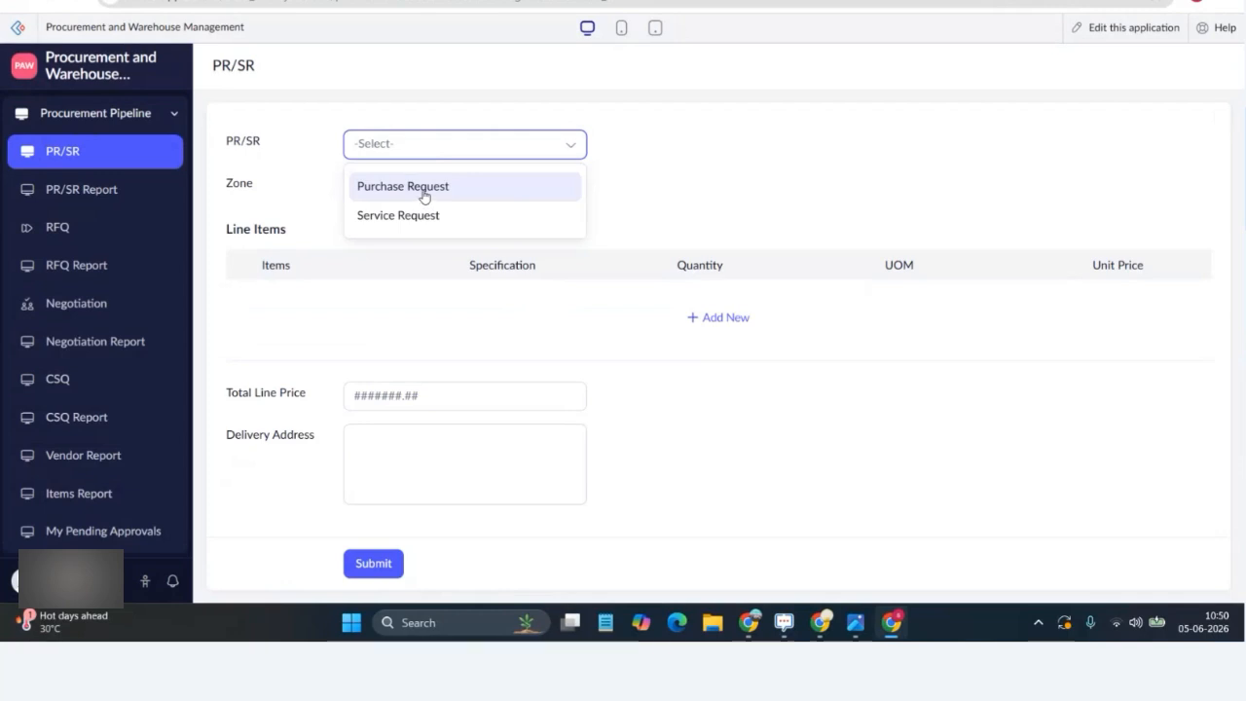
Step: Set the request type to Purchase Request and the zone to A
{"action": "left_click", "coordinate": [423, 196]}
{"action": "left_click", "coordinate": [379, 192]}
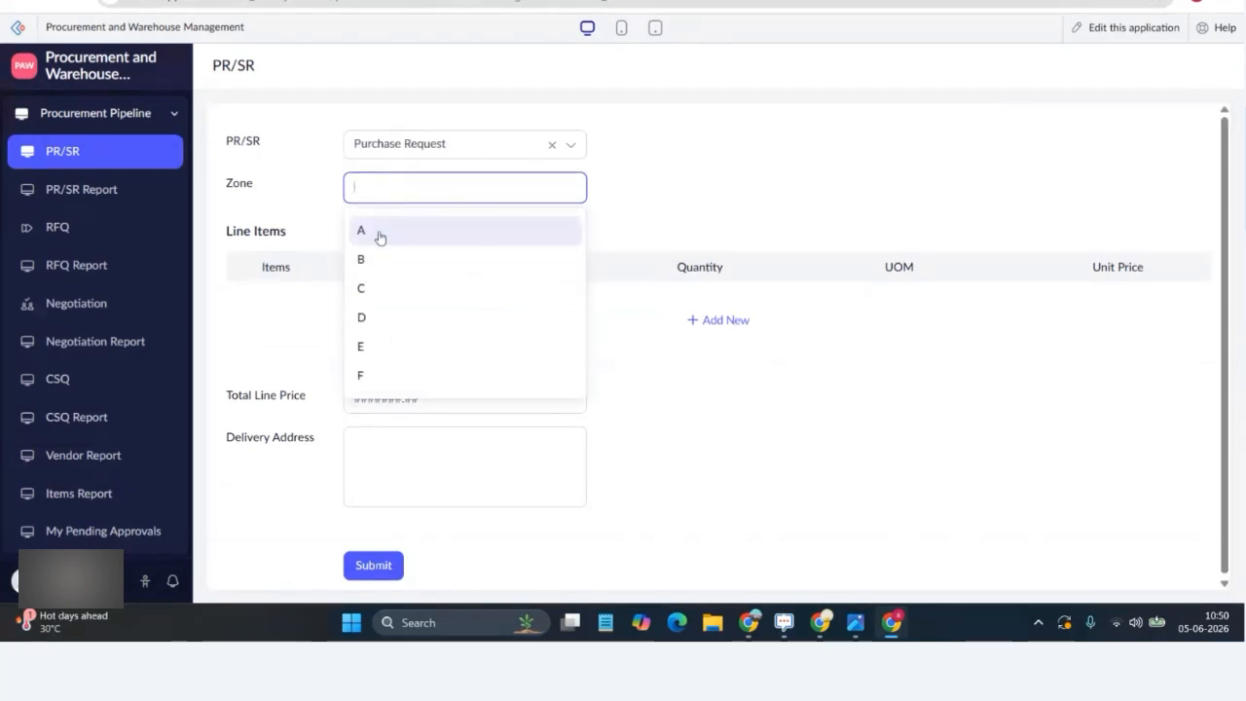
{"action": "left_click", "coordinate": [380, 234]}
{"action": "left_click", "coordinate": [293, 200]}
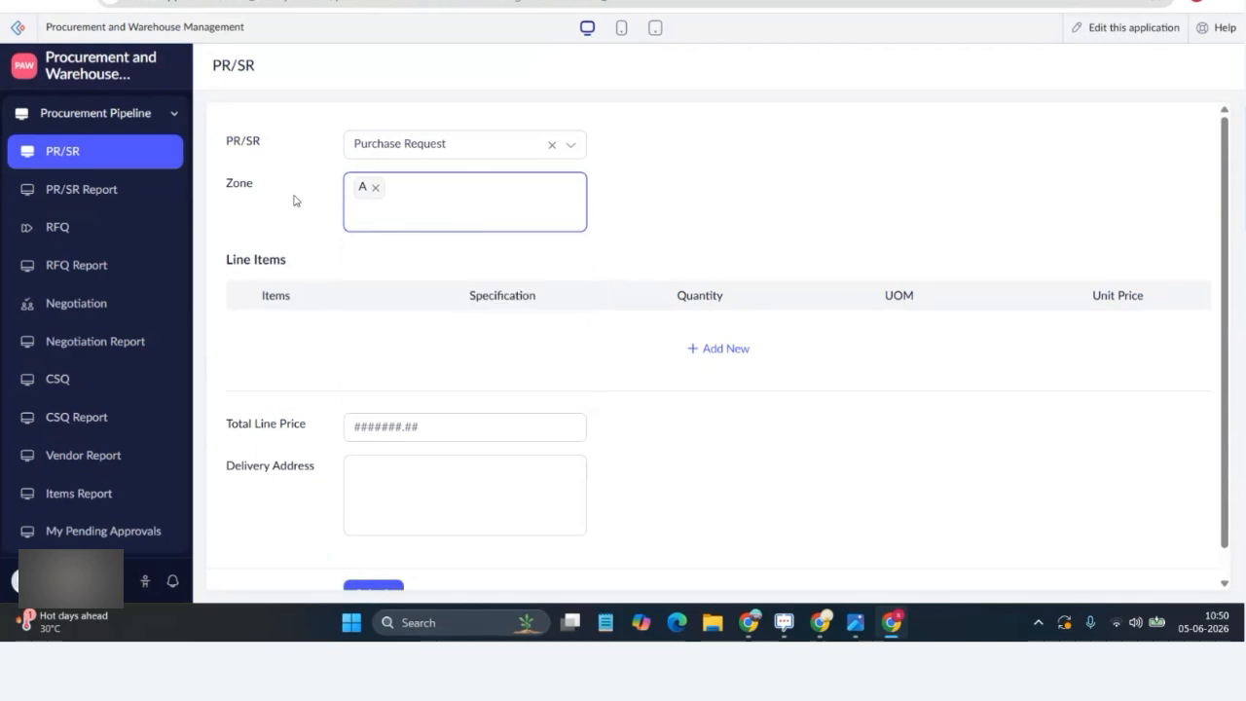
Step: Add a line item for Mobile Phone with a quantity of 10
{"action": "scroll", "coordinate": [293, 200], "scroll_direction": "down", "scroll_amount": 1}
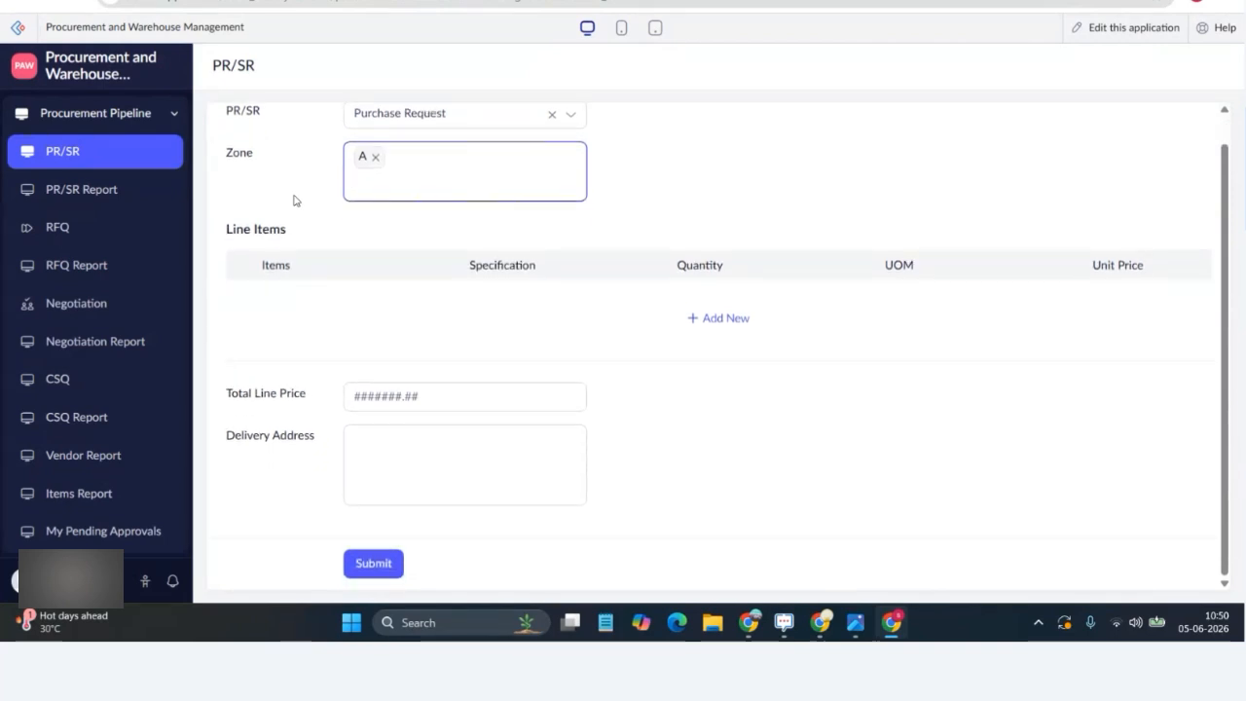
{"action": "scroll", "coordinate": [296, 201], "scroll_direction": "up", "scroll_amount": 1}
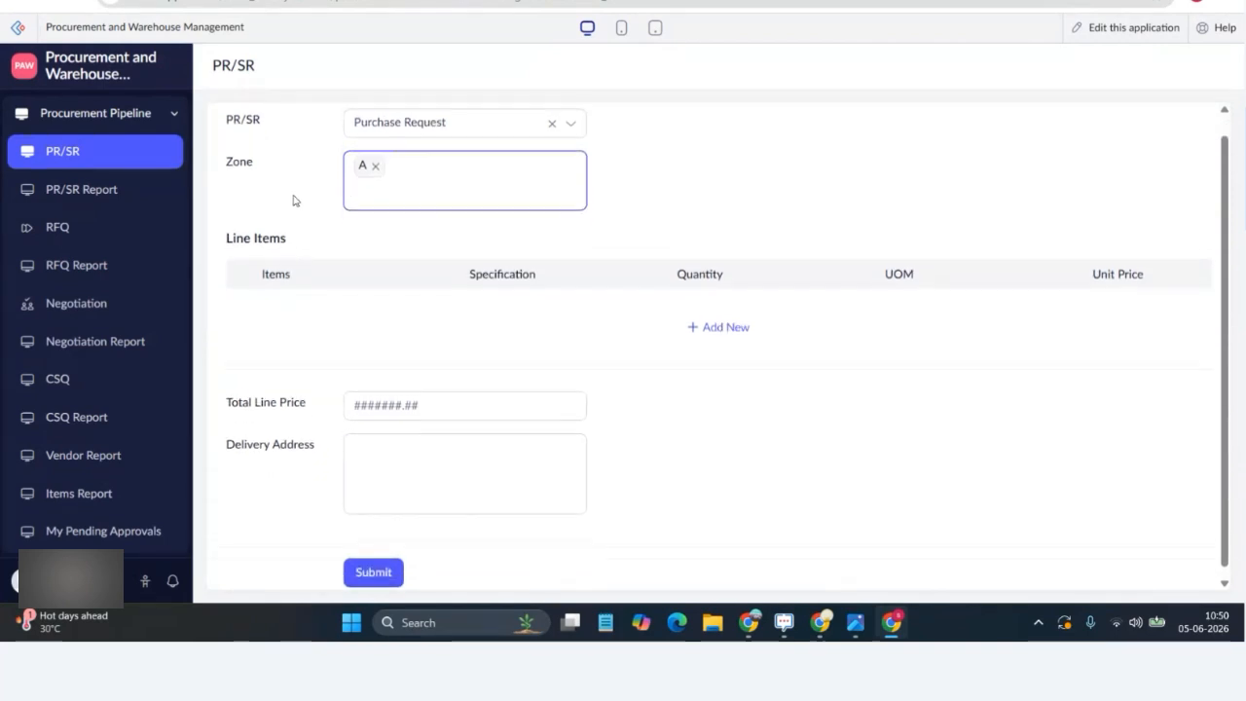
{"action": "scroll", "coordinate": [296, 201], "scroll_direction": "down", "scroll_amount": 1}
{"action": "left_click", "coordinate": [720, 318]}
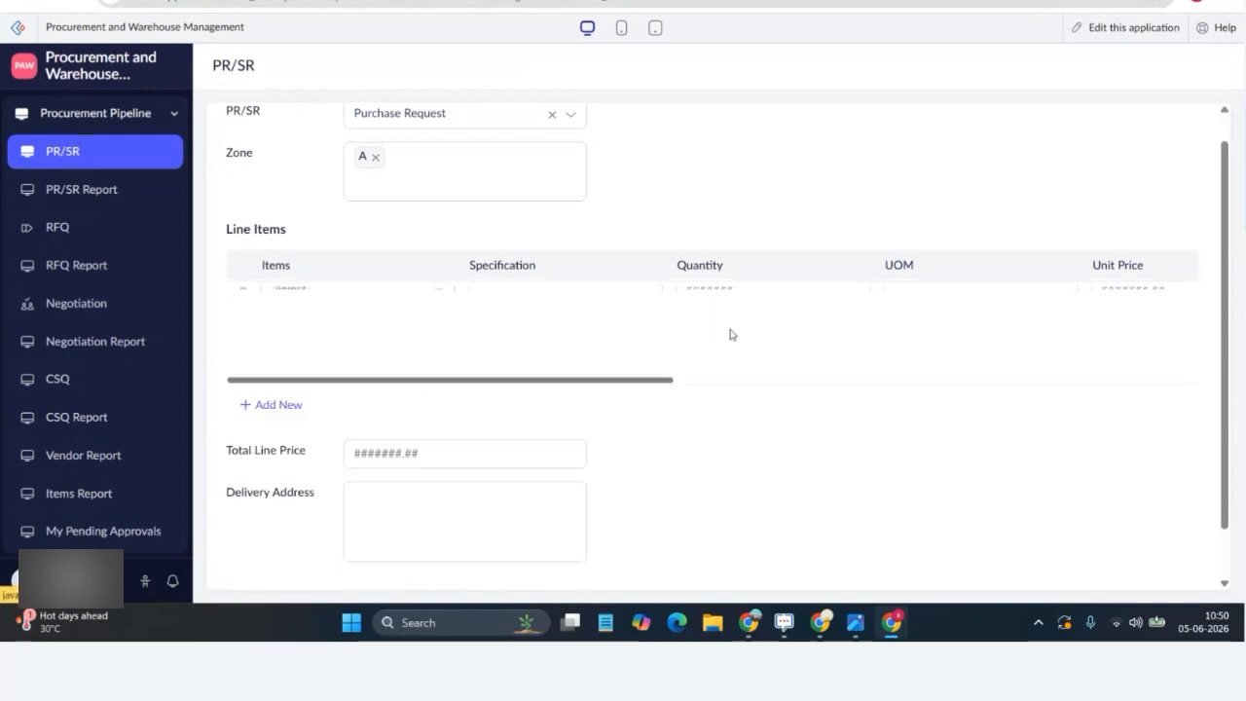
{"action": "left_click", "coordinate": [379, 306]}
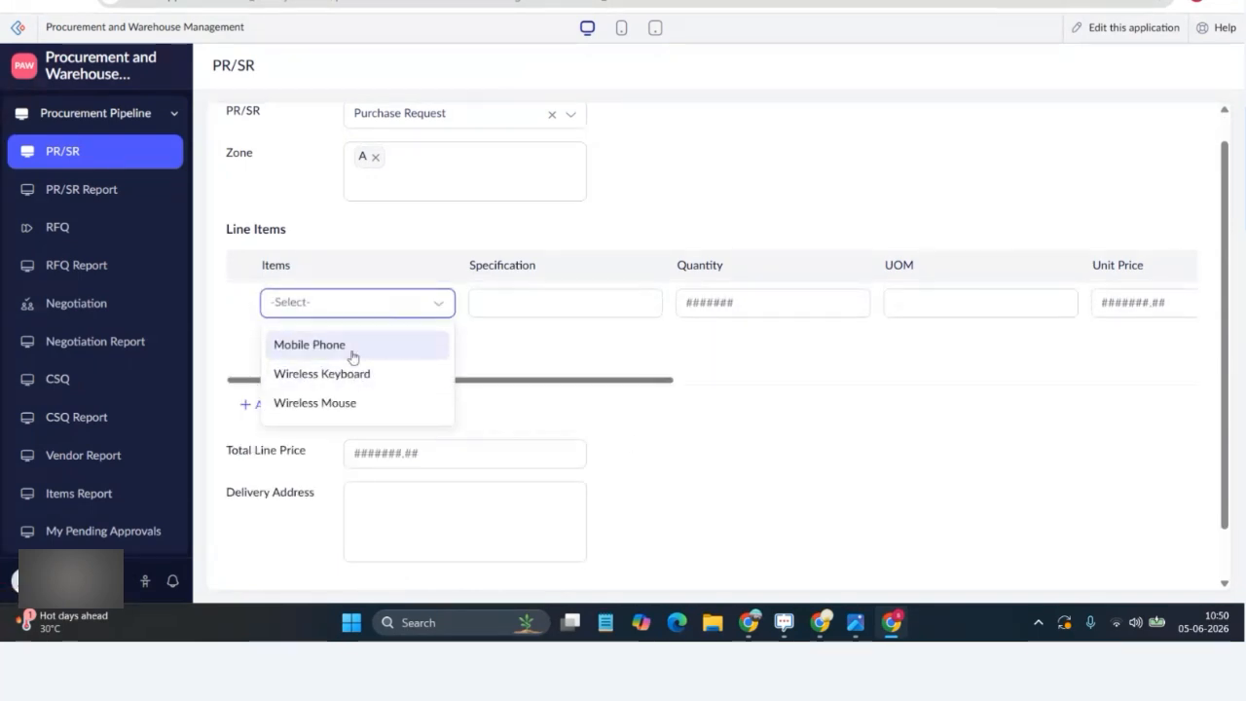
{"action": "left_click", "coordinate": [350, 353]}
{"action": "left_click", "coordinate": [535, 297]}
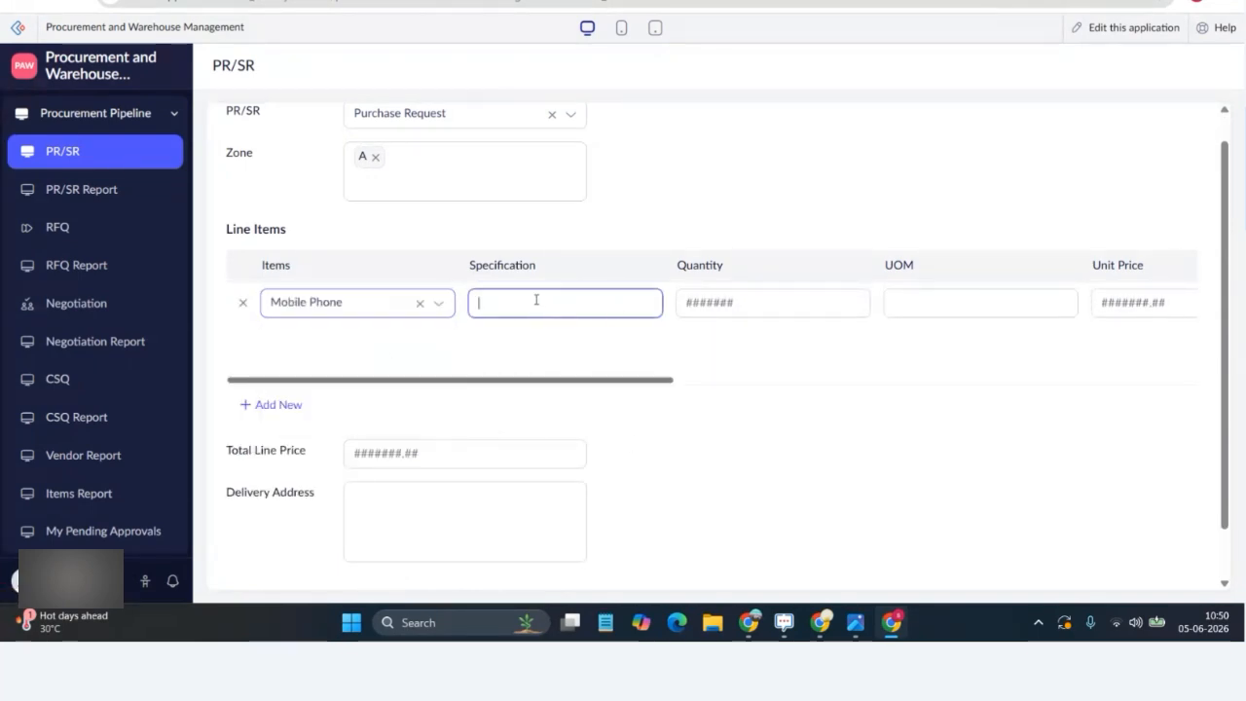
{"action": "left_click", "coordinate": [706, 307]}
{"action": "type", "text": "10"}
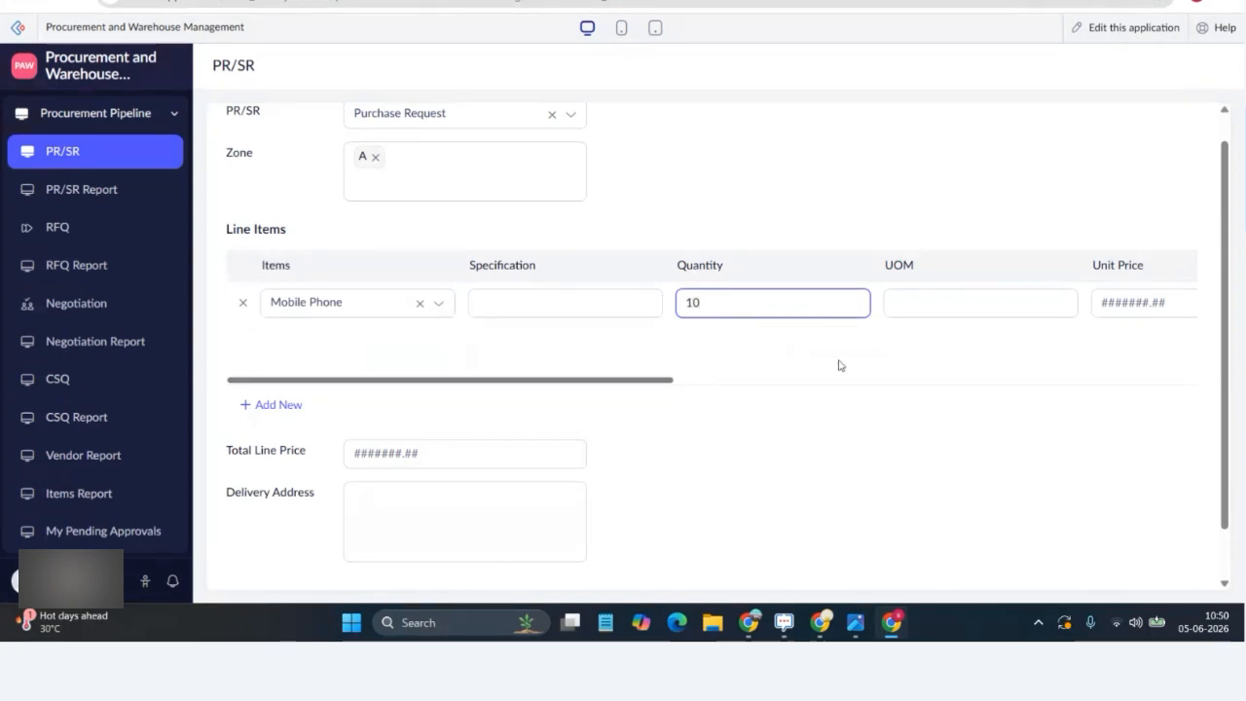
Step: Examine the remaining columns of the Mobile Phone line item and the rest of the request form
{"action": "scroll", "coordinate": [840, 366], "scroll_direction": "right", "scroll_amount": 8}
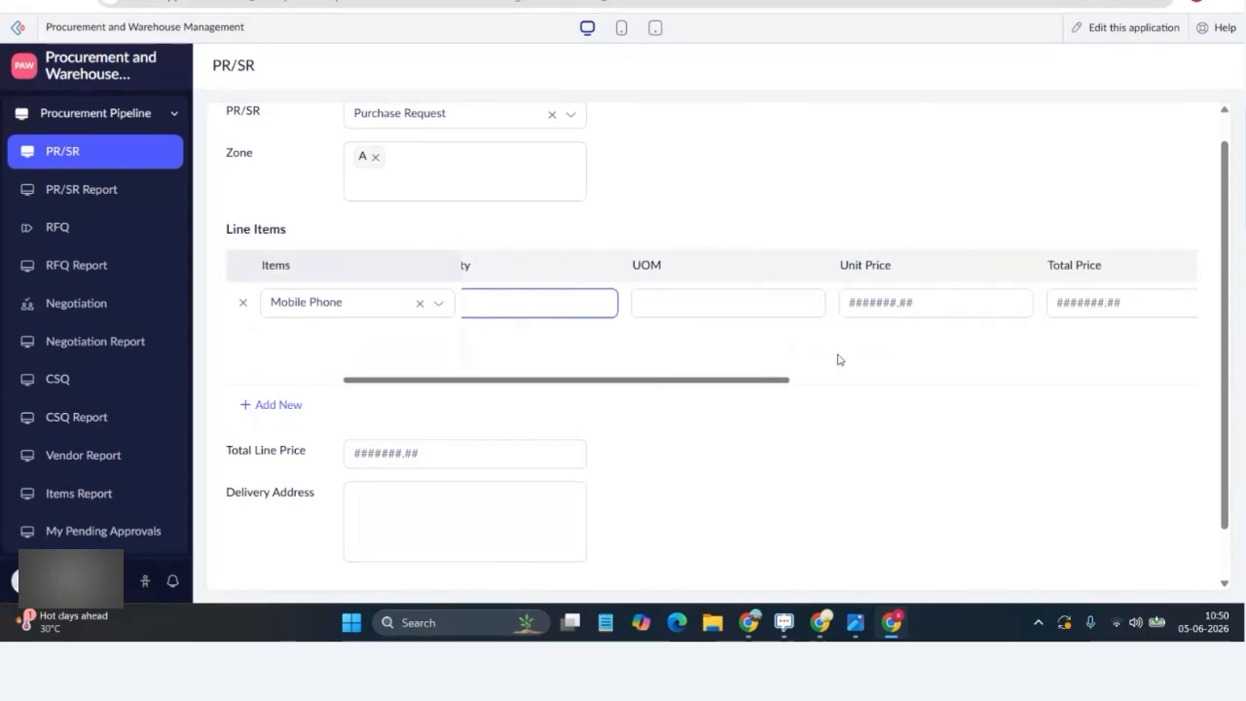
{"action": "scroll", "coordinate": [842, 359], "scroll_direction": "right", "scroll_amount": 1}
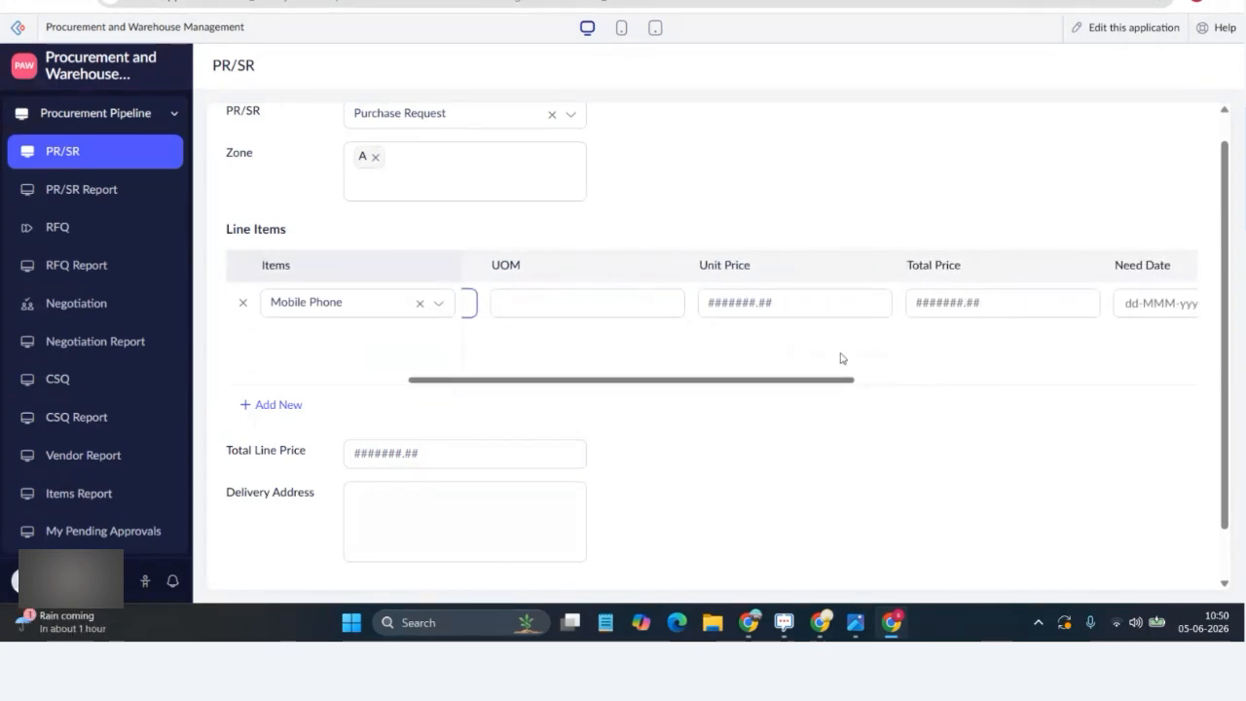
{"action": "scroll", "coordinate": [839, 356], "scroll_direction": "left", "scroll_amount": 8}
{"action": "scroll", "coordinate": [649, 432], "scroll_direction": "down", "scroll_amount": 1}
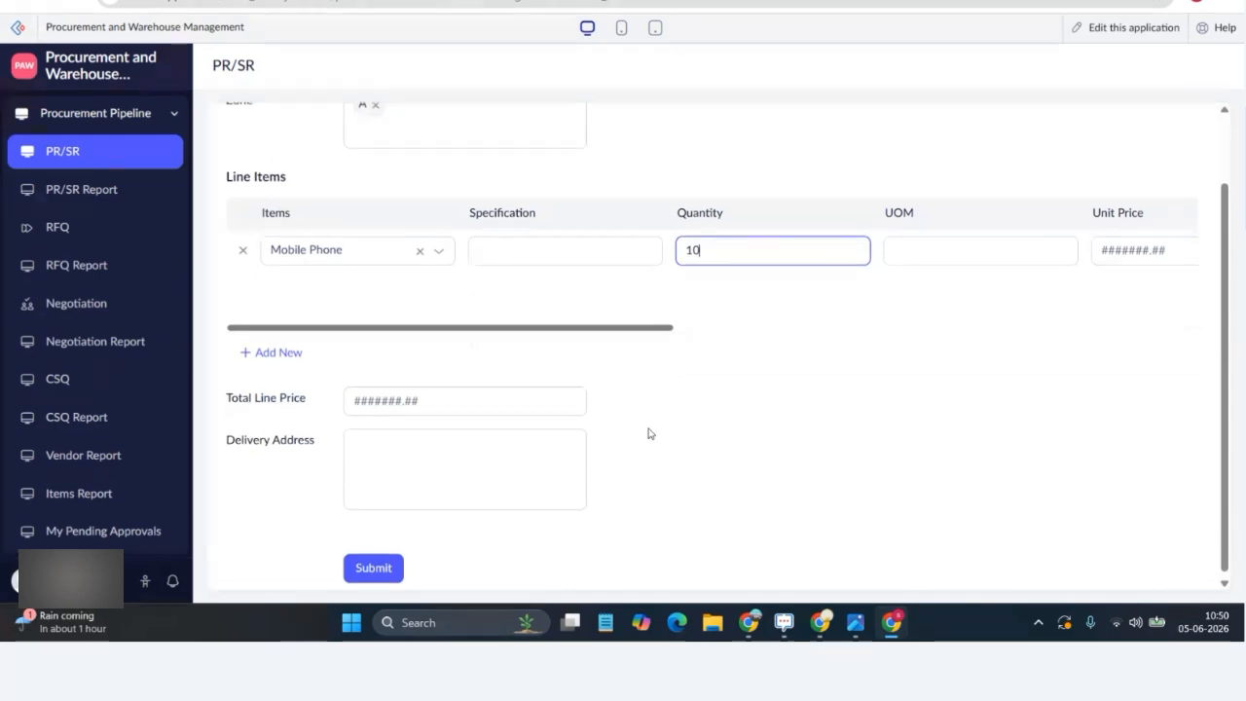
{"action": "scroll", "coordinate": [649, 431], "scroll_direction": "up", "scroll_amount": 1}
{"action": "scroll", "coordinate": [849, 391], "scroll_direction": "right", "scroll_amount": 4}
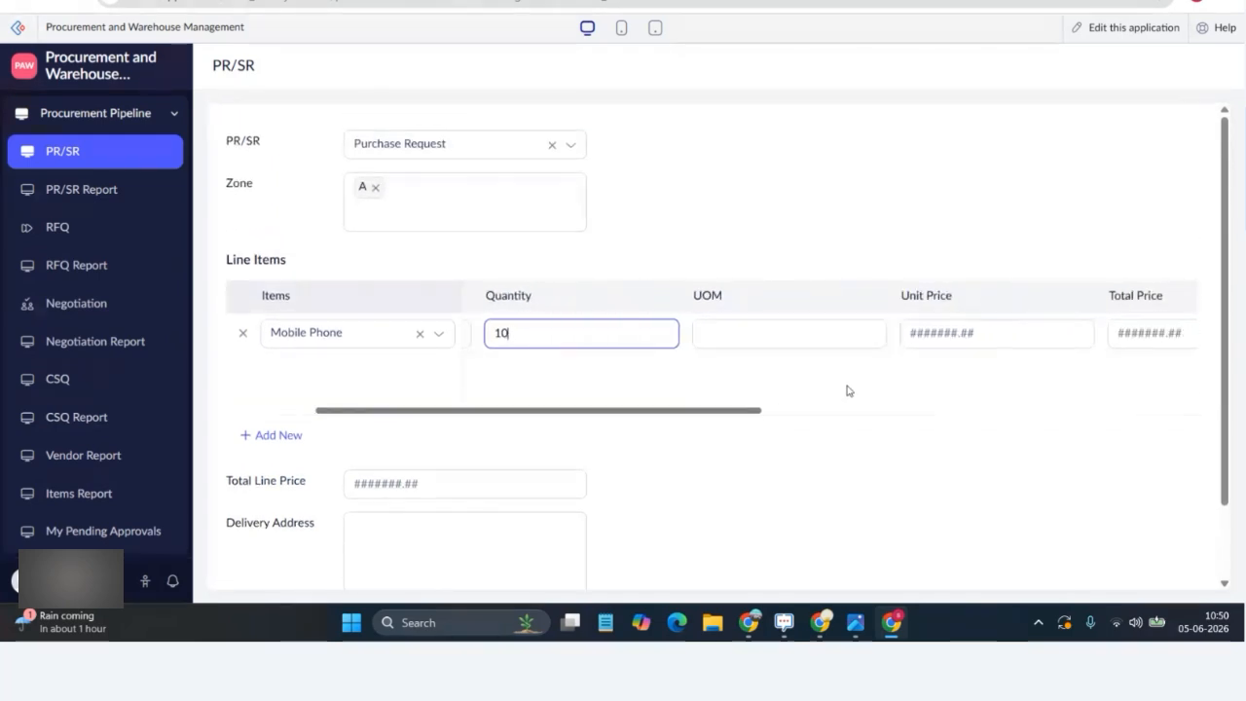
{"action": "scroll", "coordinate": [974, 351], "scroll_direction": "right", "scroll_amount": 2}
{"action": "scroll", "coordinate": [682, 345], "scroll_direction": "left", "scroll_amount": 6}
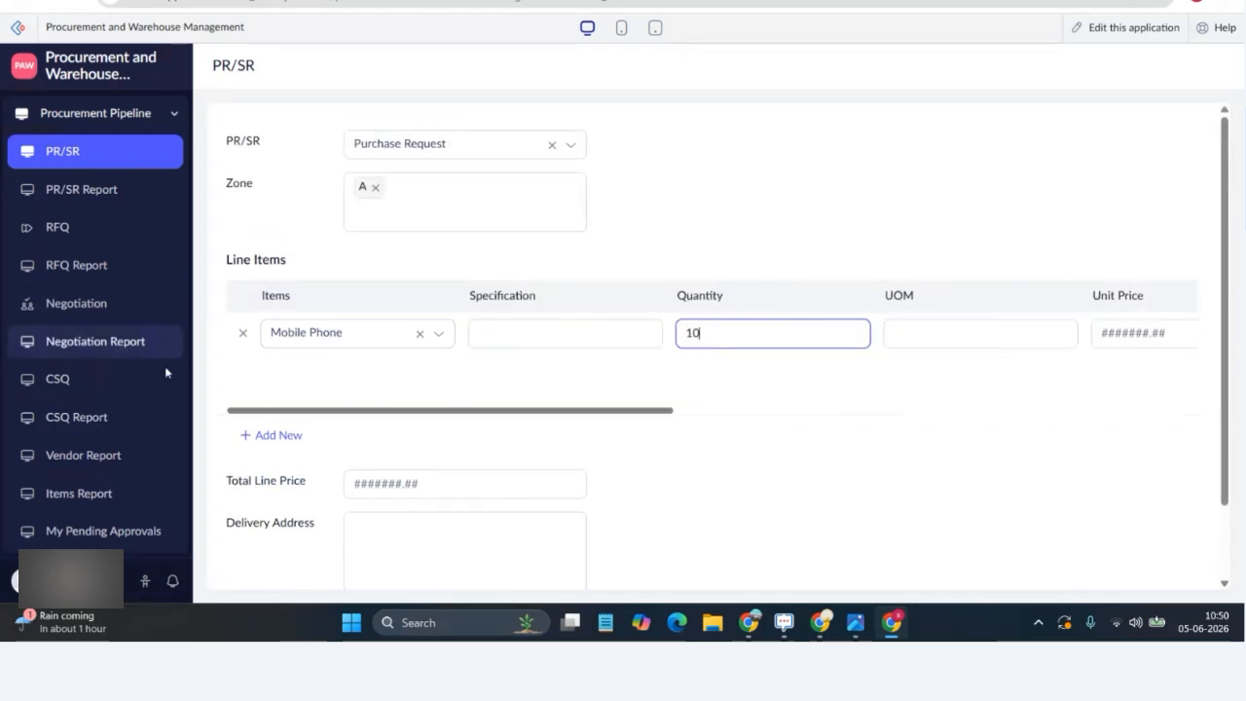
Step: Add a second line item for Wireless Keyboard with a quantity of 10
{"action": "left_click", "coordinate": [264, 435]}
{"action": "left_click", "coordinate": [308, 429]}
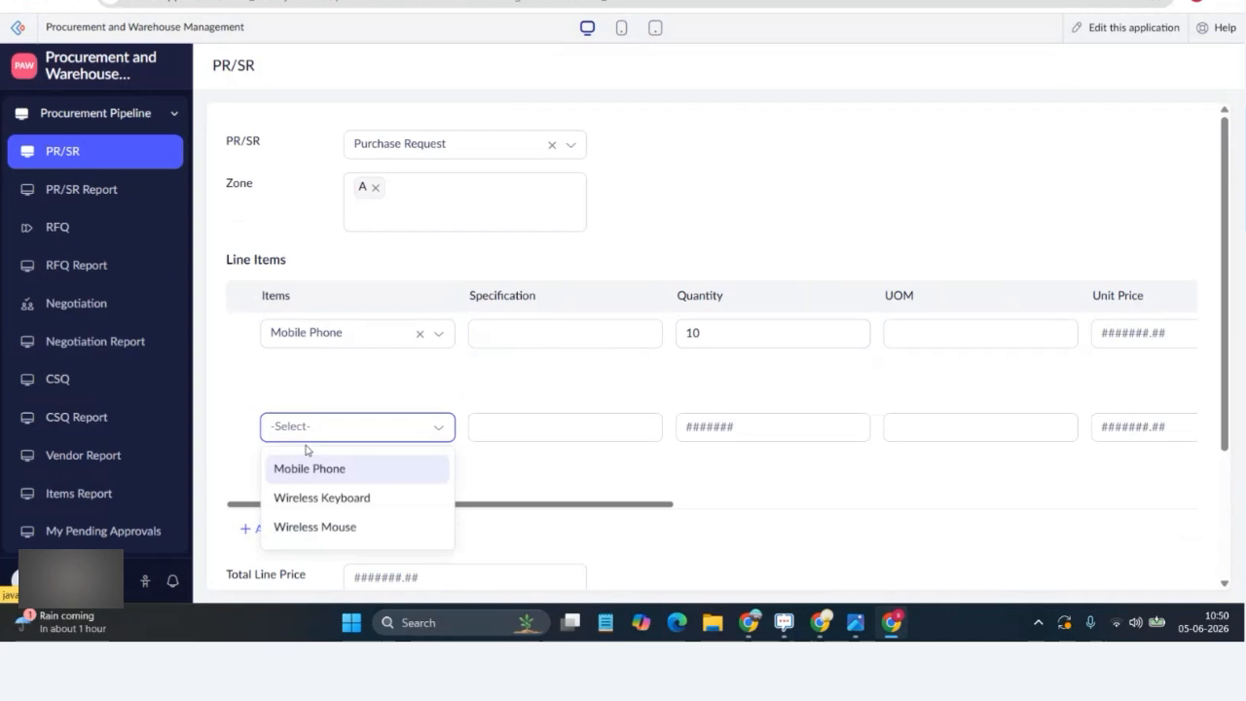
{"action": "left_click", "coordinate": [316, 506]}
{"action": "left_click", "coordinate": [755, 420]}
{"action": "type", "text": "10"}
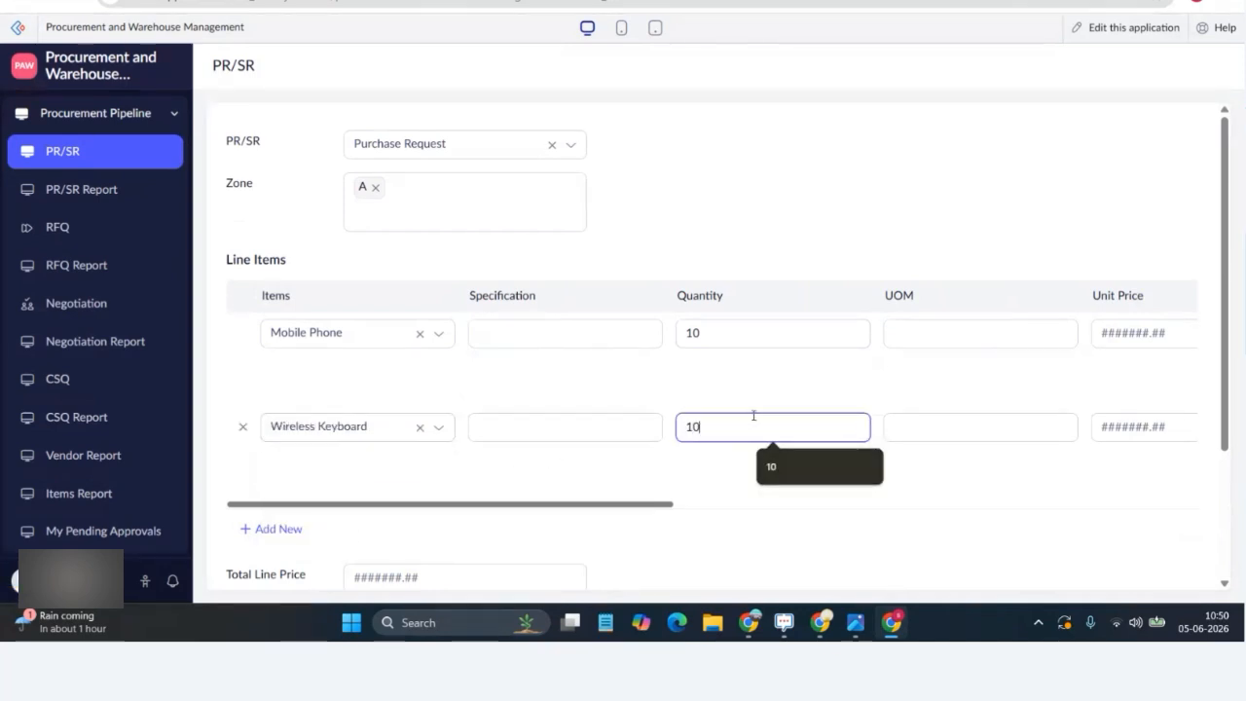
Step: Set the need date of both the Mobile Phone and Wireless Keyboard line items to 16-Jun-2026
{"action": "scroll", "coordinate": [861, 489], "scroll_direction": "right", "scroll_amount": 2}
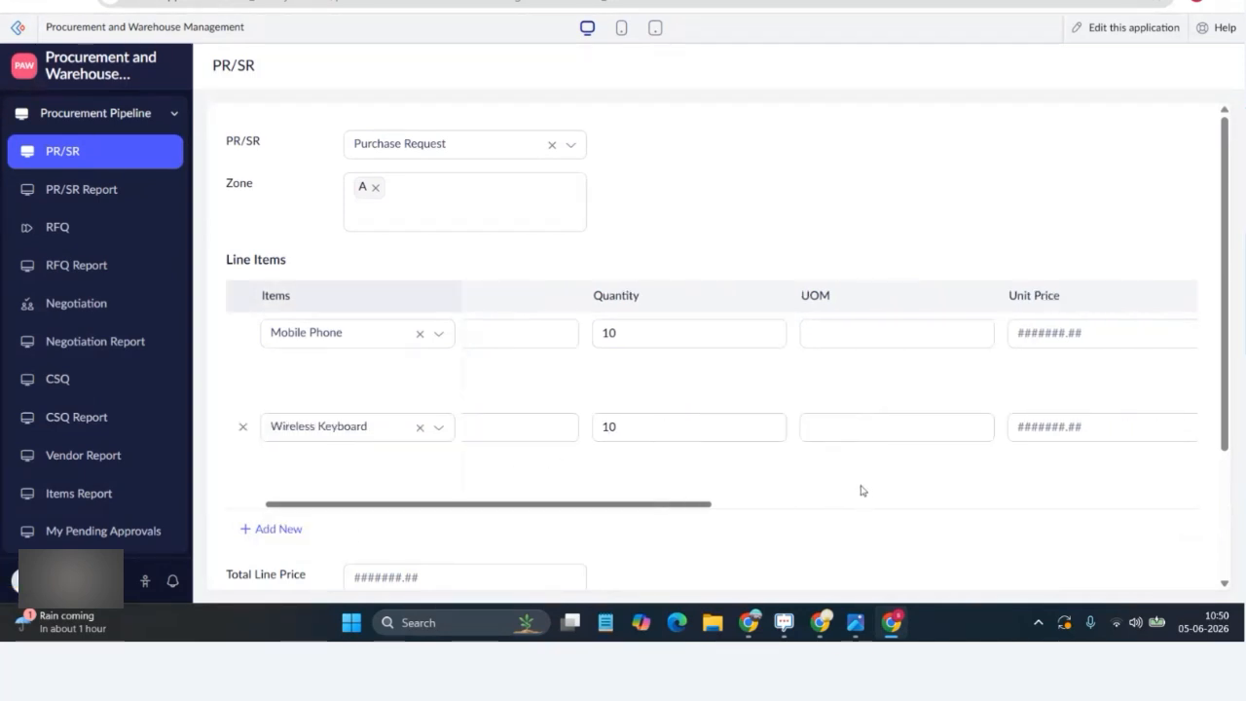
{"action": "scroll", "coordinate": [951, 403], "scroll_direction": "right", "scroll_amount": 3}
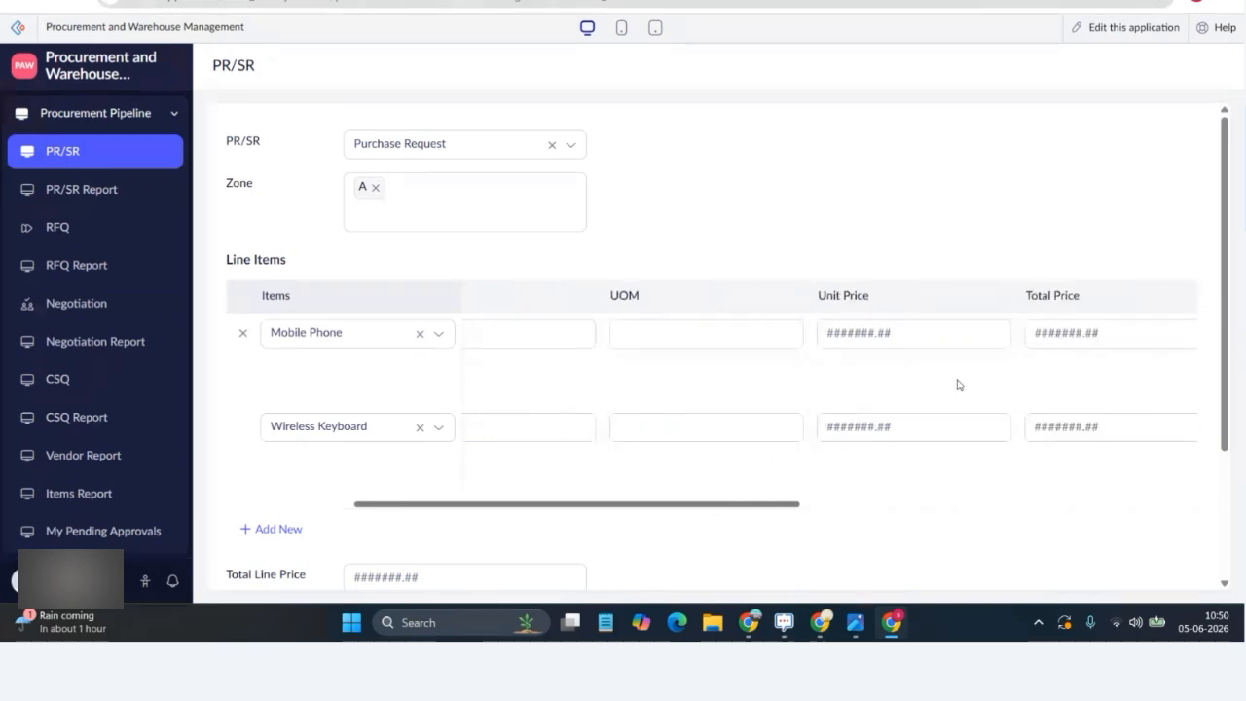
{"action": "scroll", "coordinate": [957, 385], "scroll_direction": "left", "scroll_amount": 3}
{"action": "scroll", "coordinate": [957, 384], "scroll_direction": "right", "scroll_amount": 5}
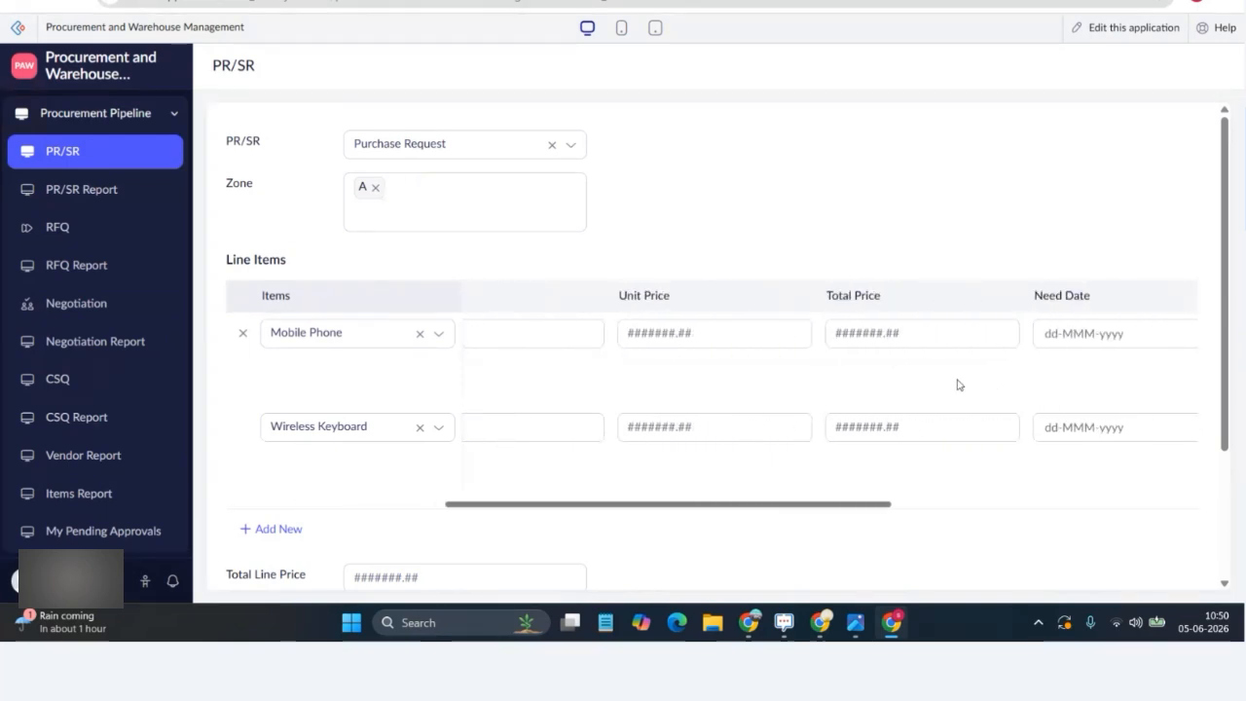
{"action": "scroll", "coordinate": [988, 376], "scroll_direction": "right", "scroll_amount": 4}
{"action": "left_click", "coordinate": [886, 336]}
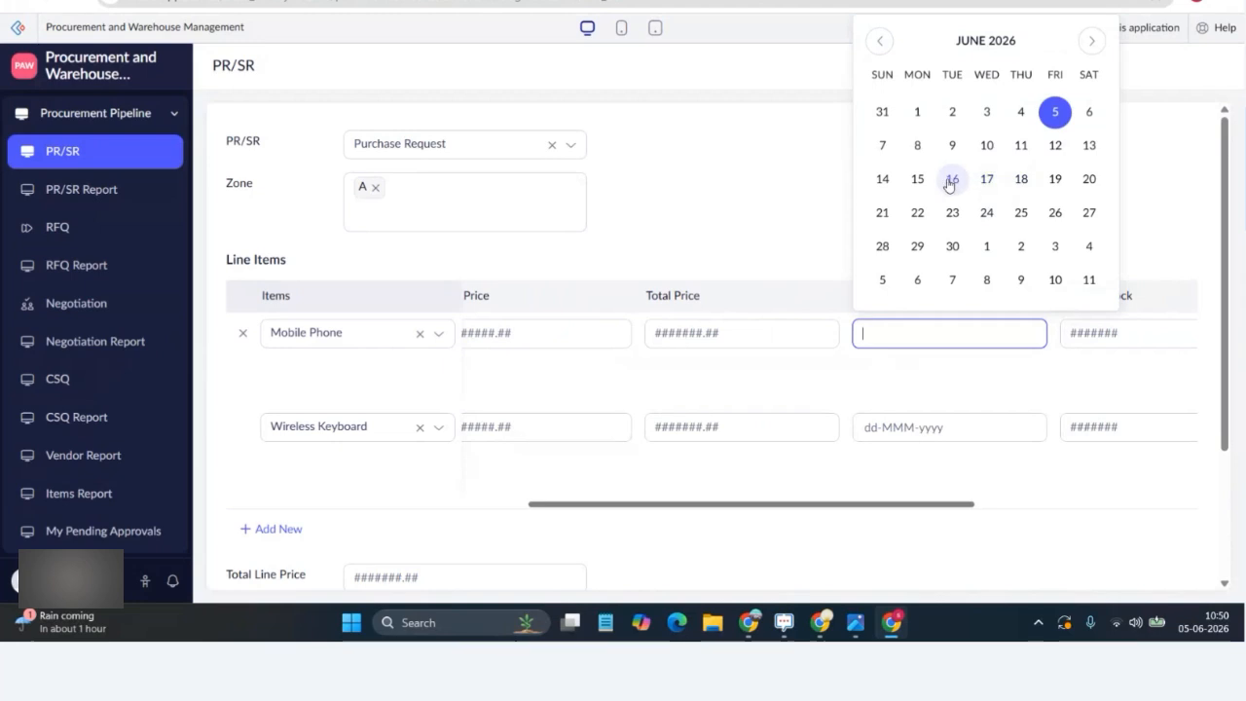
{"action": "left_click", "coordinate": [950, 181]}
{"action": "left_click", "coordinate": [913, 438]}
{"action": "left_click", "coordinate": [951, 276]}
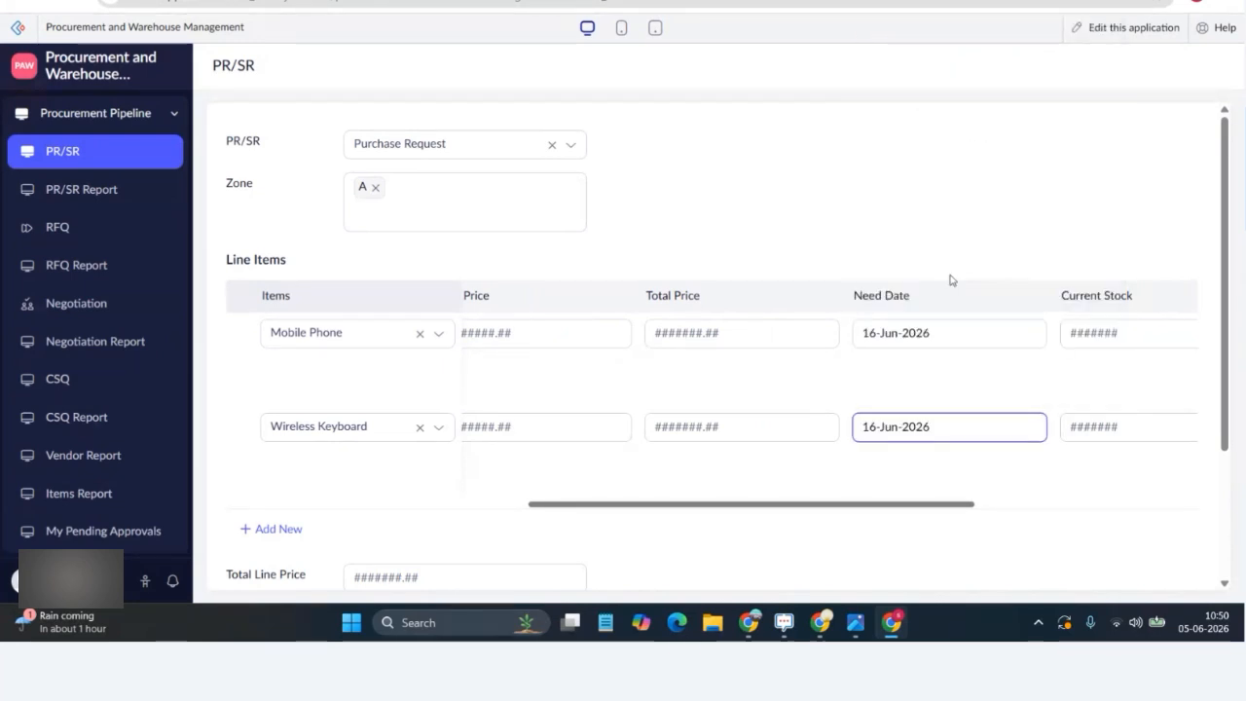
Step: Check the remaining line item columns and submit the purchase request
{"action": "key", "text": "Tab"}
{"action": "scroll", "coordinate": [918, 424], "scroll_direction": "right", "scroll_amount": 2}
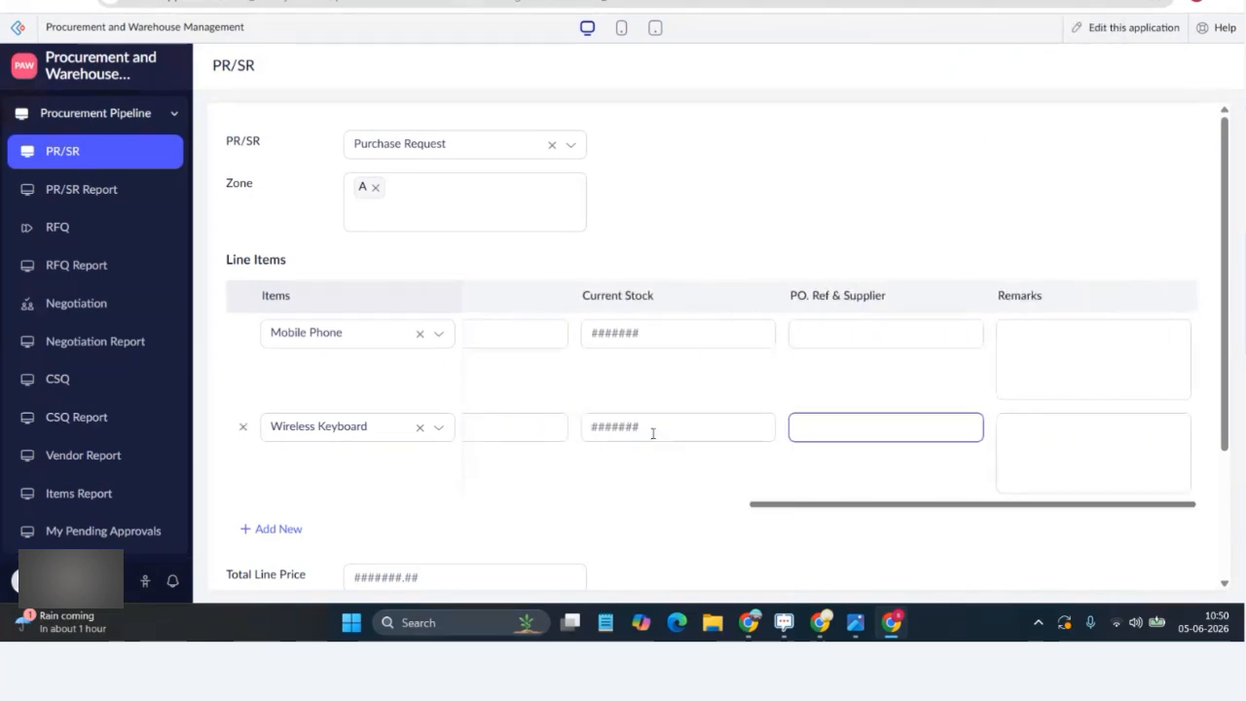
{"action": "scroll", "coordinate": [654, 434], "scroll_direction": "left", "scroll_amount": 3}
{"action": "scroll", "coordinate": [395, 481], "scroll_direction": "down", "scroll_amount": 2}
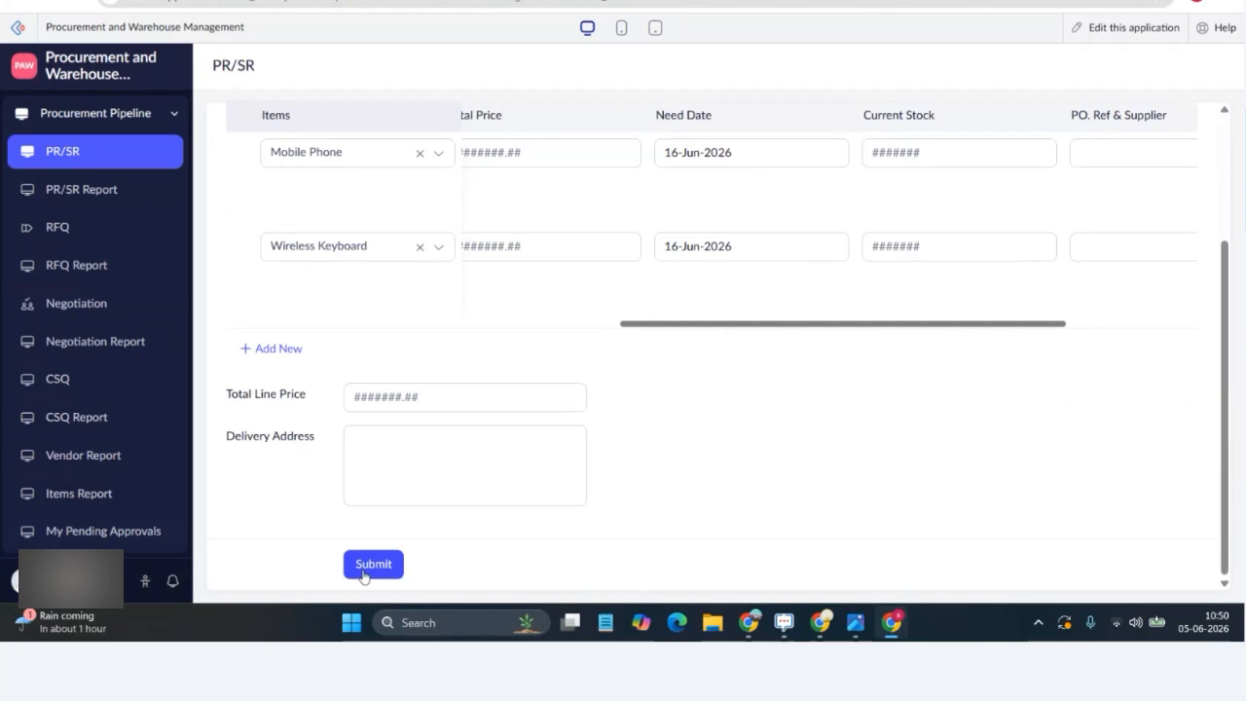
{"action": "left_click", "coordinate": [362, 574]}
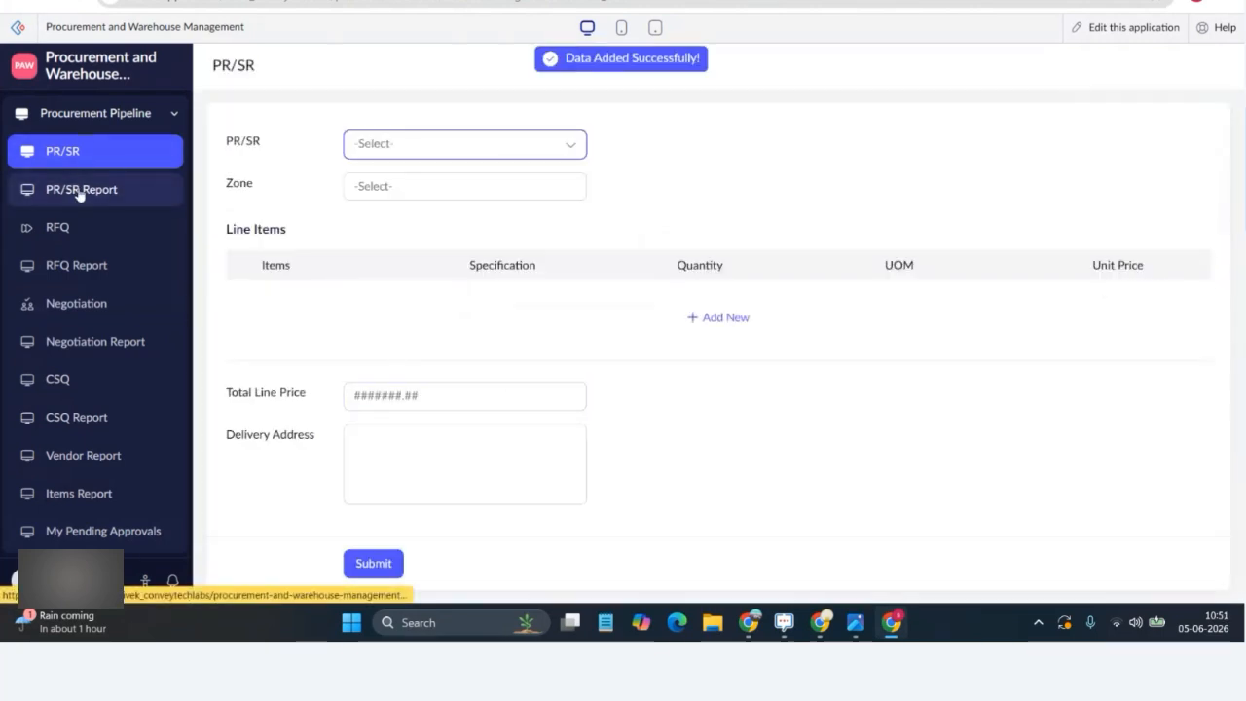
Step: View the details of purchase request 15 in the PR/SR Report
{"action": "left_click", "coordinate": [80, 191]}
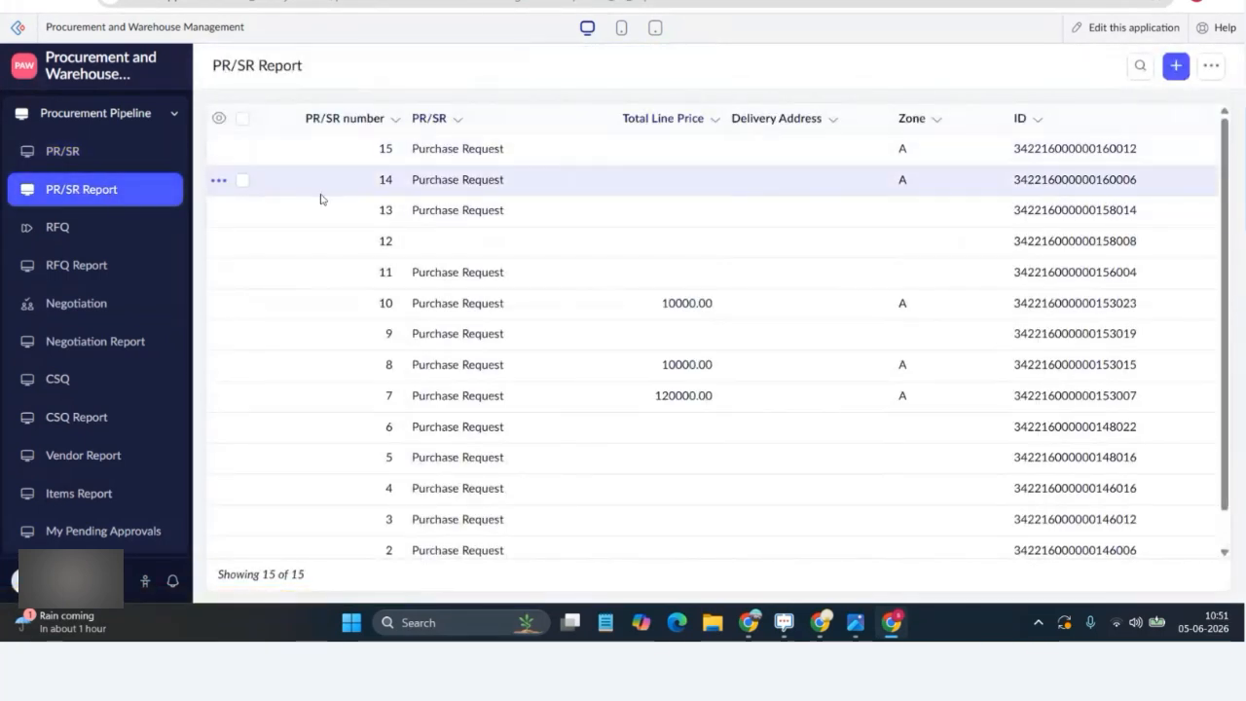
{"action": "left_click", "coordinate": [465, 151]}
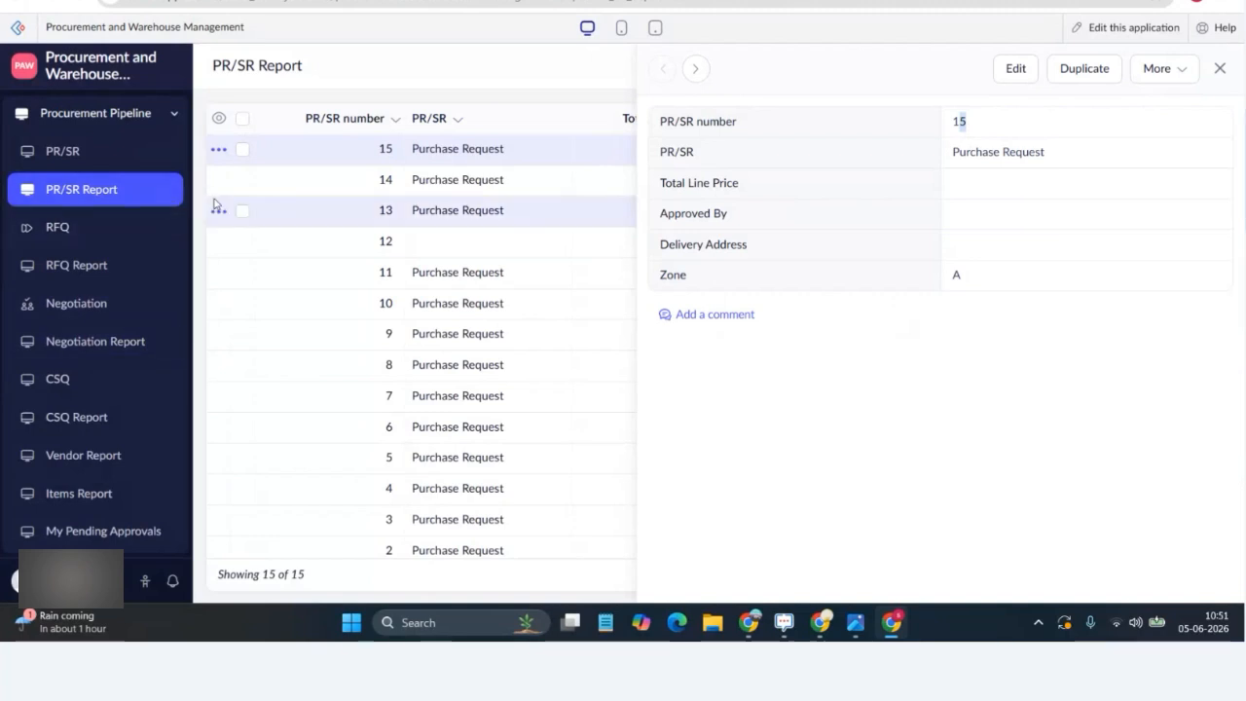
Step: Check in the RFQ form whether purchase request 15 can be chosen as the PR/SR
{"action": "left_click", "coordinate": [130, 237]}
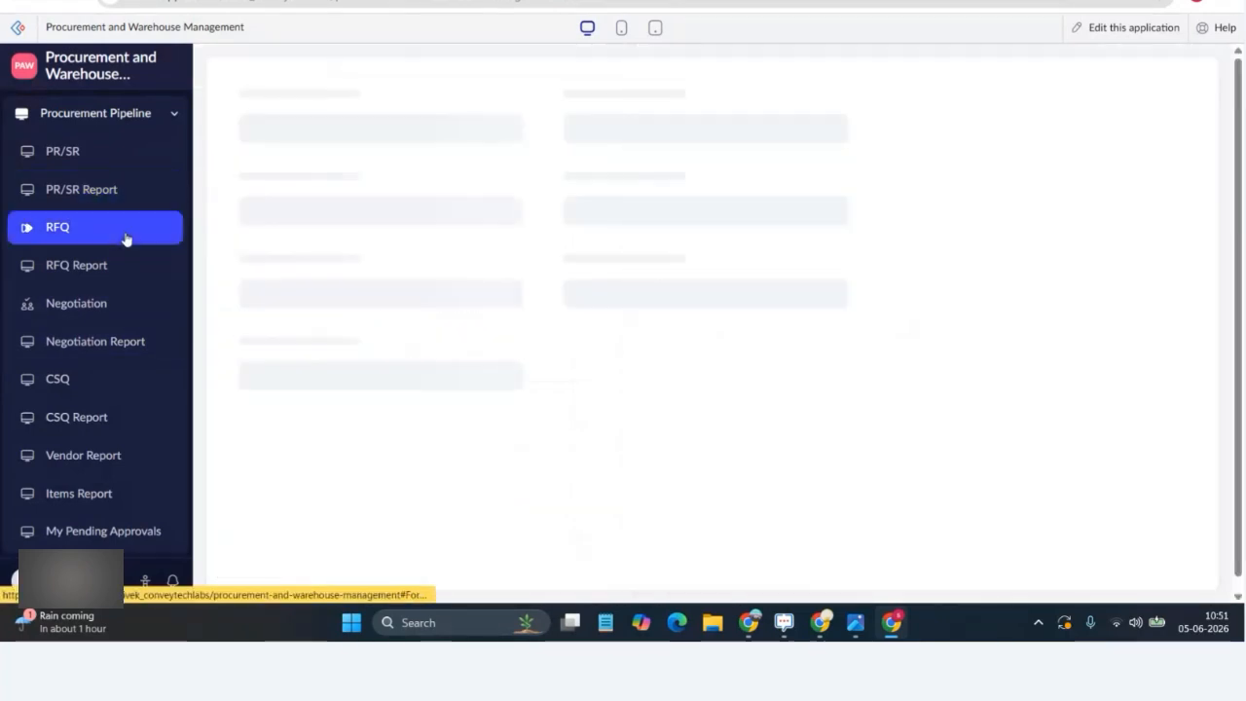
{"action": "left_click", "coordinate": [414, 147]}
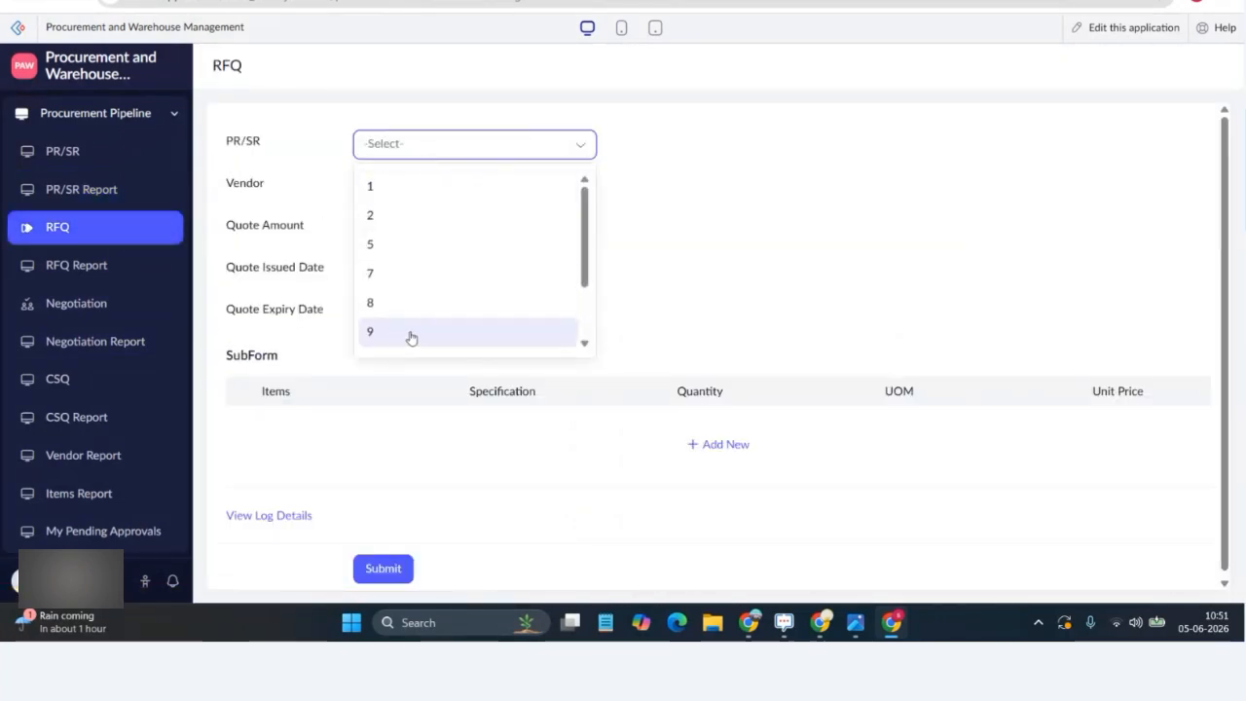
{"action": "scroll", "coordinate": [414, 337], "scroll_direction": "down", "scroll_amount": 2}
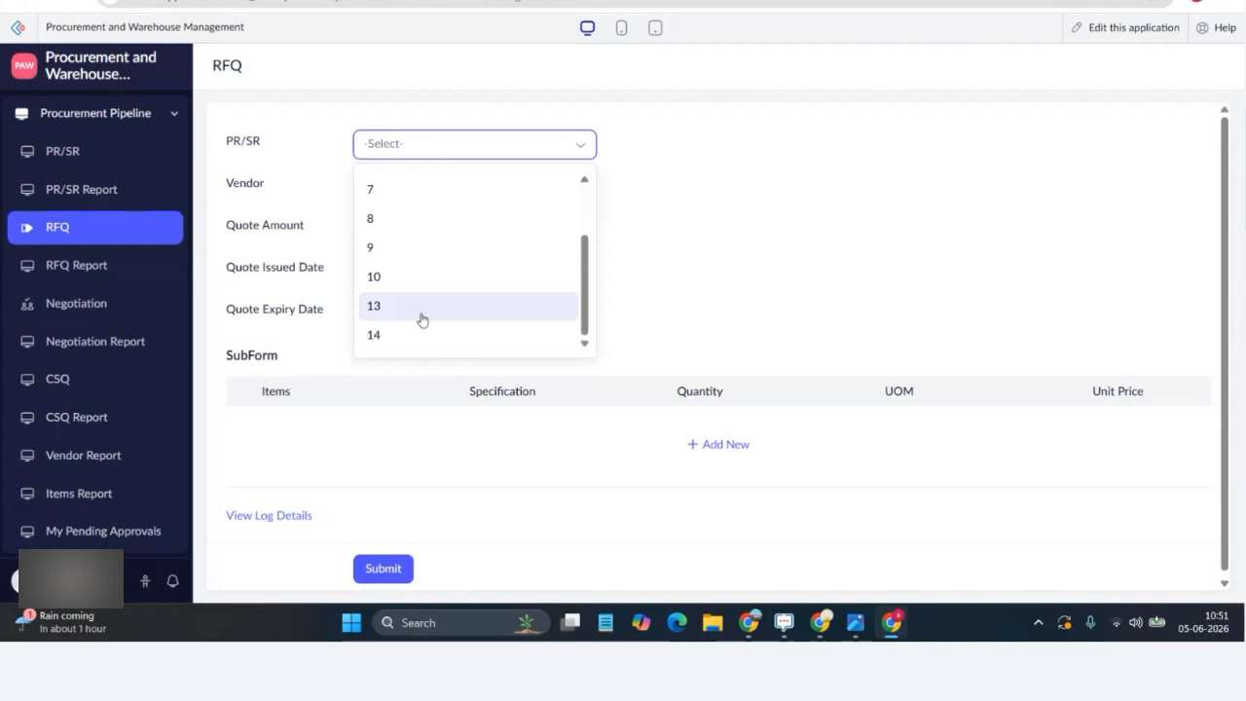
{"action": "key", "text": "F5"}
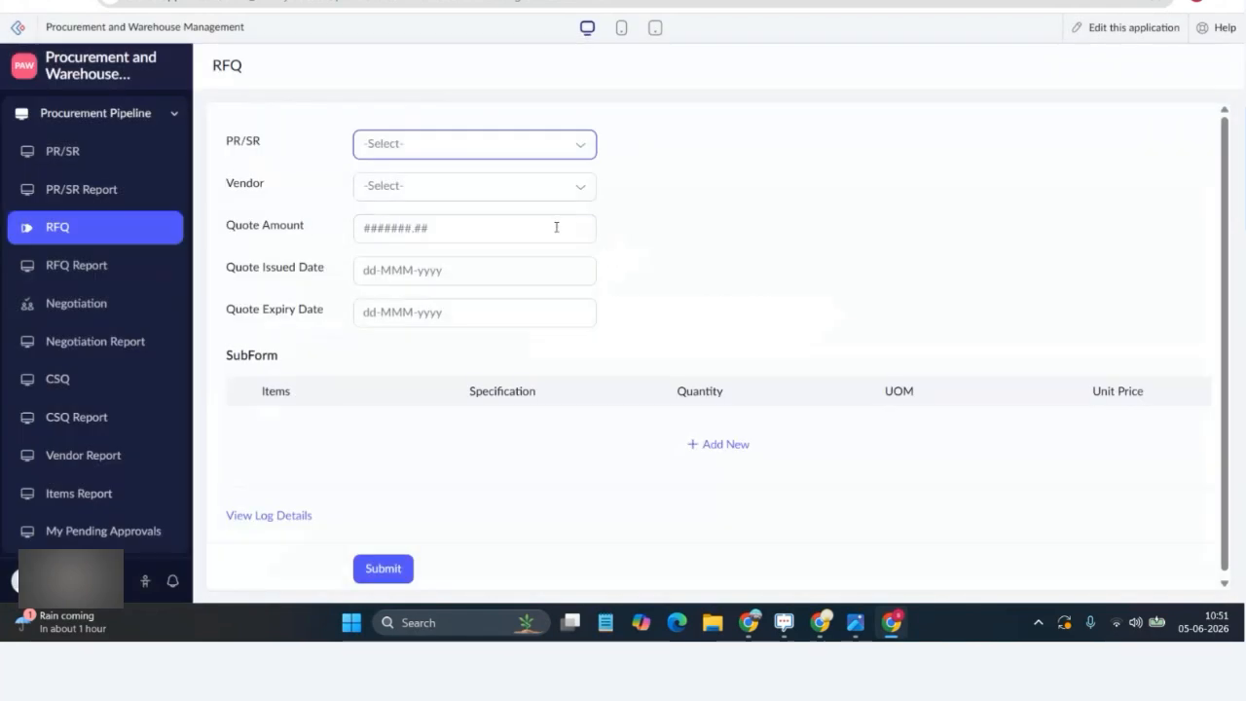
{"action": "left_click", "coordinate": [461, 145]}
{"action": "scroll", "coordinate": [437, 314], "scroll_direction": "down", "scroll_amount": 2}
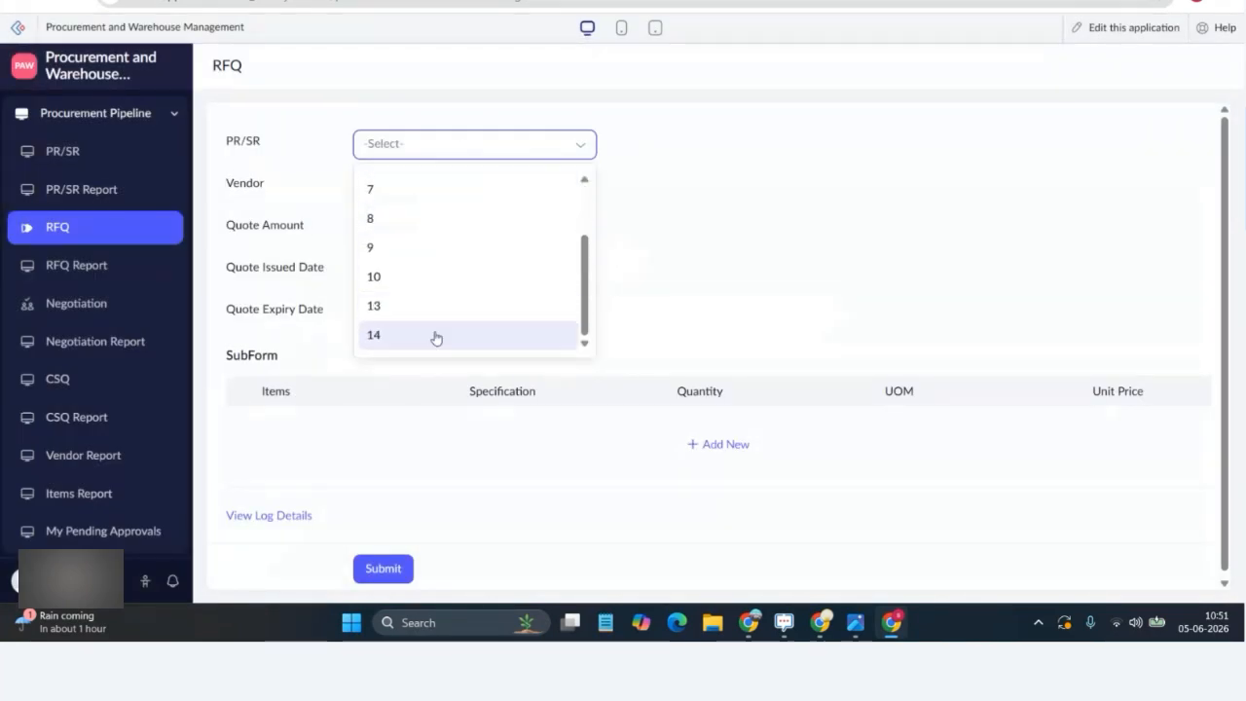
{"action": "left_click", "coordinate": [747, 299]}
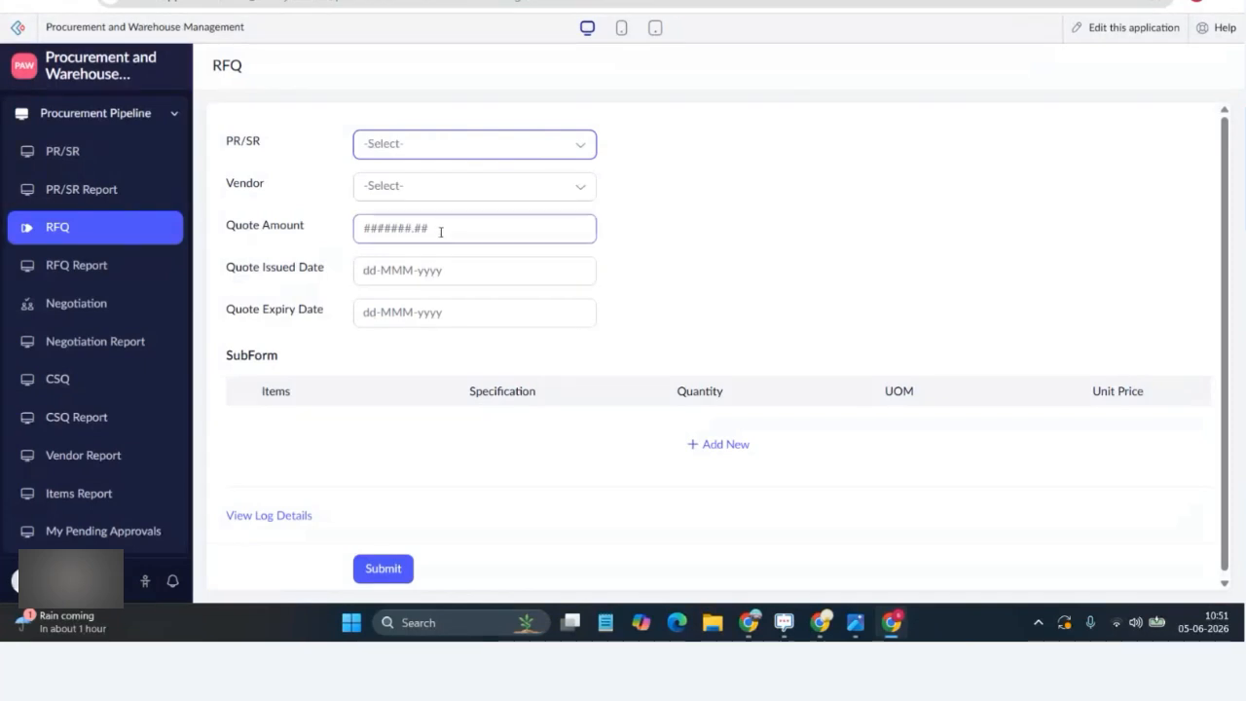
Step: Recheck the PR/SR Report, then view the PR/SR form with the Approved By options in the other browser window
{"action": "left_click", "coordinate": [81, 190]}
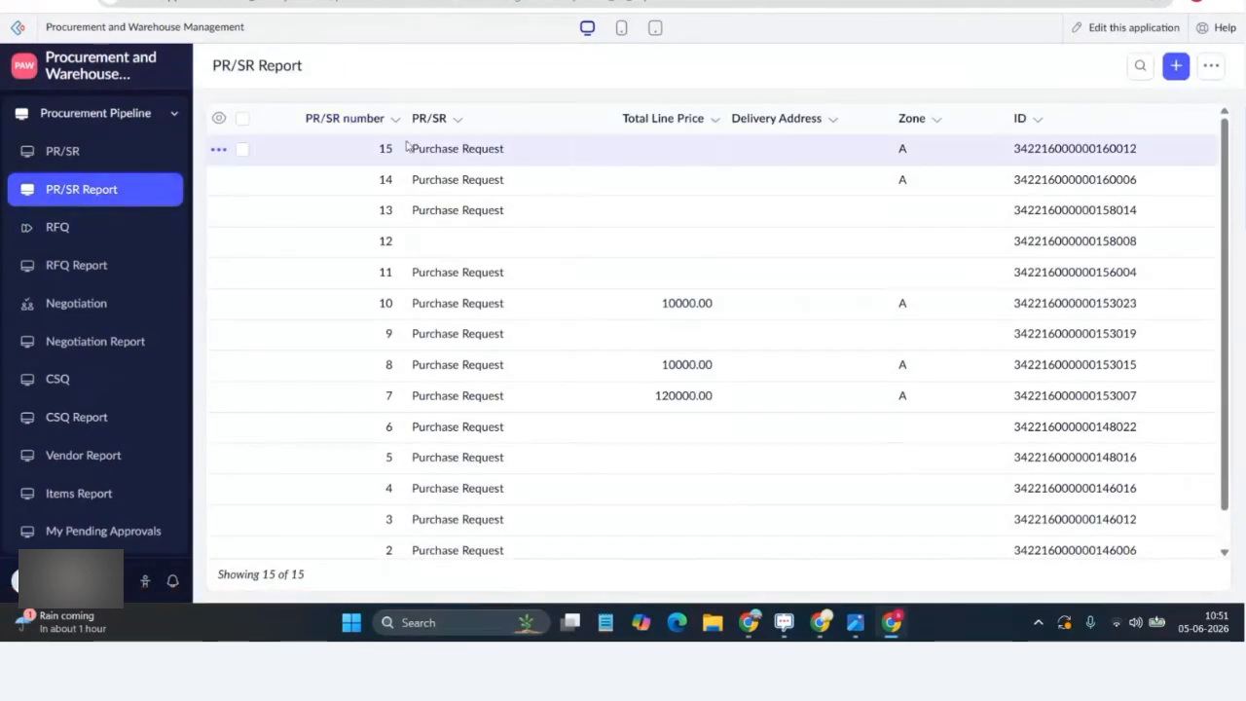
{"action": "key", "text": "alt+Tab"}
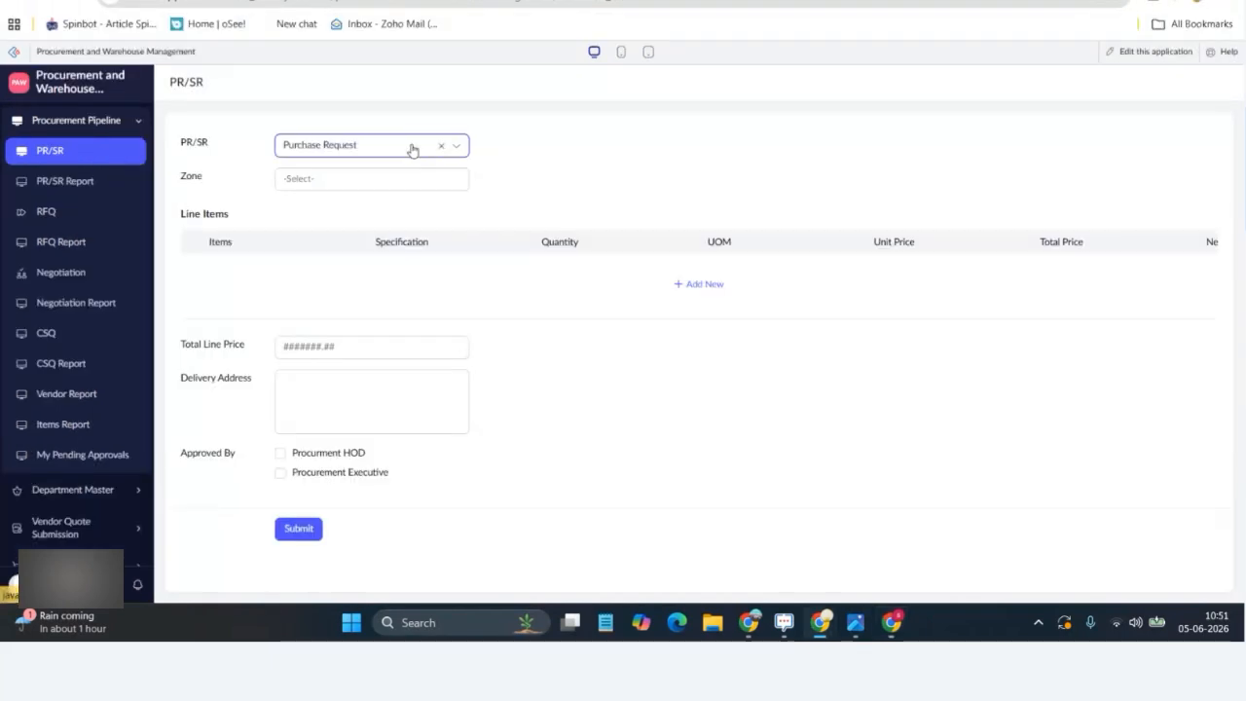
{"action": "left_click", "coordinate": [285, 410]}
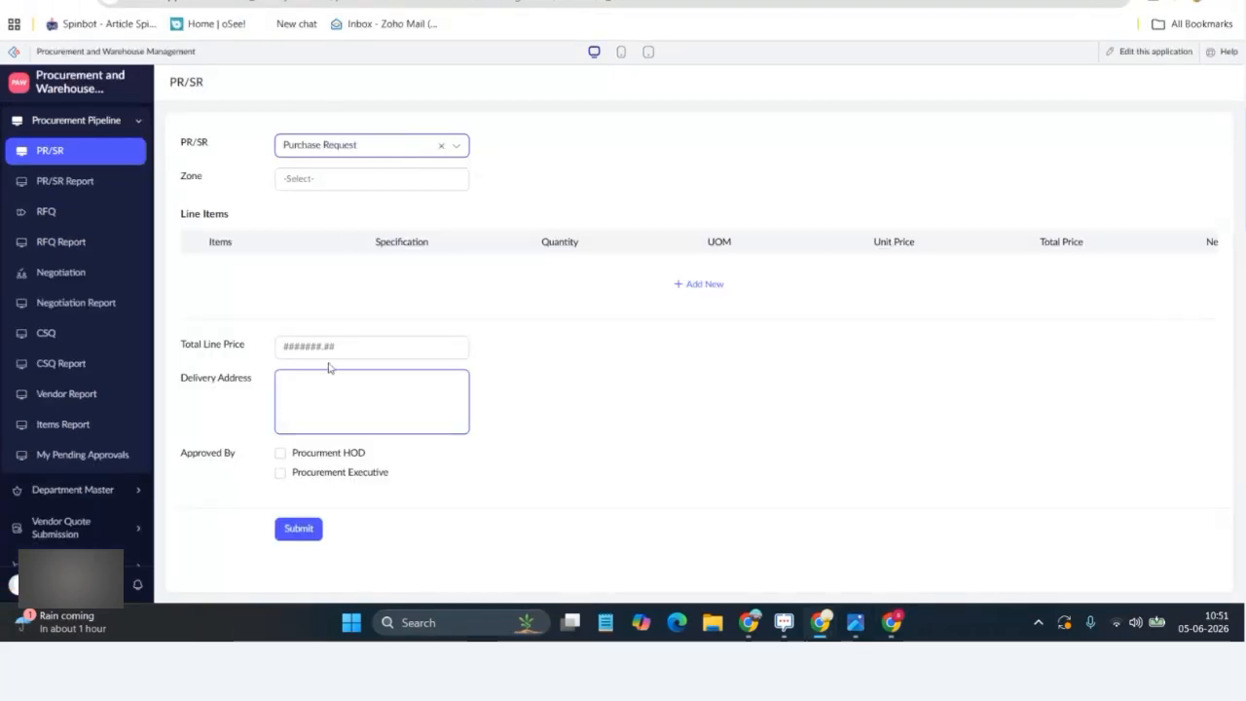
{"action": "left_click", "coordinate": [552, 428]}
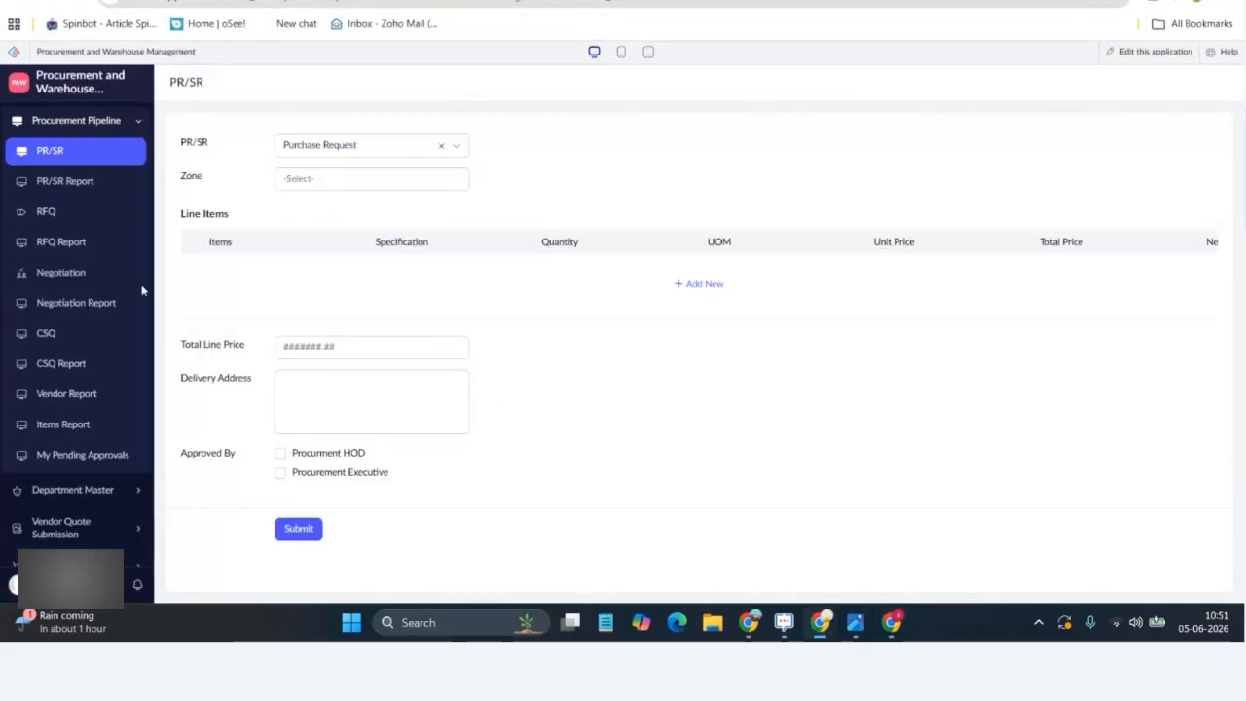
Step: Review the details of purchase request 15 in the PR/SR Report and return to the full list
{"action": "left_click", "coordinate": [62, 180]}
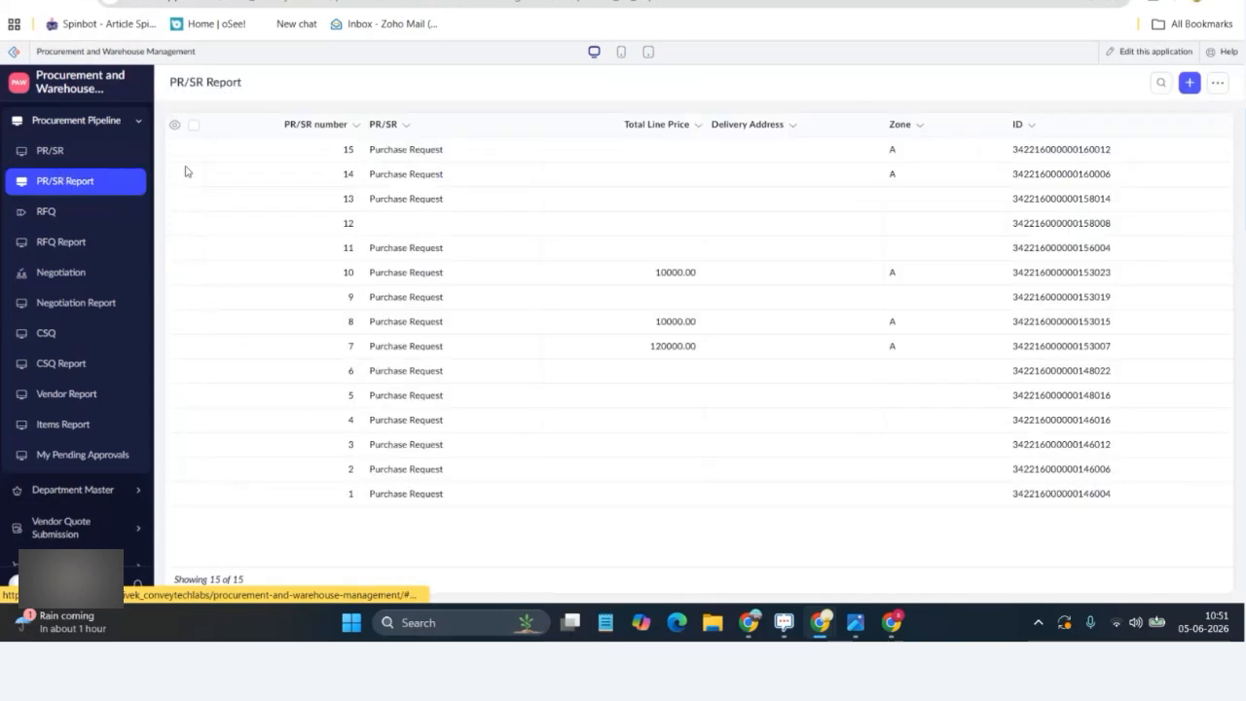
{"action": "left_click", "coordinate": [415, 152]}
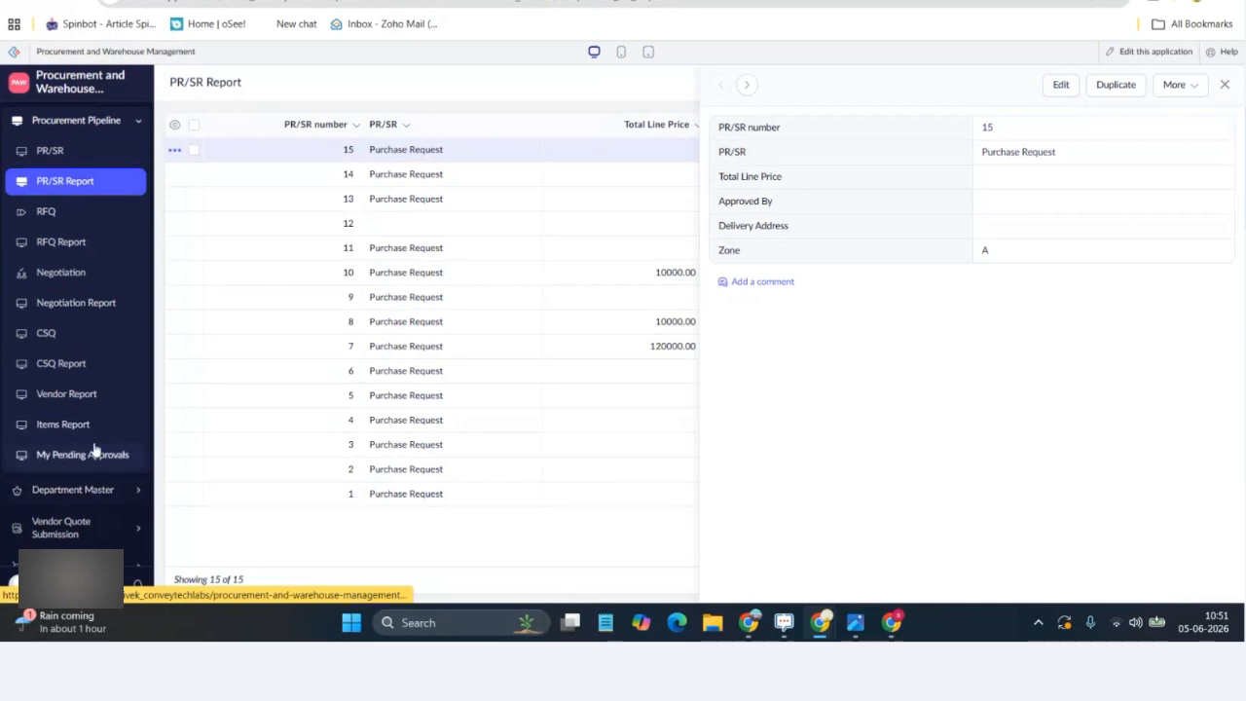
{"action": "left_click", "coordinate": [62, 181]}
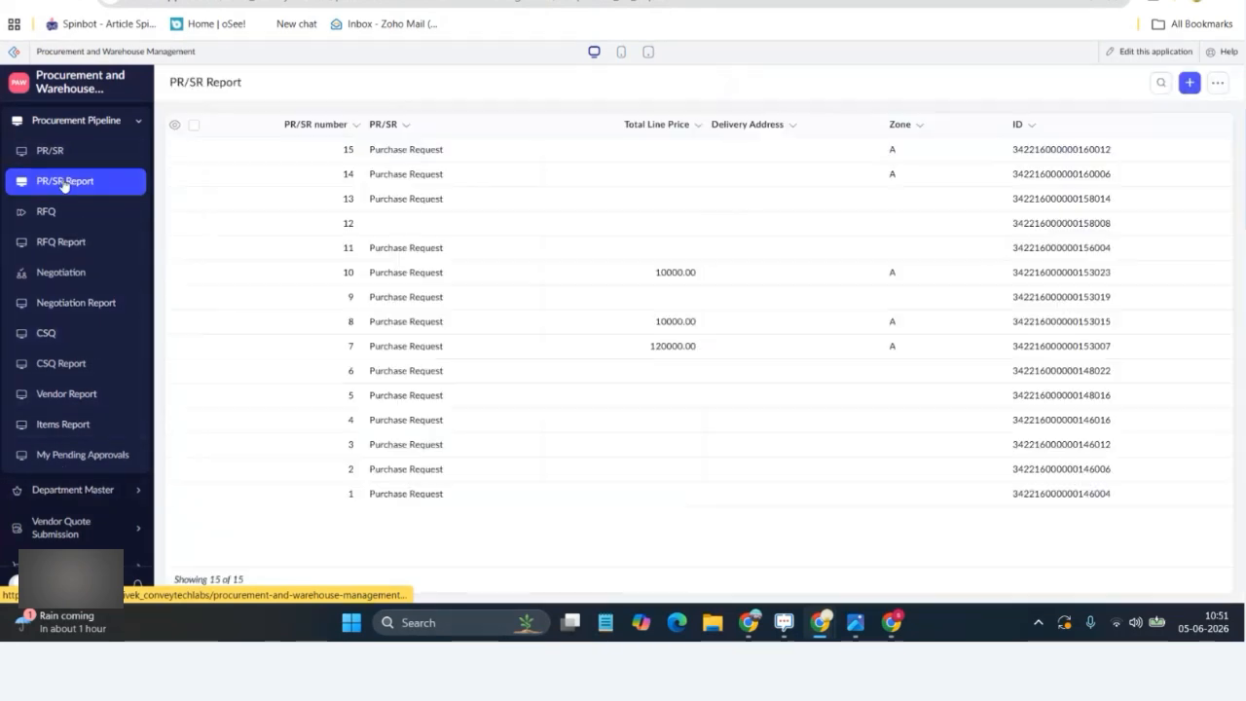
Step: Edit purchase request 15 and update it with Procurment HOD and Procurement Executive both marked under Approved By
{"action": "left_click", "coordinate": [406, 151]}
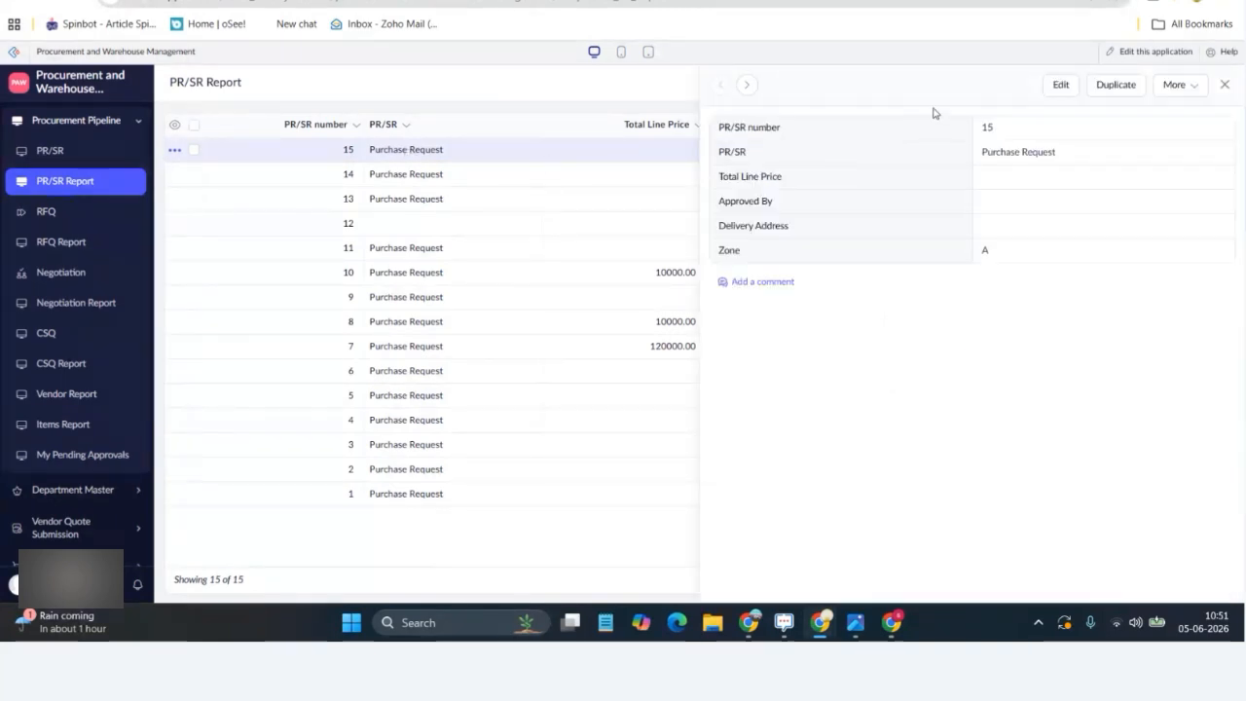
{"action": "left_click", "coordinate": [1052, 89]}
{"action": "scroll", "coordinate": [390, 381], "scroll_direction": "down", "scroll_amount": 2}
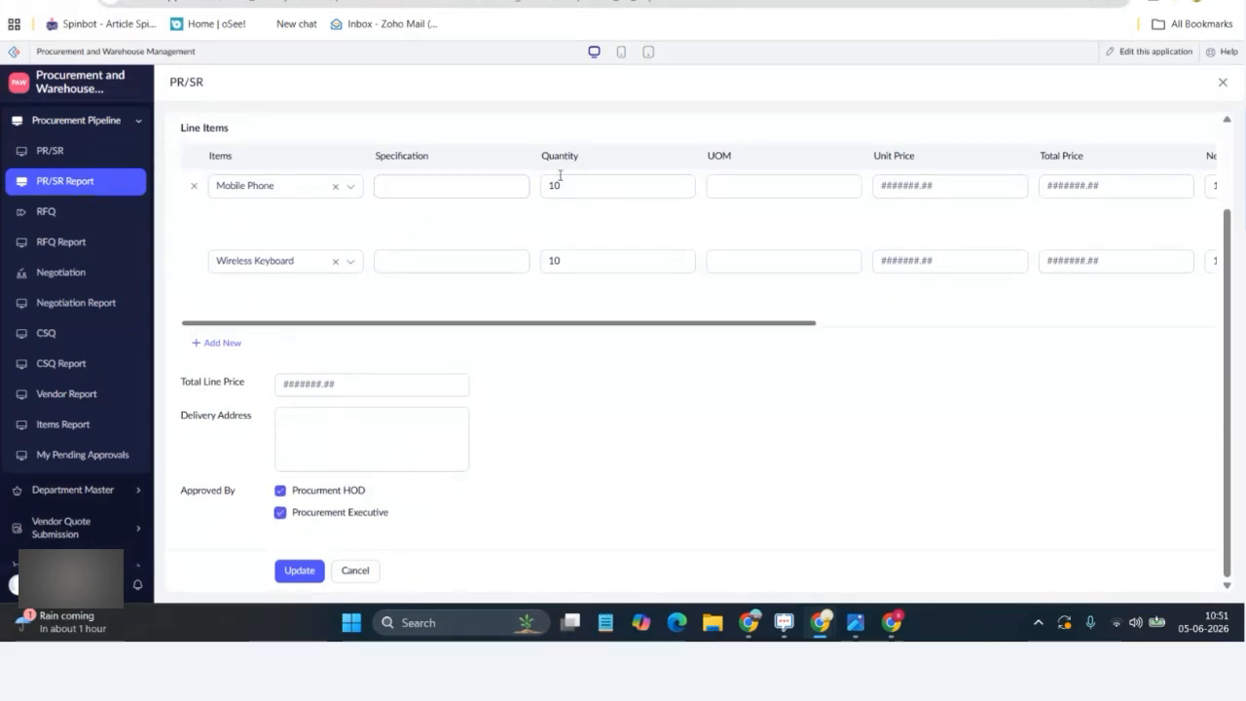
{"action": "scroll", "coordinate": [1045, 208], "scroll_direction": "right", "scroll_amount": 4}
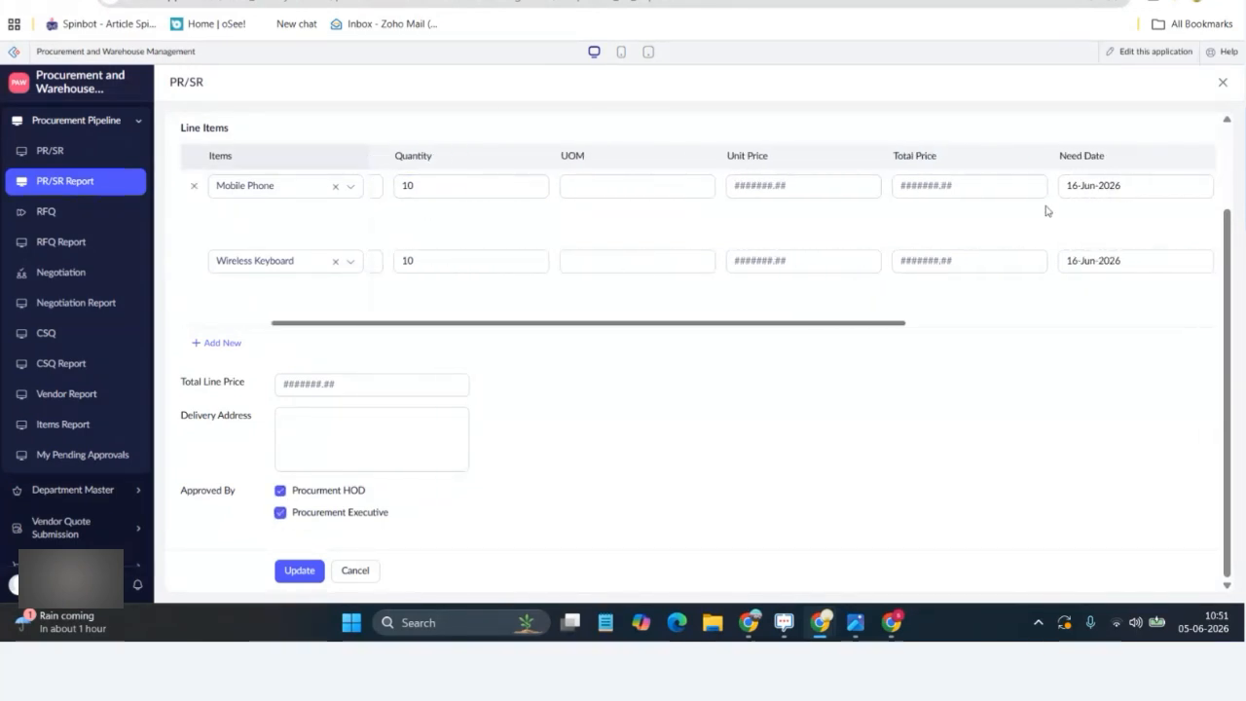
{"action": "scroll", "coordinate": [1045, 208], "scroll_direction": "left", "scroll_amount": 4}
{"action": "scroll", "coordinate": [329, 434], "scroll_direction": "up", "scroll_amount": 1}
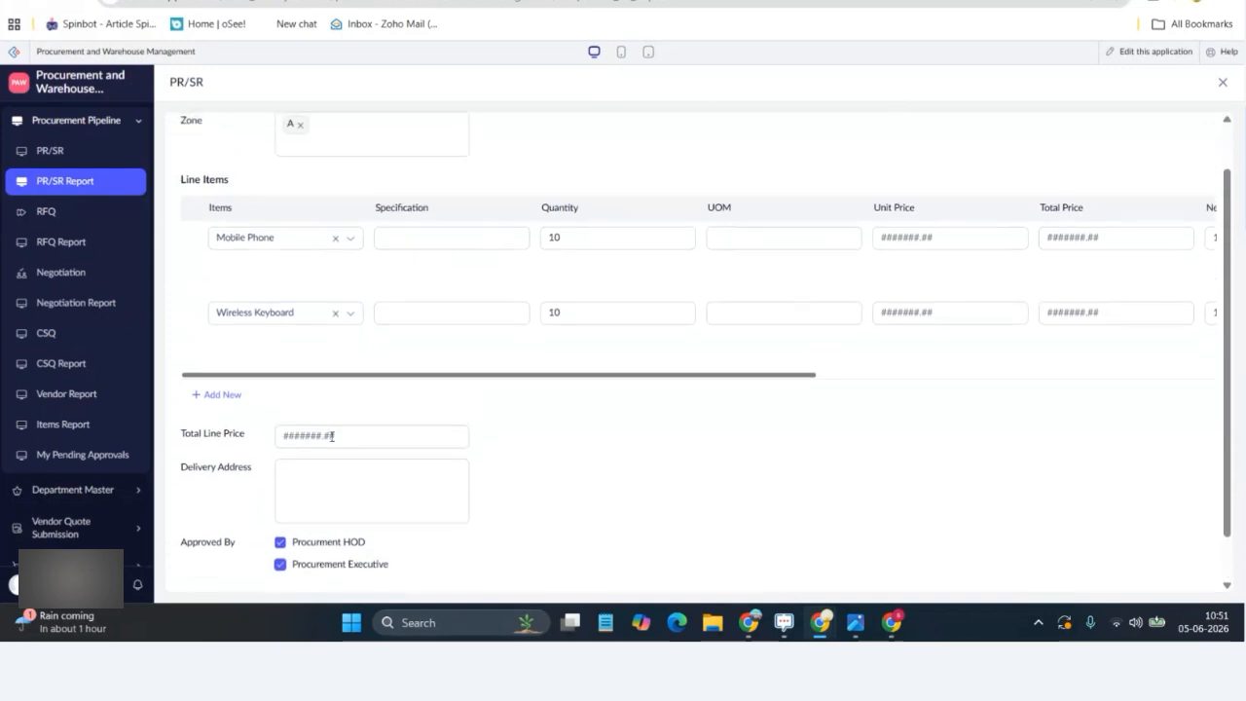
{"action": "scroll", "coordinate": [323, 536], "scroll_direction": "down", "scroll_amount": 1}
{"action": "left_click", "coordinate": [299, 573]}
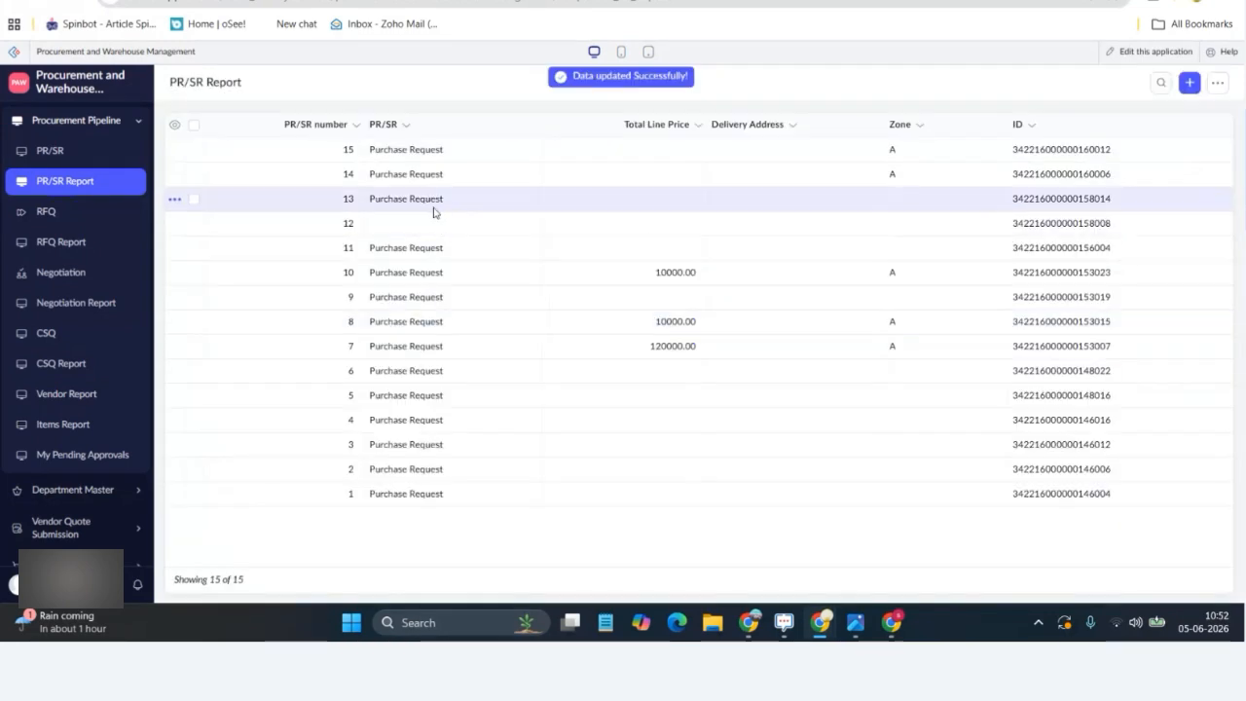
Step: In the other browser window, select 15 as the PR/SR in the RFQ form and review its line items
{"action": "key", "text": "alt+Tab"}
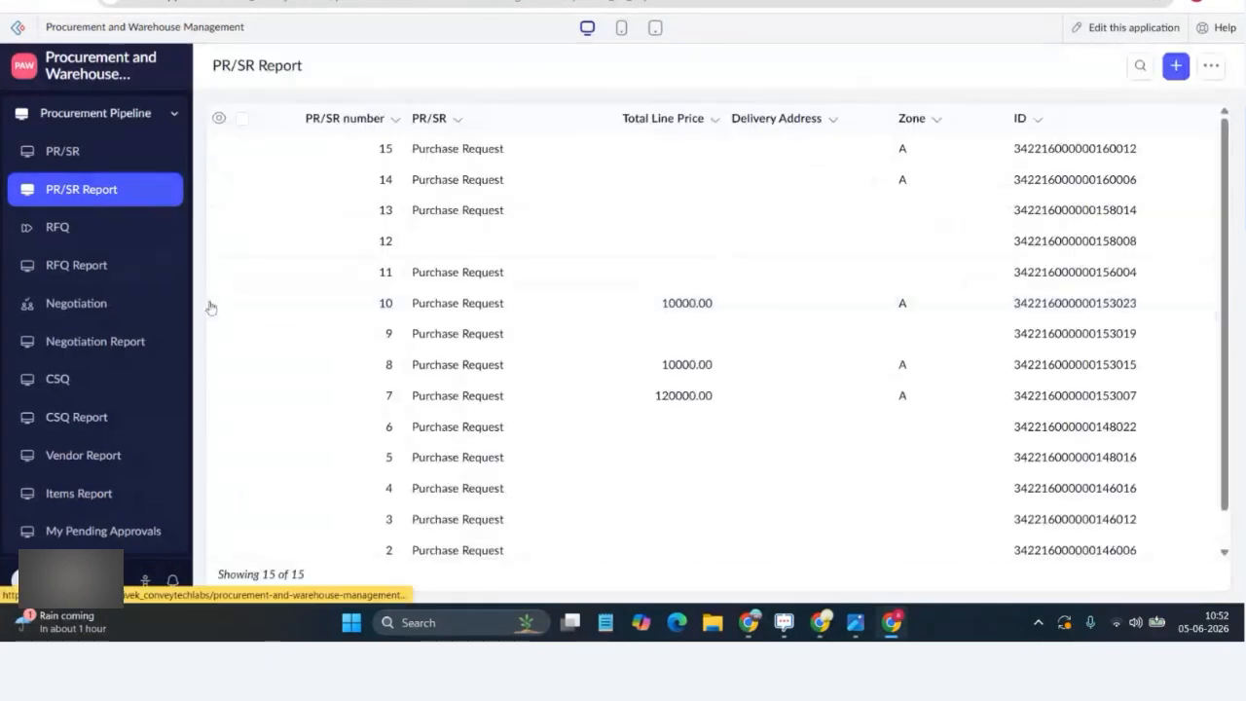
{"action": "left_click", "coordinate": [117, 234]}
{"action": "left_click", "coordinate": [468, 156]}
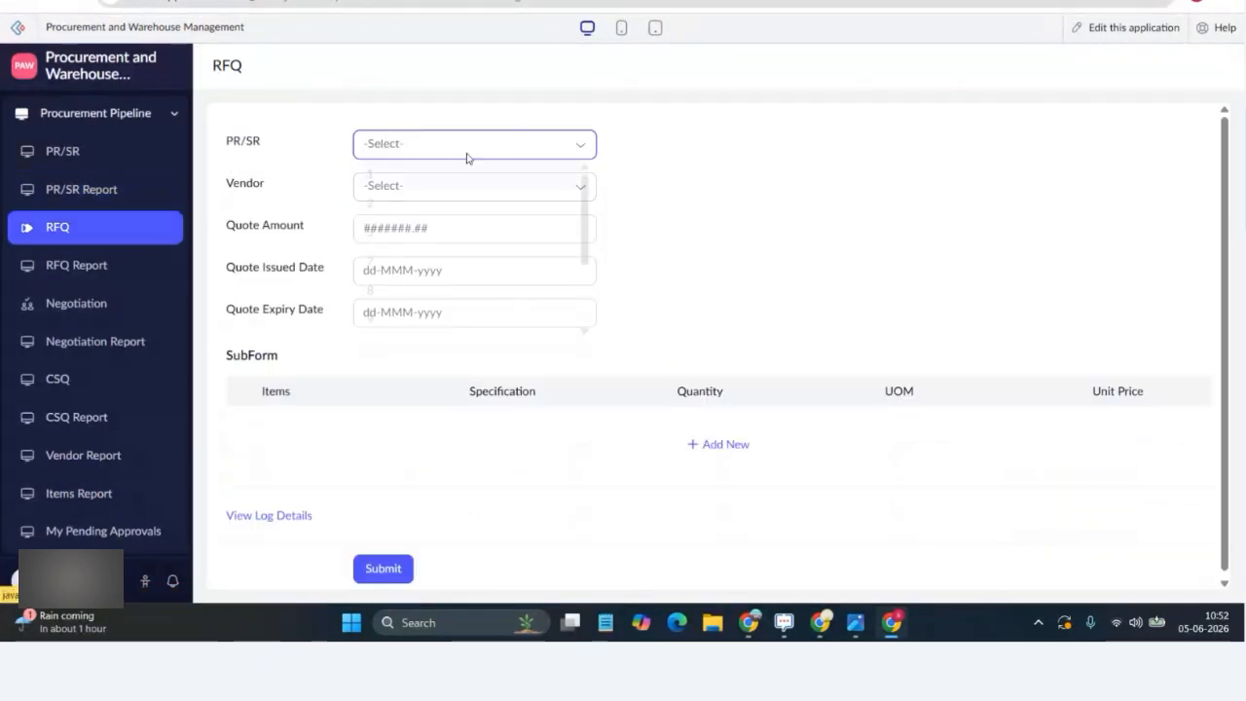
{"action": "scroll", "coordinate": [459, 298], "scroll_direction": "down", "scroll_amount": 3}
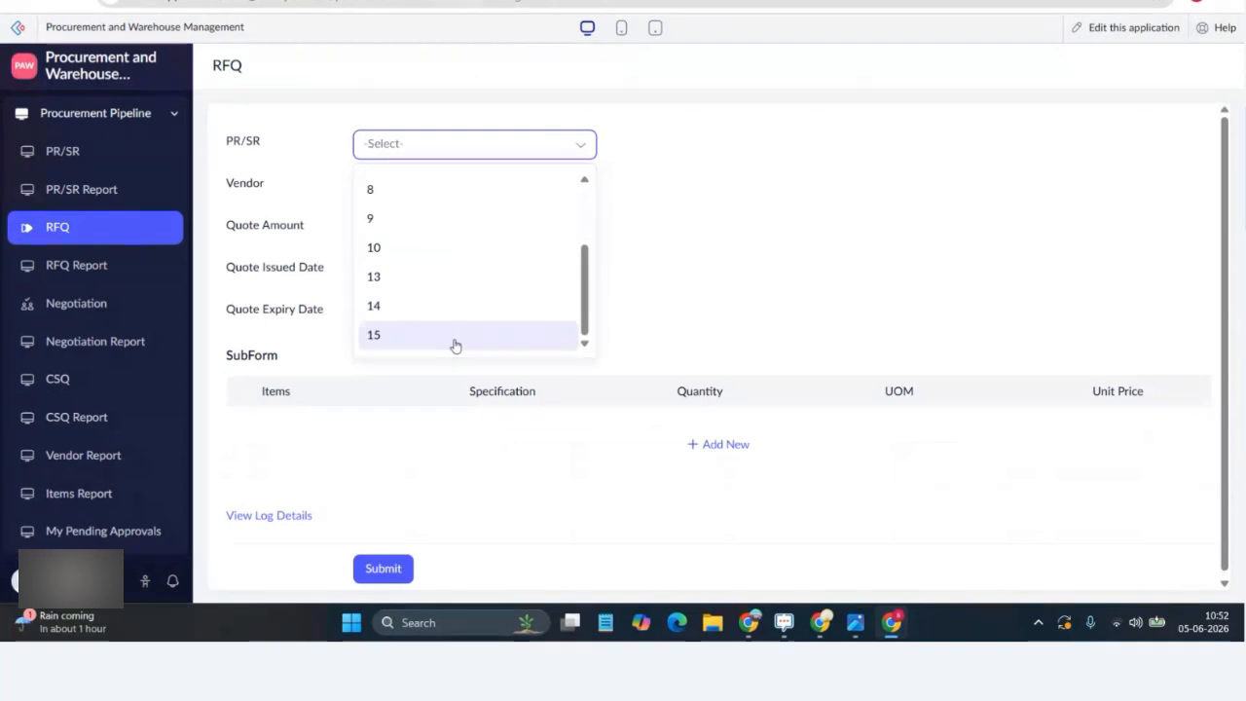
{"action": "left_click", "coordinate": [455, 346]}
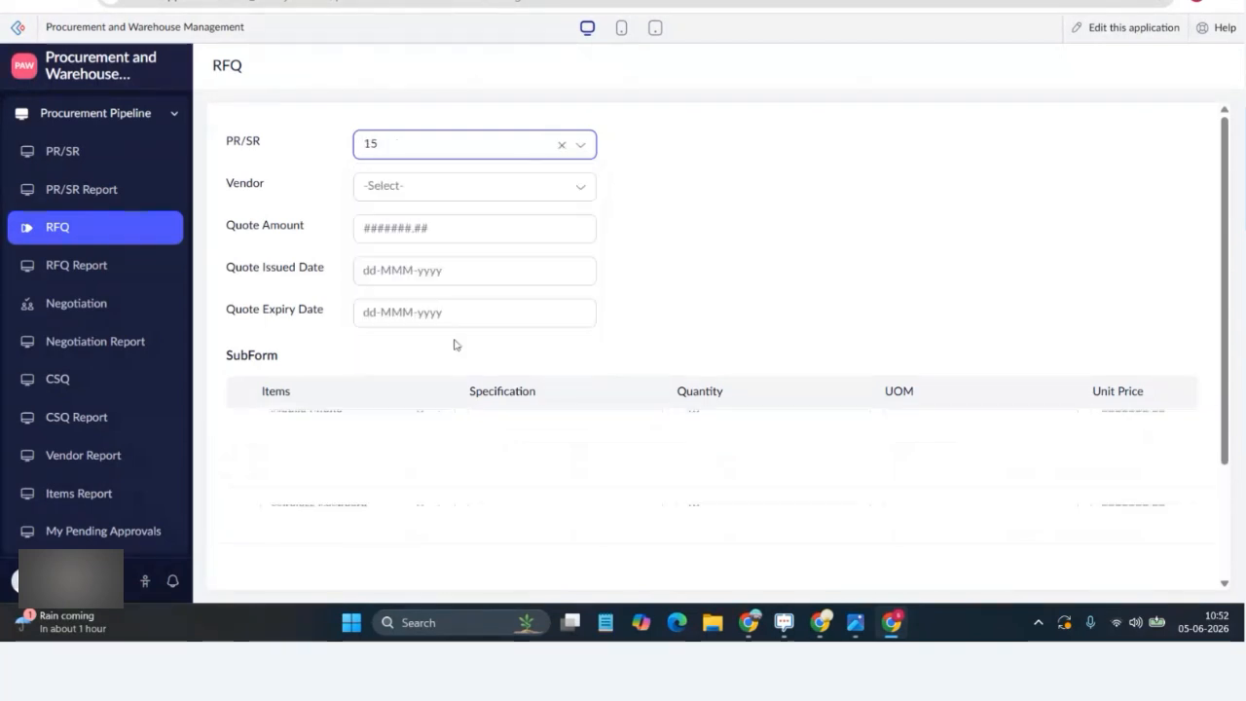
{"action": "scroll", "coordinate": [693, 441], "scroll_direction": "down", "scroll_amount": 2}
{"action": "scroll", "coordinate": [694, 441], "scroll_direction": "up", "scroll_amount": 2}
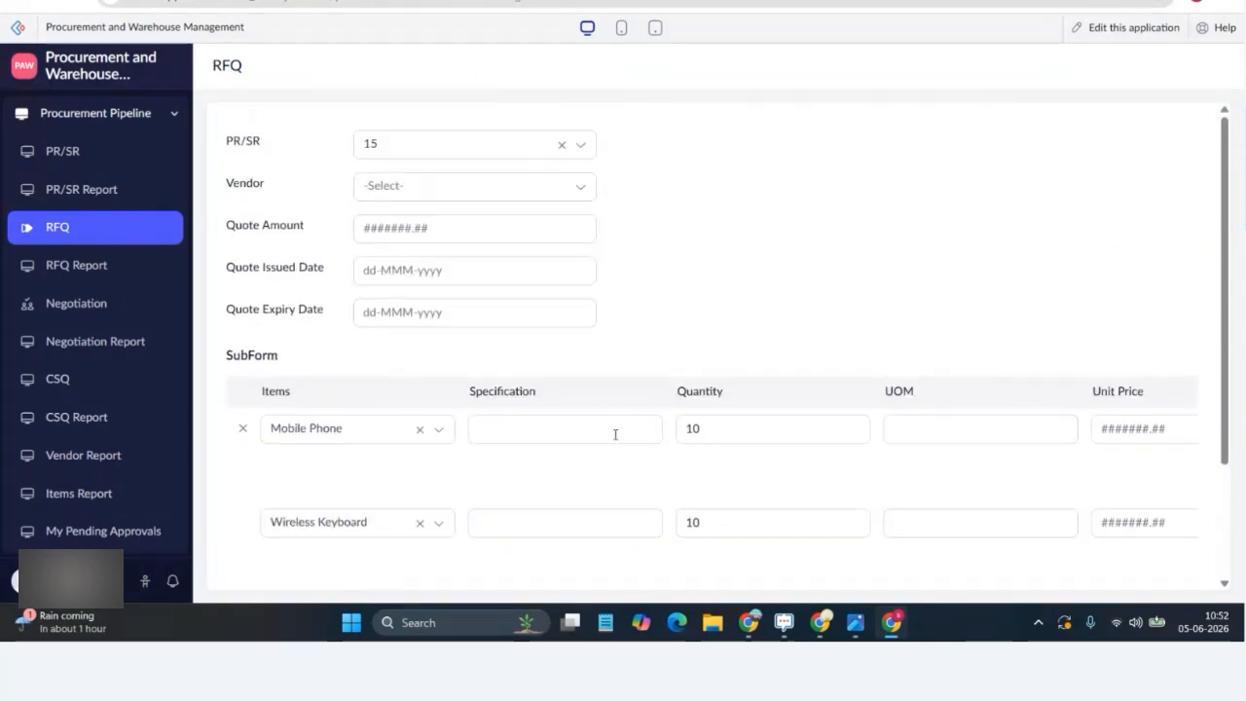
{"action": "scroll", "coordinate": [456, 416], "scroll_direction": "down", "scroll_amount": 2}
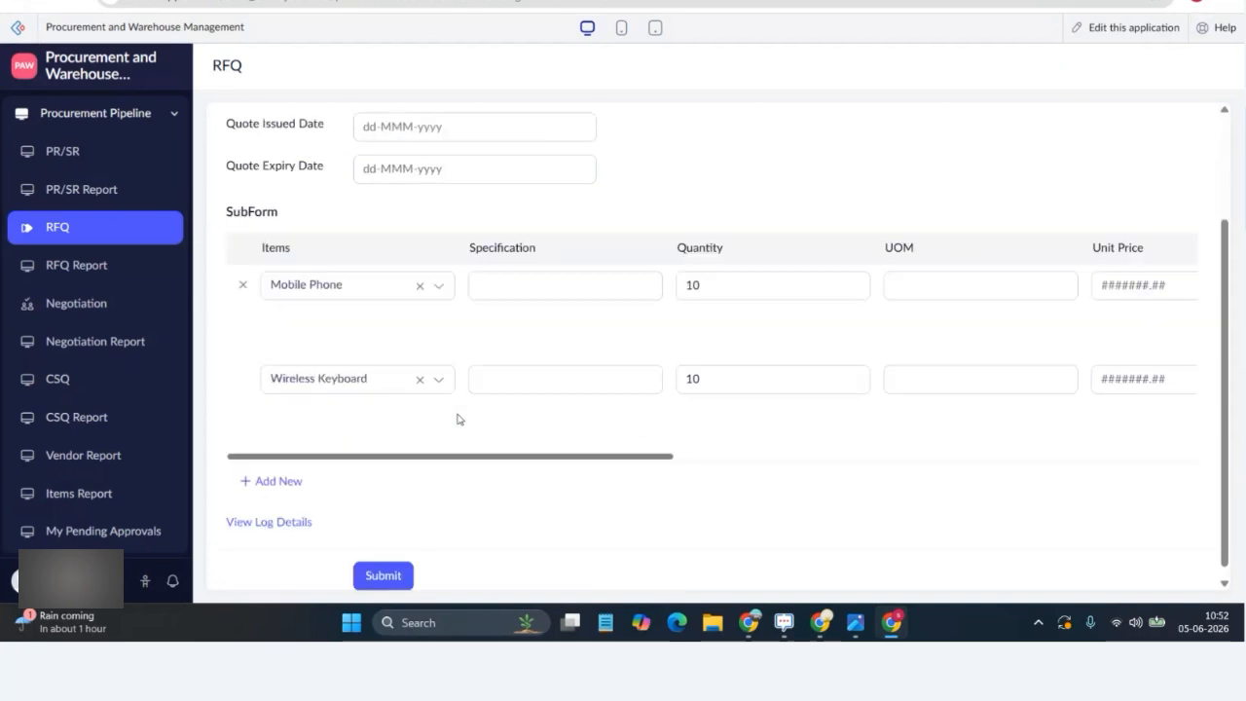
{"action": "scroll", "coordinate": [459, 418], "scroll_direction": "up", "scroll_amount": 2}
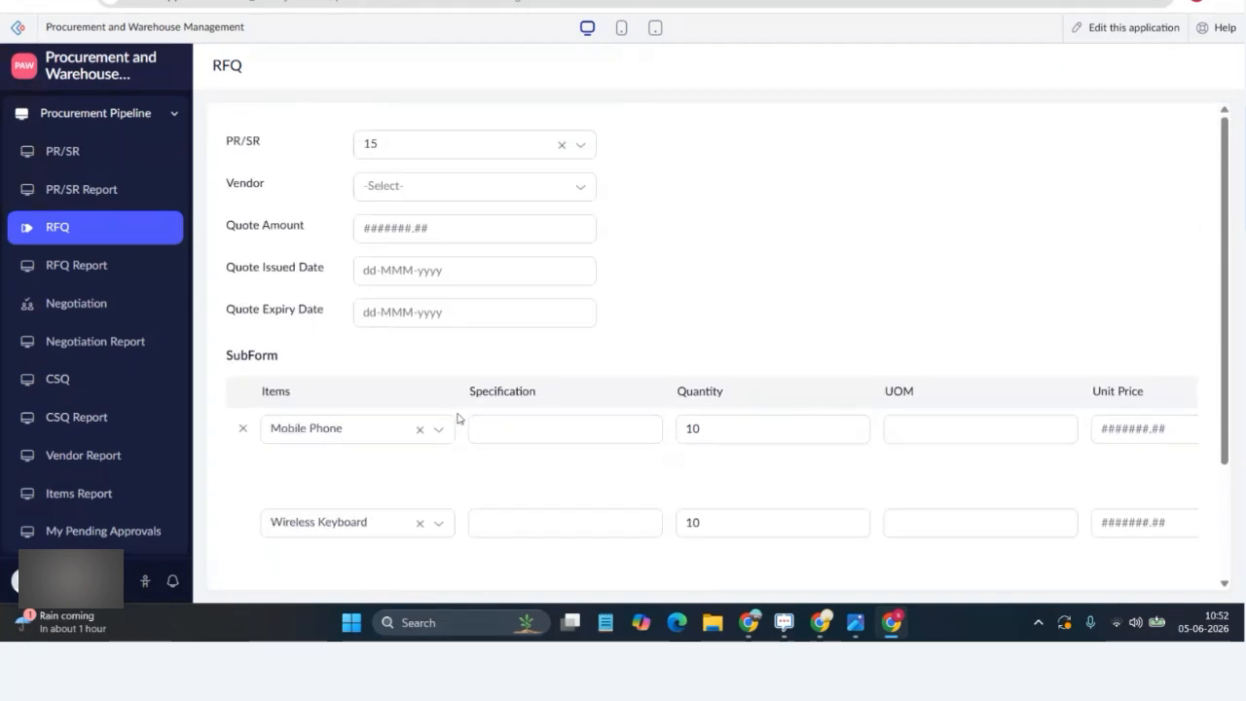
{"action": "scroll", "coordinate": [457, 417], "scroll_direction": "down", "scroll_amount": 2}
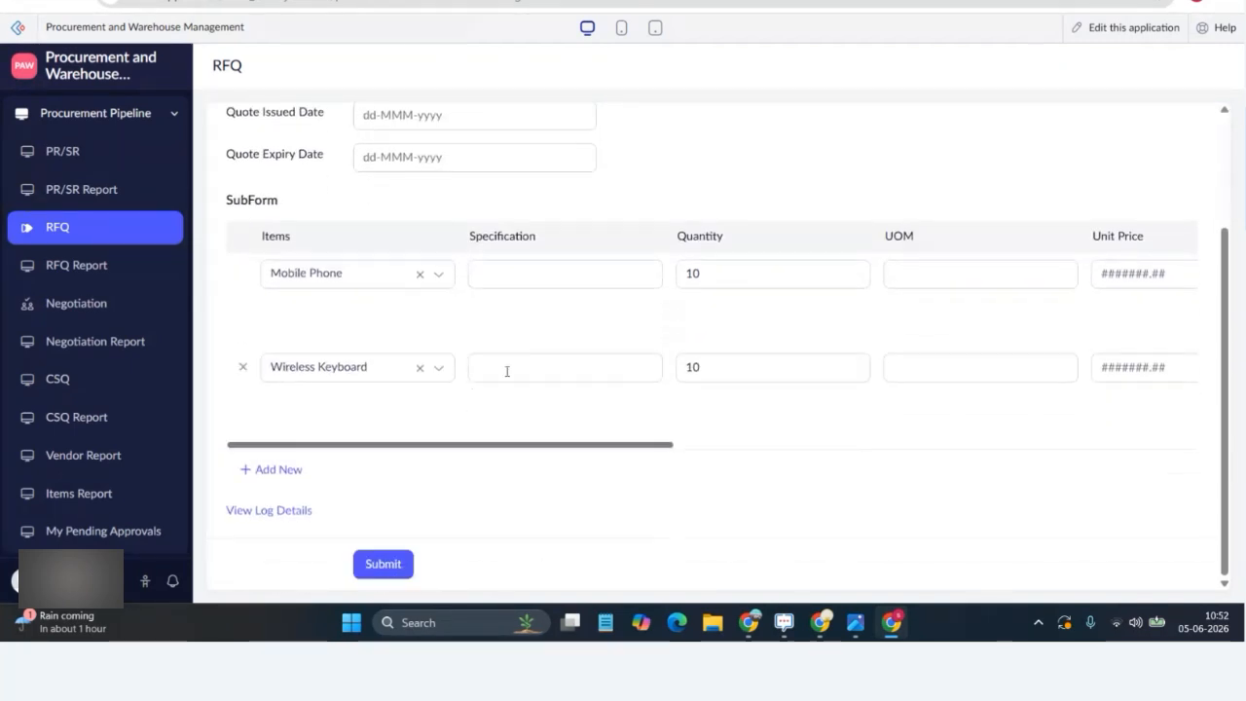
{"action": "scroll", "coordinate": [506, 370], "scroll_direction": "up", "scroll_amount": 2}
Step: Consult the RFQ Process stage in the procurement flow diagram and select the first listed vendor in the RFQ form
{"action": "left_click", "coordinate": [407, 195]}
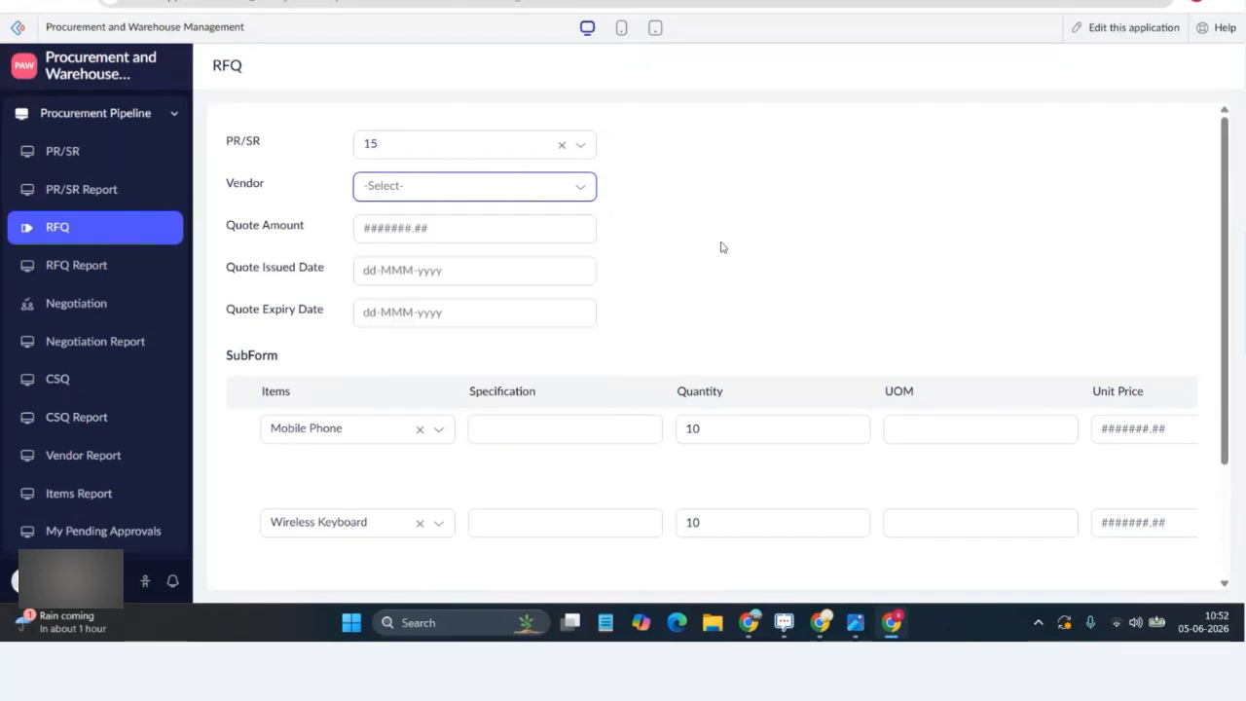
{"action": "key", "text": "alt+Tab"}
{"action": "key", "text": "Tab"}
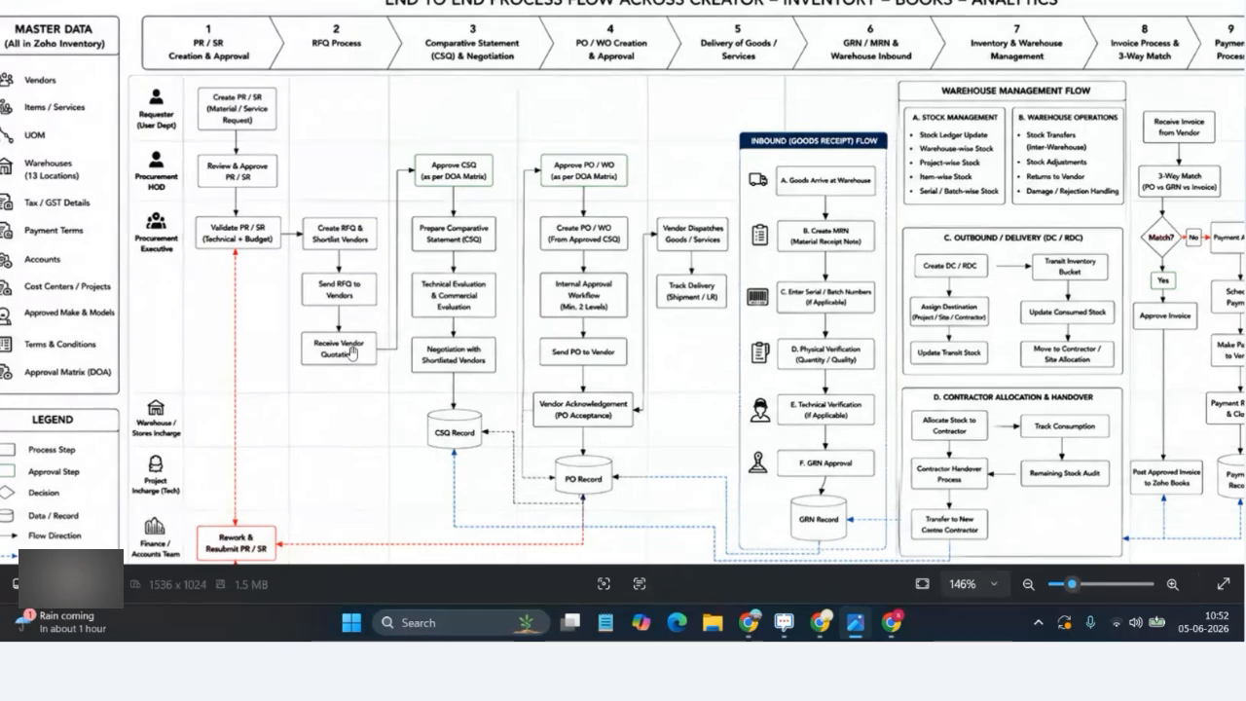
{"action": "key", "text": "alt+Tab"}
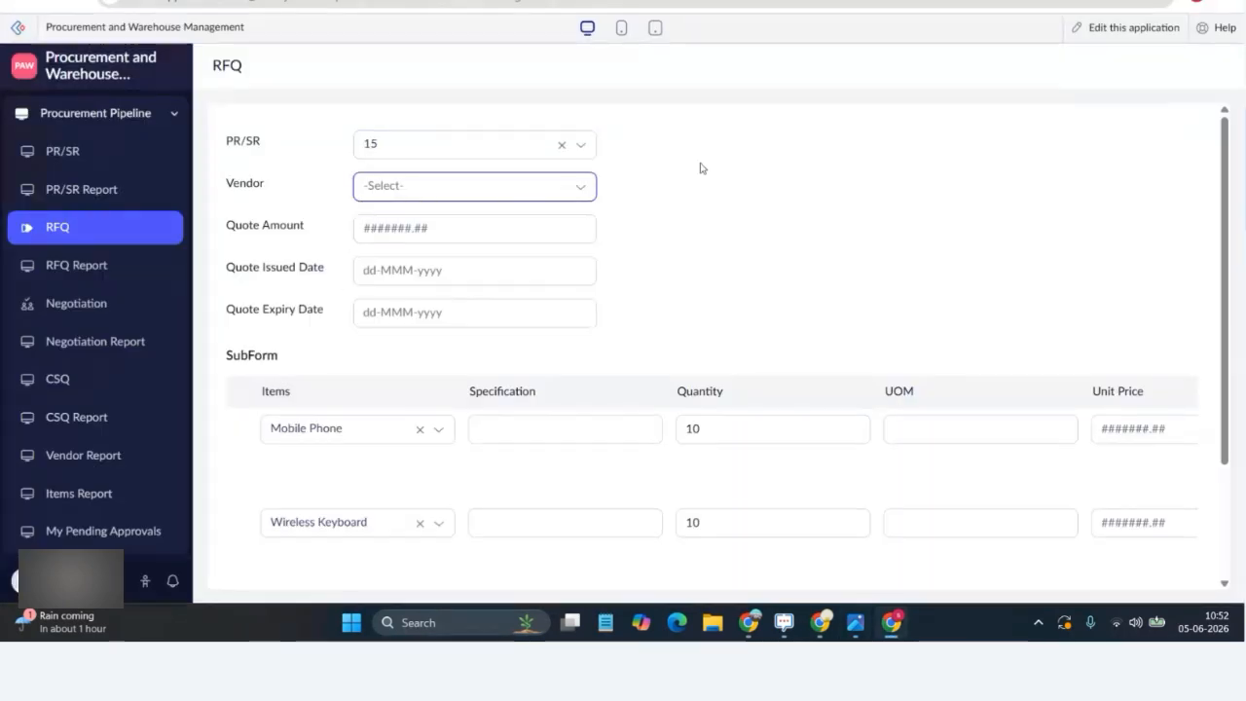
{"action": "left_click", "coordinate": [523, 188]}
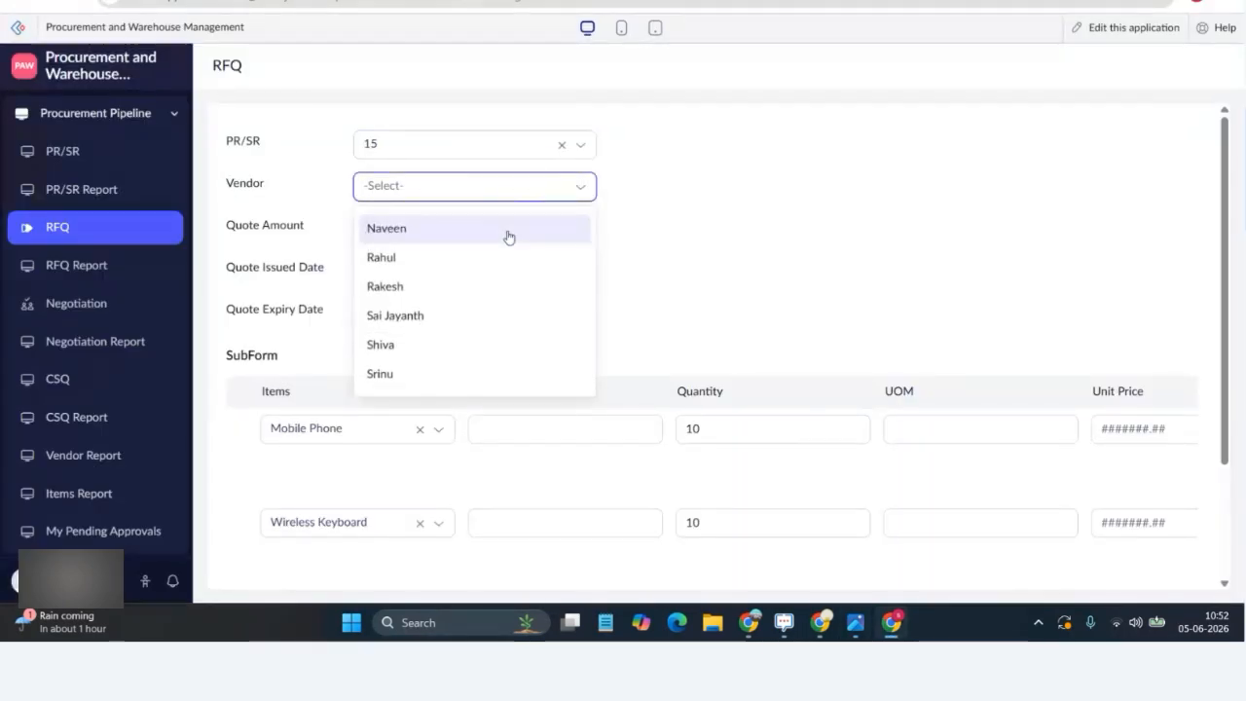
{"action": "left_click", "coordinate": [476, 231]}
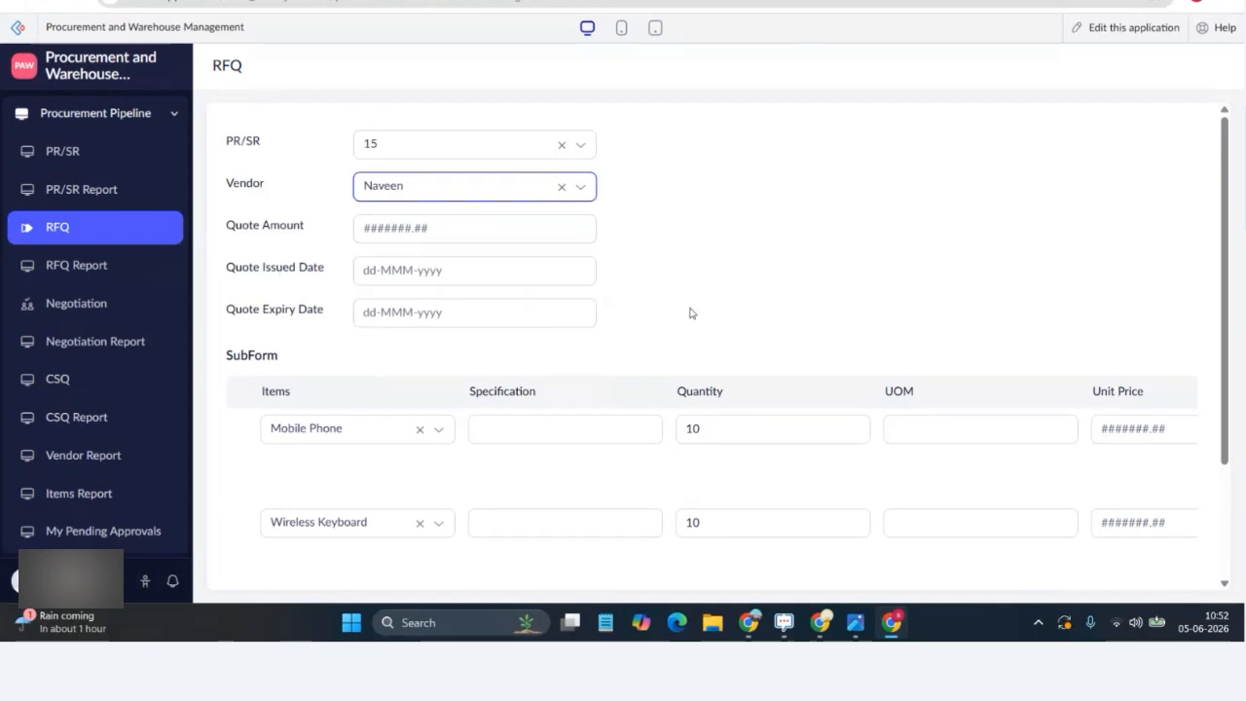
Step: Check the remaining columns of the RFQ line items and submit the RFQ
{"action": "scroll", "coordinate": [700, 302], "scroll_direction": "down", "scroll_amount": 2}
{"action": "scroll", "coordinate": [591, 271], "scroll_direction": "up", "scroll_amount": 1}
{"action": "scroll", "coordinate": [591, 271], "scroll_direction": "up", "scroll_amount": 1}
{"action": "scroll", "coordinate": [634, 239], "scroll_direction": "down", "scroll_amount": 3}
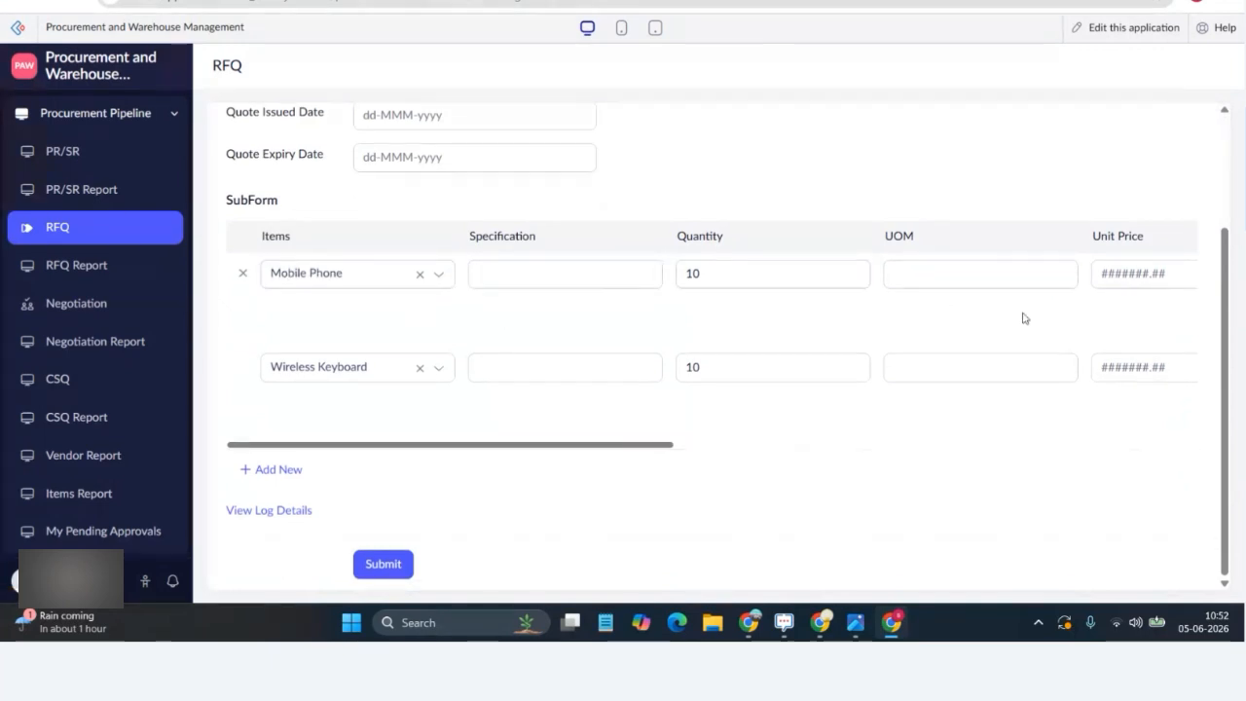
{"action": "left_click", "coordinate": [728, 380]}
{"action": "left_click", "coordinate": [409, 395]}
{"action": "scroll", "coordinate": [779, 429], "scroll_direction": "right", "scroll_amount": 10}
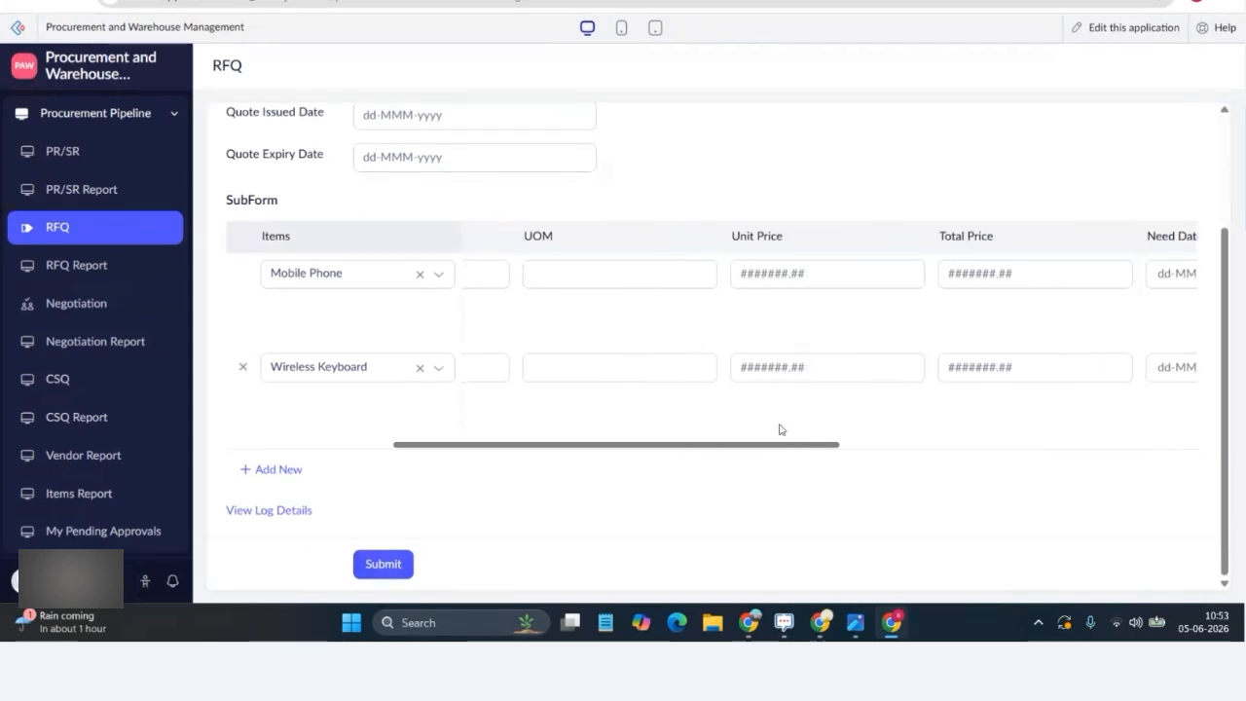
{"action": "scroll", "coordinate": [779, 429], "scroll_direction": "right", "scroll_amount": 2}
{"action": "scroll", "coordinate": [779, 429], "scroll_direction": "left", "scroll_amount": 10}
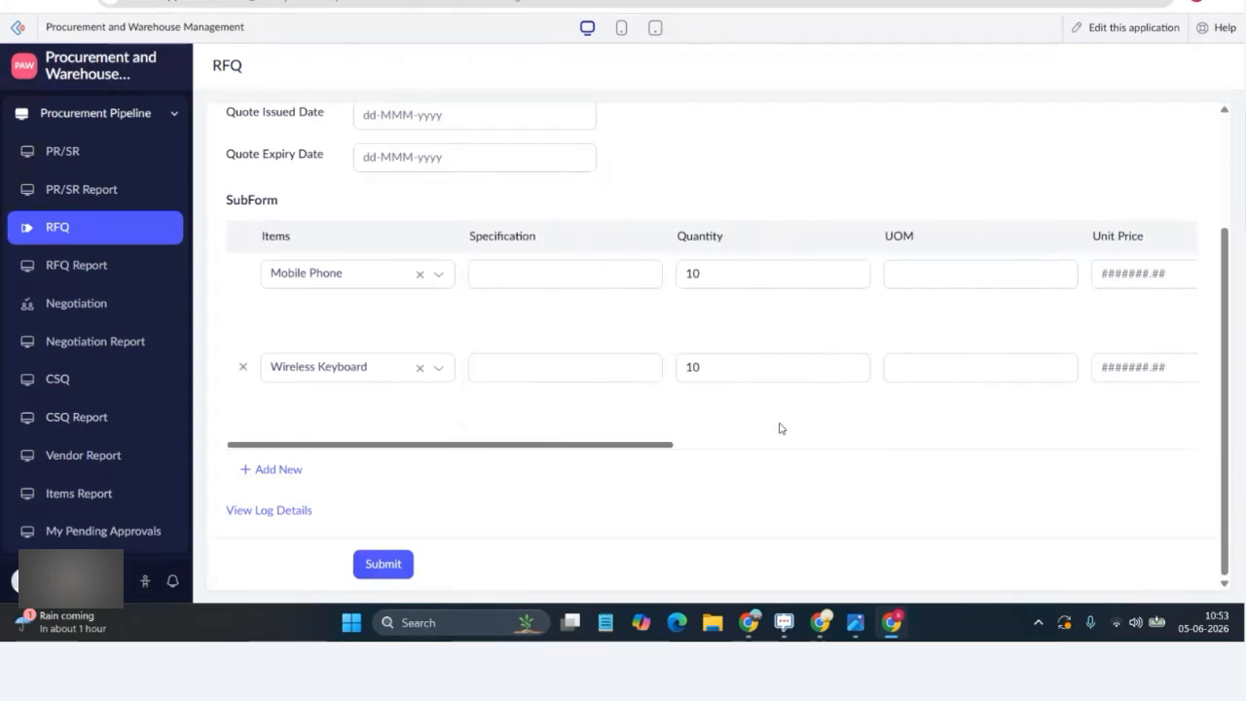
{"action": "left_click", "coordinate": [381, 568]}
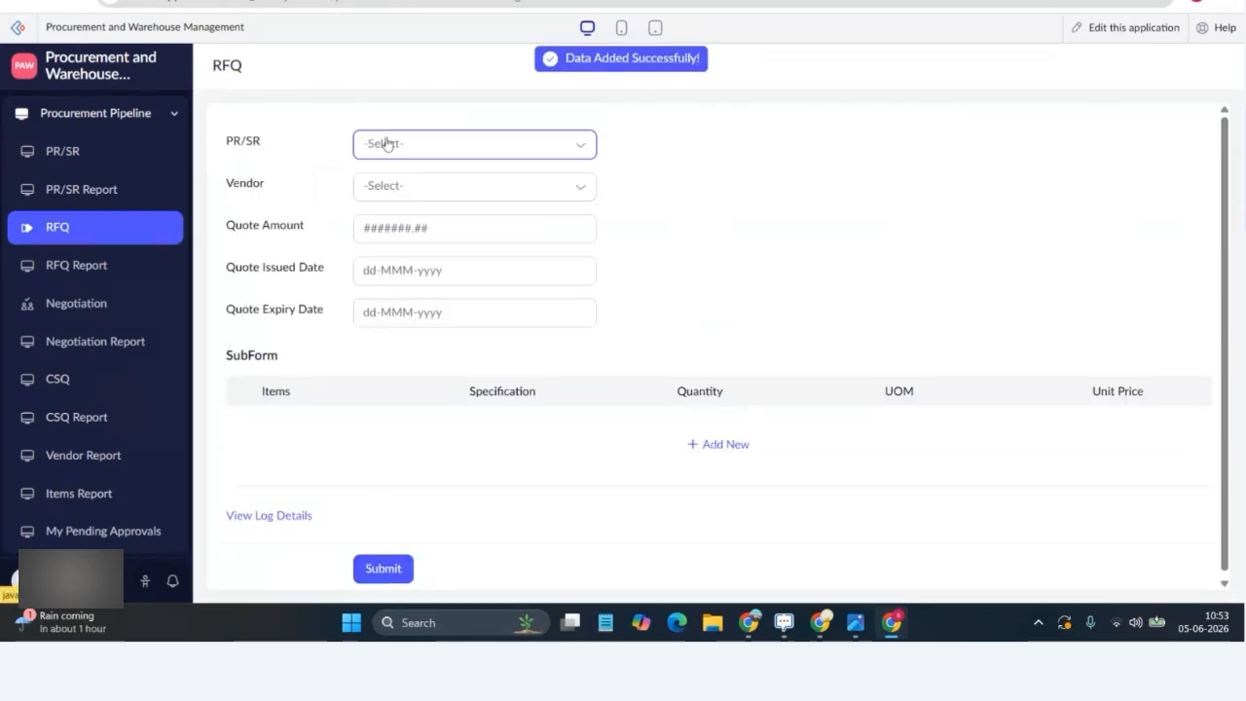
Step: Switch to the vendor's Gmail inbox and open the newest email asking for a PR/SR quote
{"action": "key", "text": "alt+Tab"}
{"action": "key", "text": "alt+Tab"}
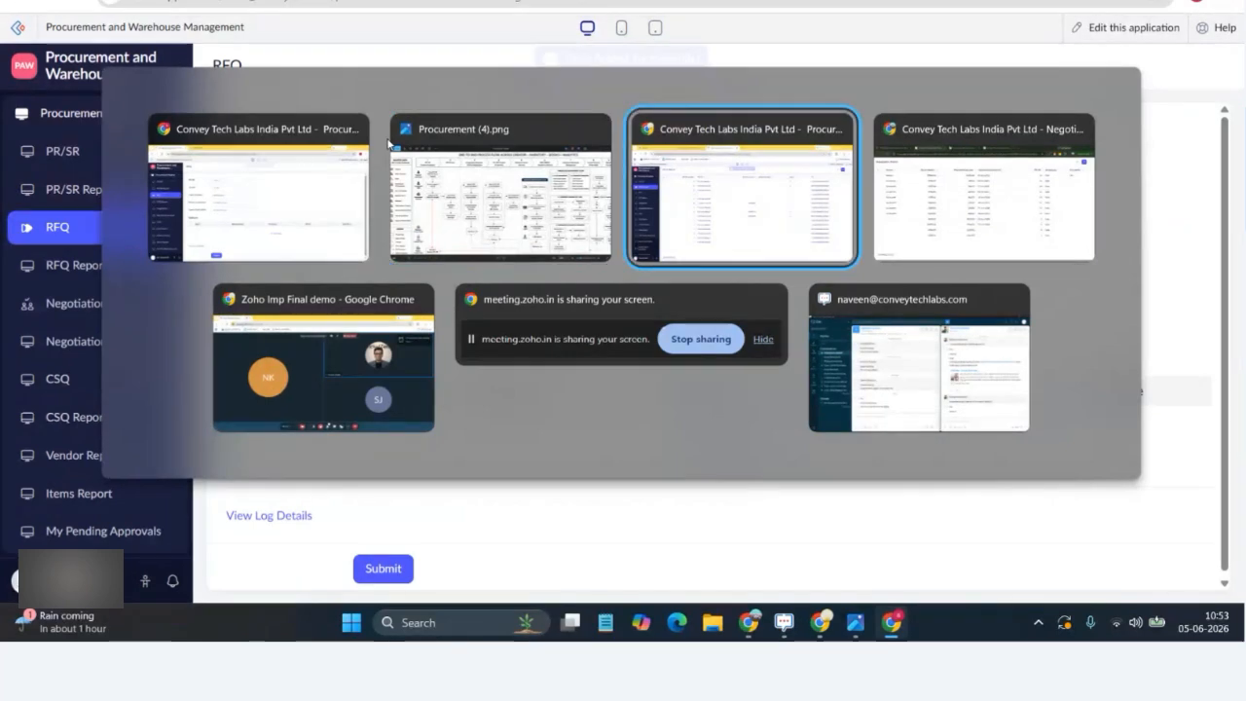
{"action": "key", "text": "alt+Tab"}
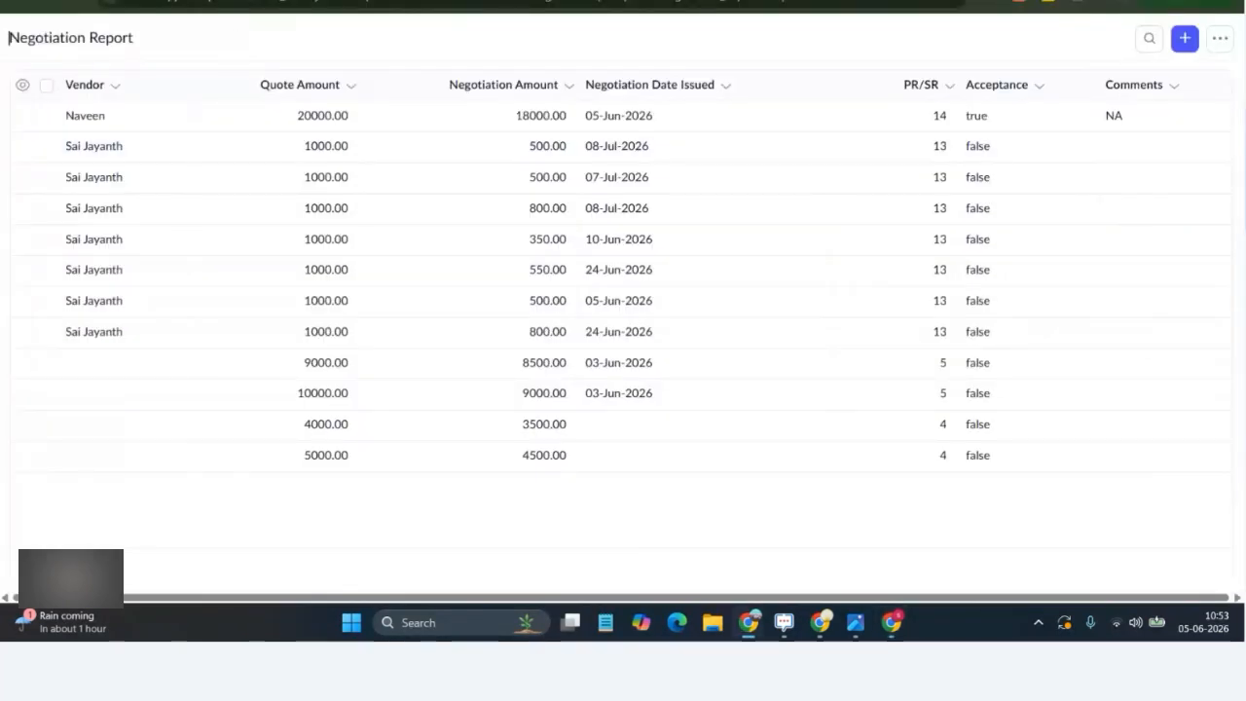
{"action": "key", "text": "alt+Tab"}
{"action": "left_click", "coordinate": [228, 84]}
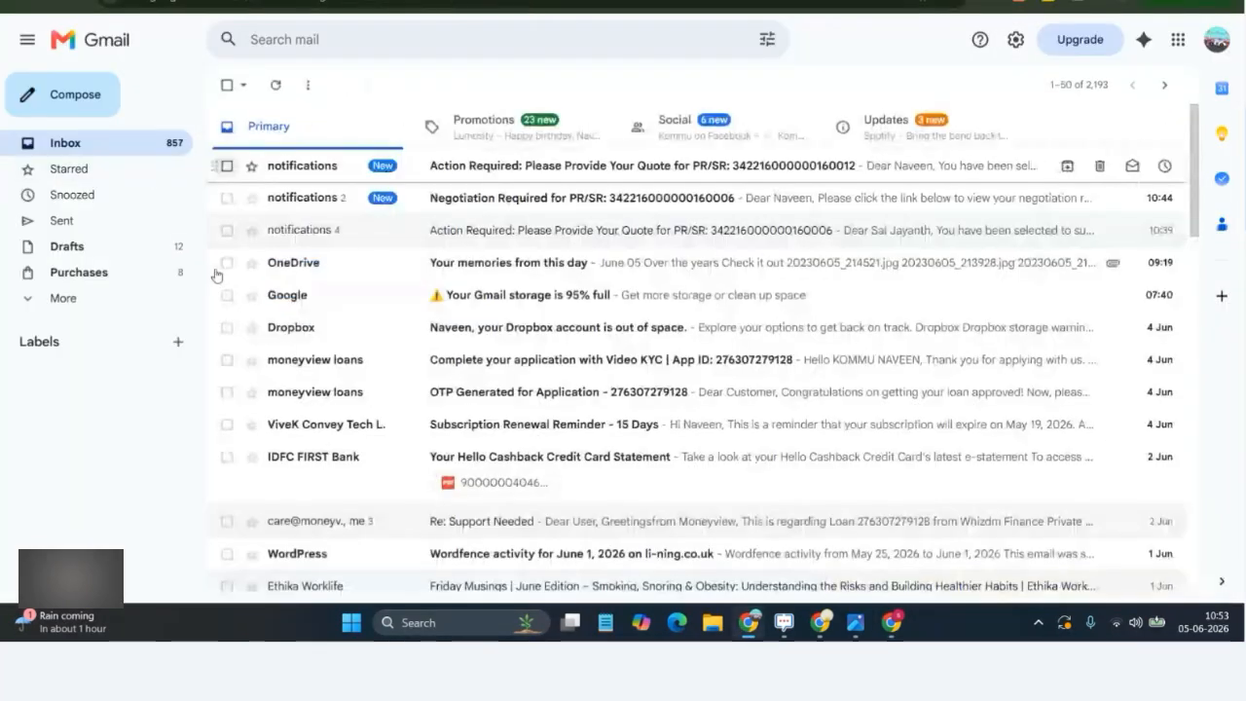
{"action": "left_click", "coordinate": [493, 167]}
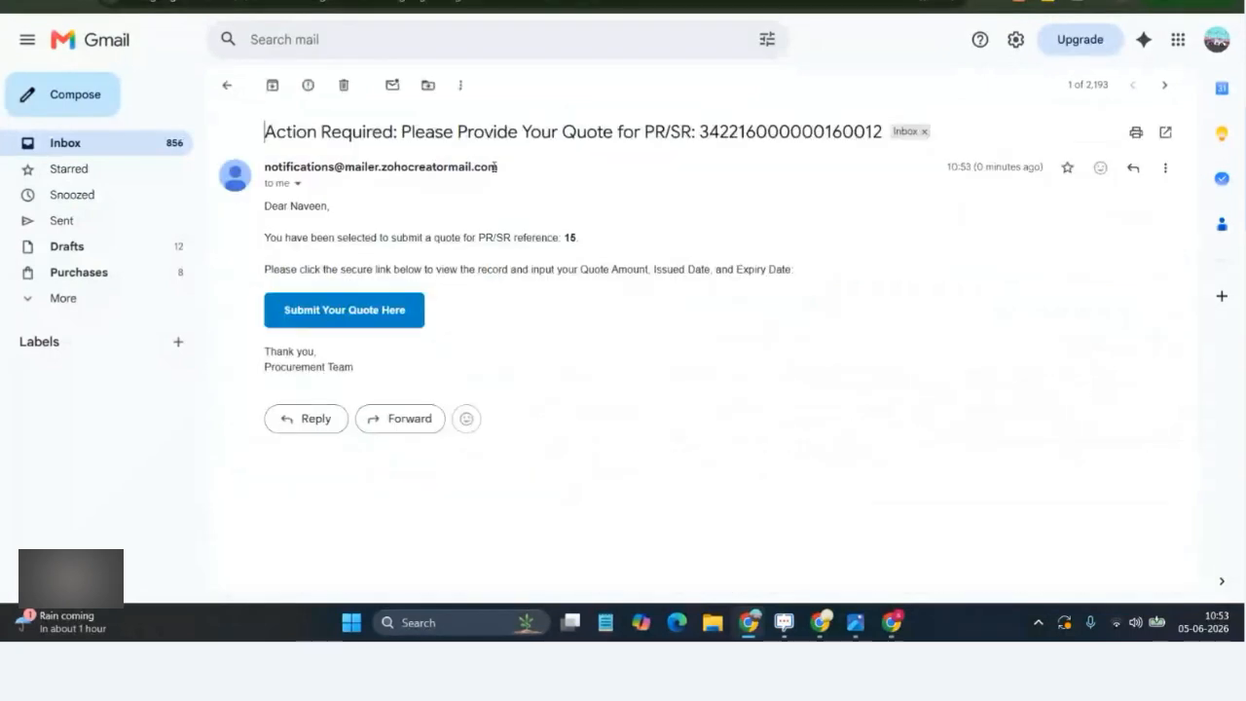
Step: Follow the email's quote submission link and open the vendor's RFQ record for PR/SR 15 for editing
{"action": "left_click_drag", "start_coordinate": [292, 131], "coordinate": [392, 131]}
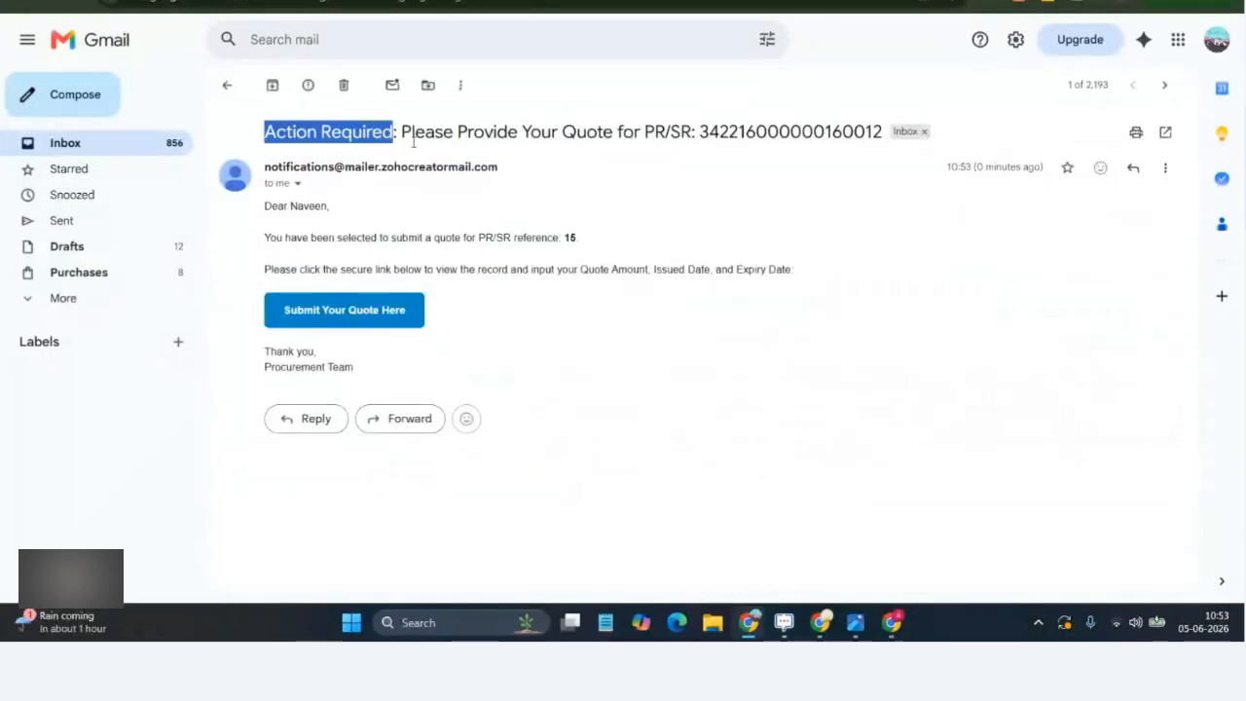
{"action": "left_click", "coordinate": [411, 131]}
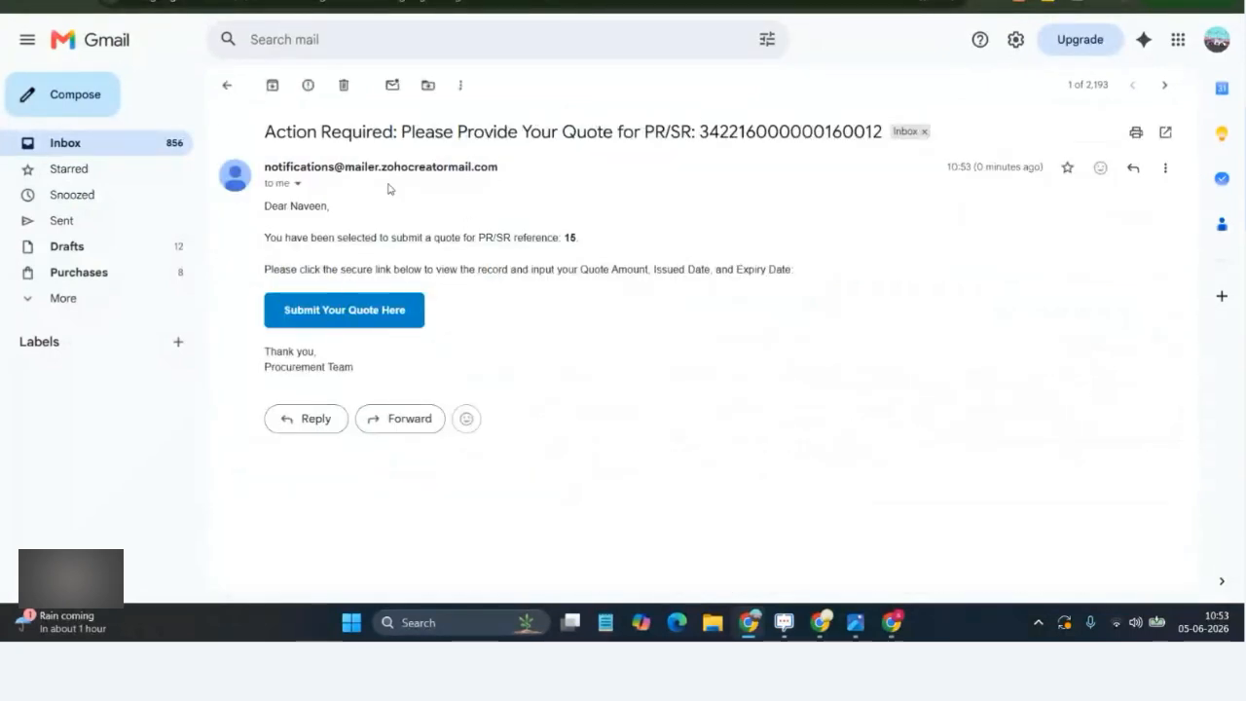
{"action": "left_click_drag", "start_coordinate": [304, 206], "coordinate": [331, 206]}
{"action": "left_click_drag", "start_coordinate": [535, 239], "coordinate": [584, 241]}
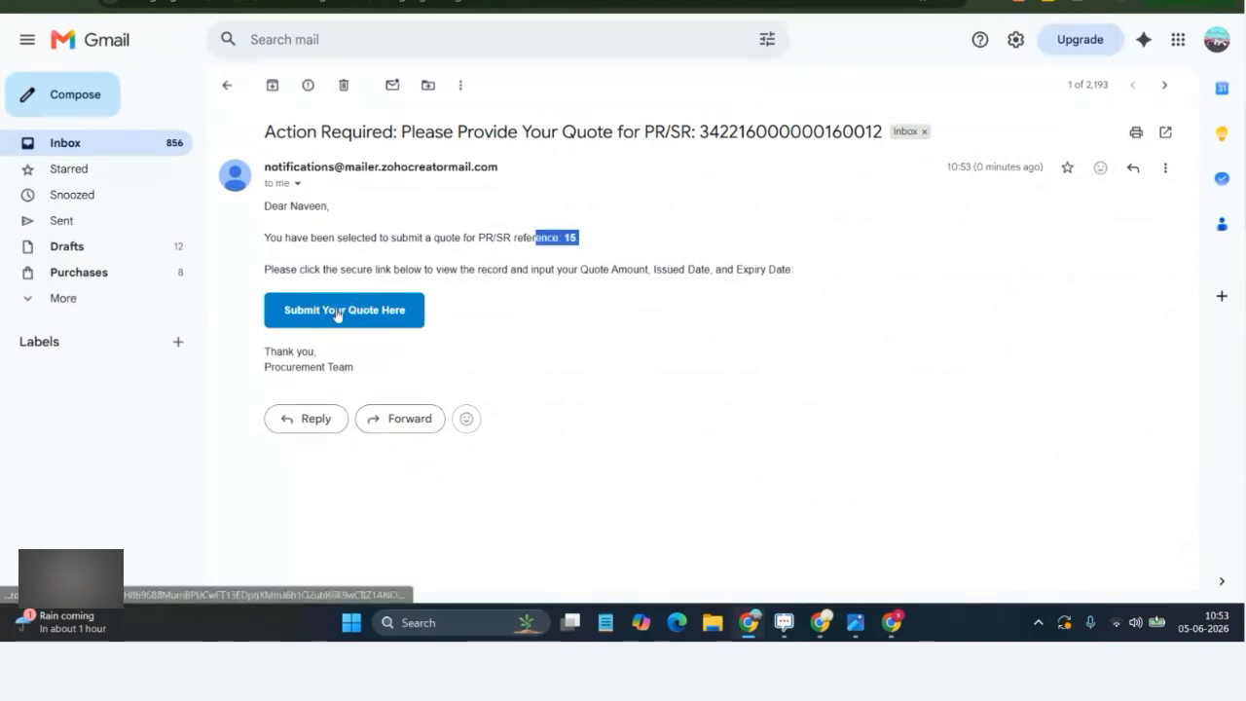
{"action": "left_click", "coordinate": [336, 312]}
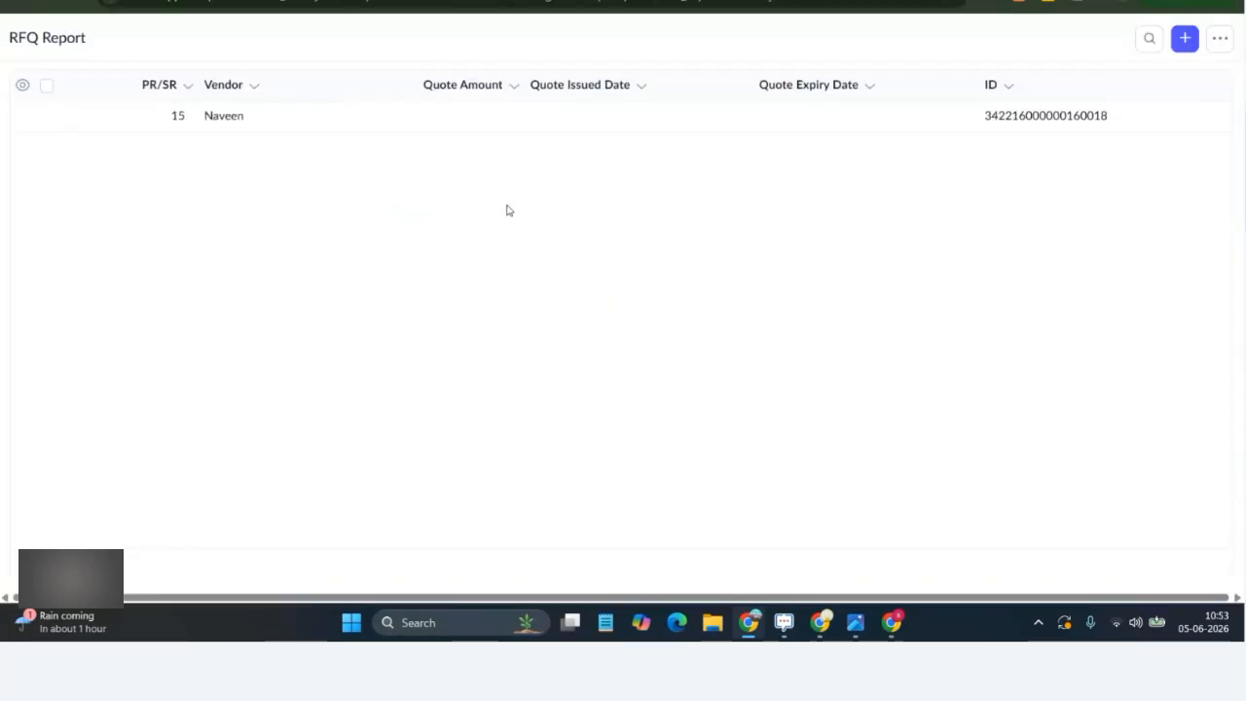
{"action": "left_click", "coordinate": [226, 116]}
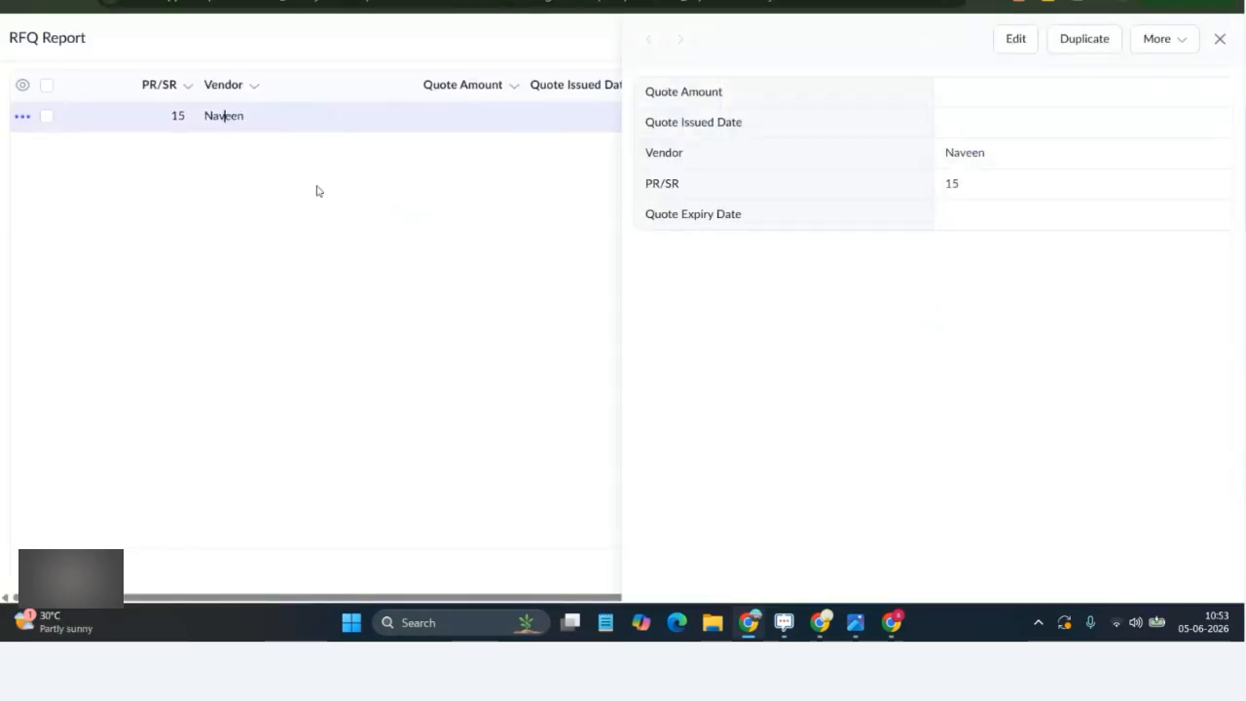
{"action": "left_click", "coordinate": [1016, 39]}
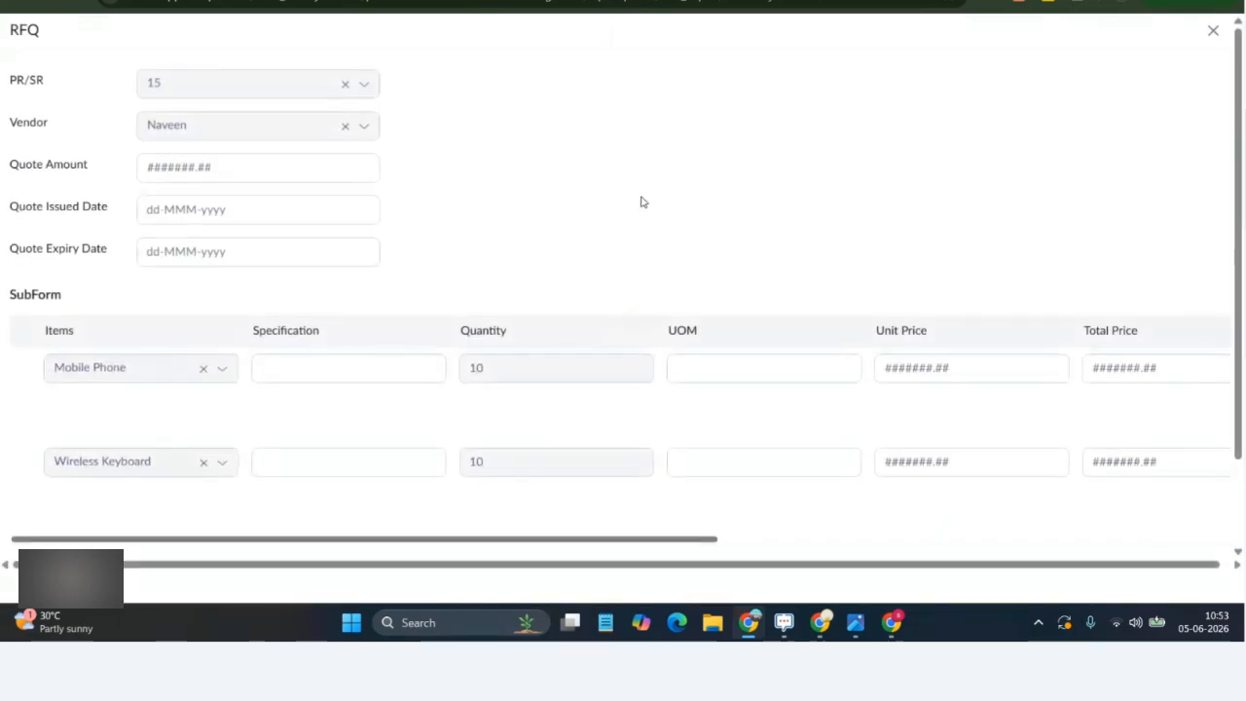
Step: Set the unit price of the Mobile Phone line to 1000 in the vendor's RFQ quote
{"action": "scroll", "coordinate": [472, 409], "scroll_direction": "down", "scroll_amount": 1}
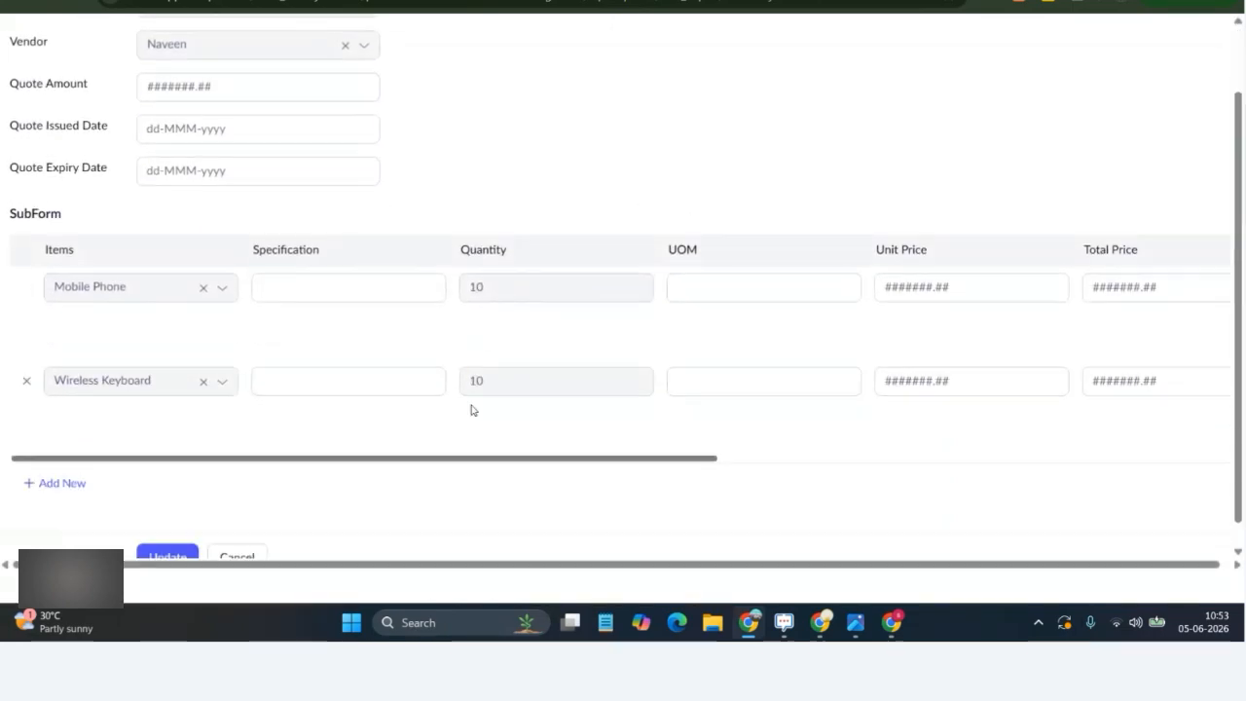
{"action": "left_click", "coordinate": [757, 279]}
{"action": "left_click", "coordinate": [912, 286]}
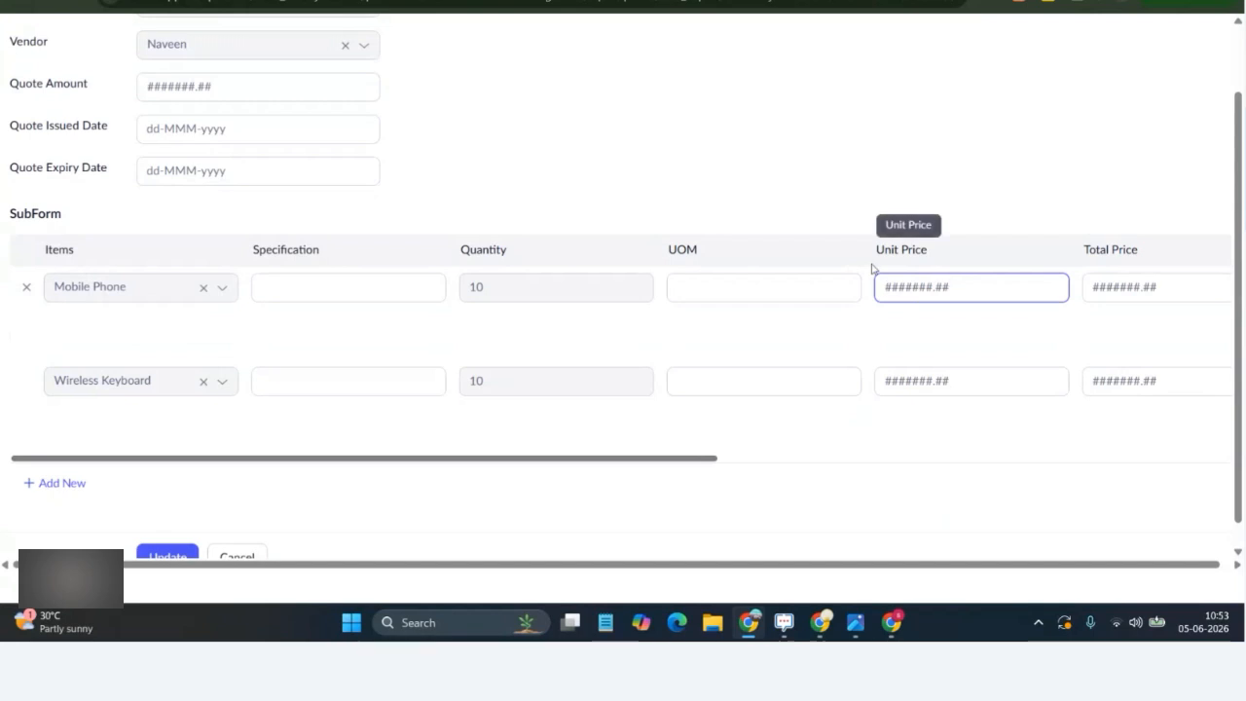
{"action": "type", "text": "1000"}
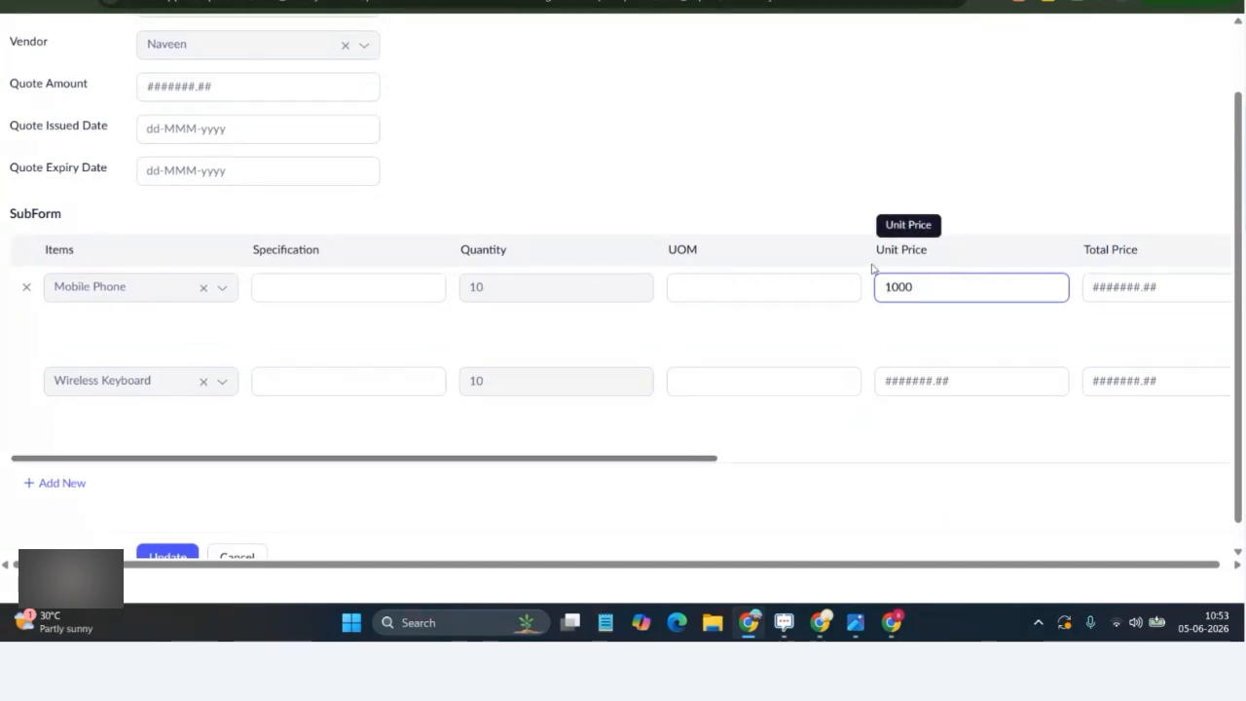
Step: Set the total price of the Mobile Phone line to 10000
{"action": "scroll", "coordinate": [321, 234], "scroll_direction": "up", "scroll_amount": 2}
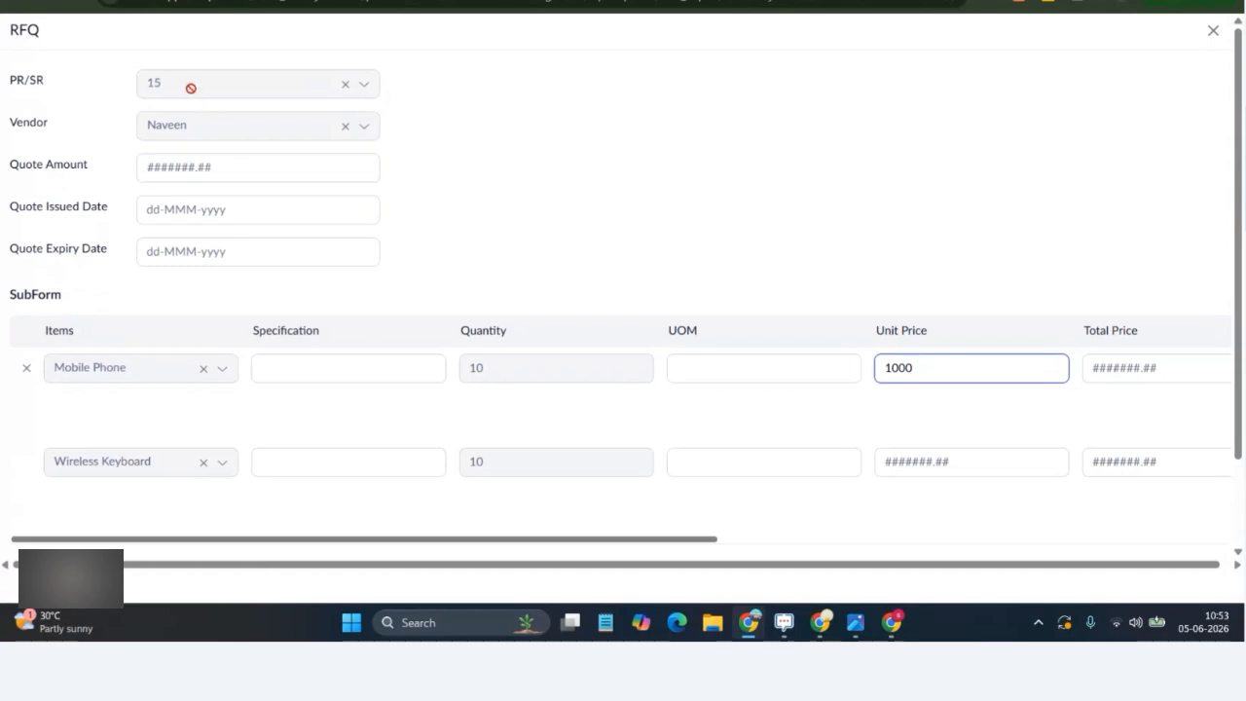
{"action": "left_click", "coordinate": [270, 367]}
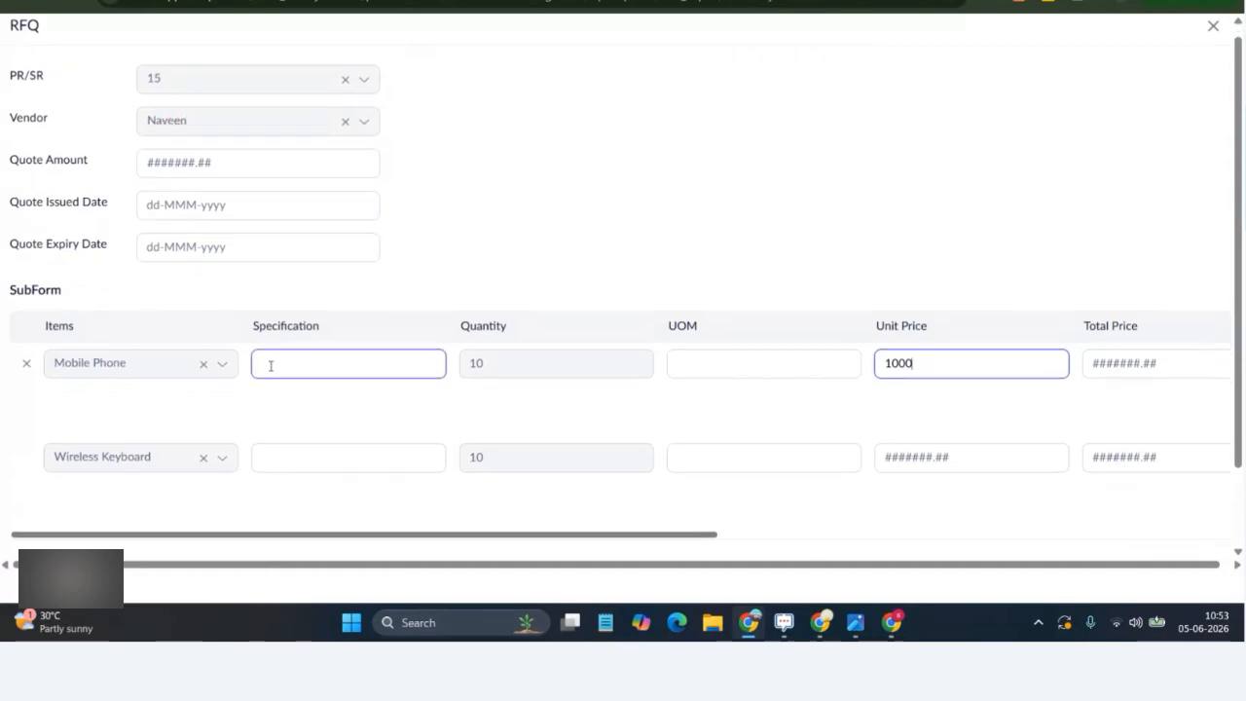
{"action": "scroll", "coordinate": [282, 360], "scroll_direction": "down", "scroll_amount": 3}
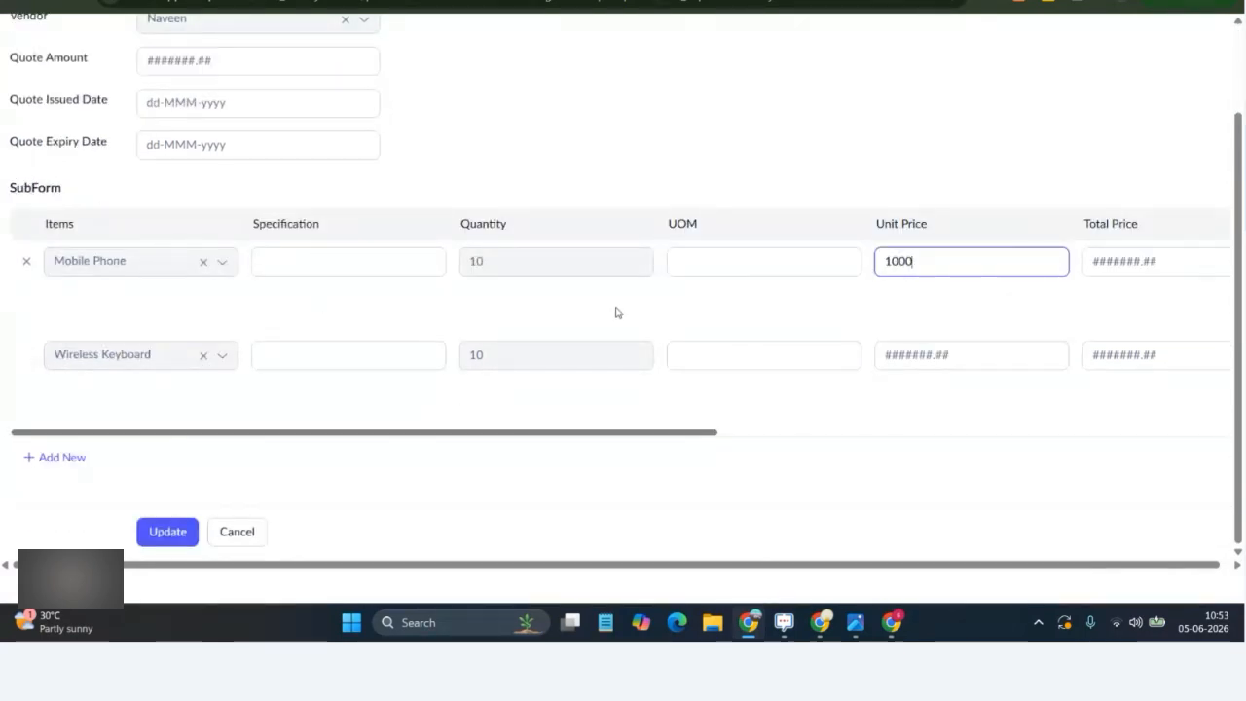
{"action": "scroll", "coordinate": [620, 301], "scroll_direction": "up", "scroll_amount": 3}
{"action": "scroll", "coordinate": [851, 322], "scroll_direction": "down", "scroll_amount": 3}
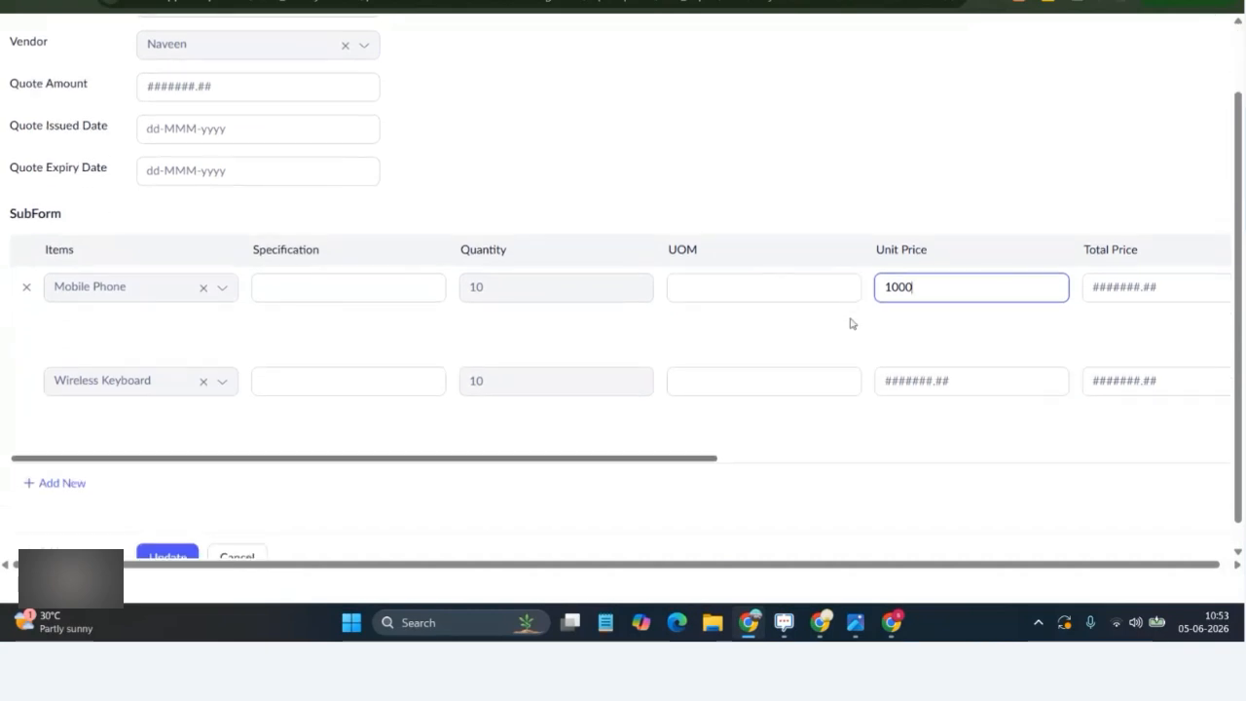
{"action": "scroll", "coordinate": [940, 275], "scroll_direction": "up", "scroll_amount": 1}
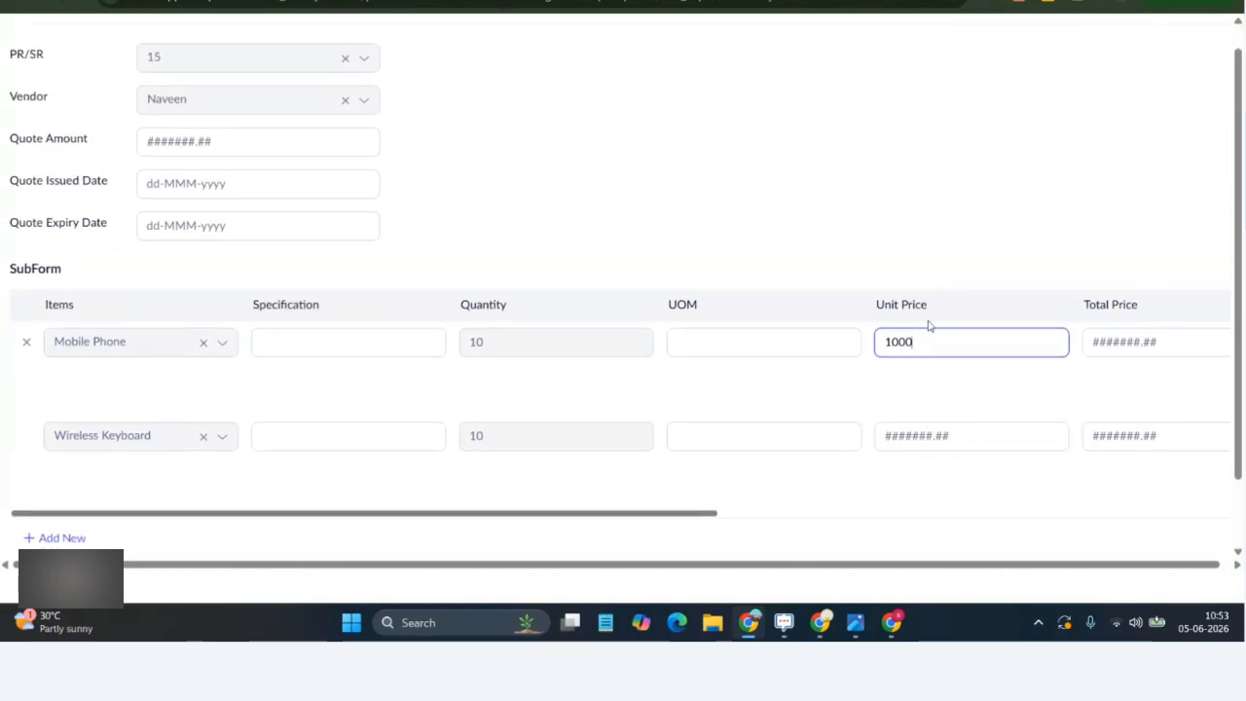
{"action": "scroll", "coordinate": [942, 337], "scroll_direction": "down", "scroll_amount": 1}
{"action": "scroll", "coordinate": [942, 337], "scroll_direction": "up", "scroll_amount": 1}
{"action": "left_click", "coordinate": [949, 385]}
{"action": "left_click", "coordinate": [1126, 351]}
{"action": "type", "text": "10"}
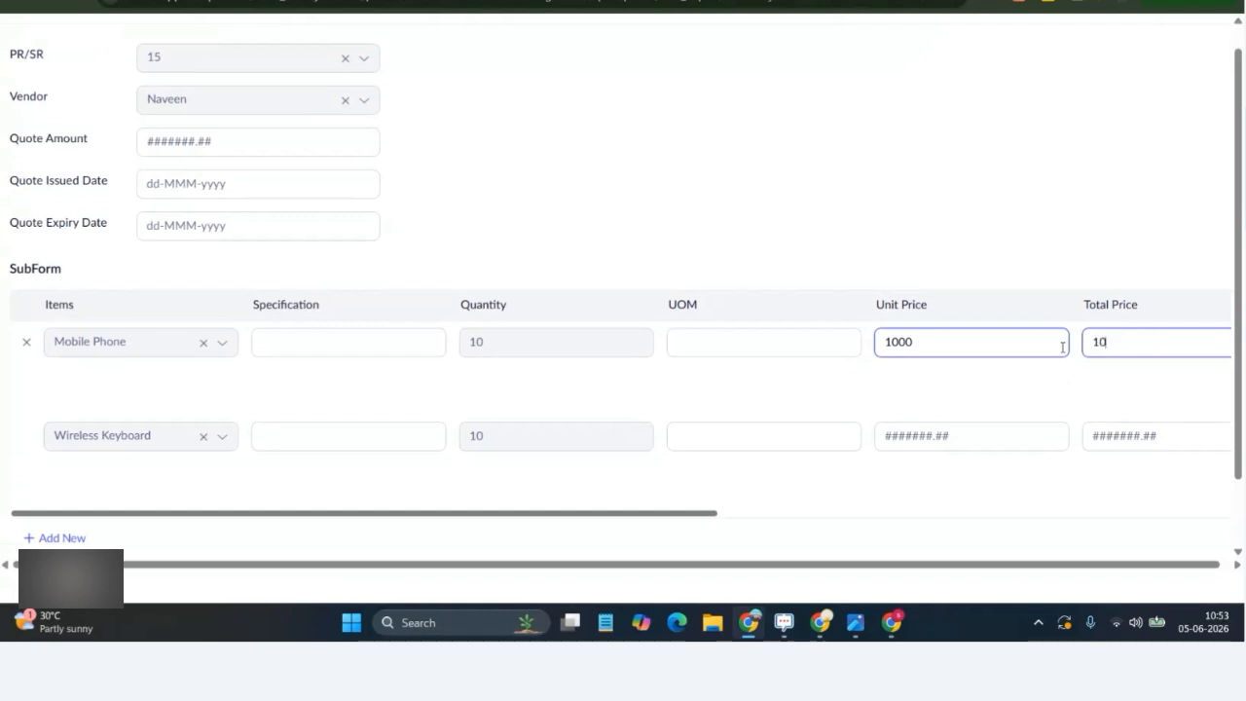
{"action": "type", "text": "000"}
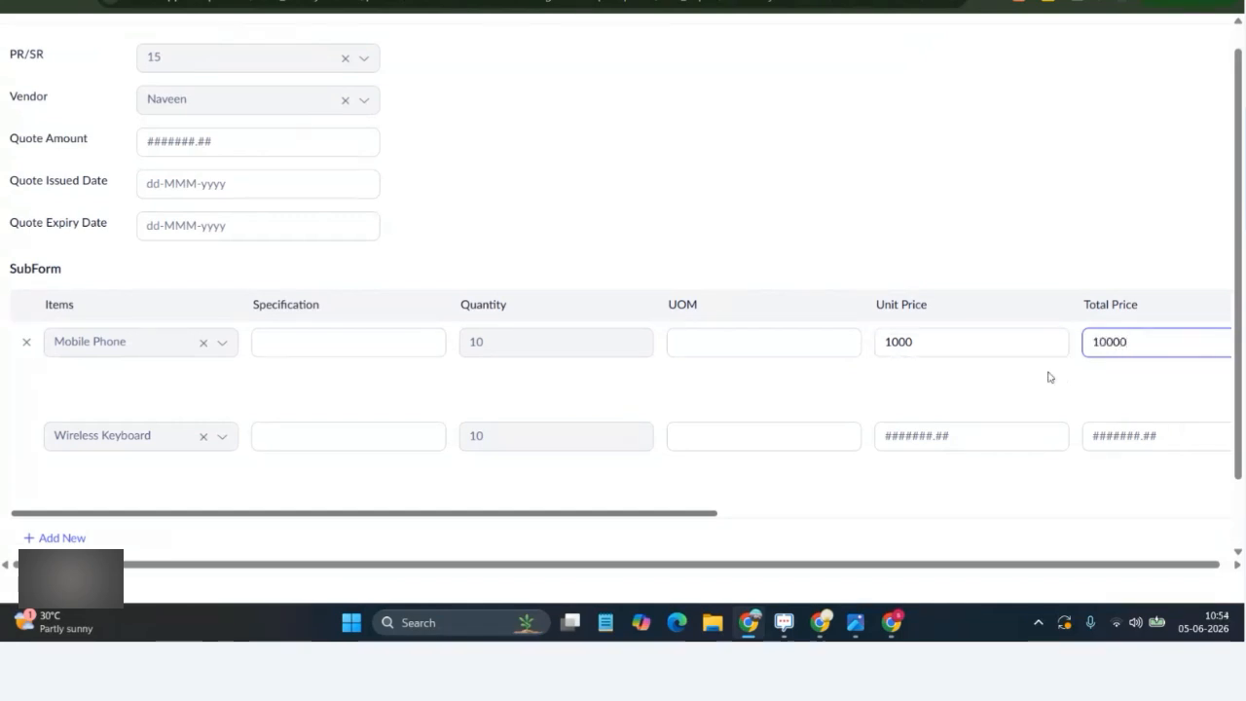
Step: Set the Wireless Keyboard line's unit price to 1000 and its total price to 10000
{"action": "left_click", "coordinate": [910, 437]}
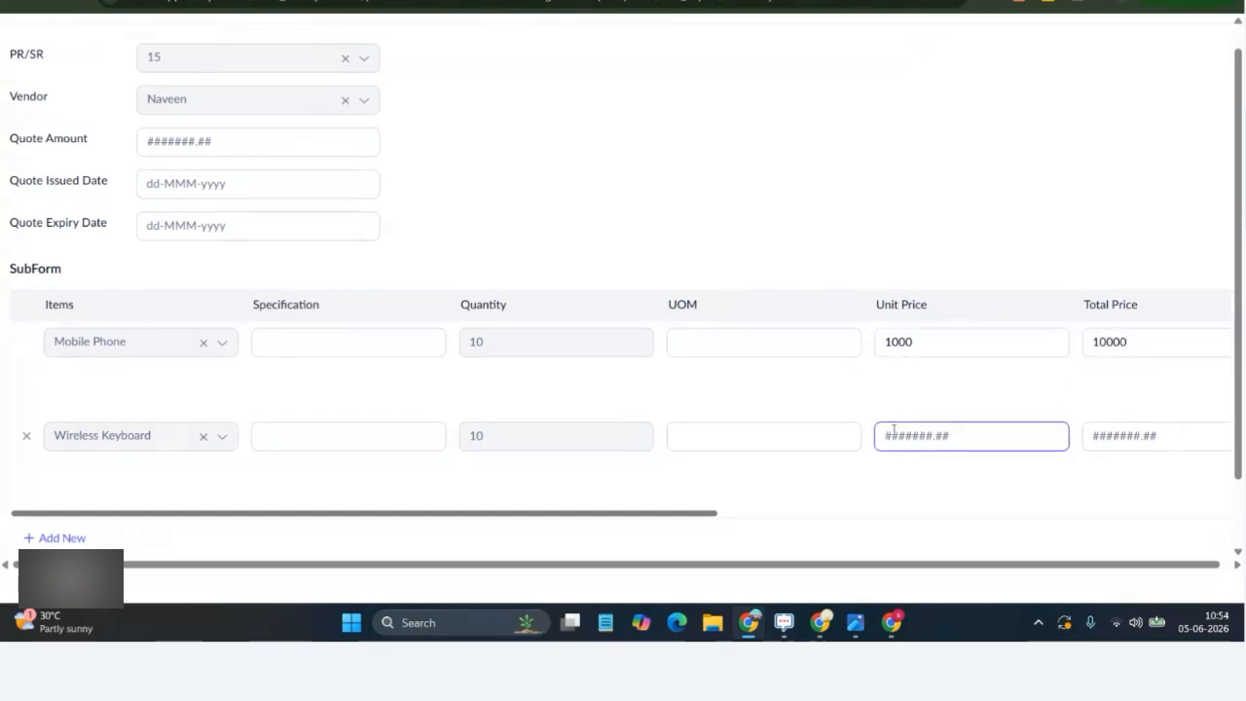
{"action": "type", "text": "1000"}
{"action": "key", "text": "Tab"}
{"action": "type", "text": "1000"}
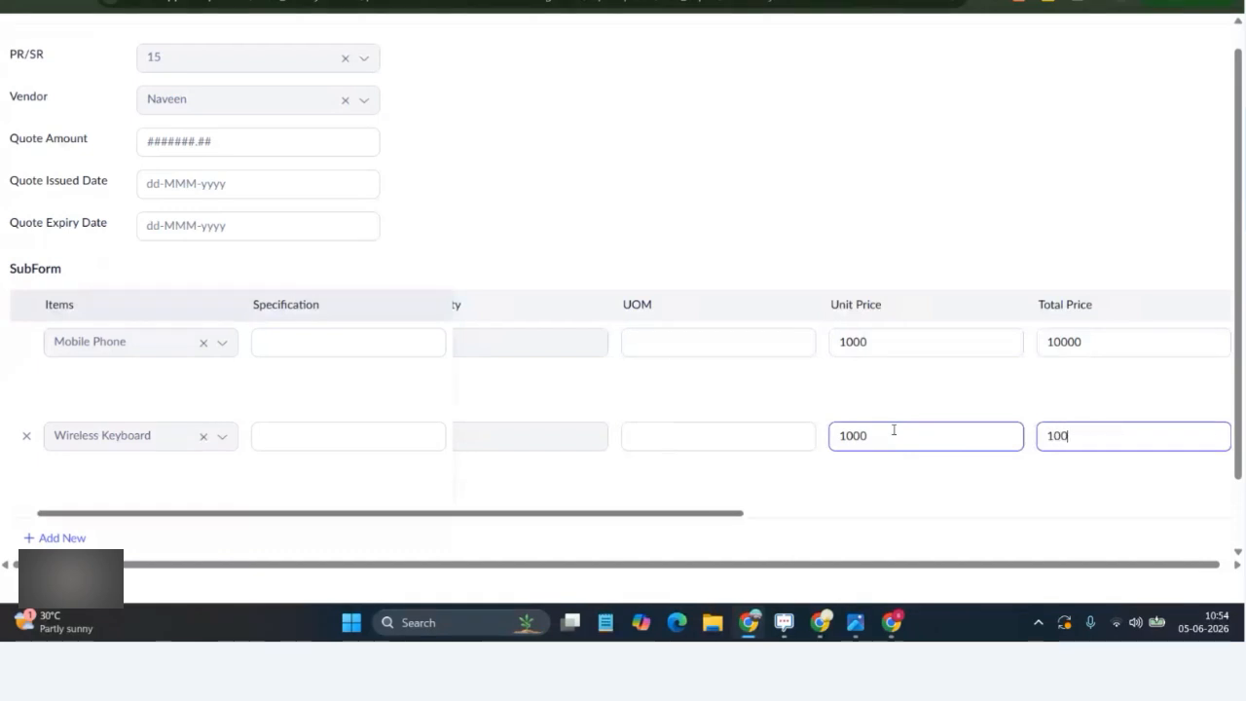
{"action": "type", "text": "0"}
{"action": "scroll", "coordinate": [894, 429], "scroll_direction": "right", "scroll_amount": 3}
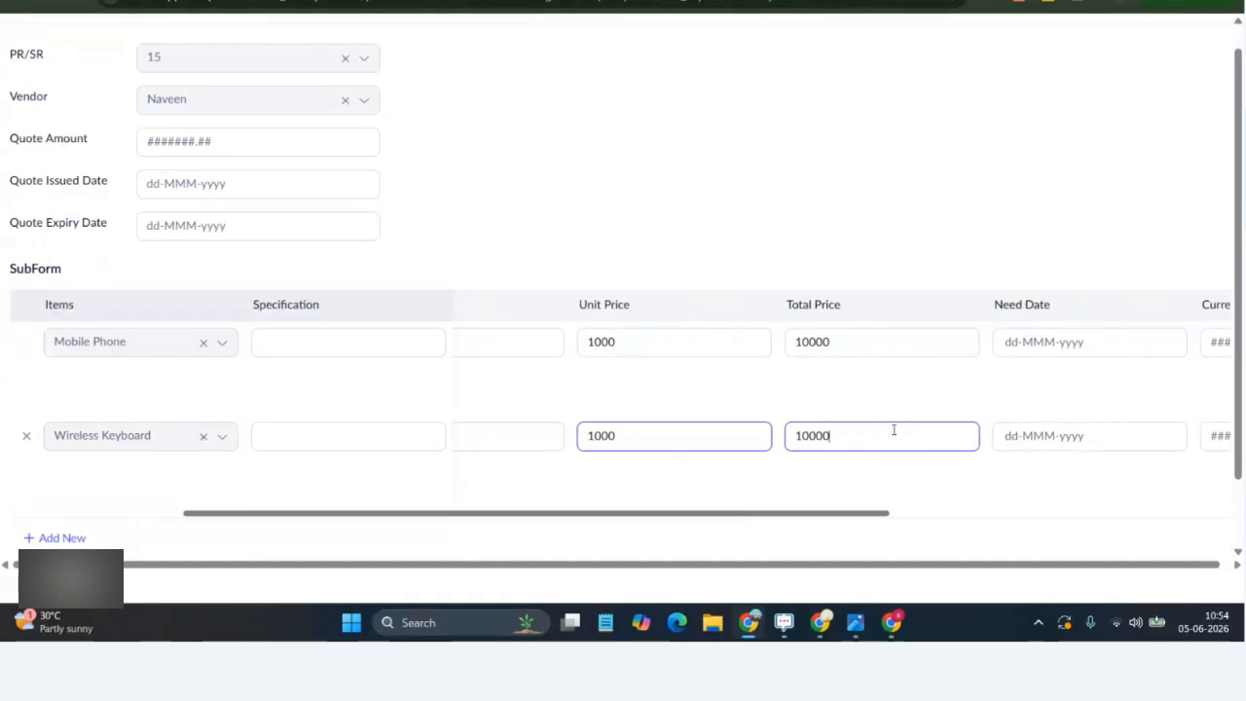
{"action": "scroll", "coordinate": [876, 439], "scroll_direction": "right", "scroll_amount": 3}
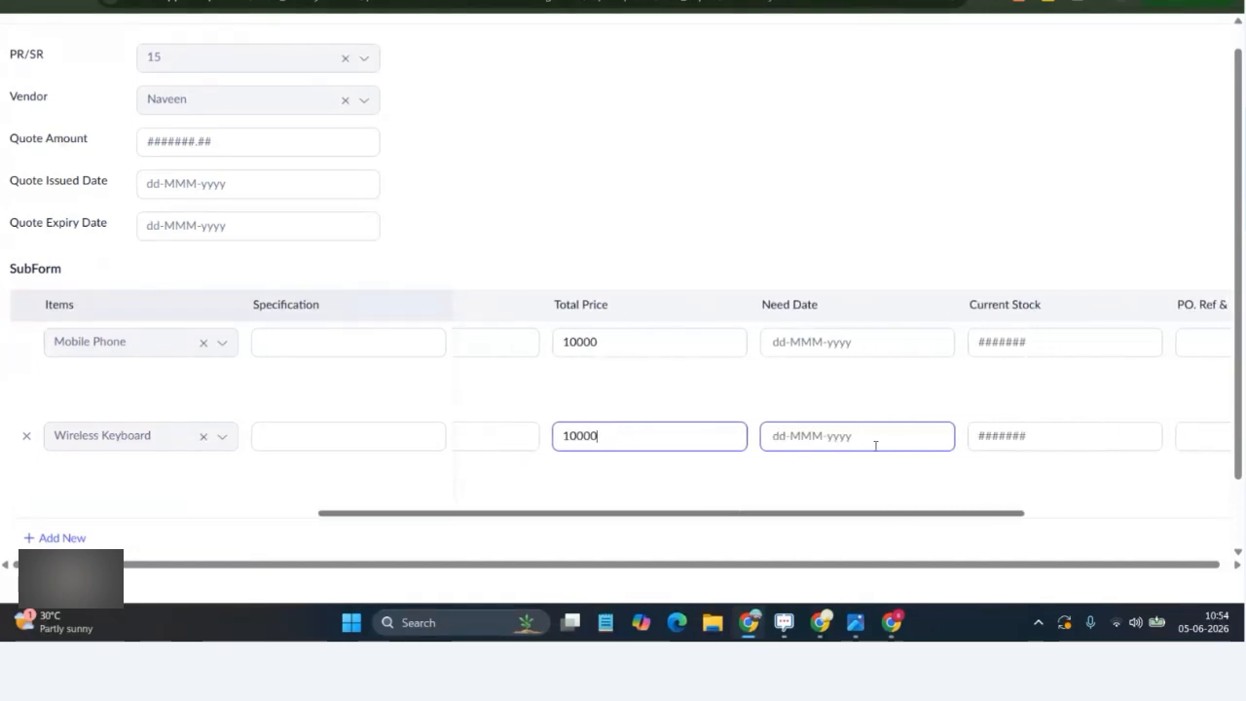
{"action": "scroll", "coordinate": [423, 322], "scroll_direction": "left", "scroll_amount": 8}
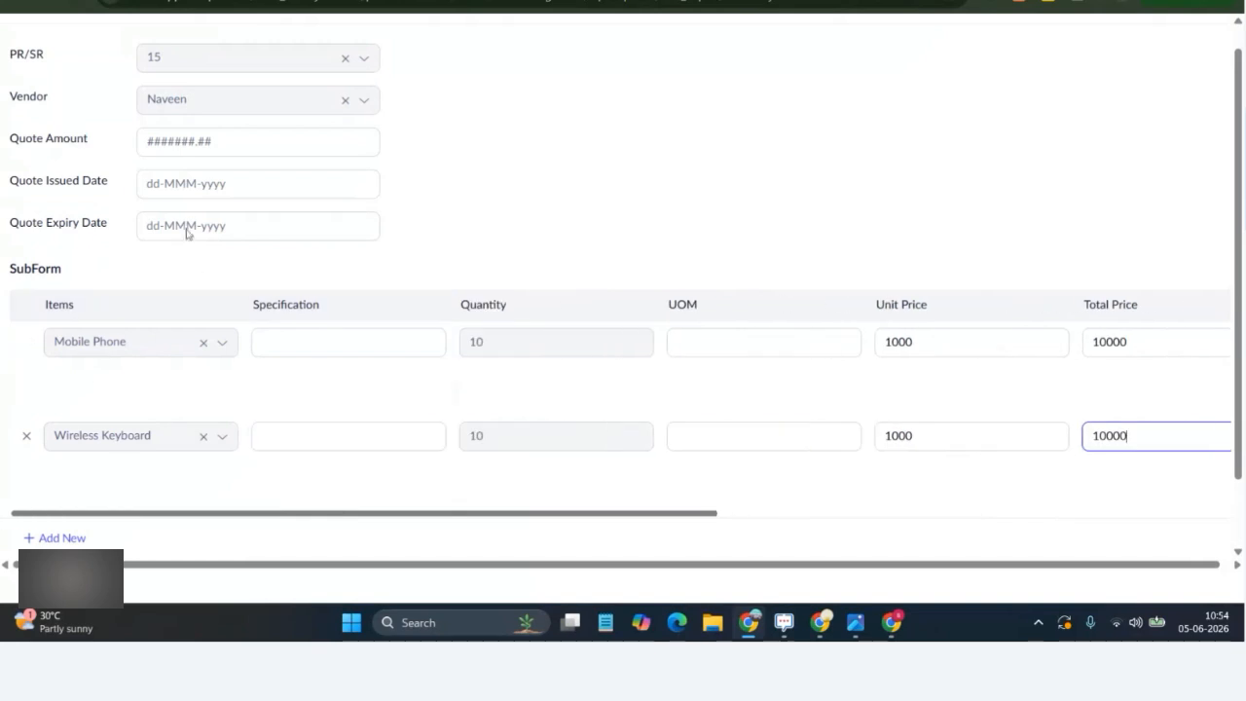
Step: Fill in the quote header with amount 20000, issued date 05-Jun-2026 and expiry date 10-Jun-2026
{"action": "left_click", "coordinate": [167, 136]}
{"action": "type", "text": "200"}
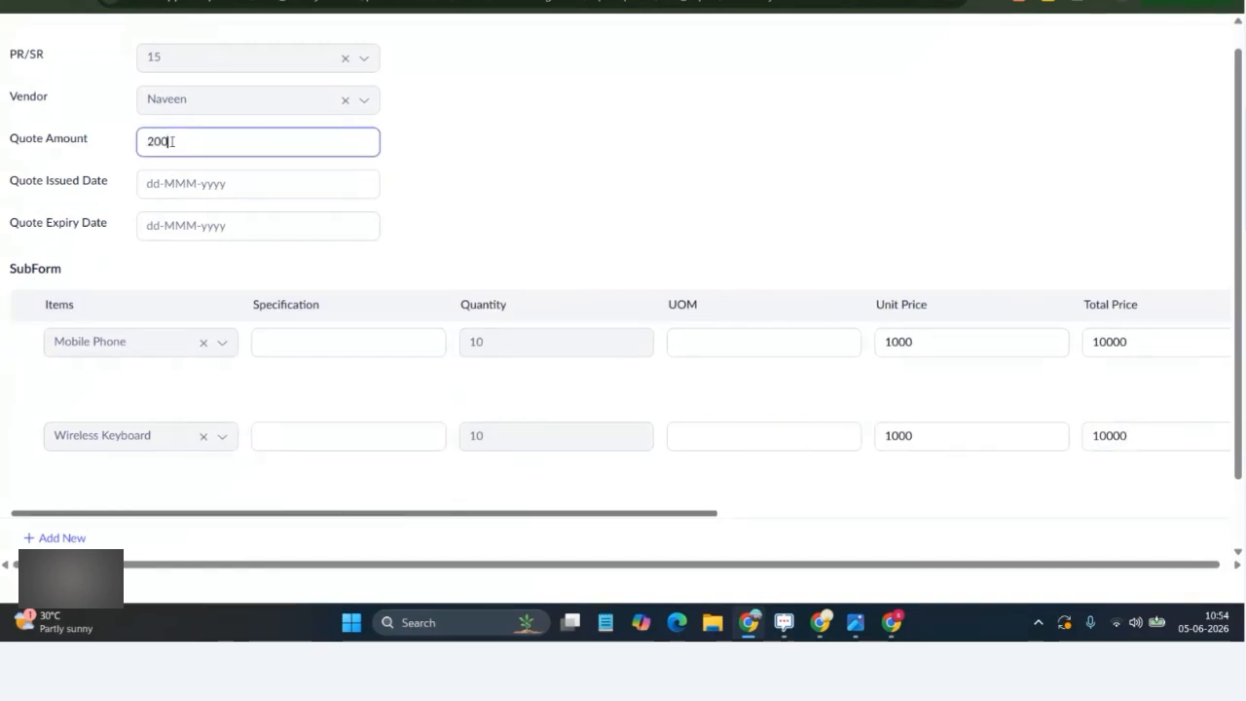
{"action": "type", "text": "00"}
{"action": "left_click", "coordinate": [175, 183]}
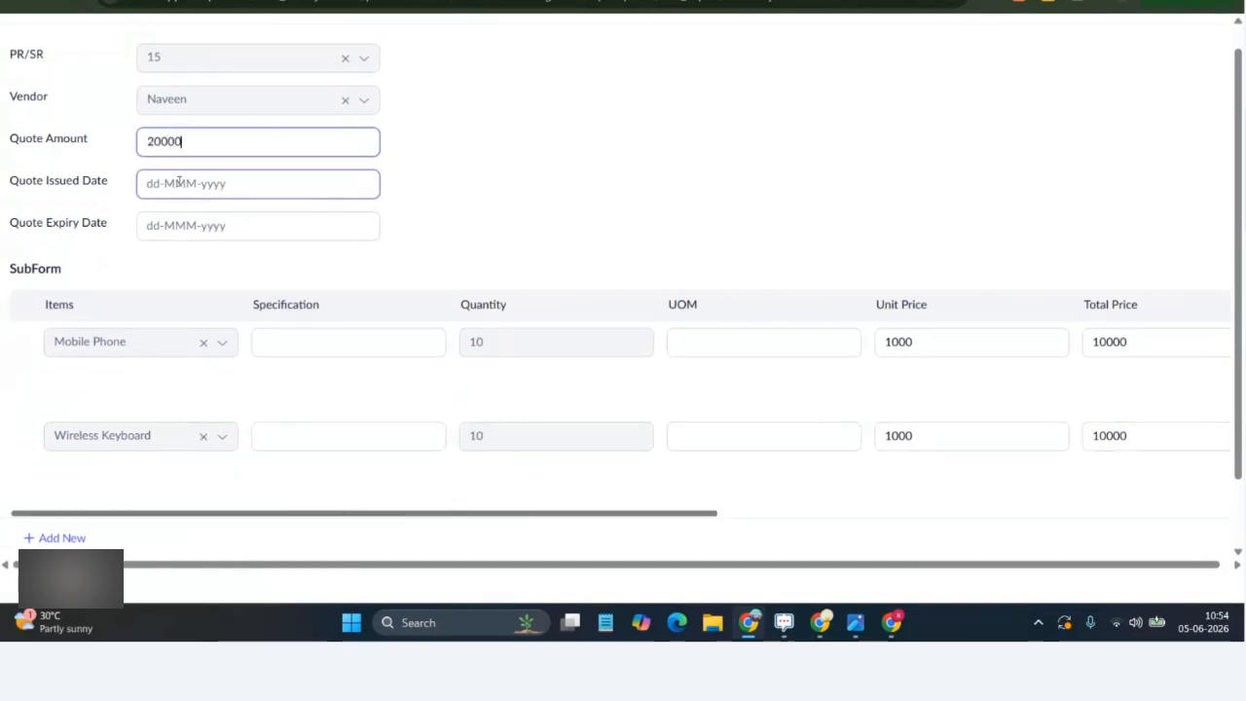
{"action": "left_click", "coordinate": [337, 301]}
{"action": "left_click", "coordinate": [171, 226]}
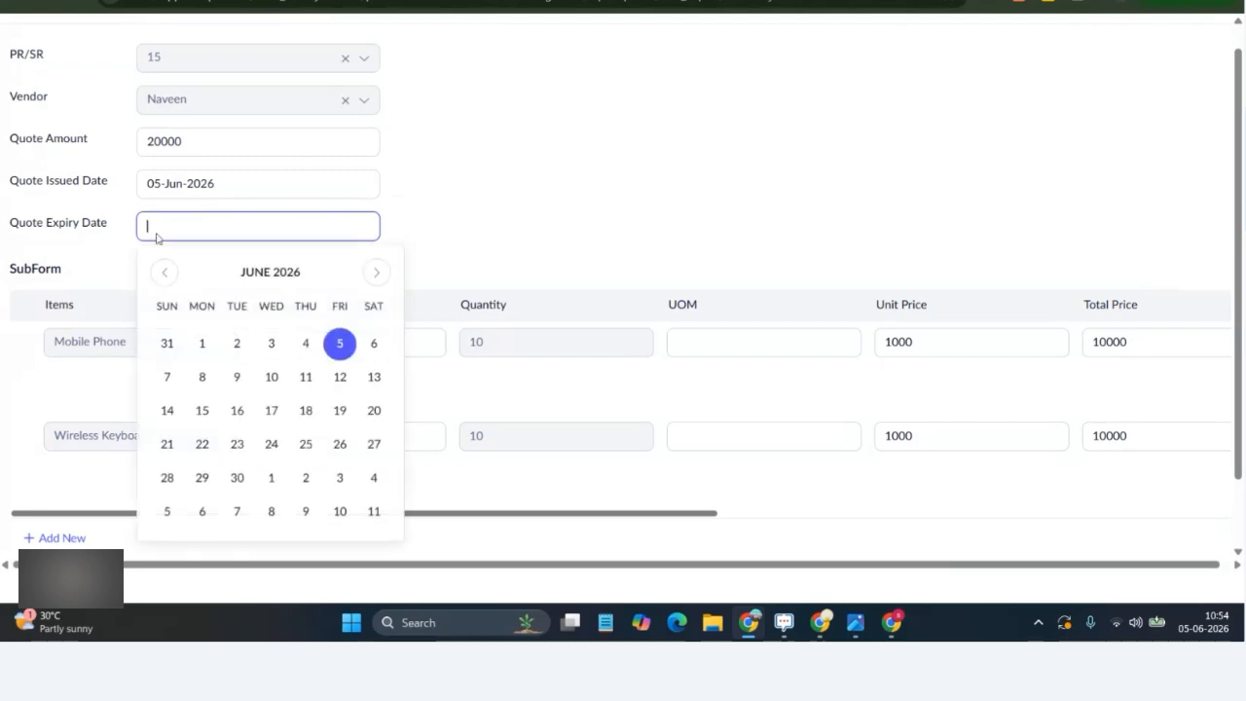
{"action": "left_click", "coordinate": [271, 378]}
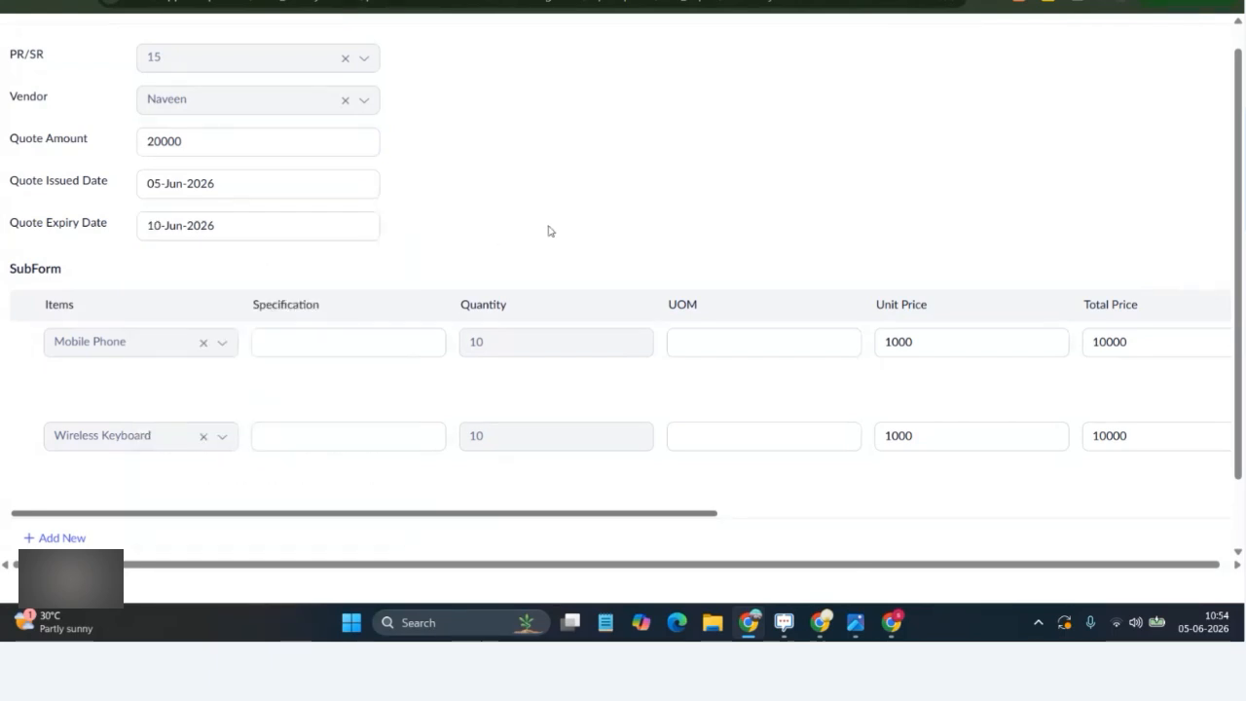
Step: Check the completed line items and save the vendor's quote on the RFQ record
{"action": "scroll", "coordinate": [373, 389], "scroll_direction": "down", "scroll_amount": 1}
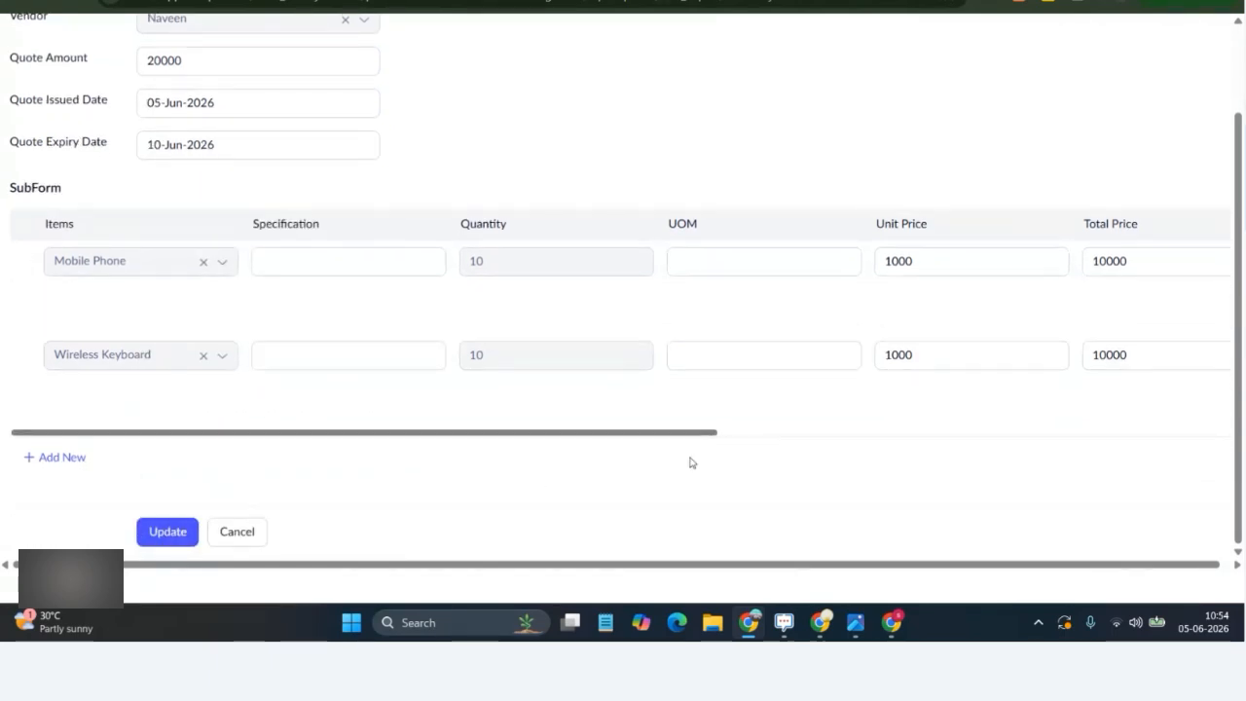
{"action": "scroll", "coordinate": [773, 406], "scroll_direction": "right", "scroll_amount": 2}
{"action": "scroll", "coordinate": [732, 400], "scroll_direction": "left", "scroll_amount": 2}
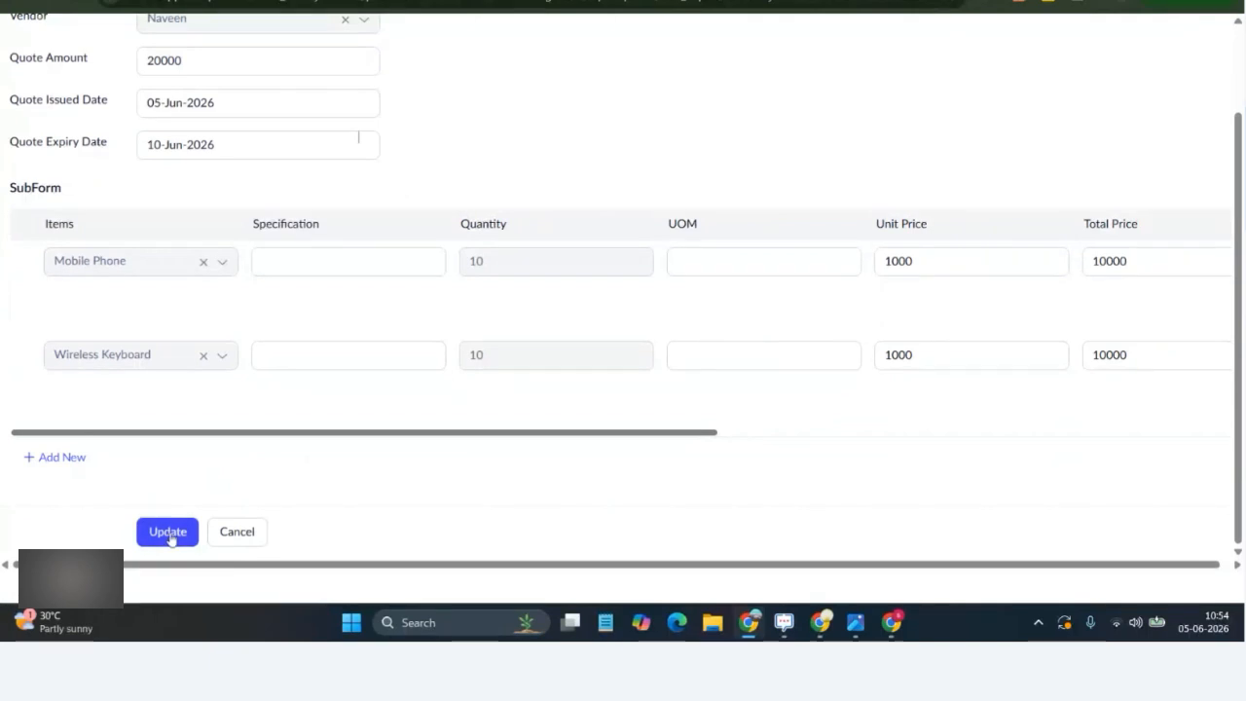
{"action": "left_click", "coordinate": [167, 532]}
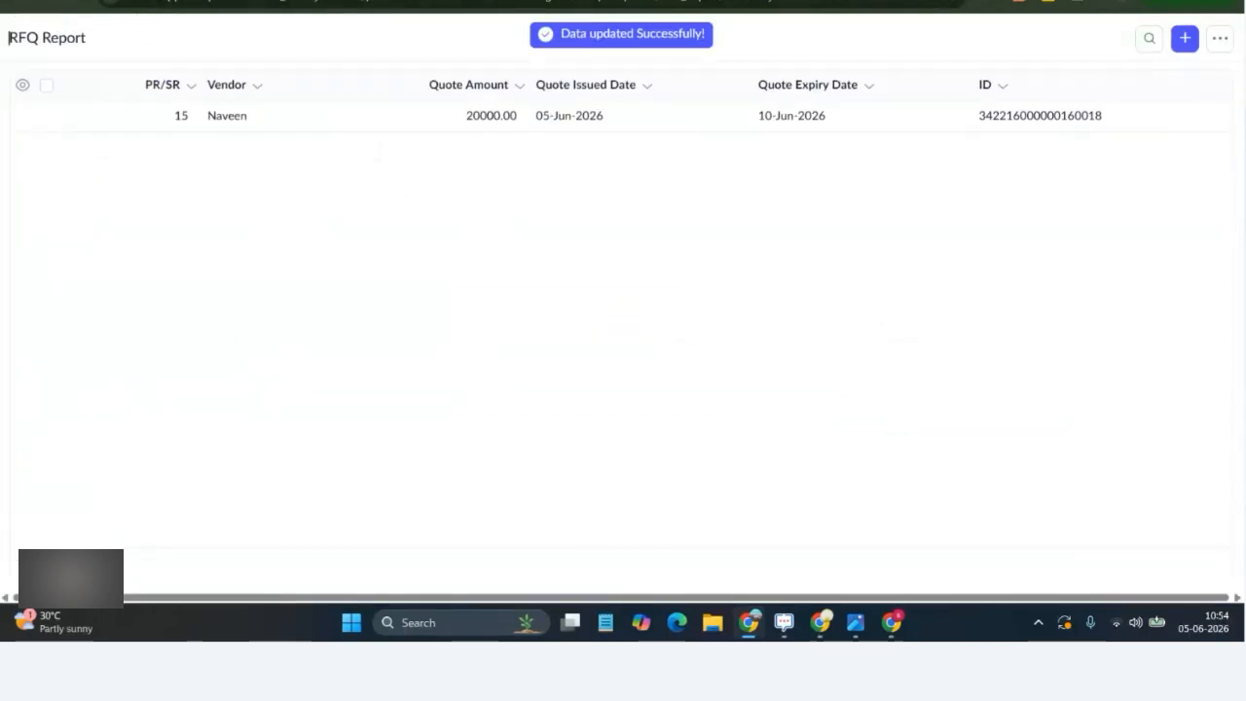
Step: Switch to the Procurement and Warehouse Management window and view the PR/SR 15 record's quote amount in the RFQ Report
{"action": "key", "text": "alt+Tab"}
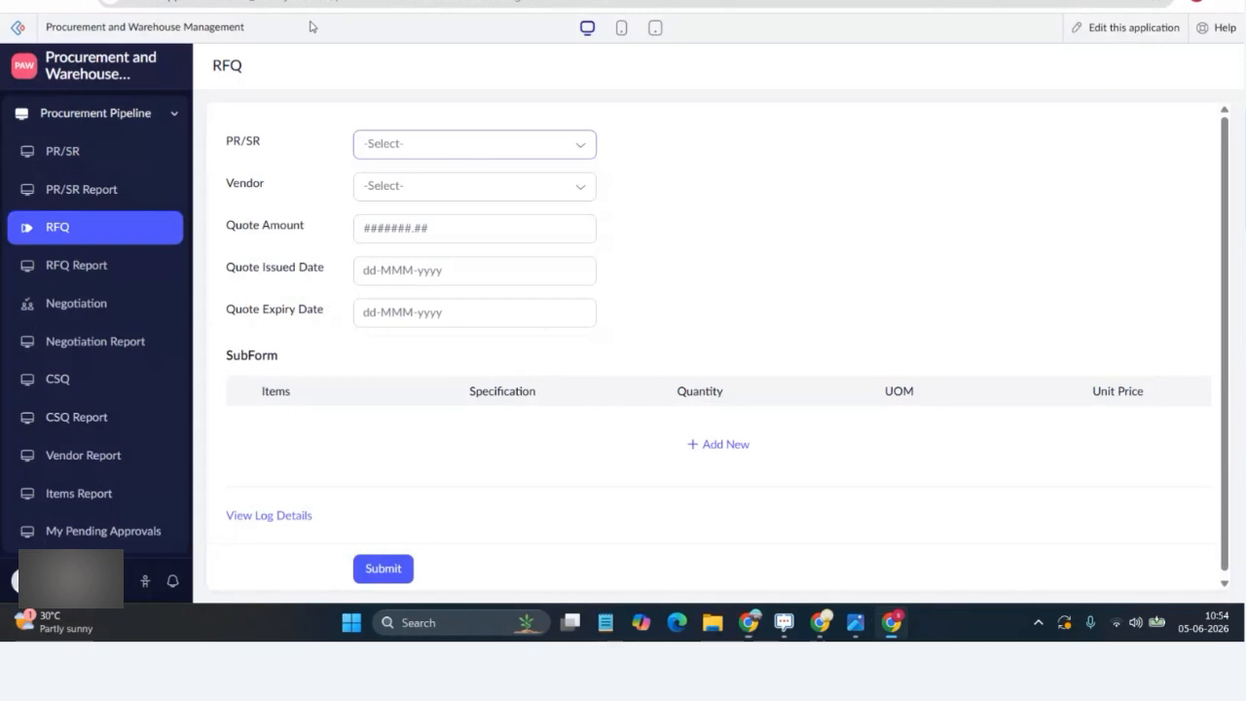
{"action": "left_click", "coordinate": [136, 260]}
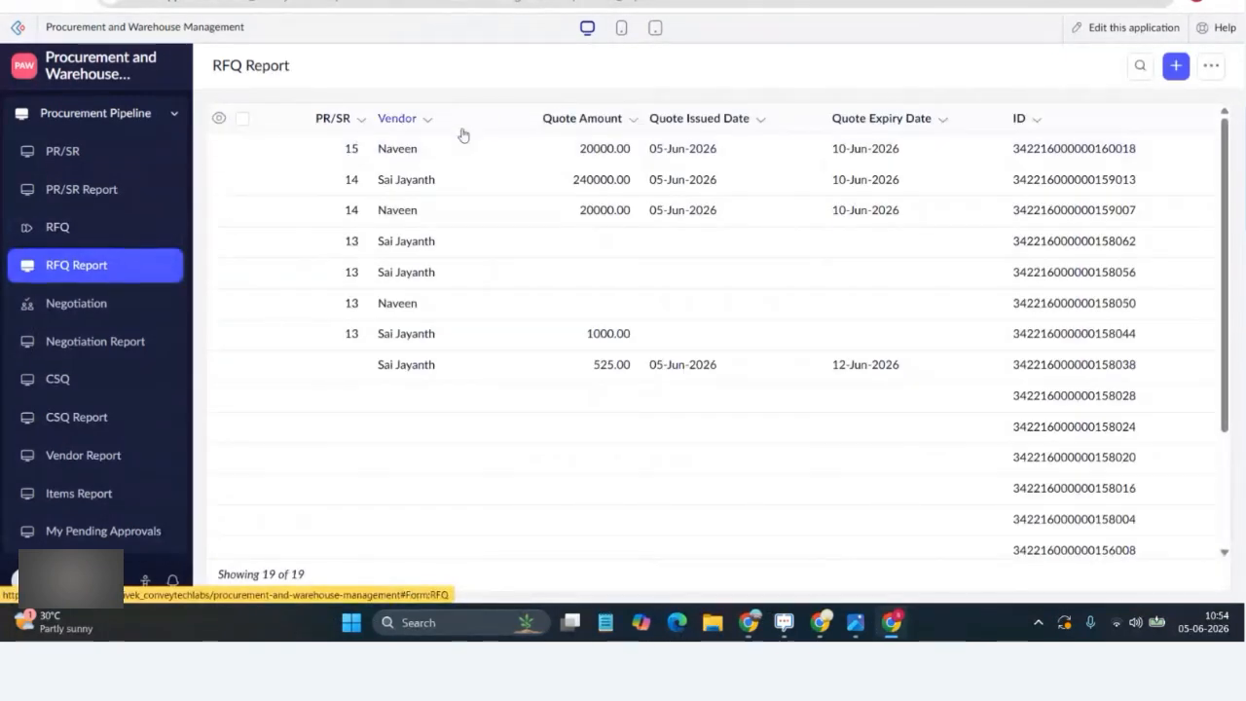
{"action": "left_click", "coordinate": [398, 153]}
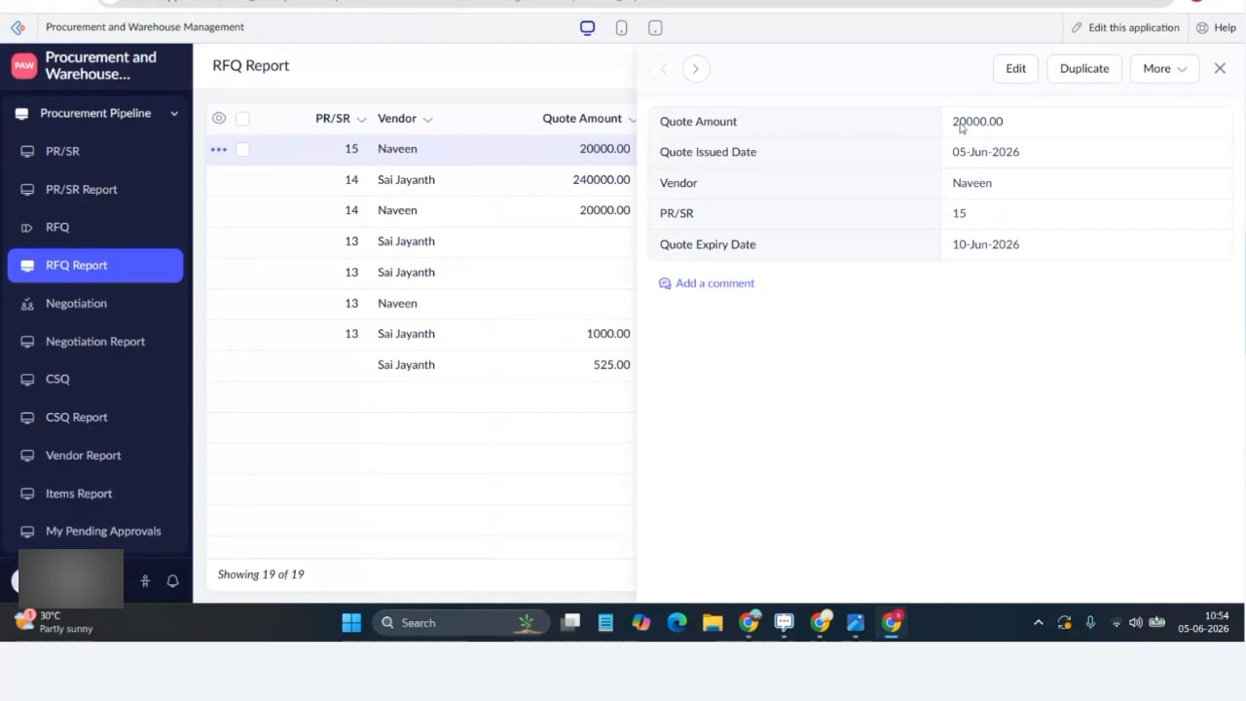
{"action": "left_click_drag", "start_coordinate": [952, 123], "coordinate": [1004, 126]}
{"action": "left_click", "coordinate": [1005, 126]}
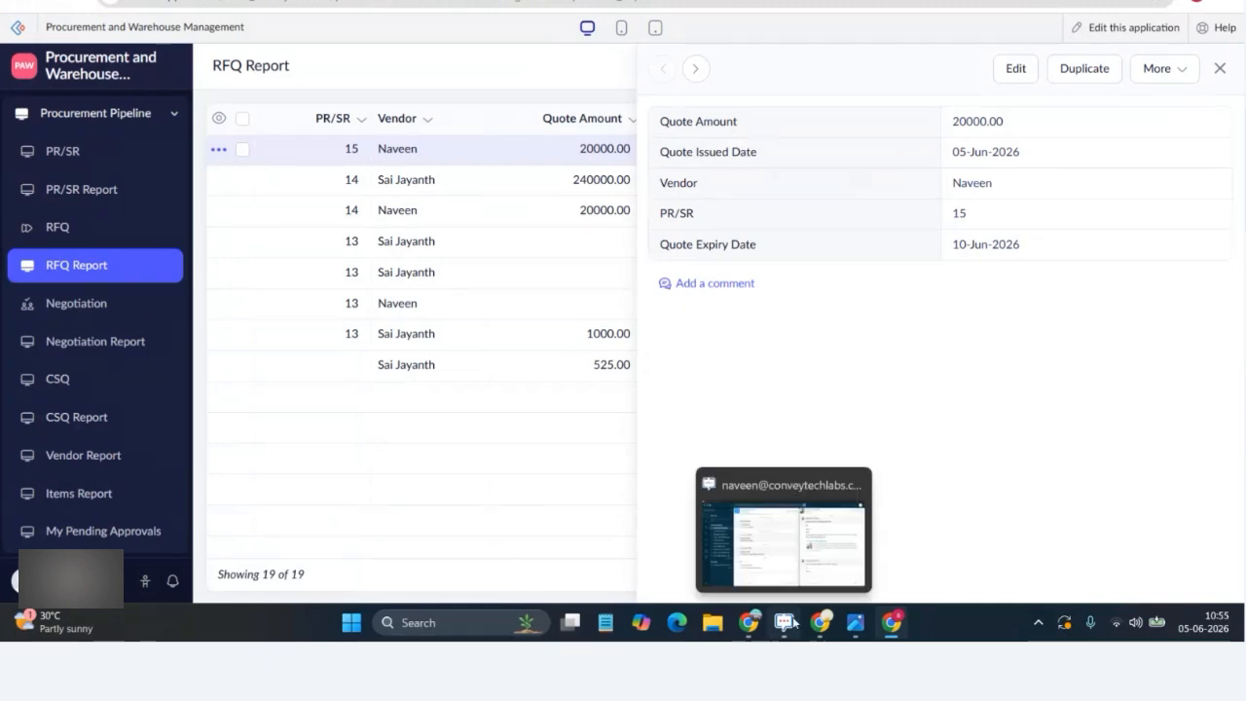
Step: Open the PR/SR 15 RFQ record for editing and examine its quote amount, dates and line items
{"action": "mouse_move", "coordinate": [749, 628]}
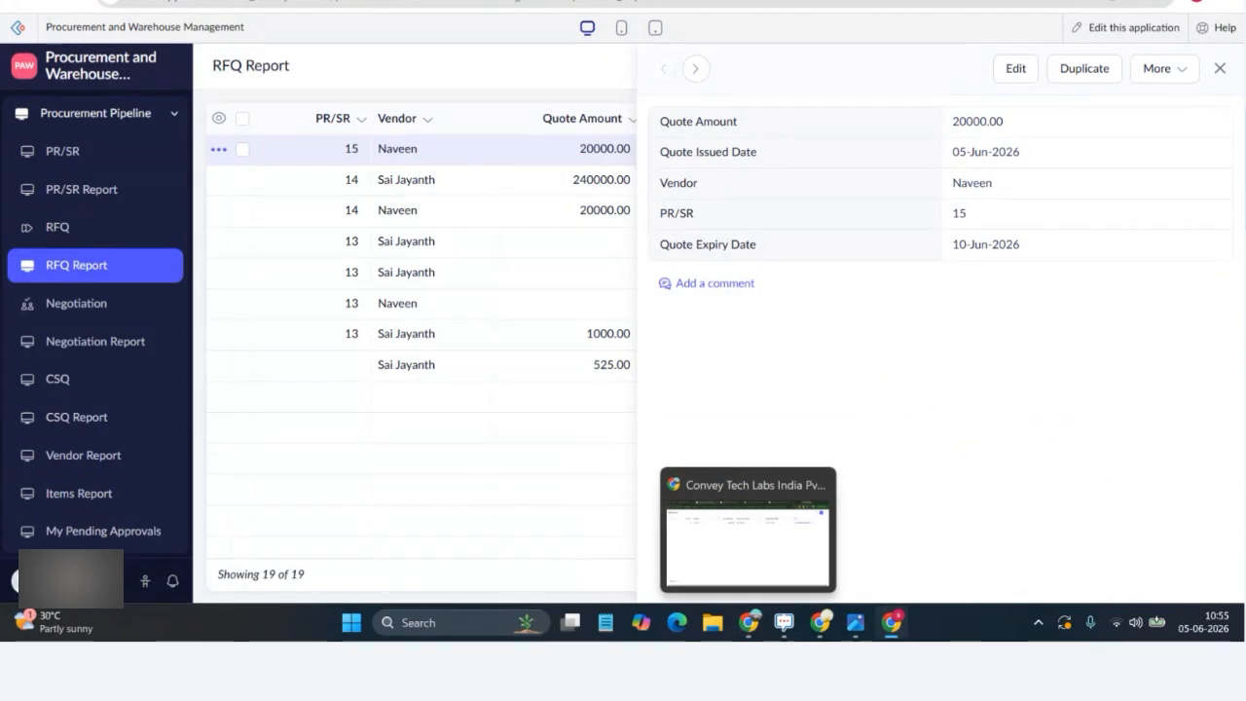
{"action": "left_click", "coordinate": [1015, 68]}
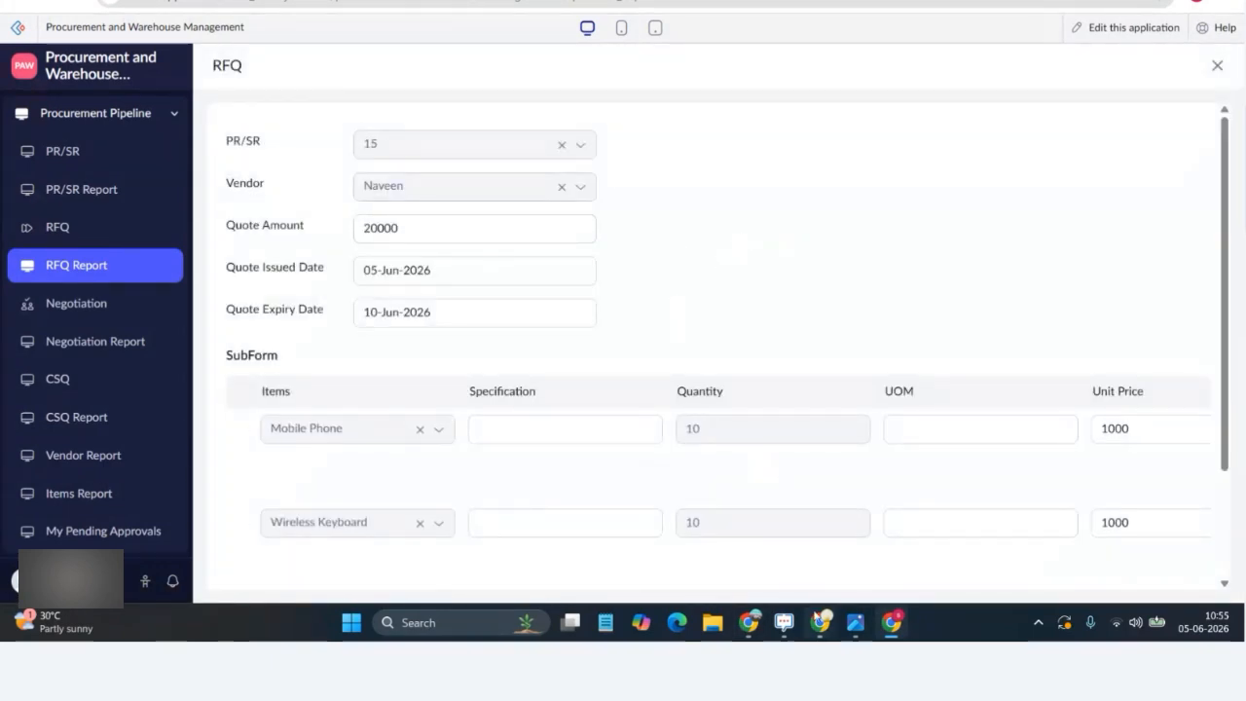
{"action": "mouse_move", "coordinate": [751, 623]}
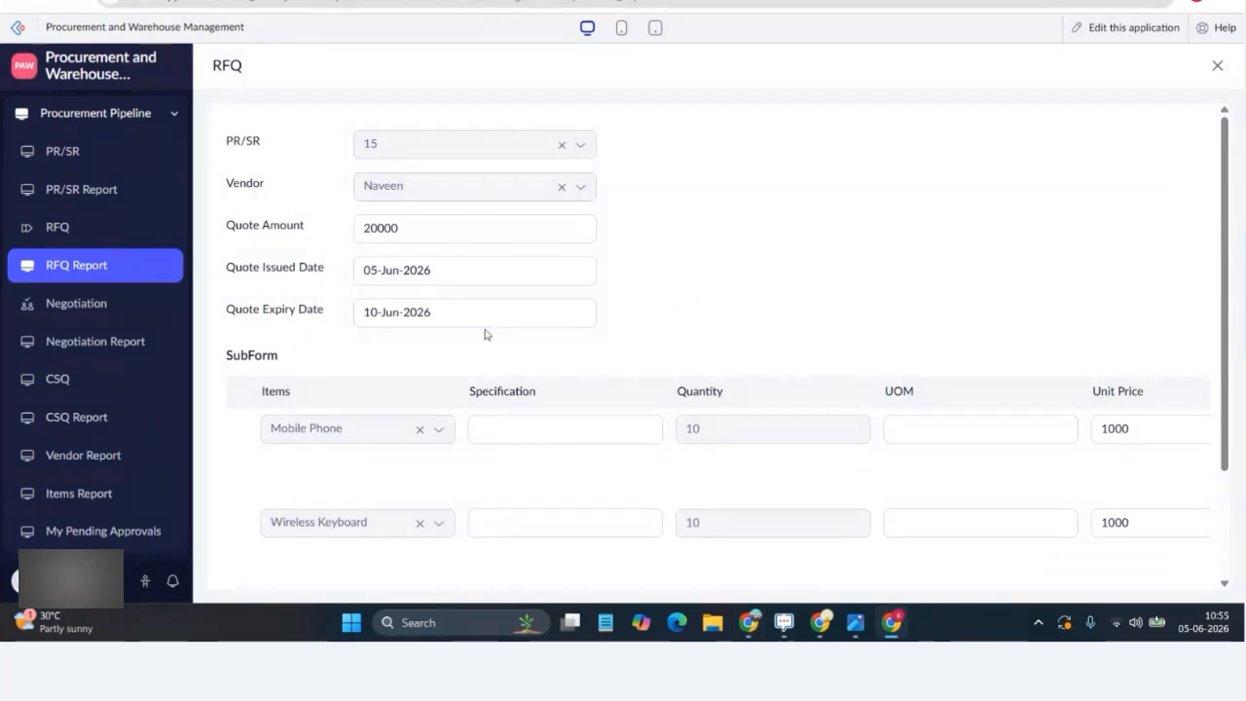
{"action": "scroll", "coordinate": [490, 331], "scroll_direction": "down", "scroll_amount": 2}
{"action": "scroll", "coordinate": [491, 328], "scroll_direction": "up", "scroll_amount": 2}
{"action": "scroll", "coordinate": [492, 329], "scroll_direction": "down", "scroll_amount": 1}
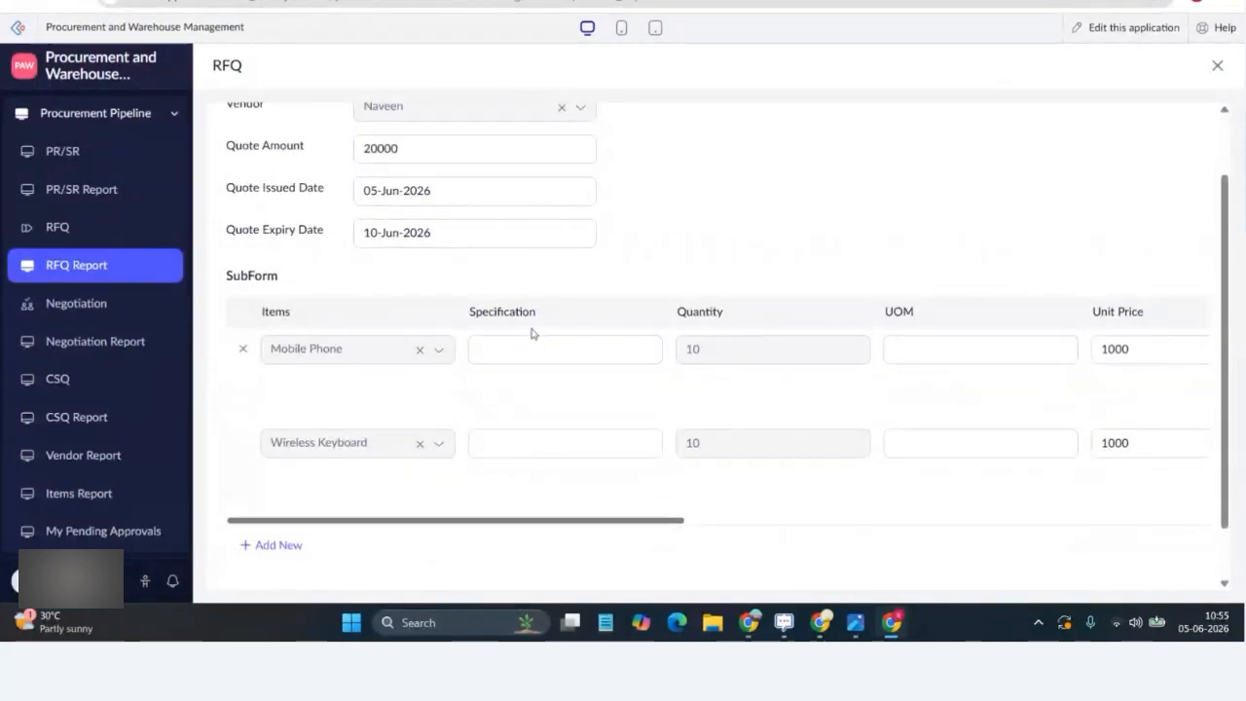
{"action": "scroll", "coordinate": [532, 331], "scroll_direction": "up", "scroll_amount": 1}
{"action": "left_click", "coordinate": [387, 228]}
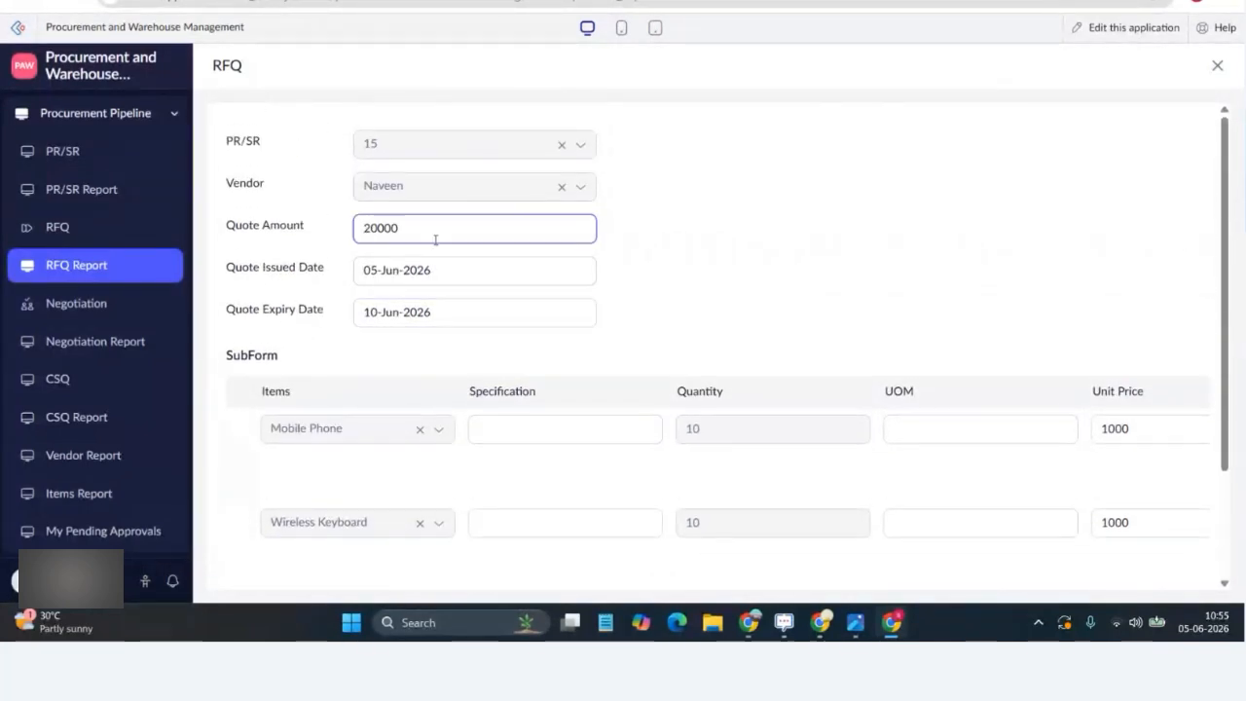
{"action": "key", "text": "Tab"}
{"action": "scroll", "coordinate": [716, 438], "scroll_direction": "down", "scroll_amount": 2}
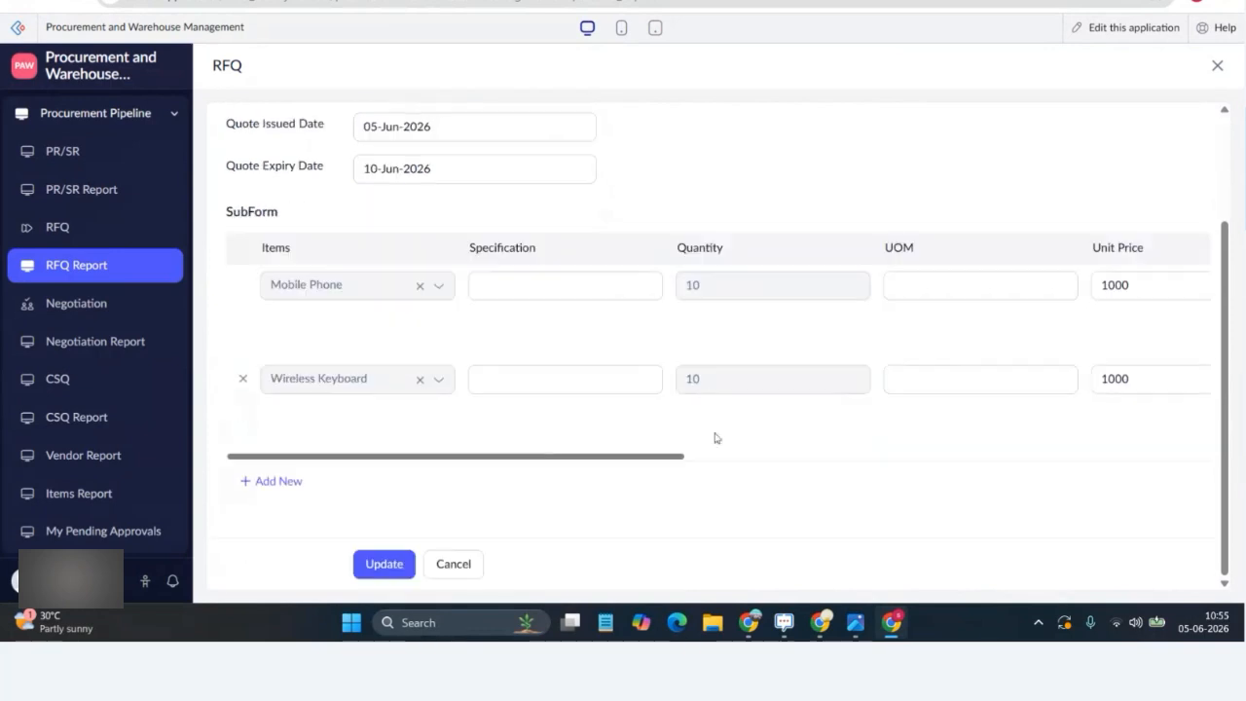
Step: Start a new RFQ for PR/SR 15 and select a different vendor from the one already quoted
{"action": "left_click", "coordinate": [78, 230]}
{"action": "left_click", "coordinate": [435, 140]}
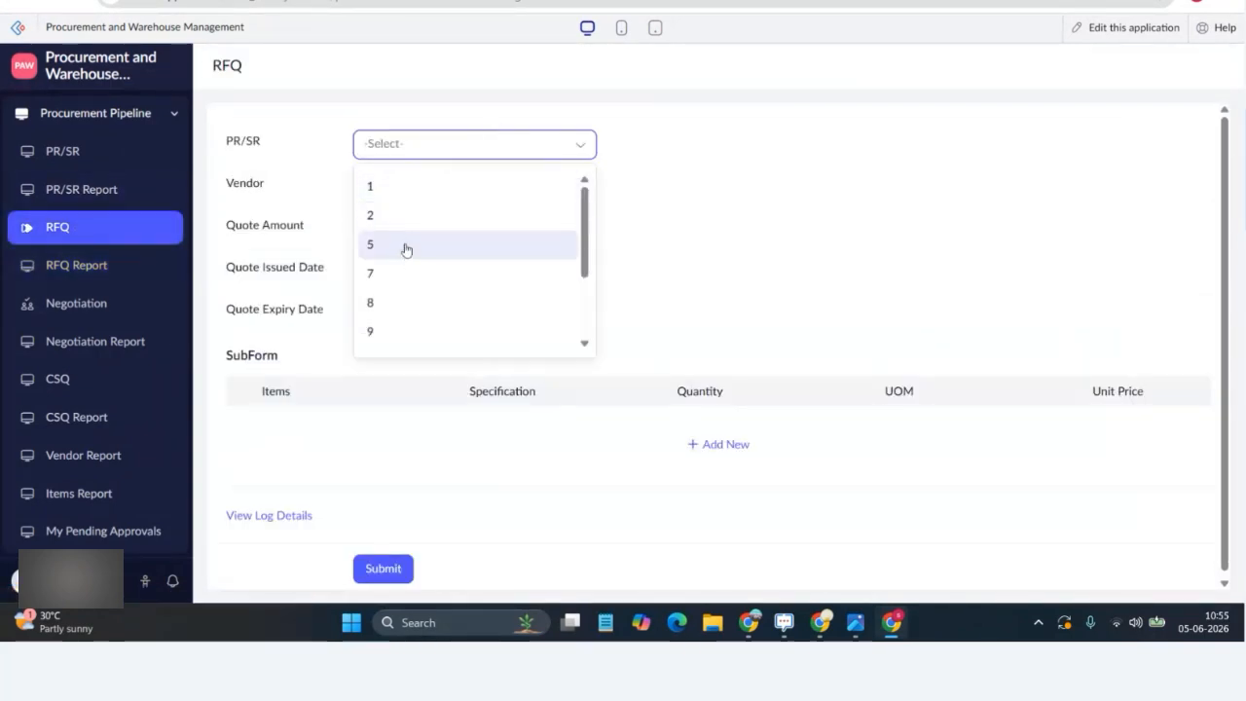
{"action": "scroll", "coordinate": [407, 292], "scroll_direction": "down", "scroll_amount": 4}
{"action": "left_click", "coordinate": [405, 350]}
{"action": "left_click", "coordinate": [382, 188]}
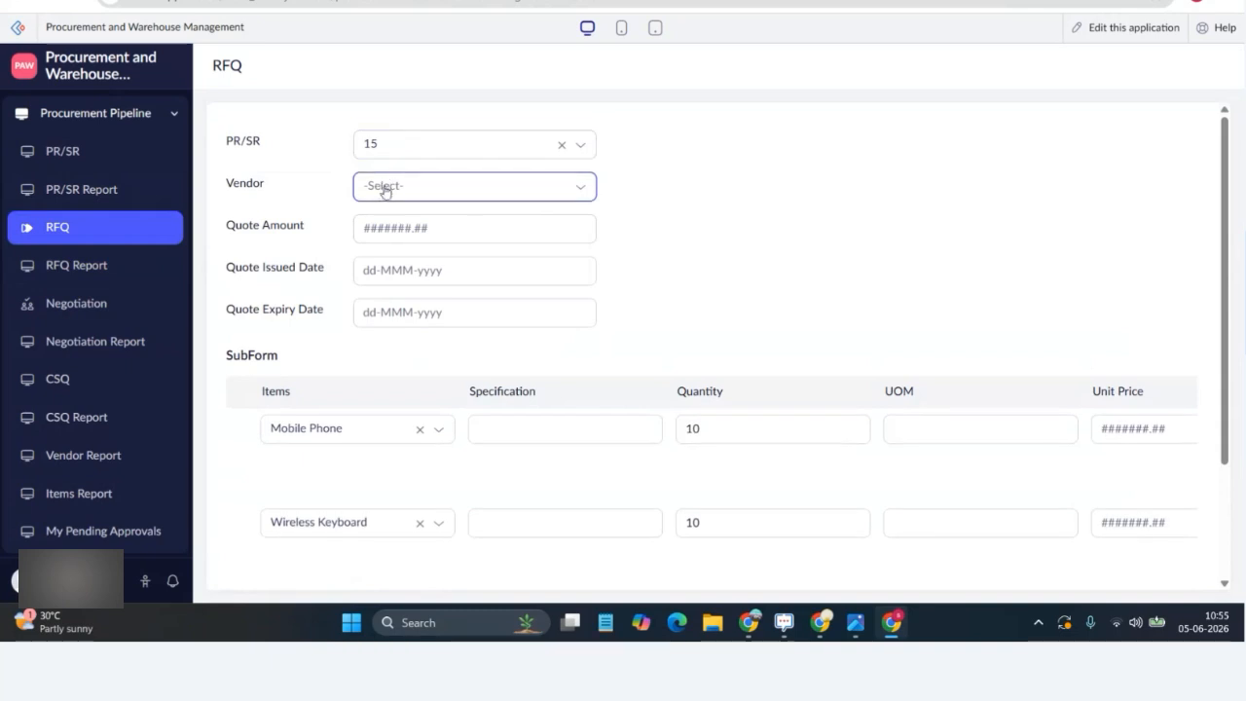
{"action": "left_click", "coordinate": [399, 314]}
{"action": "scroll", "coordinate": [448, 322], "scroll_direction": "down", "scroll_amount": 3}
{"action": "scroll", "coordinate": [475, 358], "scroll_direction": "up", "scroll_amount": 3}
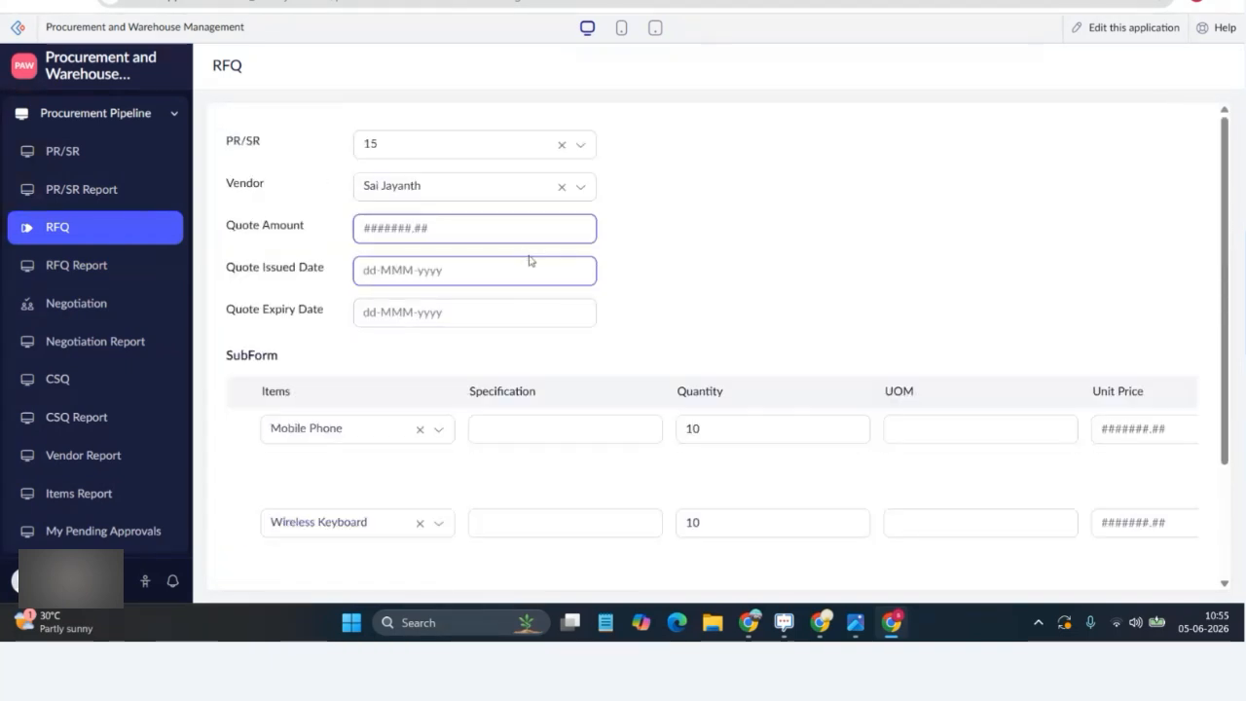
Step: Submit the RFQ for PR/SR 15 to the second vendor, leaving the quote amount and dates blank
{"action": "scroll", "coordinate": [809, 354], "scroll_direction": "down", "scroll_amount": 3}
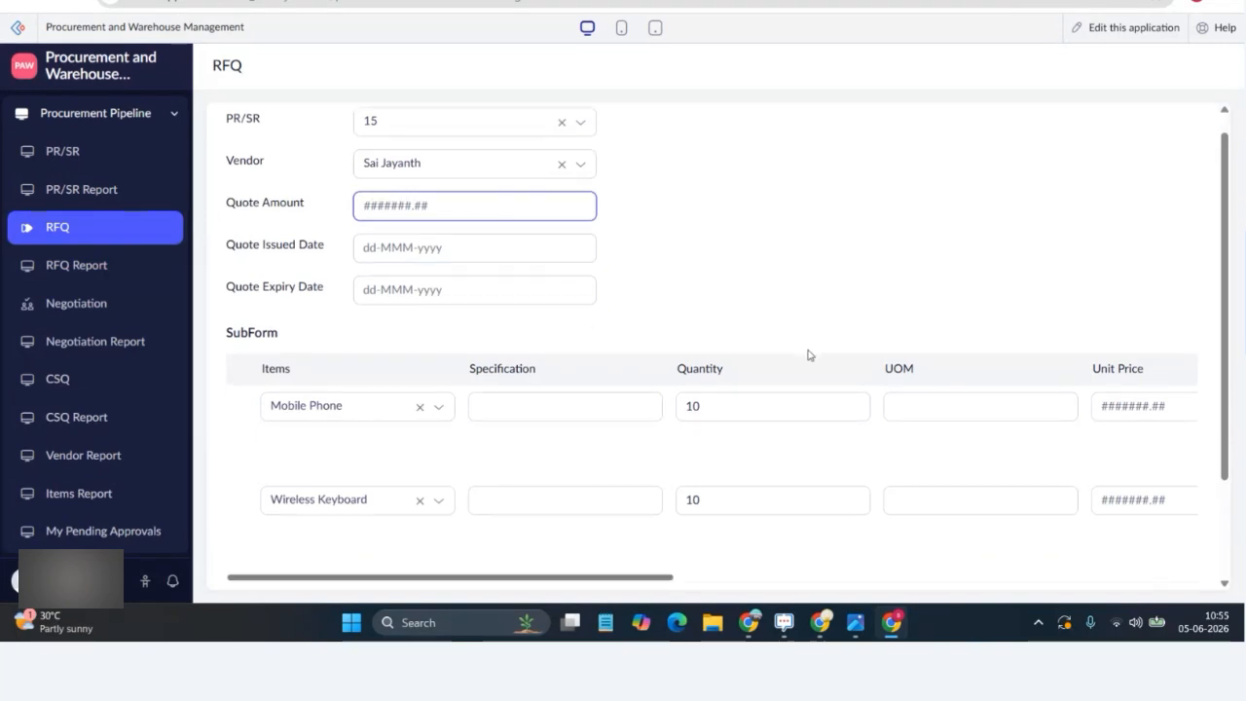
{"action": "left_click", "coordinate": [402, 573]}
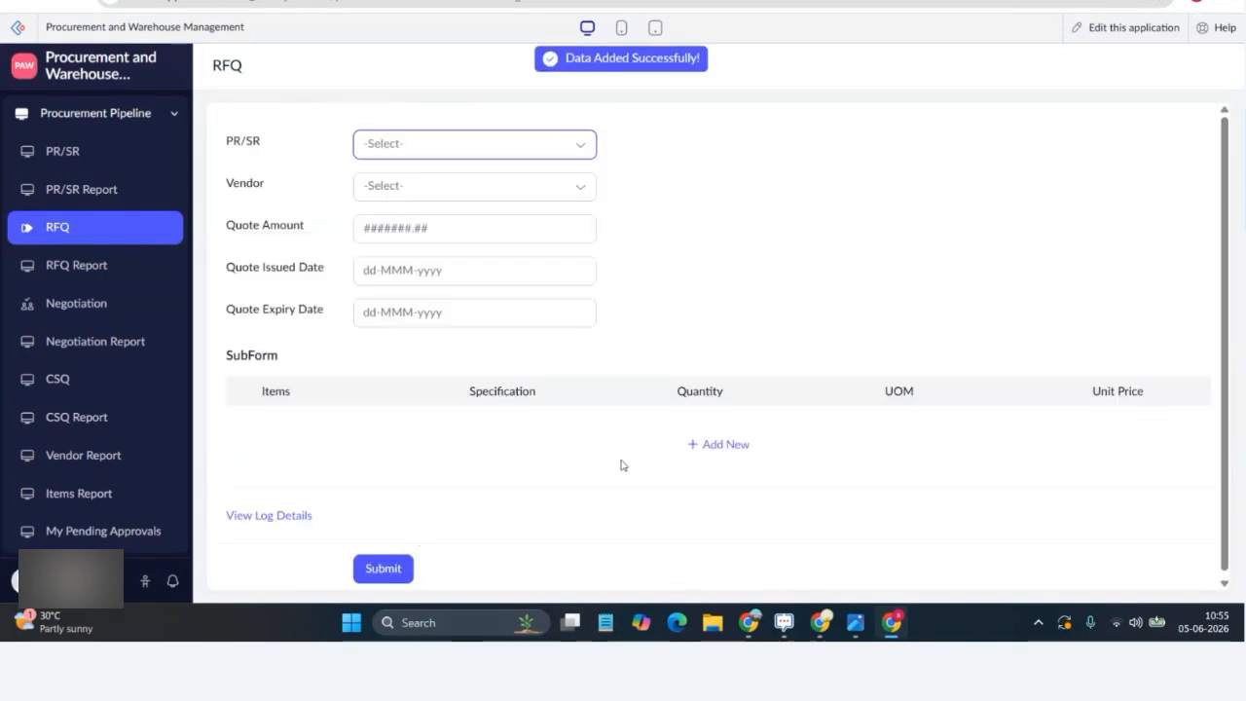
Step: Switch to Gmail and open the newest quote request e-mail for PR/SR 15, addressed to the second vendor
{"action": "key", "text": "alt+Tab"}
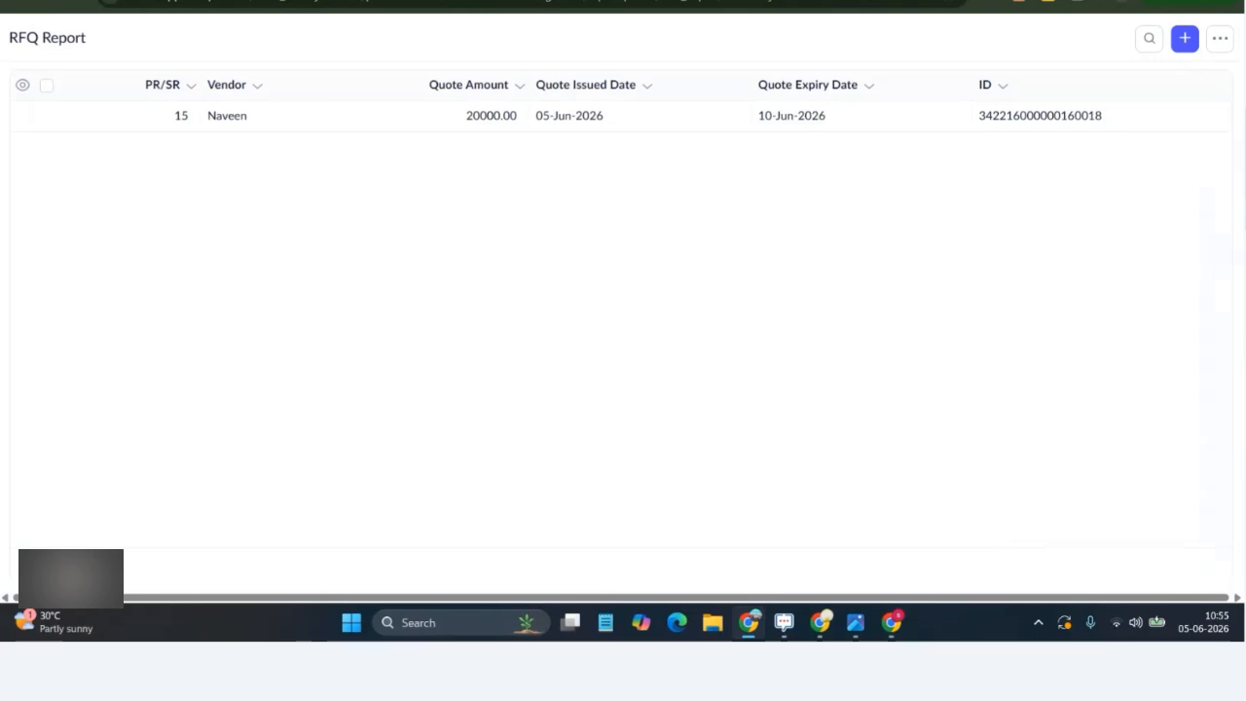
{"action": "key", "text": "alt+Tab"}
{"action": "left_click", "coordinate": [223, 85]}
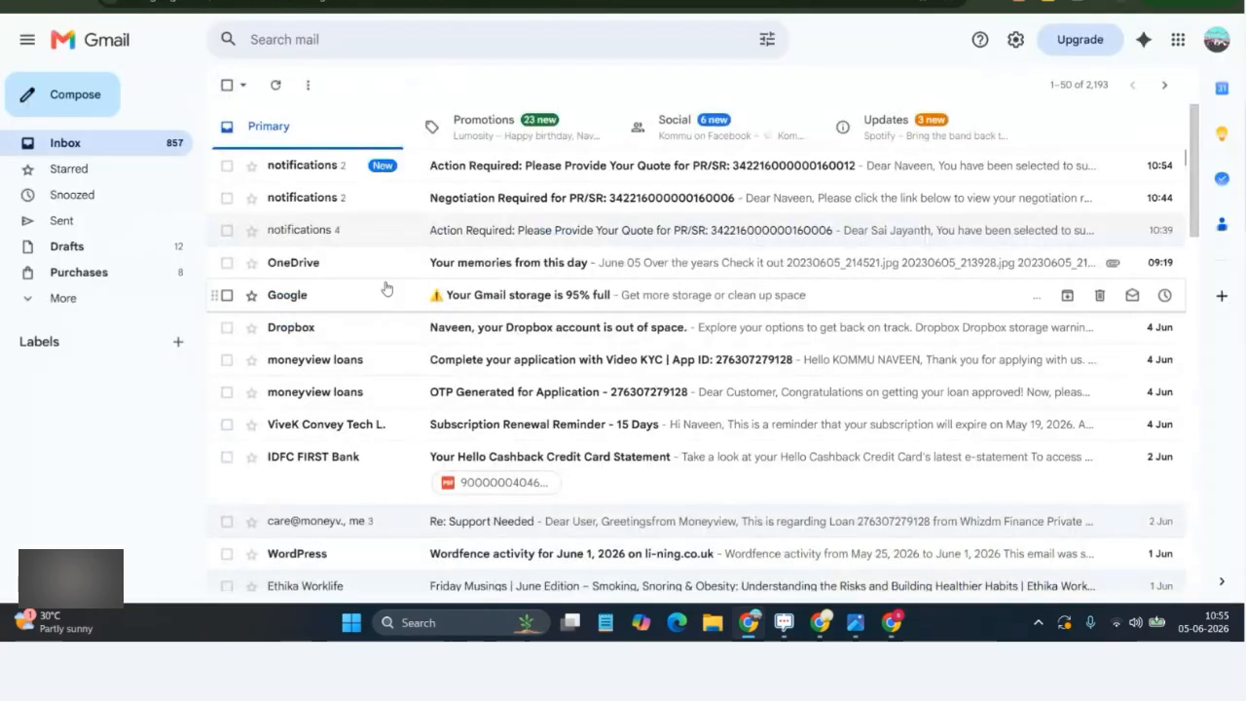
{"action": "left_click", "coordinate": [477, 171]}
{"action": "left_click", "coordinate": [278, 382]}
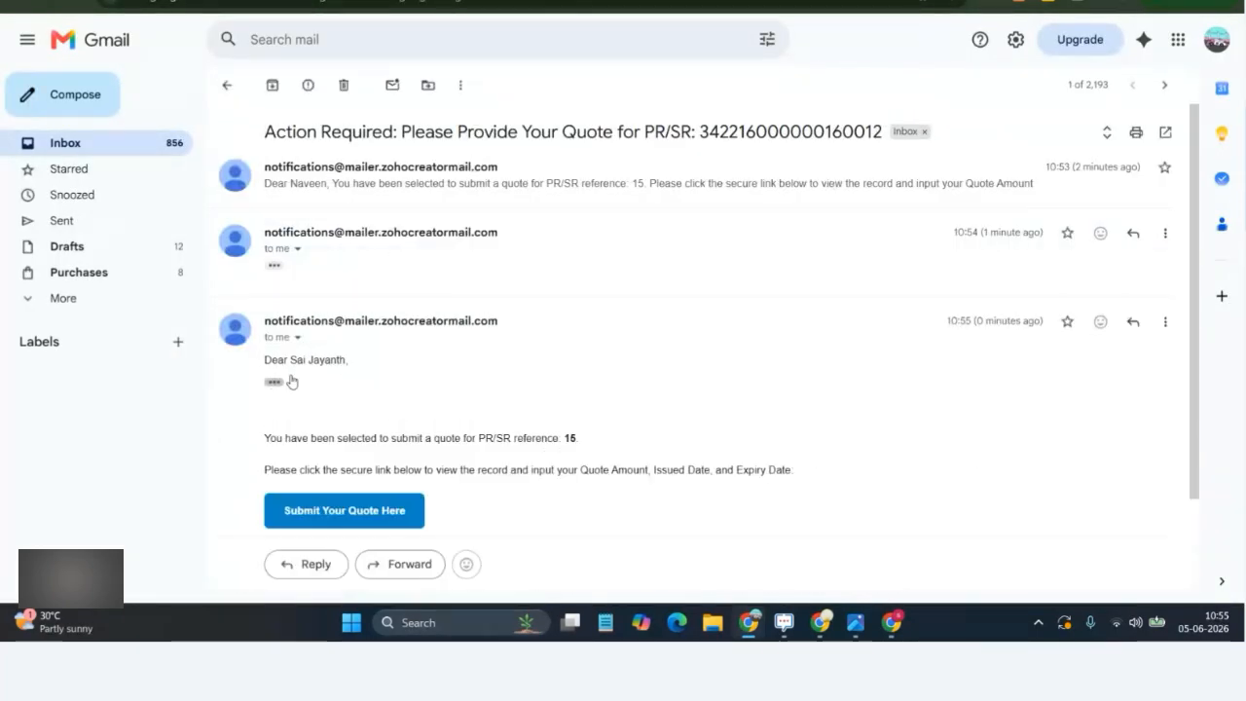
{"action": "scroll", "coordinate": [535, 240], "scroll_direction": "down", "scroll_amount": 2}
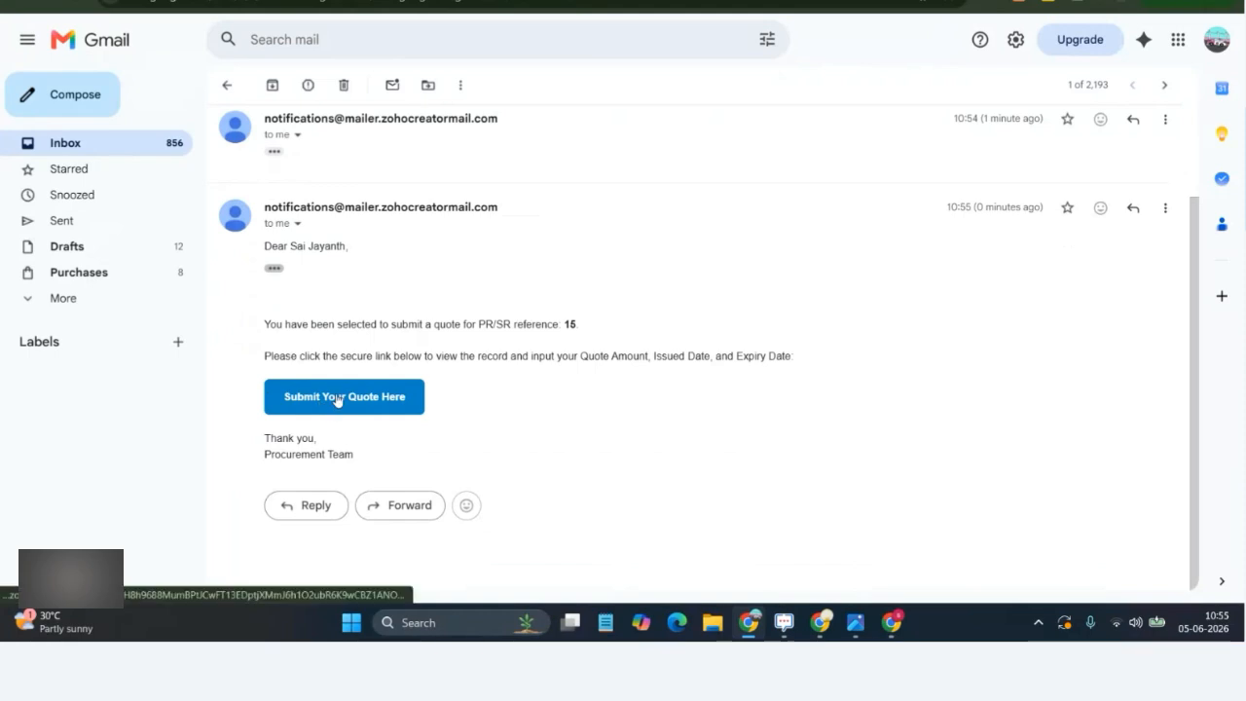
Step: Follow the e-mail's quote submission link and open the vendor's PR/SR 15 RFQ record for editing
{"action": "left_click_drag", "start_coordinate": [264, 250], "coordinate": [330, 257]}
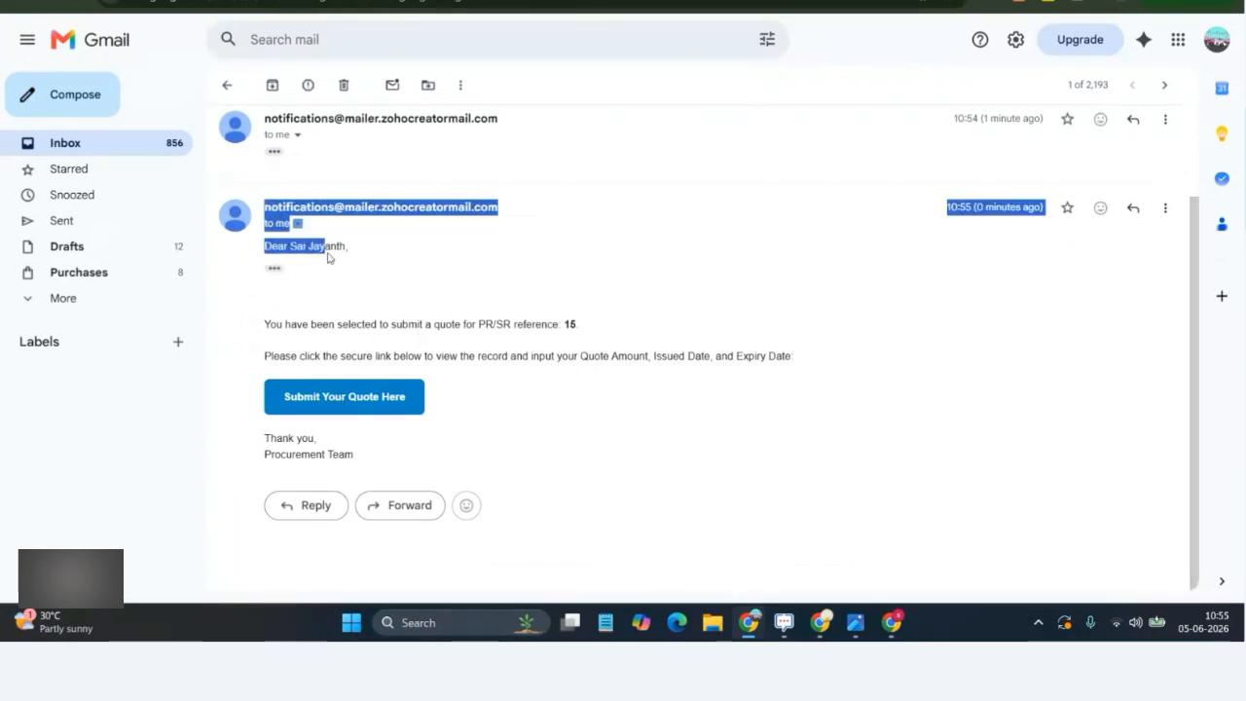
{"action": "left_click", "coordinate": [356, 350]}
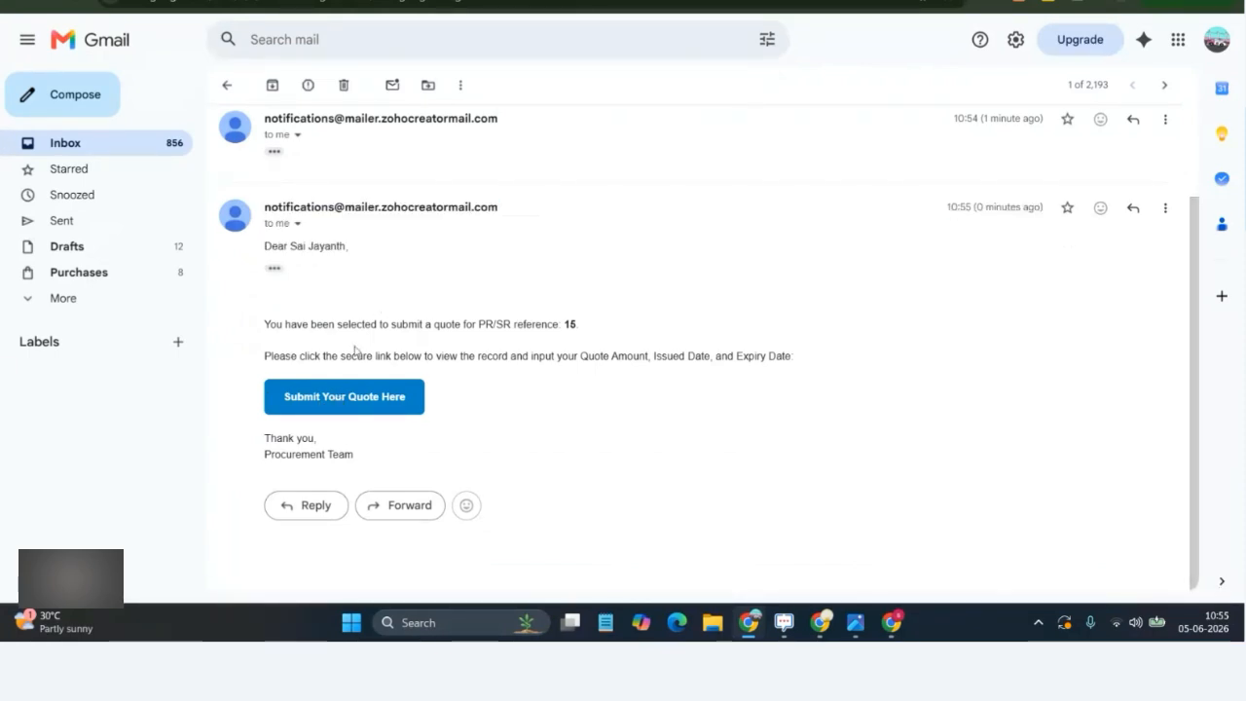
{"action": "left_click", "coordinate": [336, 395]}
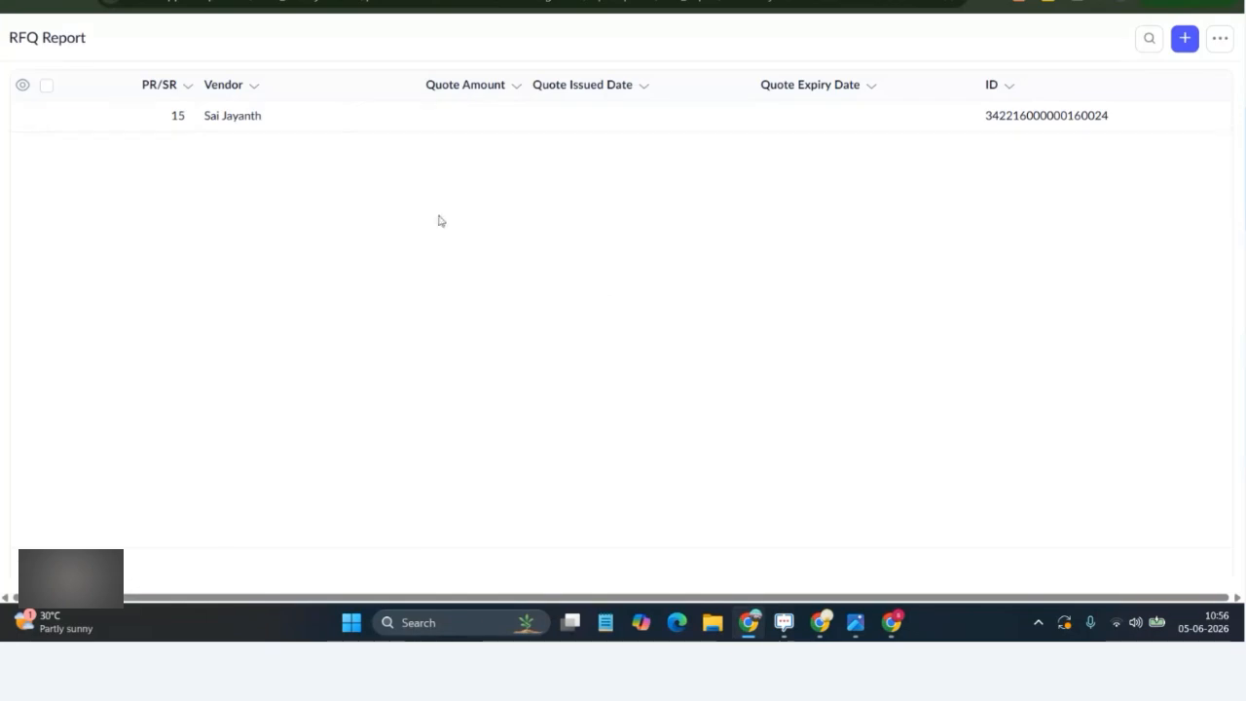
{"action": "left_click", "coordinate": [219, 117]}
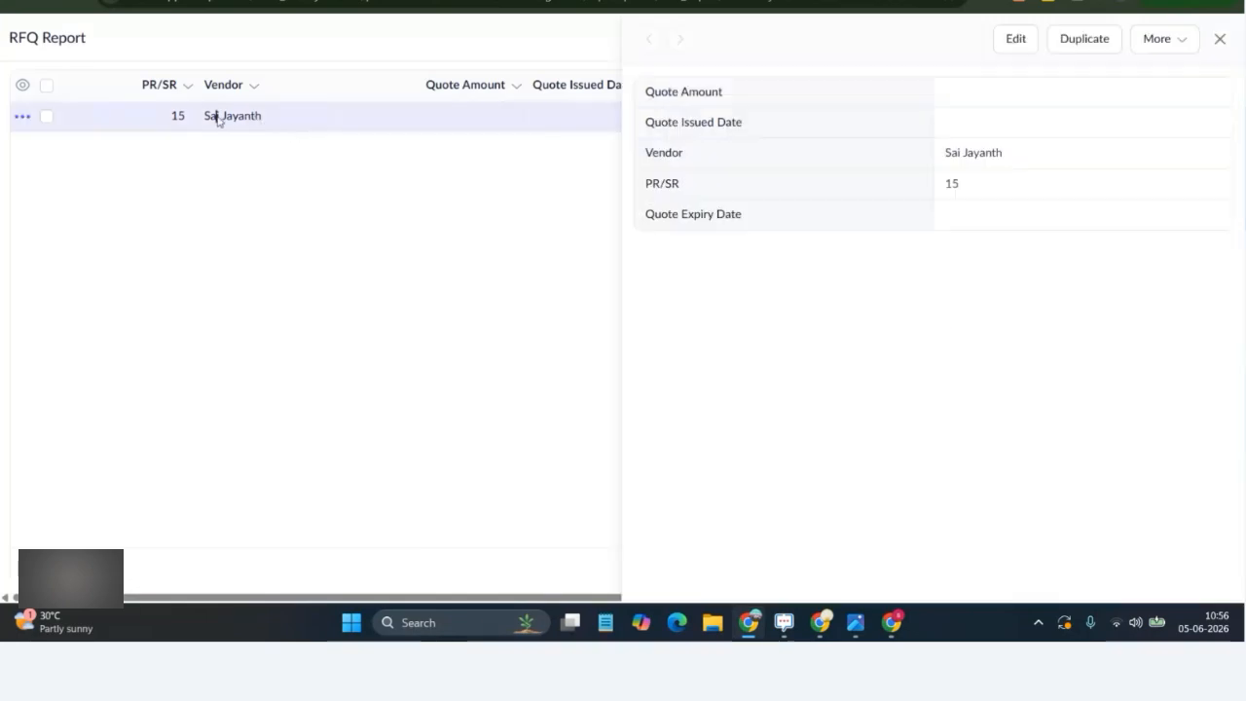
{"action": "left_click", "coordinate": [999, 40]}
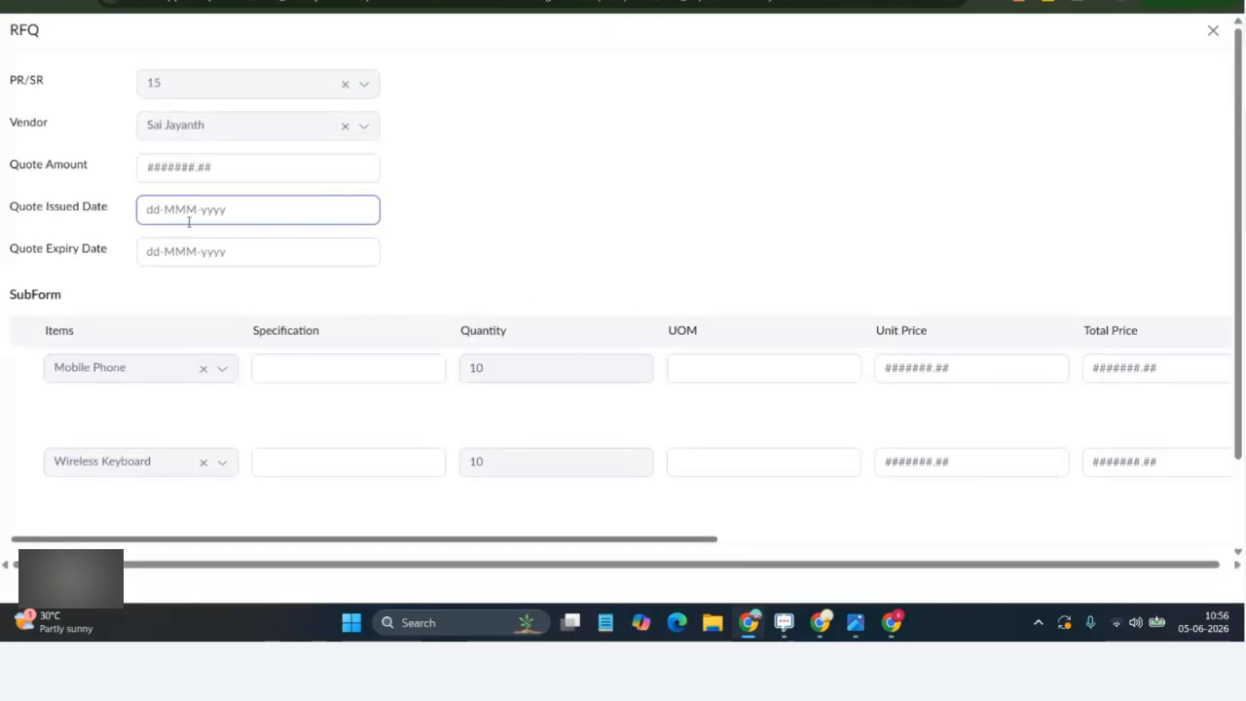
Step: Enter a unit price of 1200 and a total price of 12000 for both the Mobile Phone and Wireless Keyboard items
{"action": "left_click", "coordinate": [879, 368]}
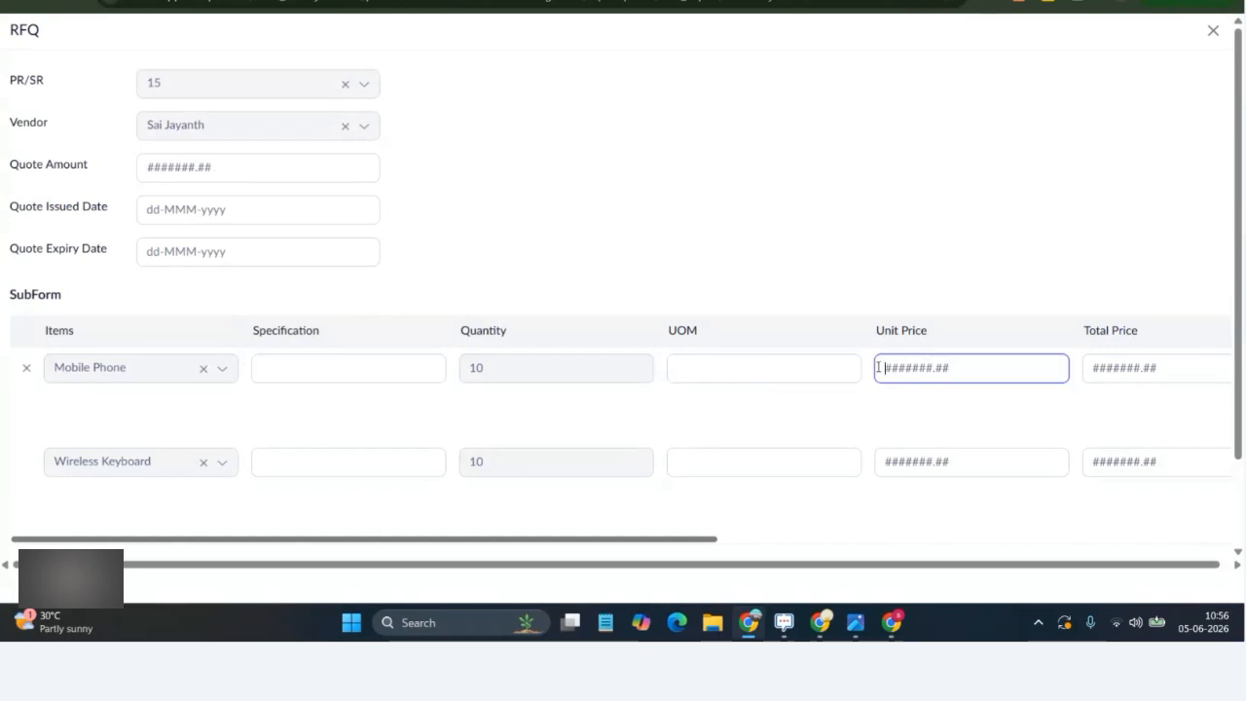
{"action": "type", "text": "1200"}
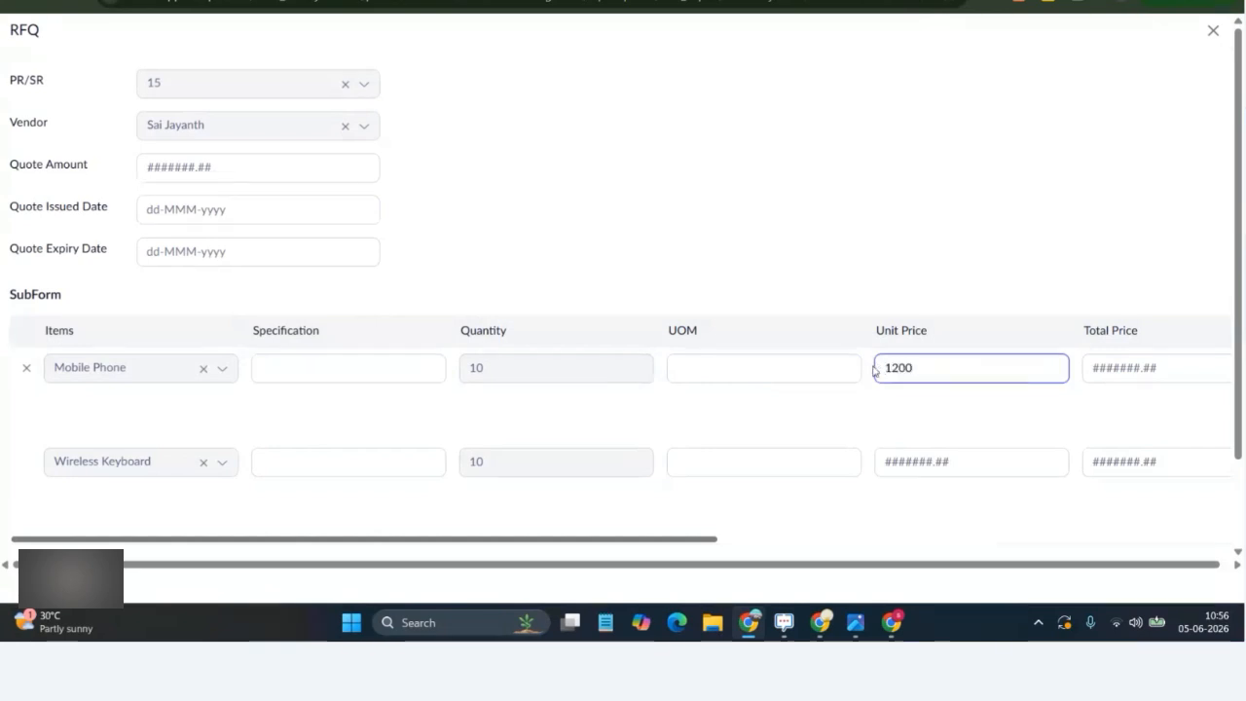
{"action": "left_click", "coordinate": [1141, 367]}
{"action": "type", "text": "1"}
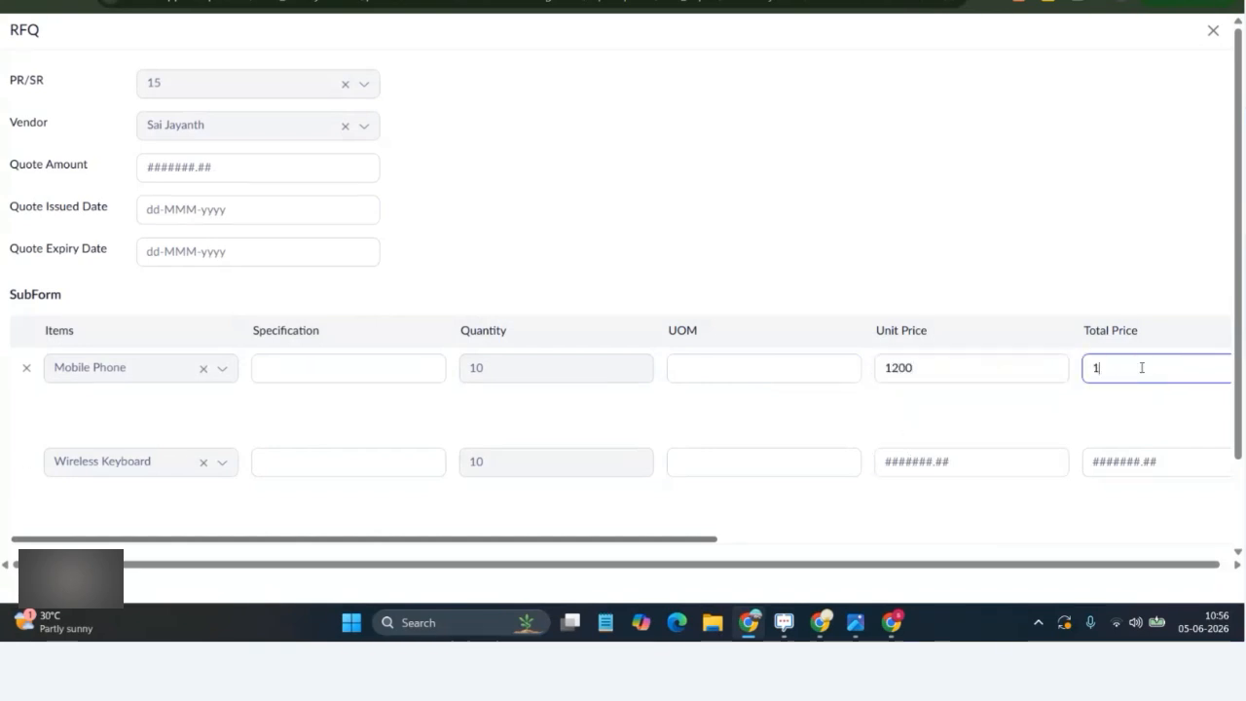
{"action": "type", "text": "2000"}
{"action": "left_click", "coordinate": [905, 473]}
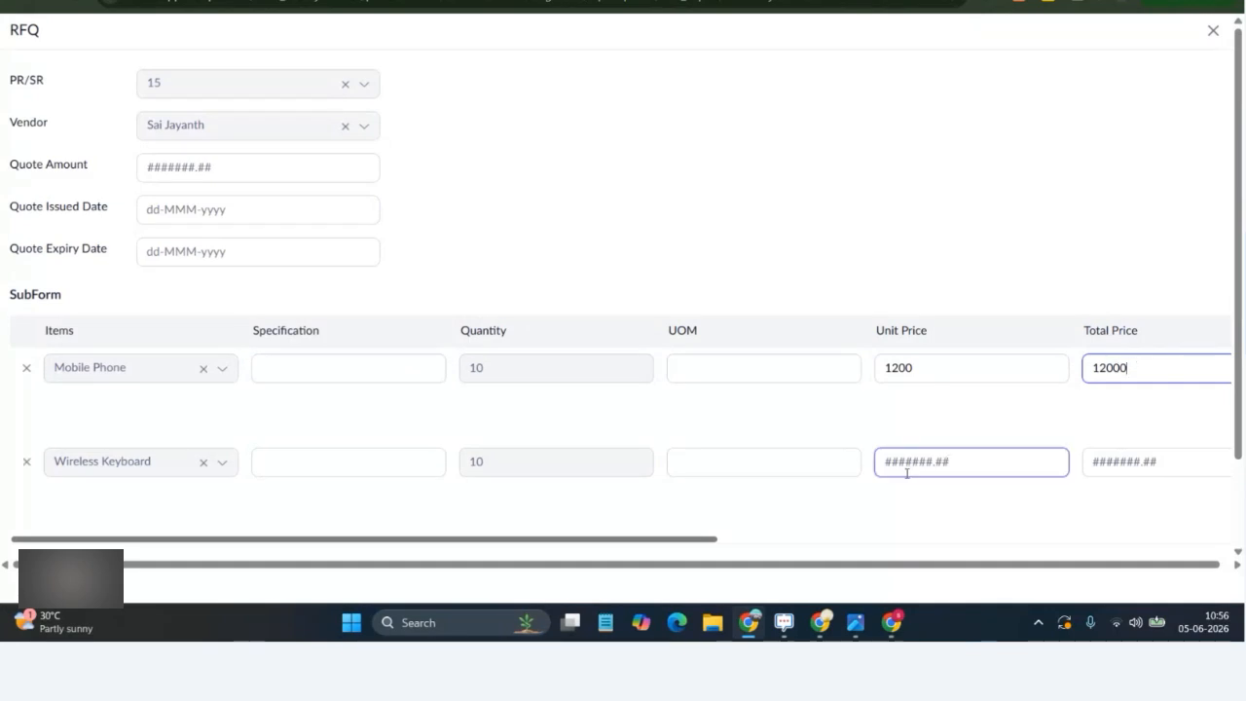
{"action": "type", "text": "1200"}
{"action": "key", "text": "Tab"}
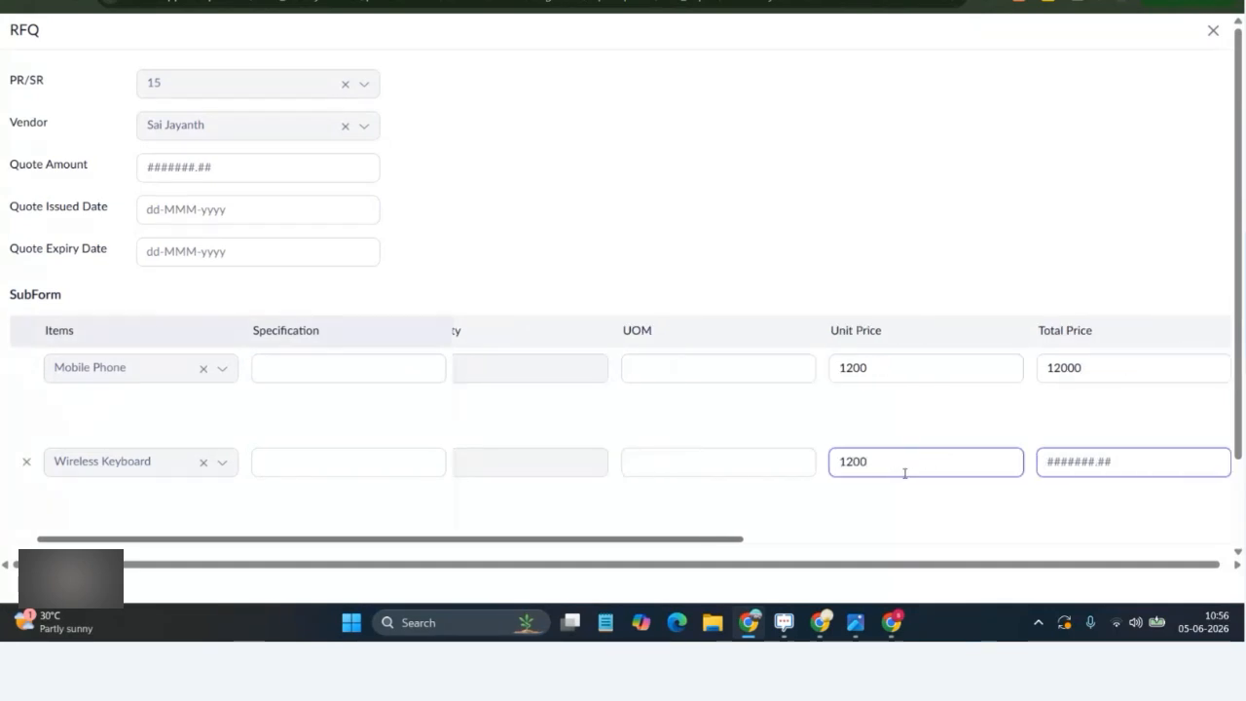
{"action": "type", "text": "12000"}
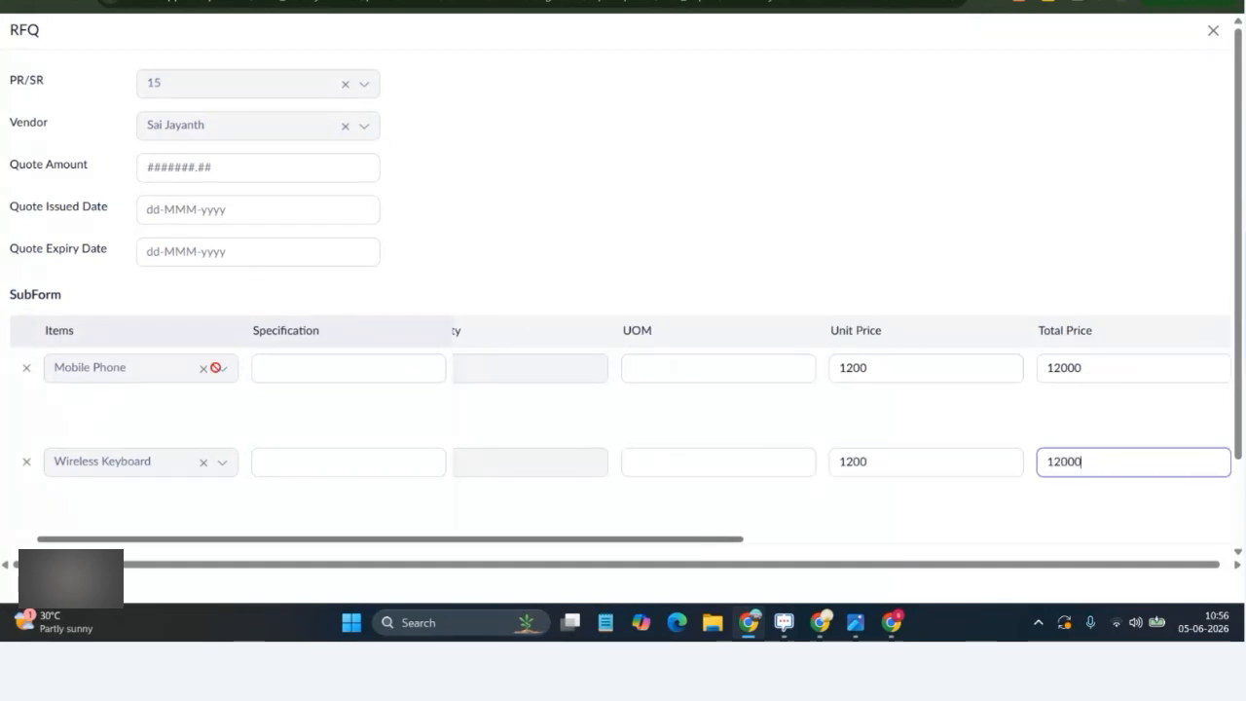
Step: Set the quote amount to 24000, issued date to 05-Jun-2026 and expiry date to 12-Jun-2026, and save the quote
{"action": "left_click", "coordinate": [204, 166]}
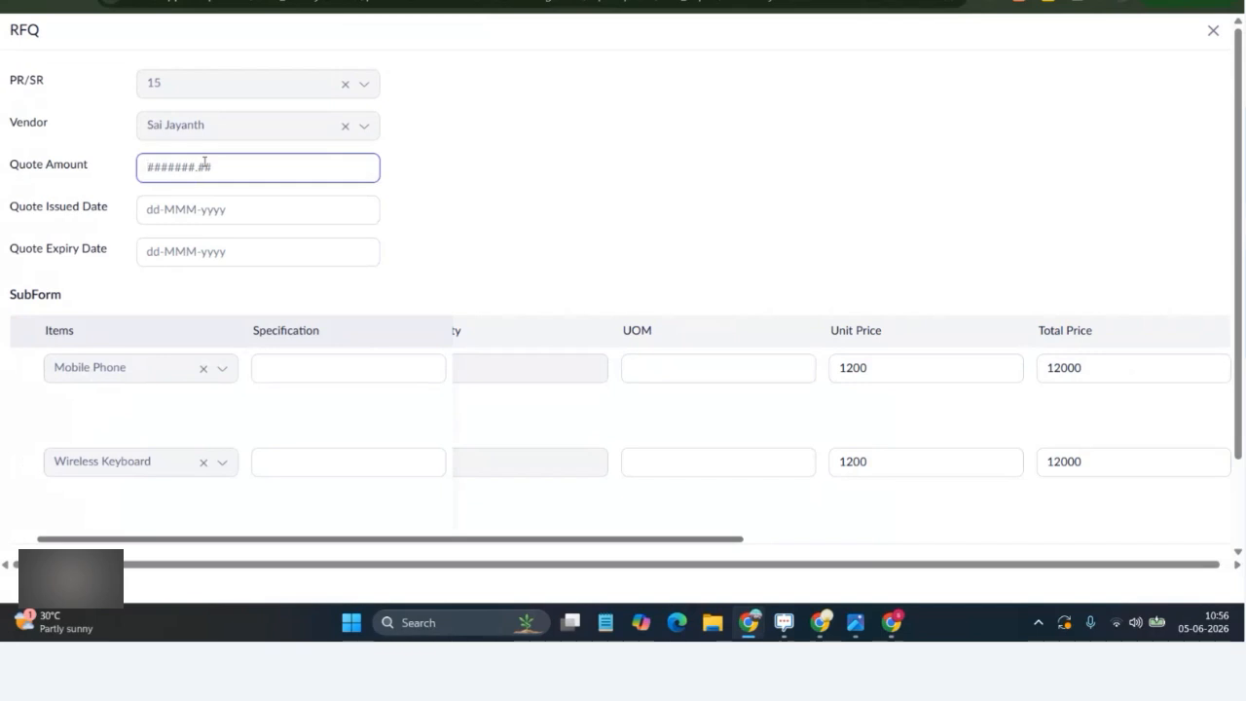
{"action": "type", "text": "24000"}
{"action": "left_click", "coordinate": [178, 208]}
{"action": "left_click", "coordinate": [338, 328]}
{"action": "left_click", "coordinate": [145, 259]}
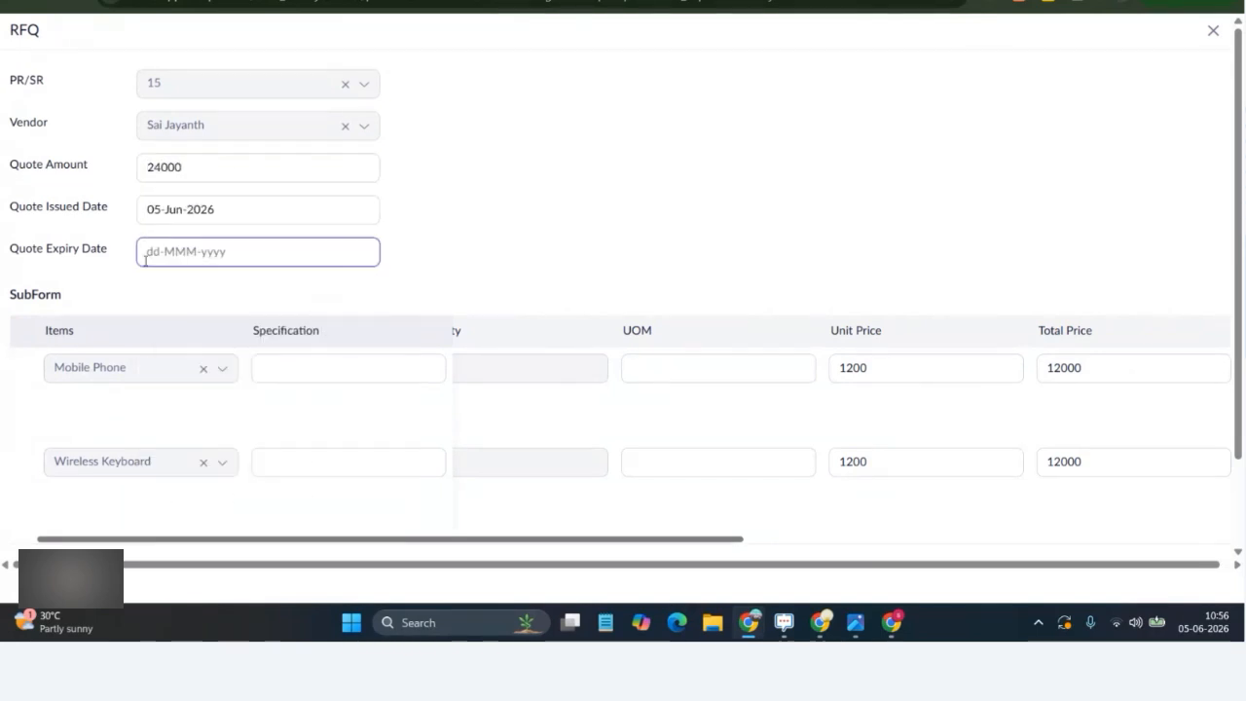
{"action": "left_click", "coordinate": [307, 401]}
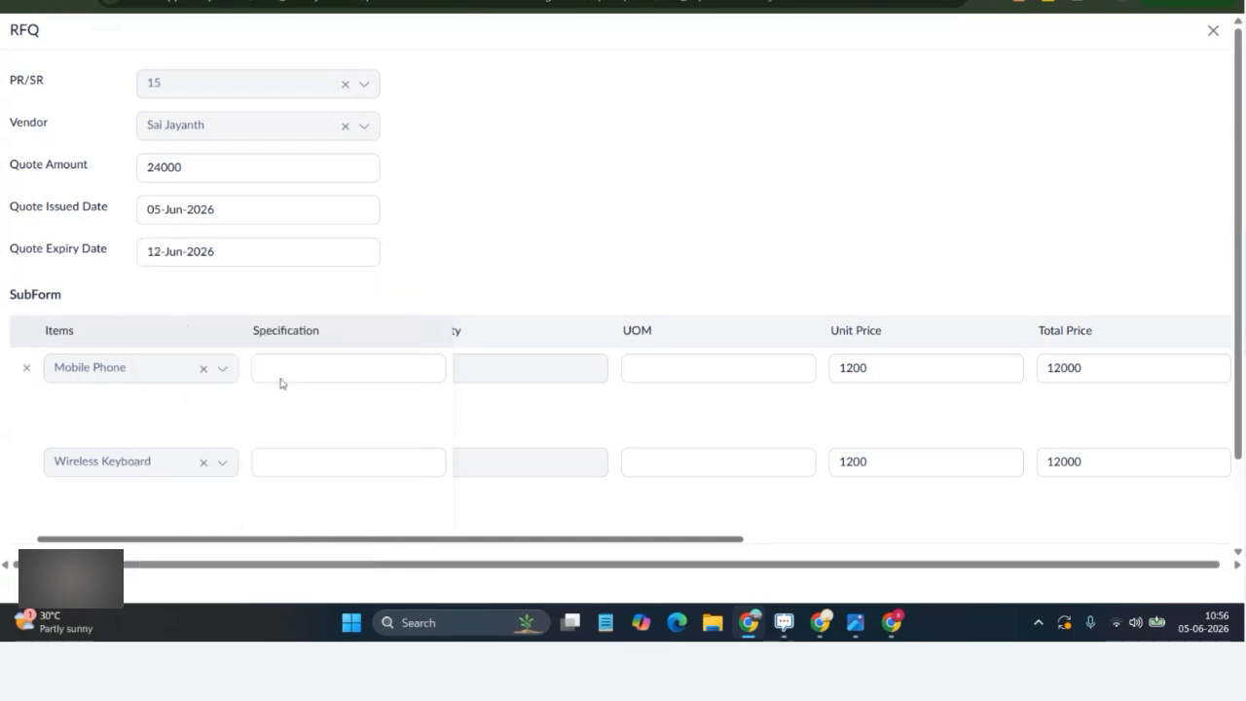
{"action": "scroll", "coordinate": [94, 285], "scroll_direction": "down", "scroll_amount": 2}
{"action": "left_click", "coordinate": [143, 530]}
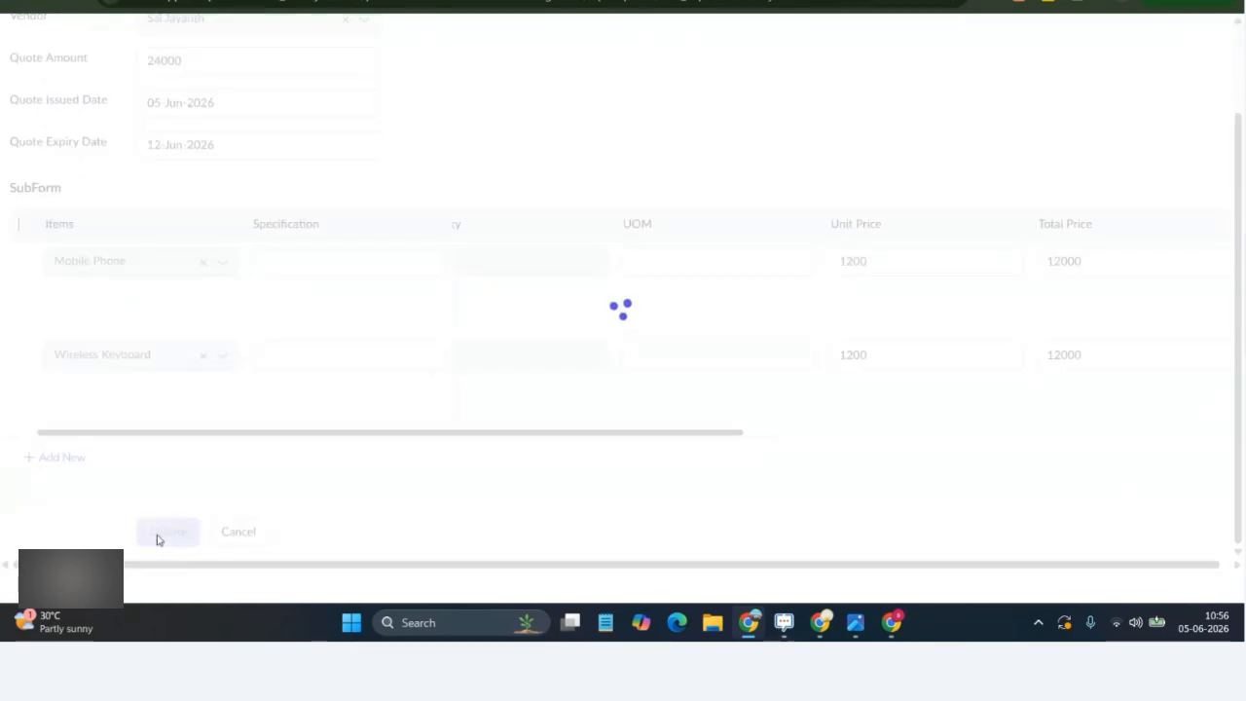
Step: Switch to the Procurement and Warehouse Management window, view the quotes in the RFQ Report and consult the procurement process flow diagram
{"action": "key", "text": "alt+Tab"}
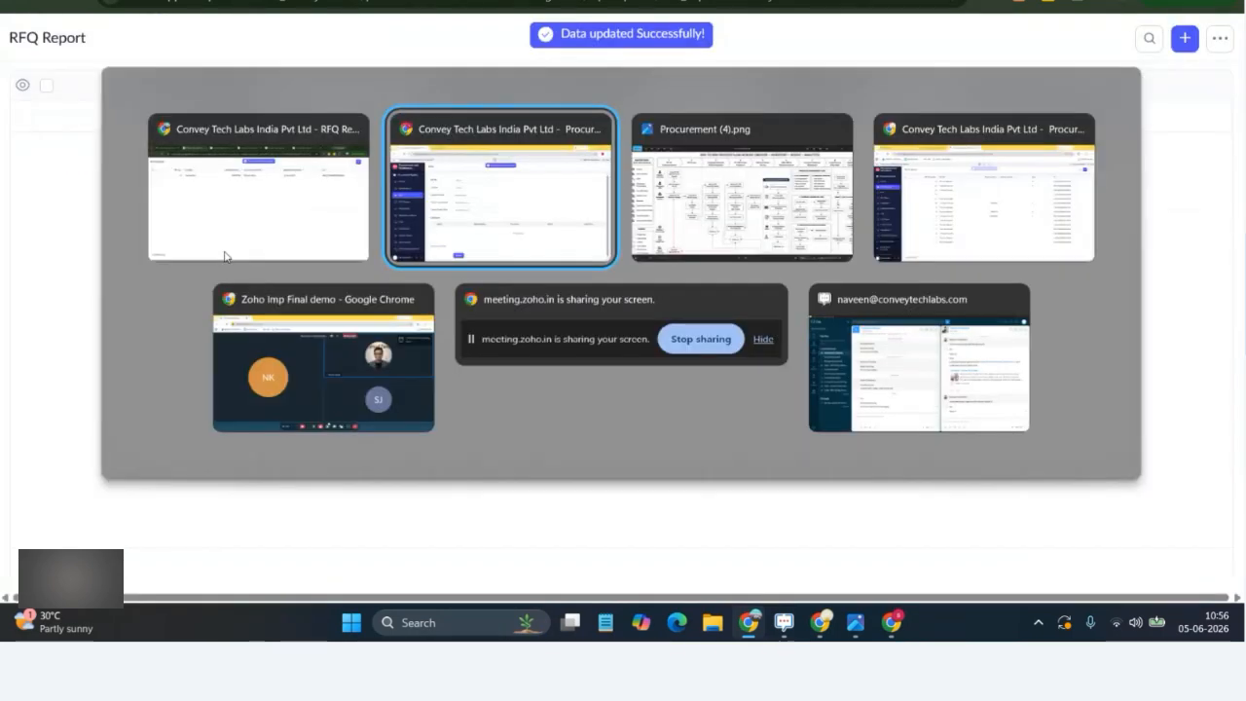
{"action": "left_click", "coordinate": [87, 272]}
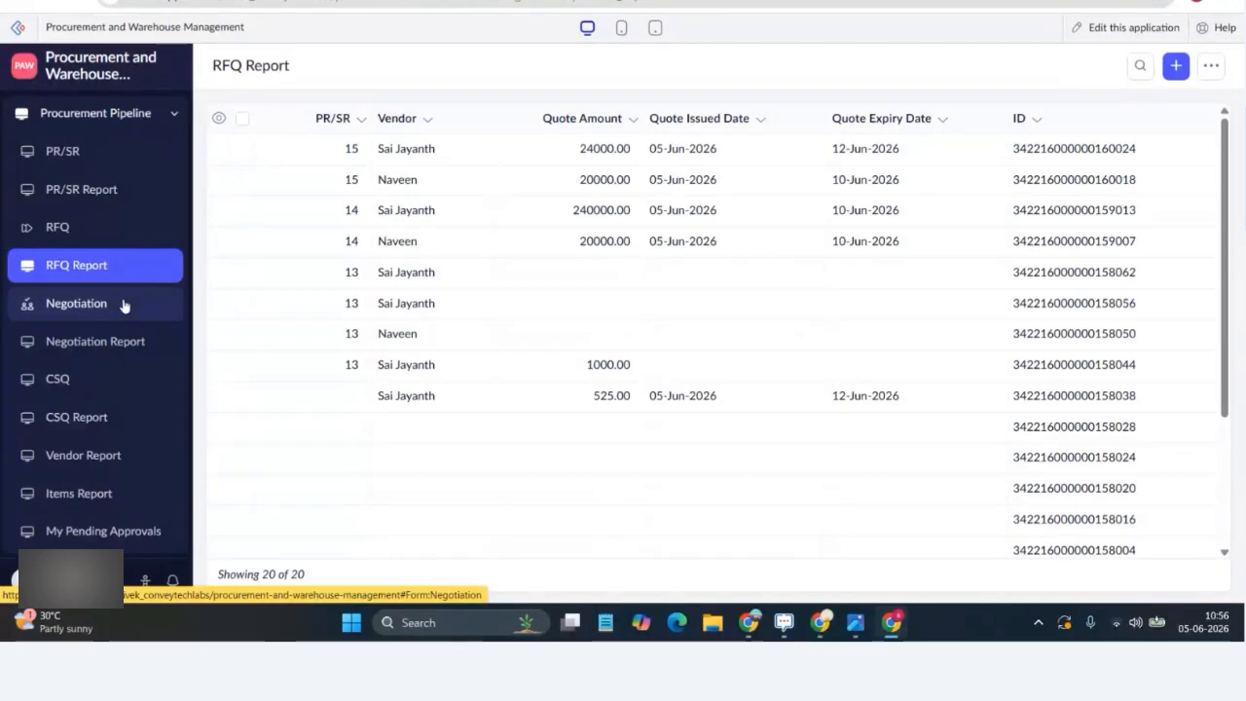
{"action": "key", "text": "alt+Tab"}
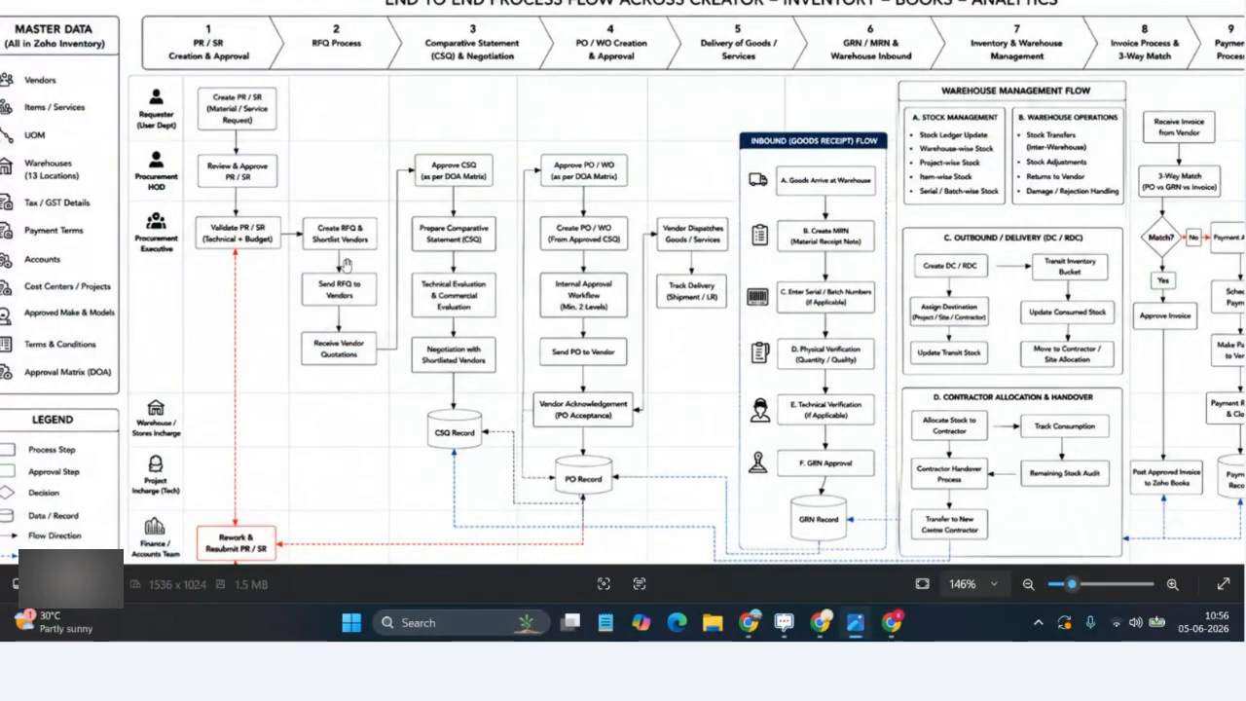
{"action": "key", "text": "alt+Tab"}
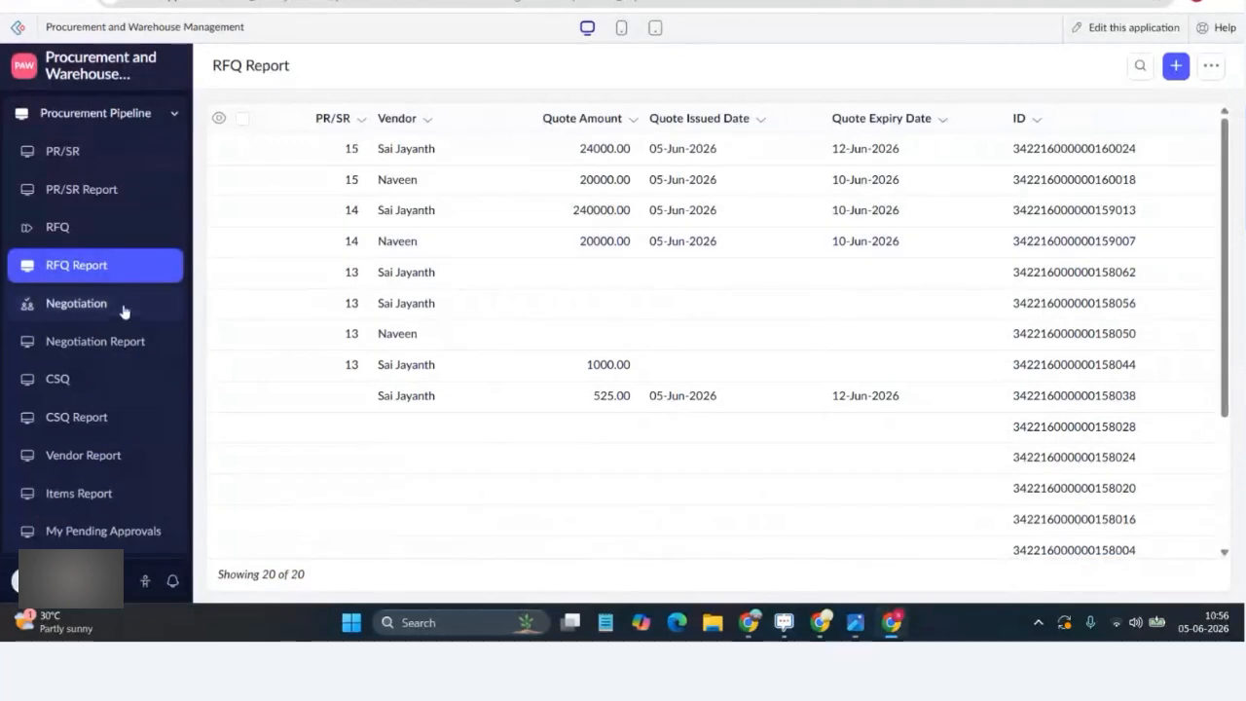
{"action": "key", "text": "alt+Tab"}
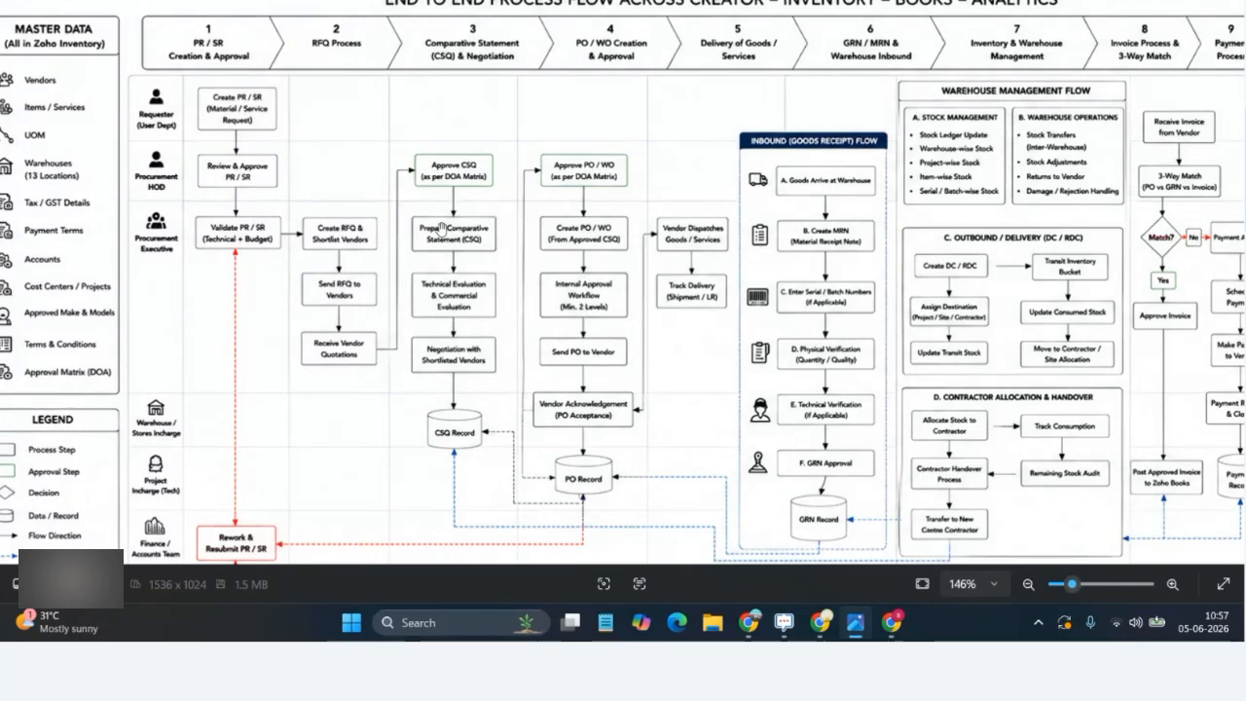
{"action": "key", "text": "alt+Tab"}
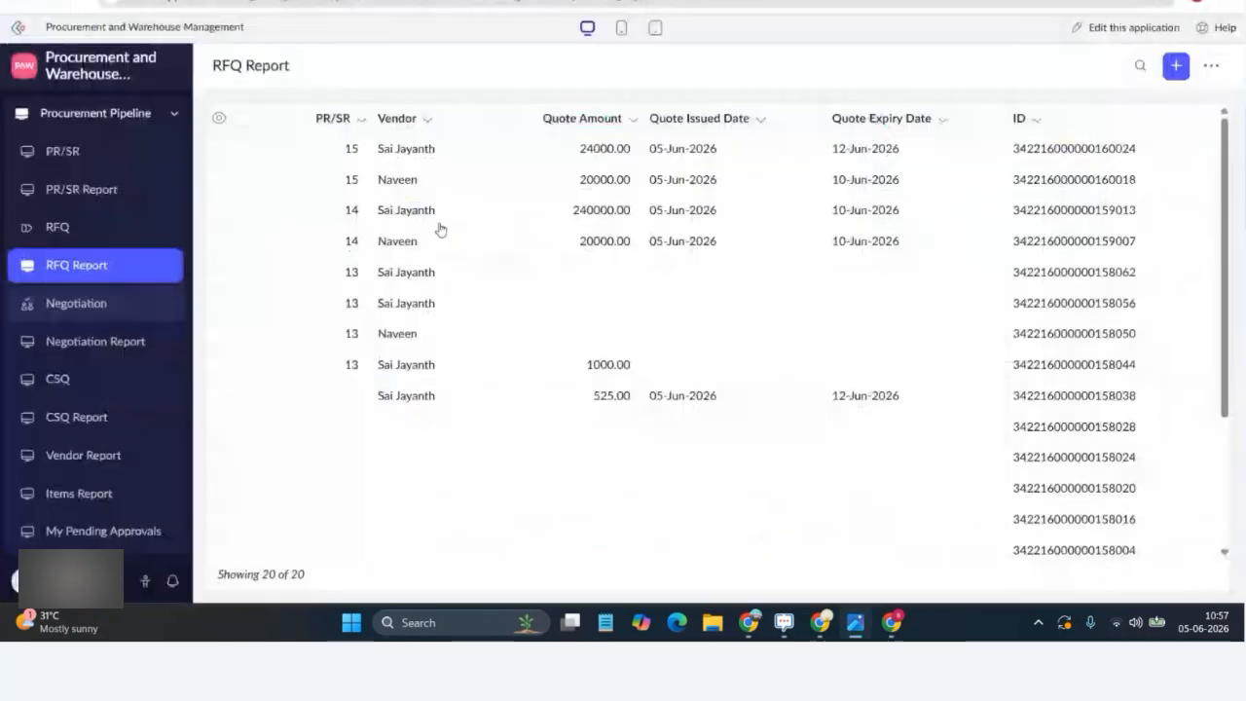
Step: Start a new negotiation for PR/SR 15 and select the vendor with the lower quote
{"action": "left_click", "coordinate": [95, 305]}
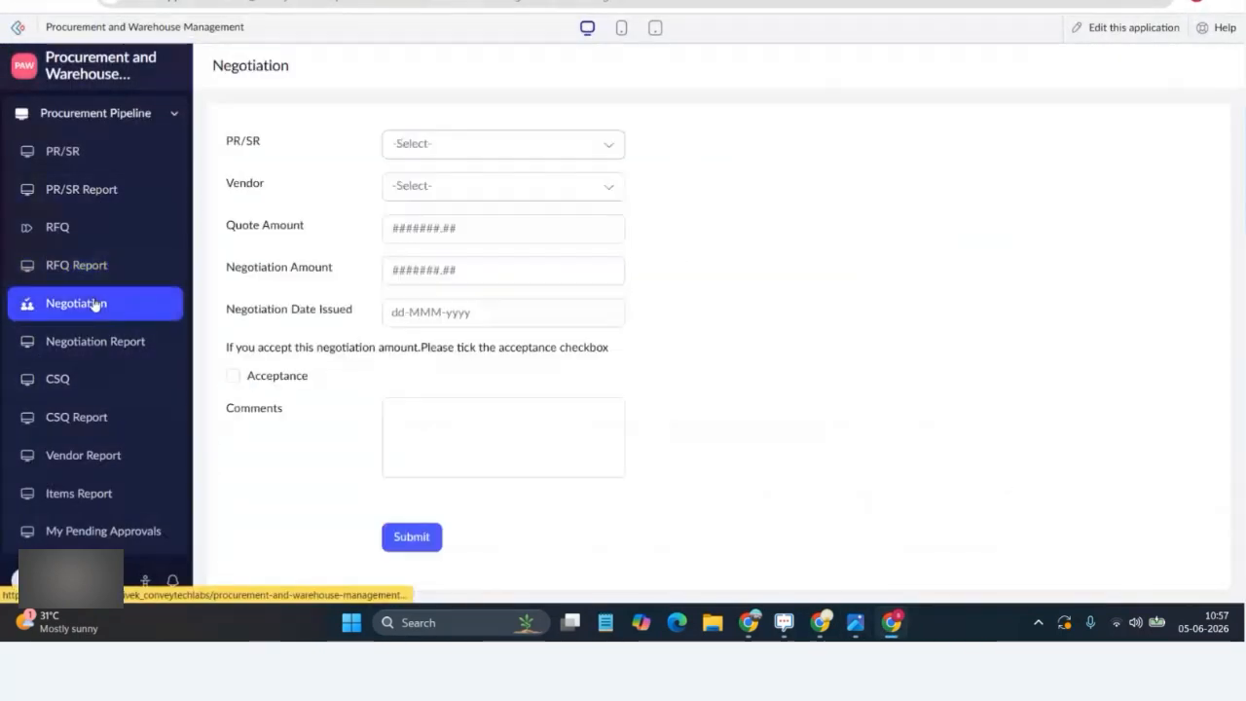
{"action": "left_click", "coordinate": [454, 147]}
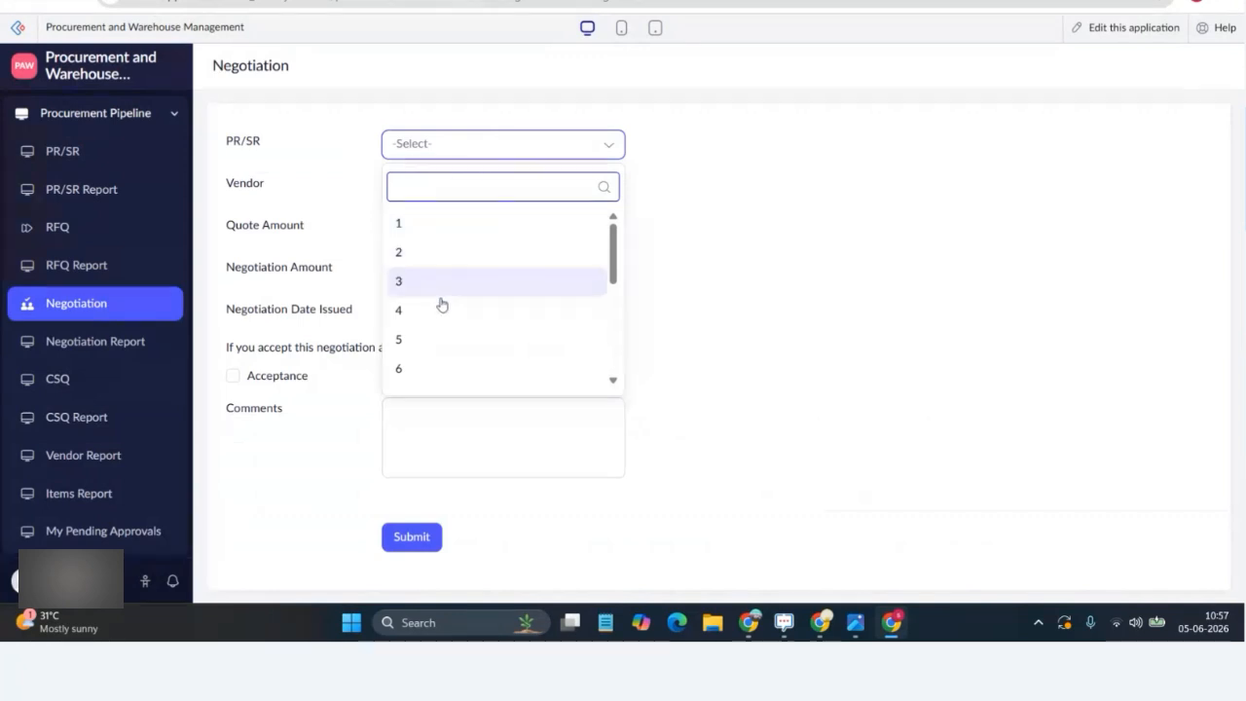
{"action": "scroll", "coordinate": [448, 321], "scroll_direction": "down", "scroll_amount": 3}
{"action": "left_click", "coordinate": [464, 373]}
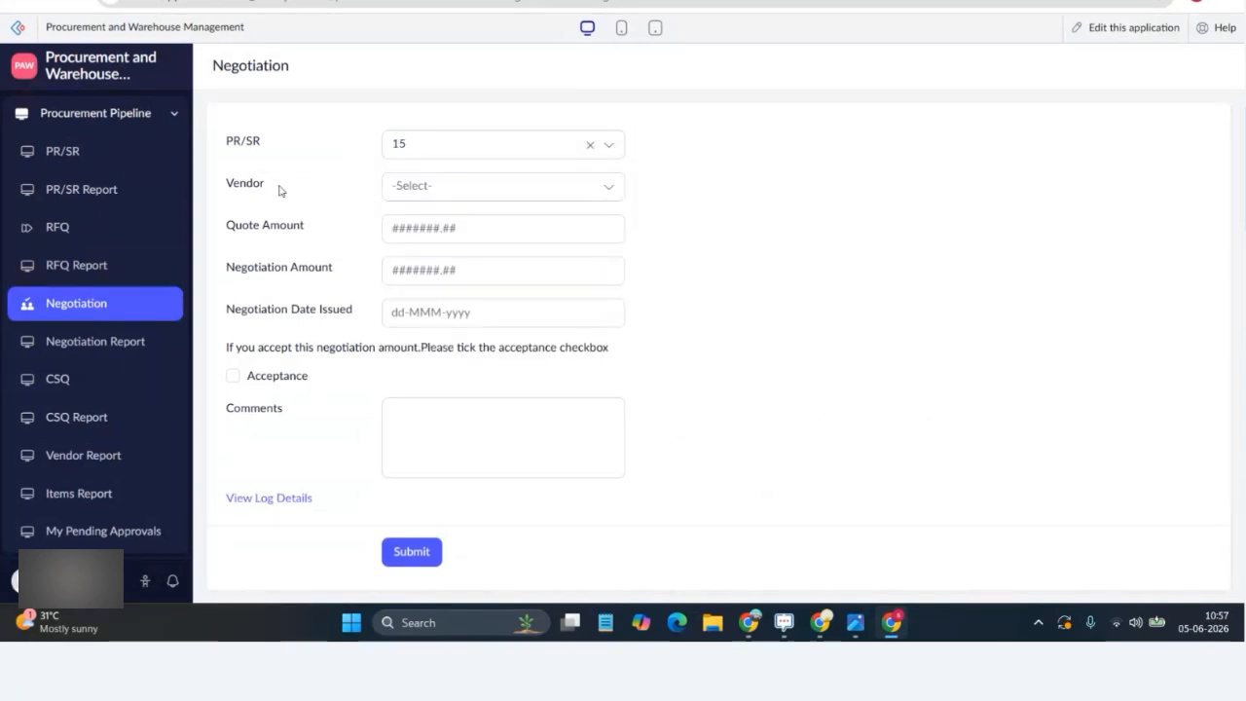
{"action": "left_click", "coordinate": [418, 185]}
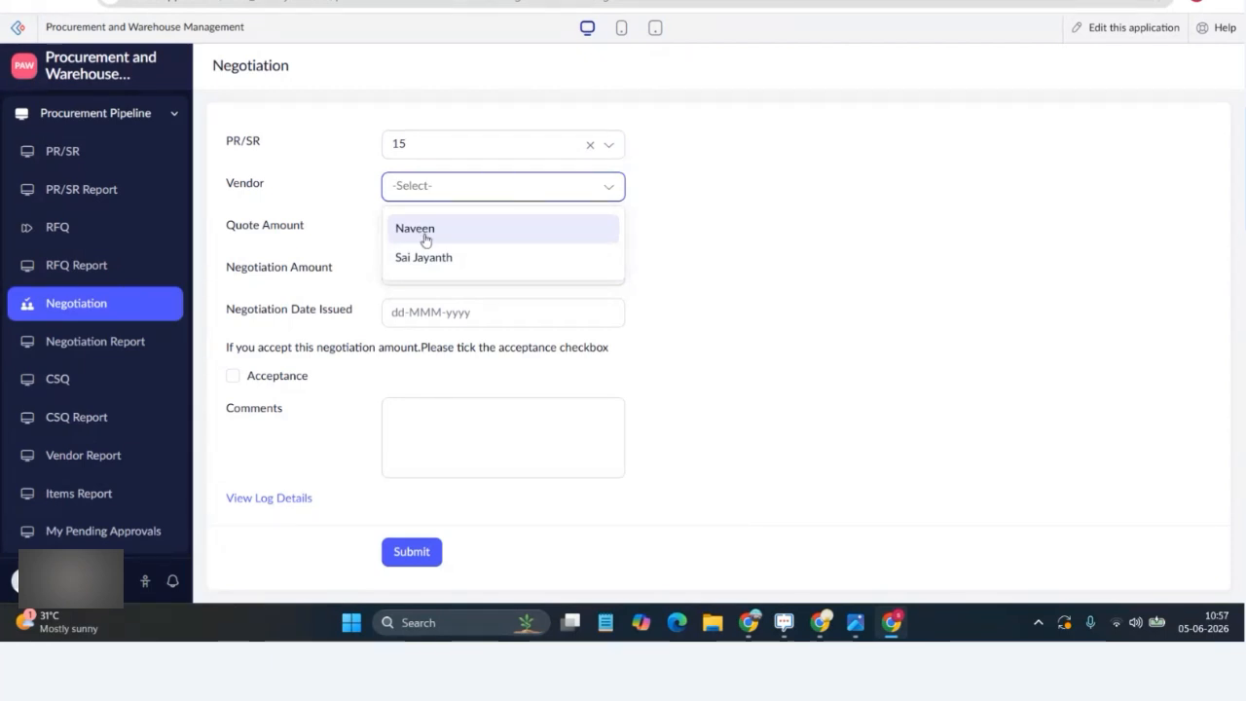
{"action": "left_click", "coordinate": [425, 241]}
Step: Set the negotiation amount to 18000 and the negotiation issue date to 05-Jun-2026
{"action": "left_click", "coordinate": [301, 270]}
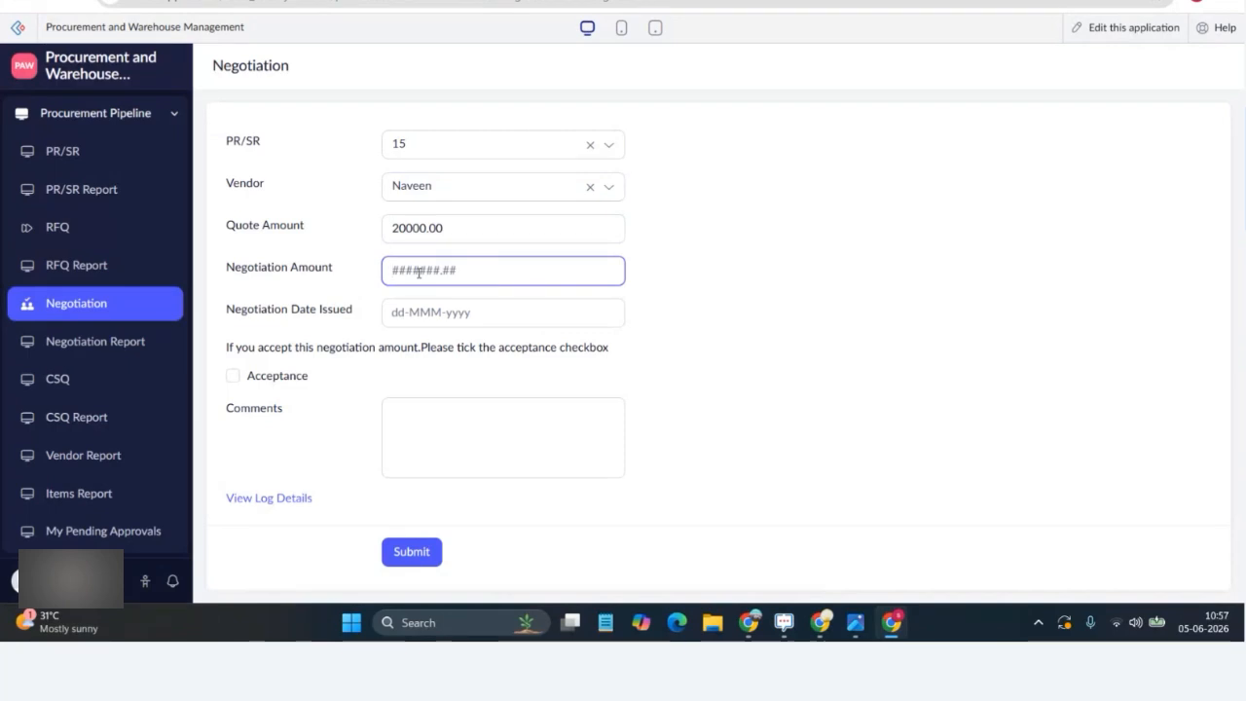
{"action": "type", "text": "1"}
{"action": "key", "text": "BackSpace"}
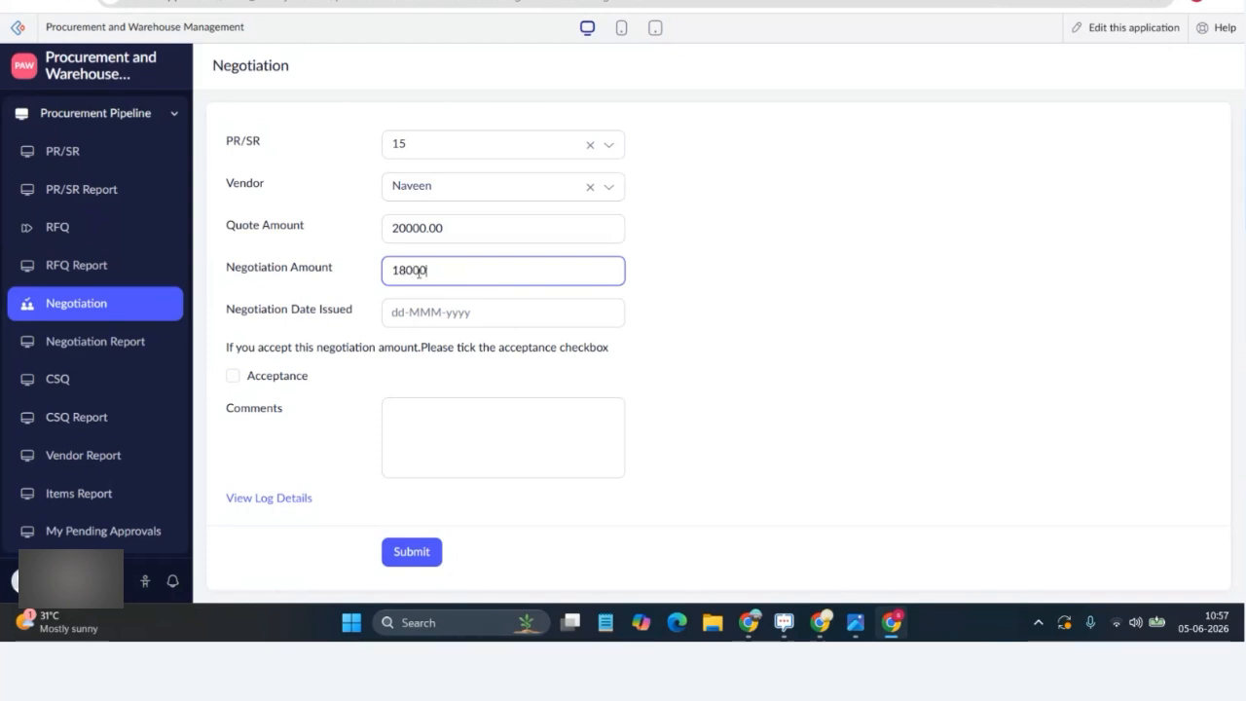
{"action": "left_click_drag", "start_coordinate": [390, 229], "coordinate": [614, 268]}
{"action": "left_click", "coordinate": [613, 268]}
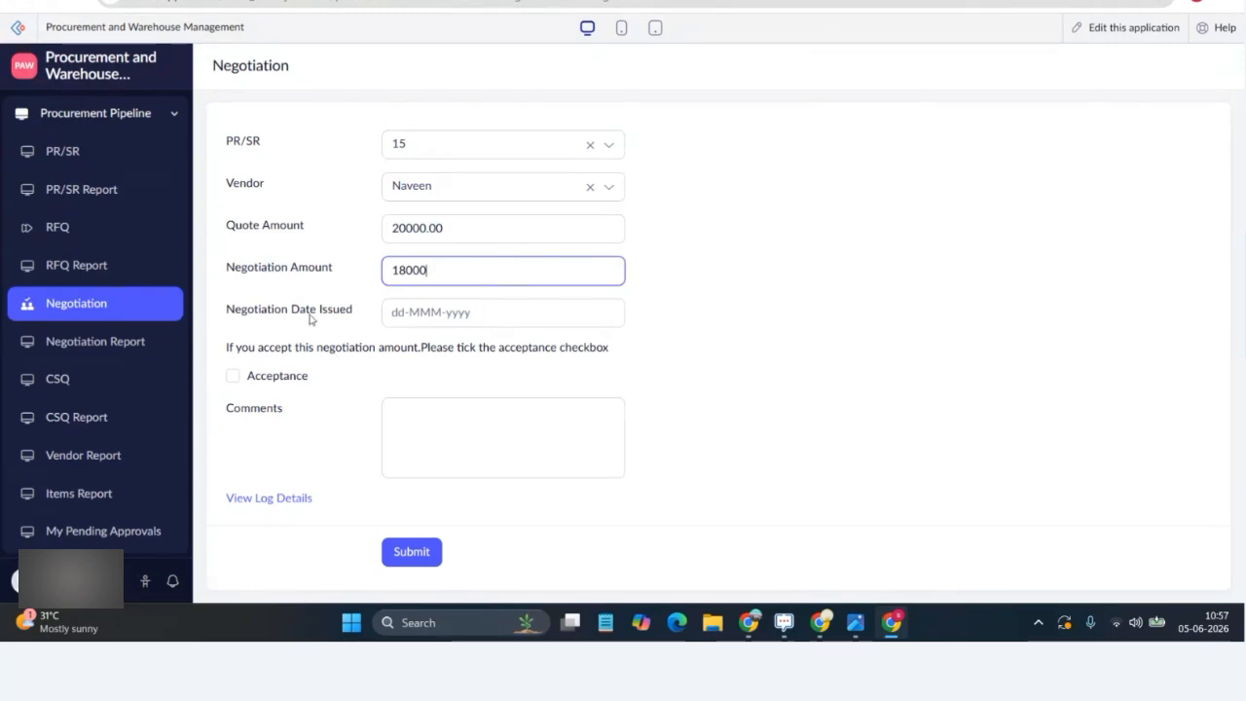
{"action": "left_click_drag", "start_coordinate": [419, 347], "coordinate": [417, 313]}
{"action": "left_click", "coordinate": [423, 320]}
{"action": "left_click", "coordinate": [582, 102]}
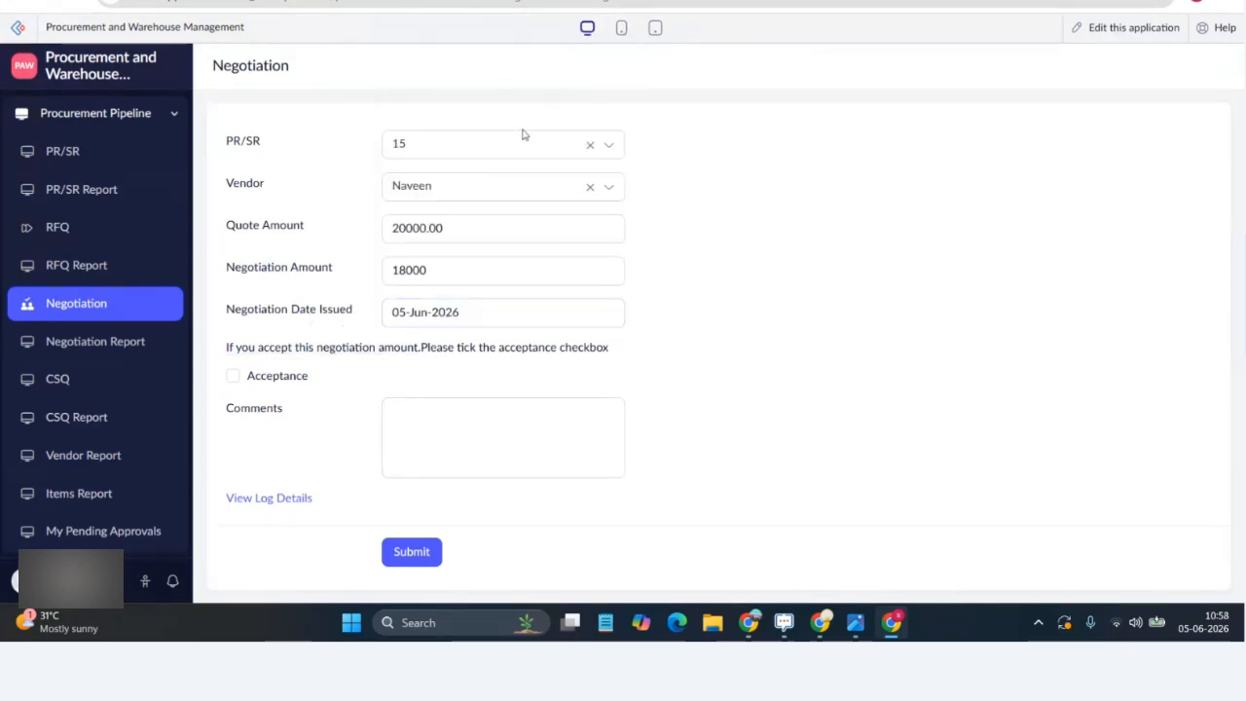
Step: Submit the negotiation, switch to the Gmail inbox and open the new negotiation request e-mail sent to the vendor
{"action": "left_click", "coordinate": [407, 553]}
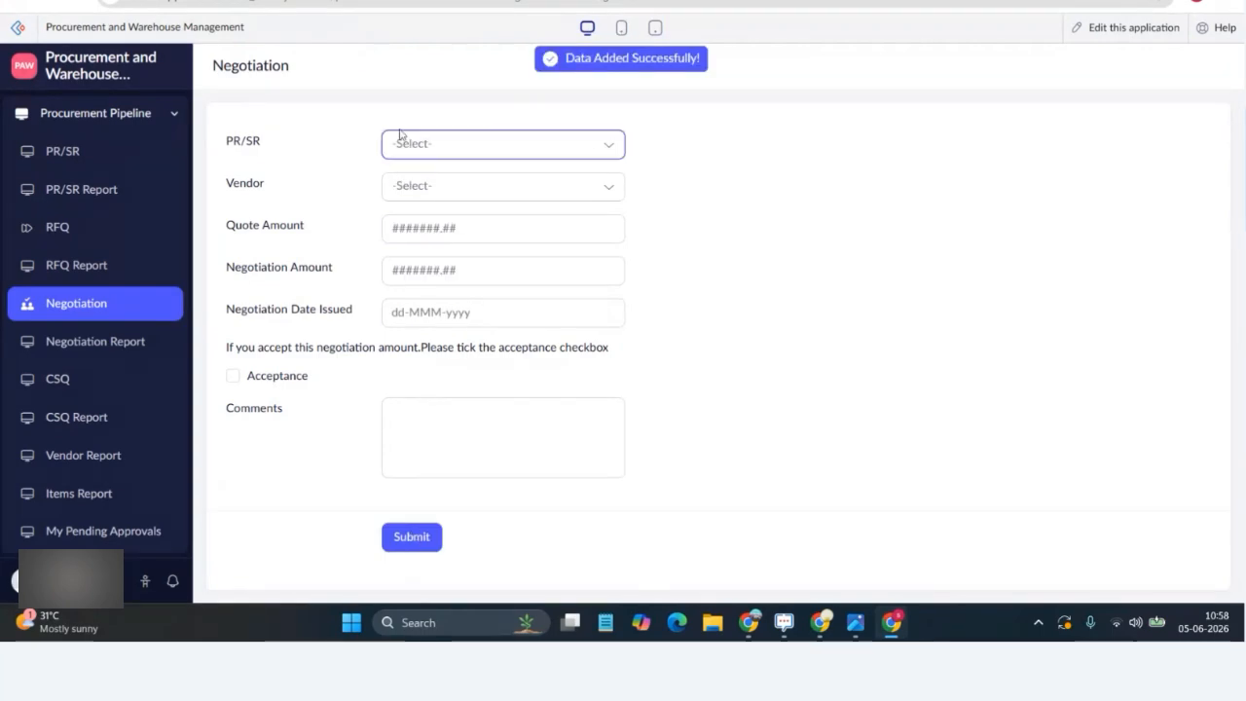
{"action": "key", "text": "alt+Tab"}
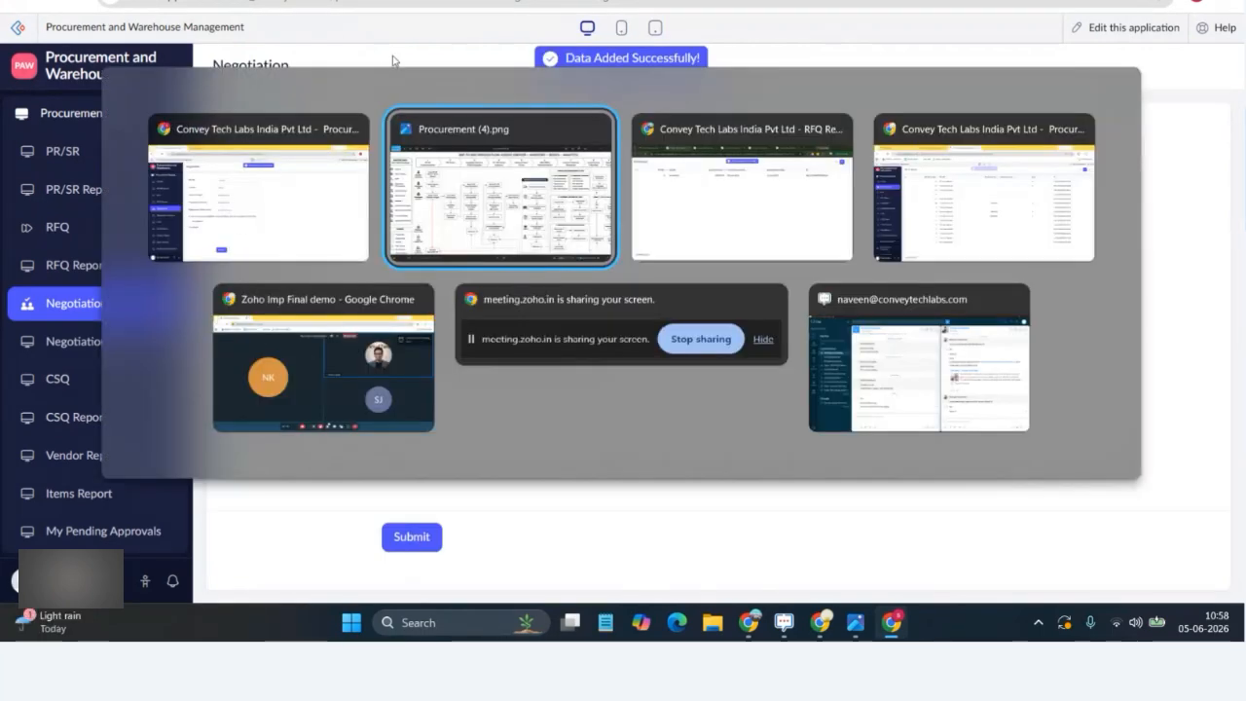
{"action": "key", "text": "alt+Tab"}
{"action": "key", "text": "alt+Tab"}
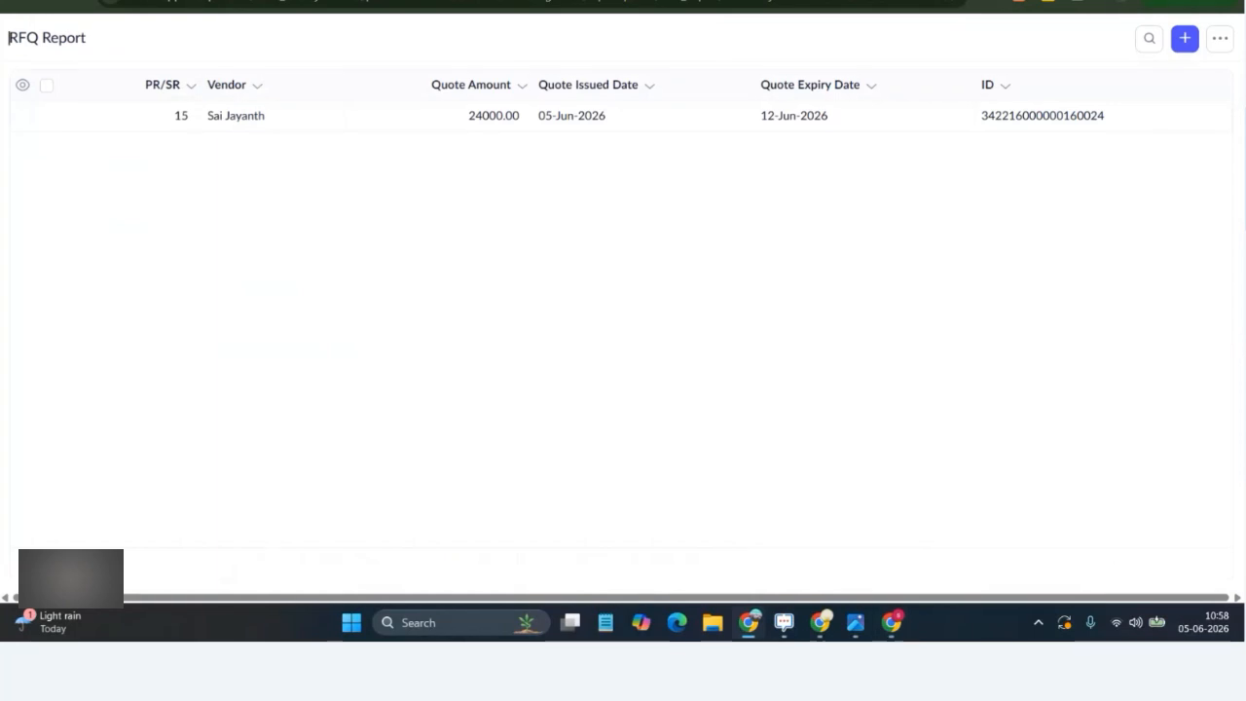
{"action": "key", "text": "alt+Tab"}
{"action": "left_click", "coordinate": [223, 89]}
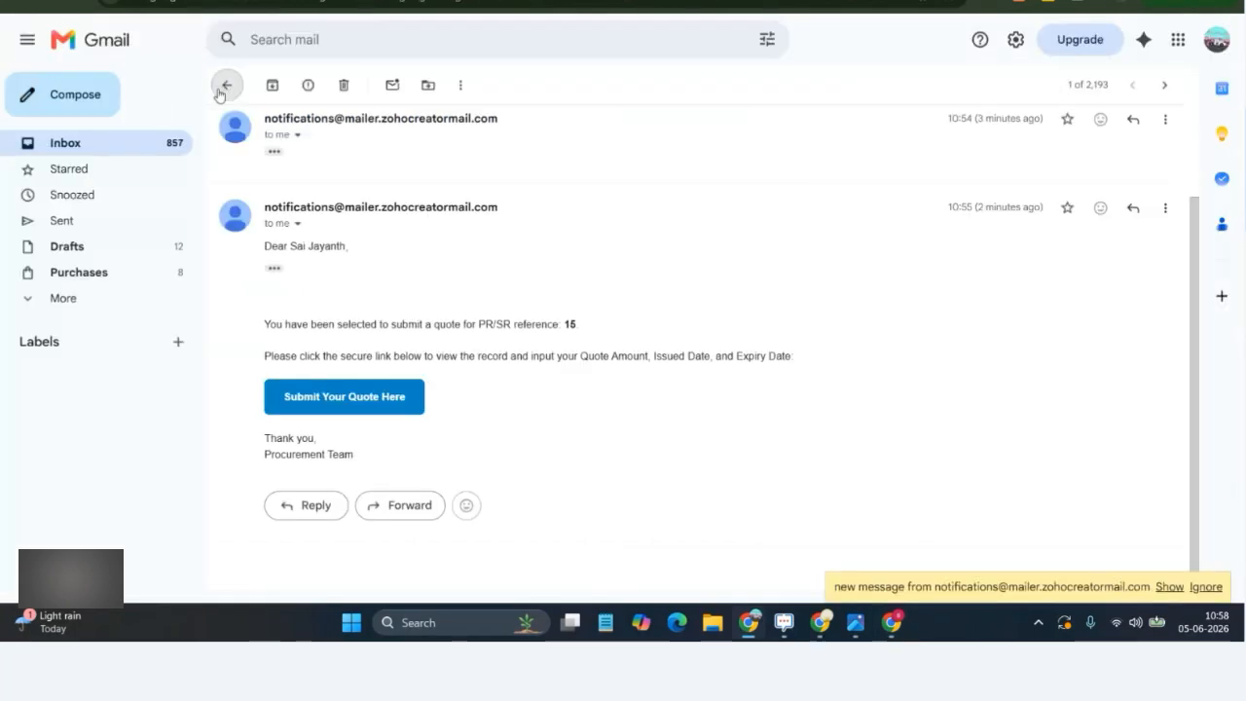
{"action": "left_click", "coordinate": [278, 85]}
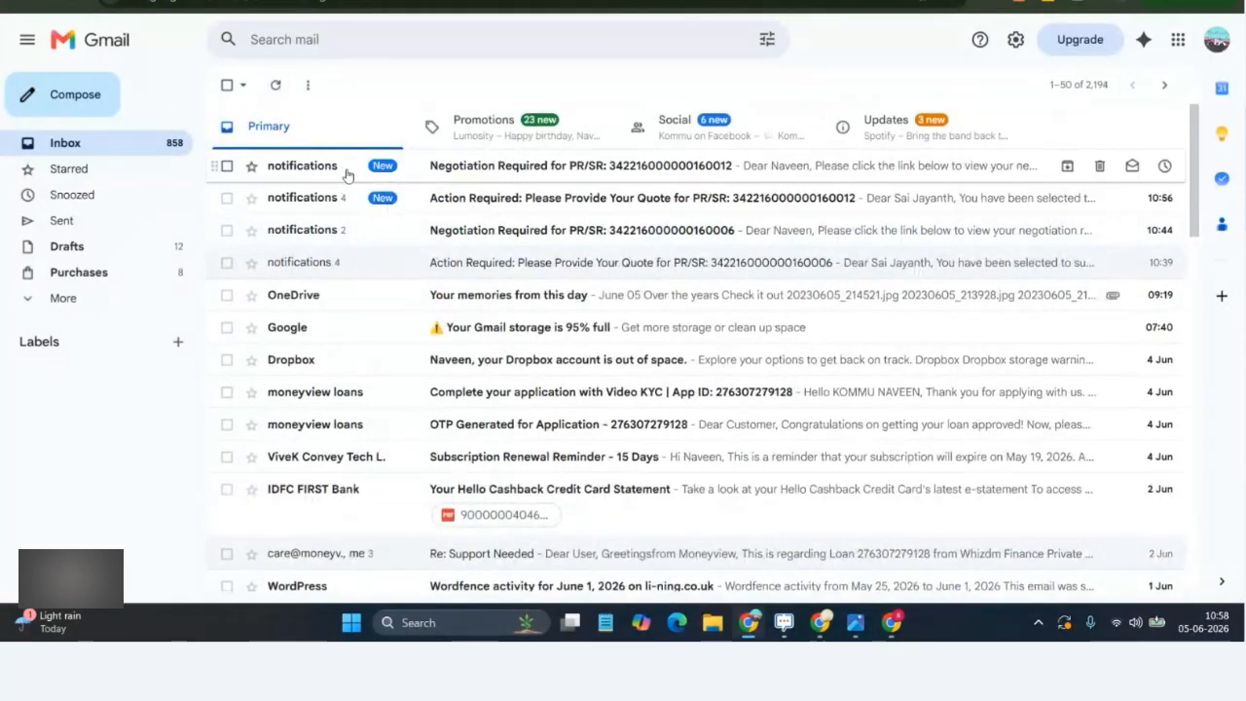
{"action": "left_click", "coordinate": [462, 170]}
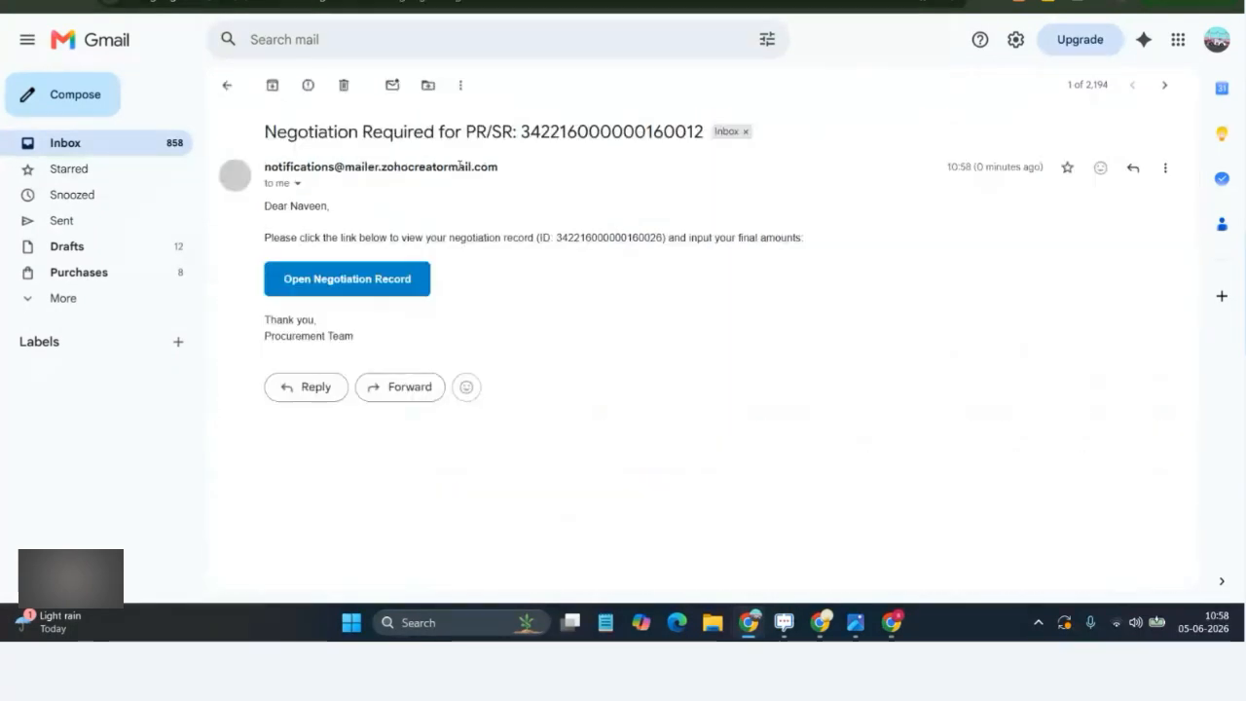
Step: Open the PR/SR 15 negotiation record for editing through the e-mail's link and read the note about accepting the amount
{"action": "left_click", "coordinate": [352, 280]}
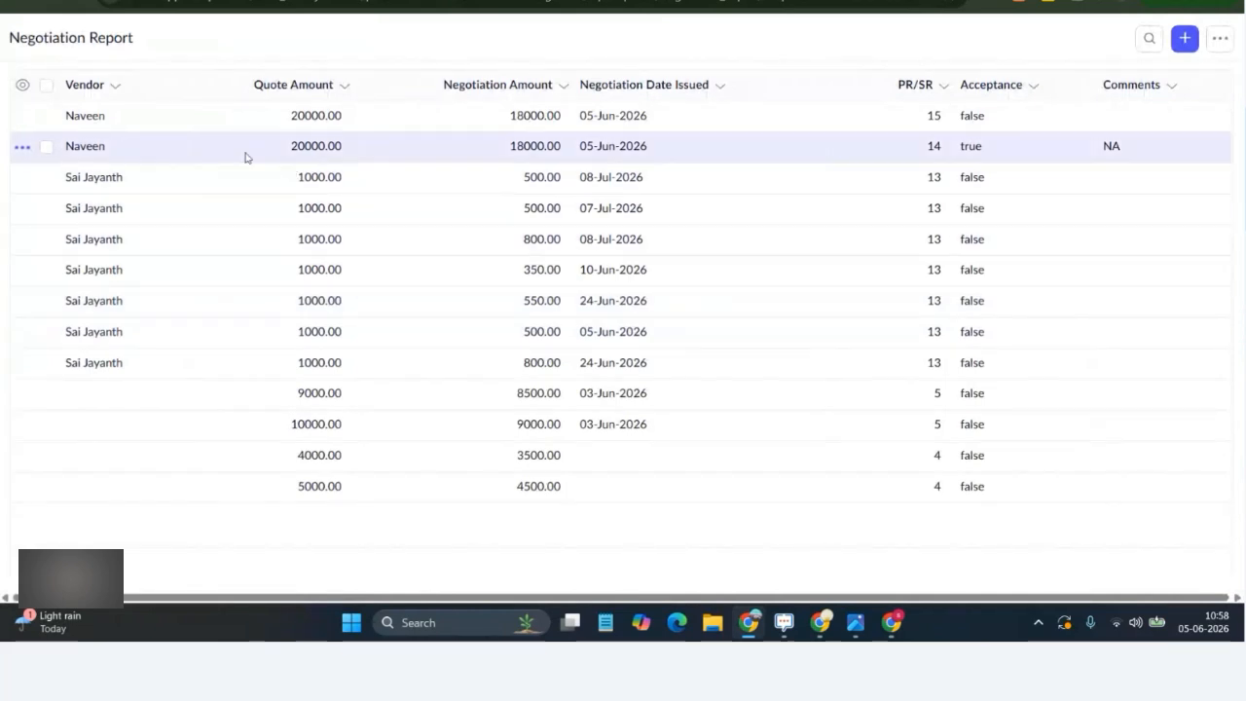
{"action": "left_click", "coordinate": [86, 118]}
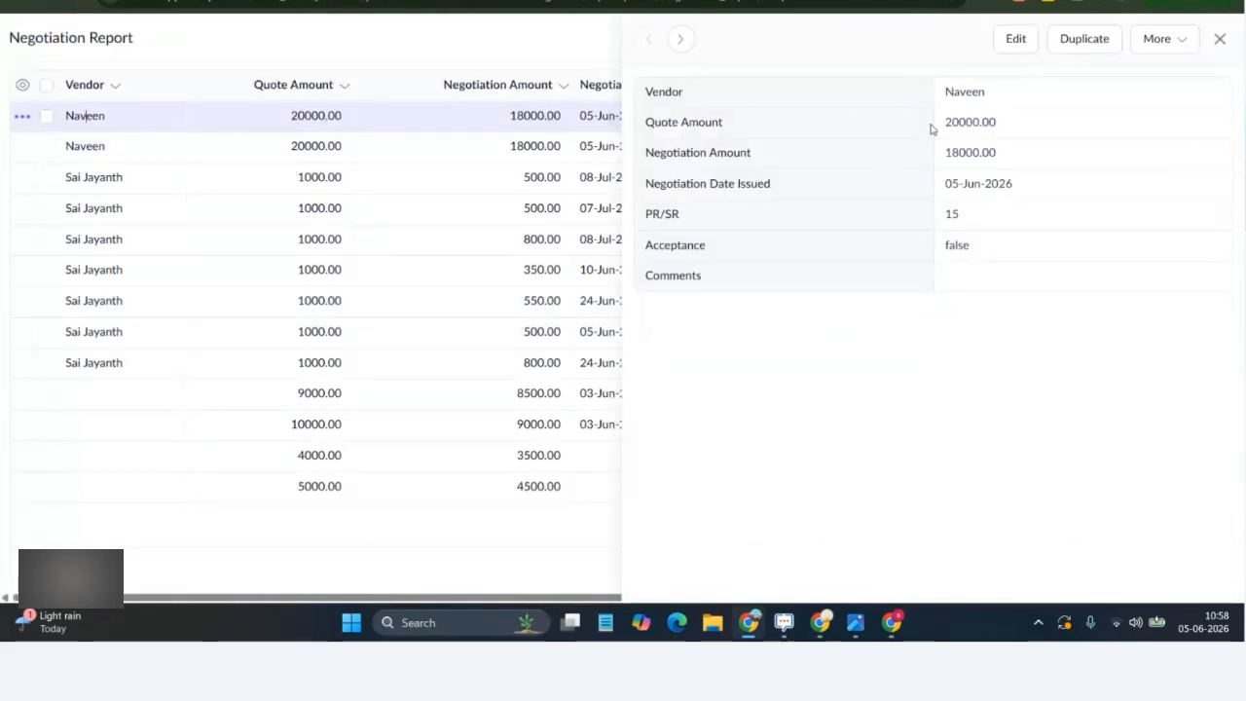
{"action": "left_click", "coordinate": [1013, 41]}
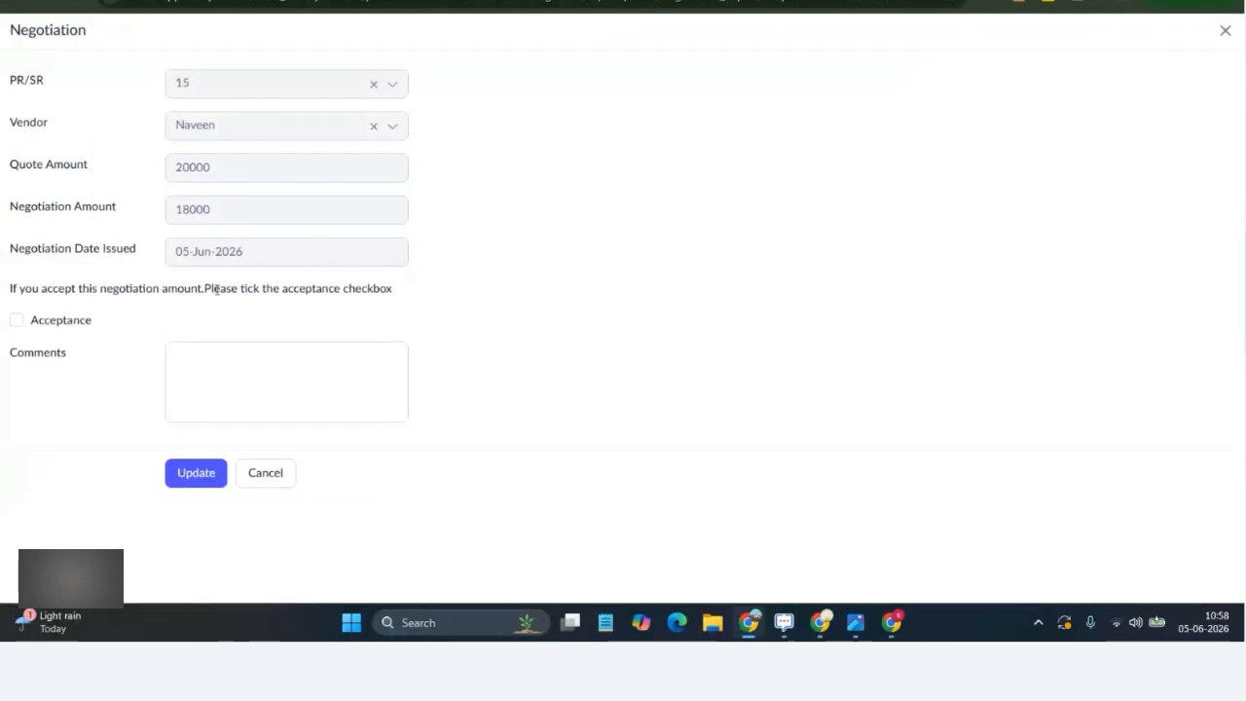
{"action": "left_click_drag", "start_coordinate": [44, 288], "coordinate": [240, 311]}
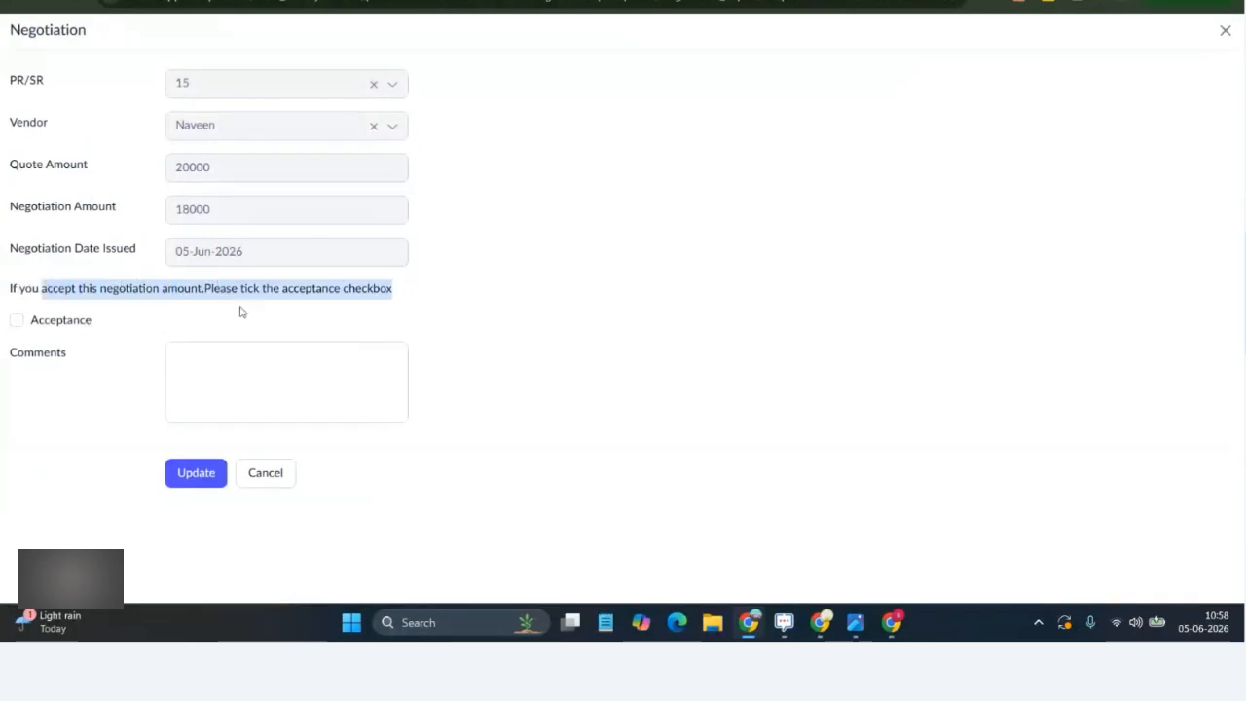
{"action": "left_click", "coordinate": [246, 319]}
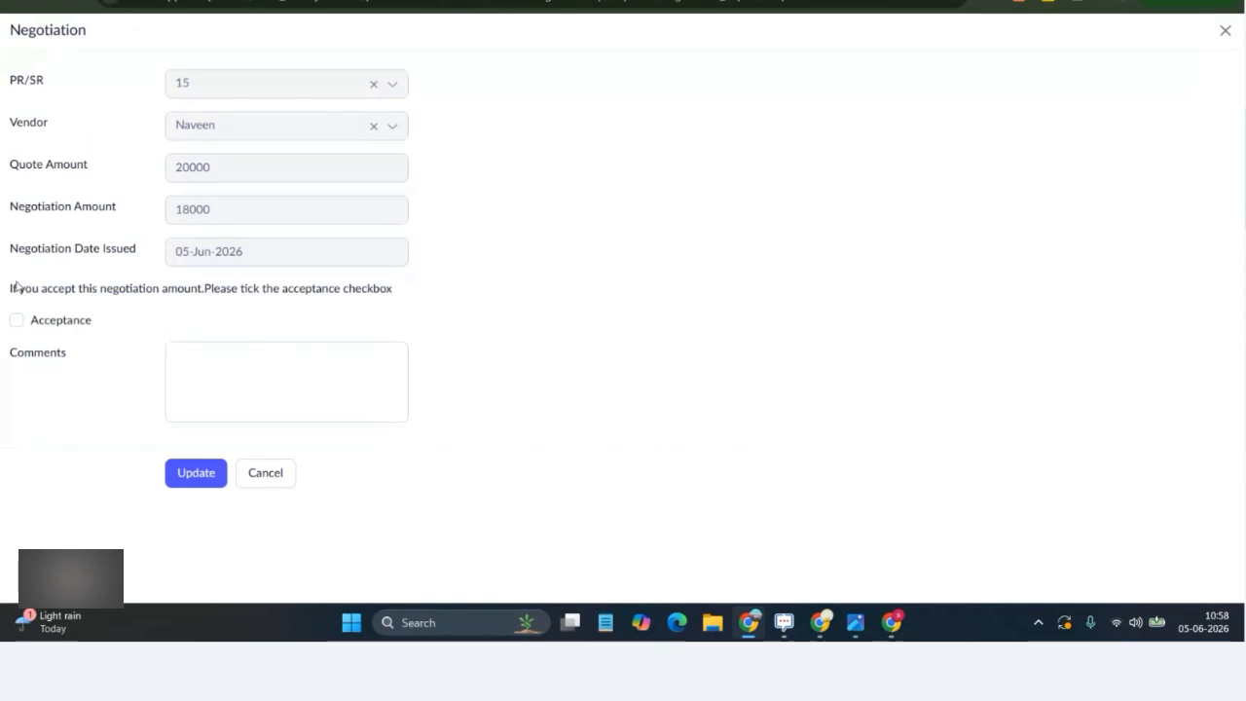
{"action": "left_click_drag", "start_coordinate": [16, 285], "coordinate": [87, 302]}
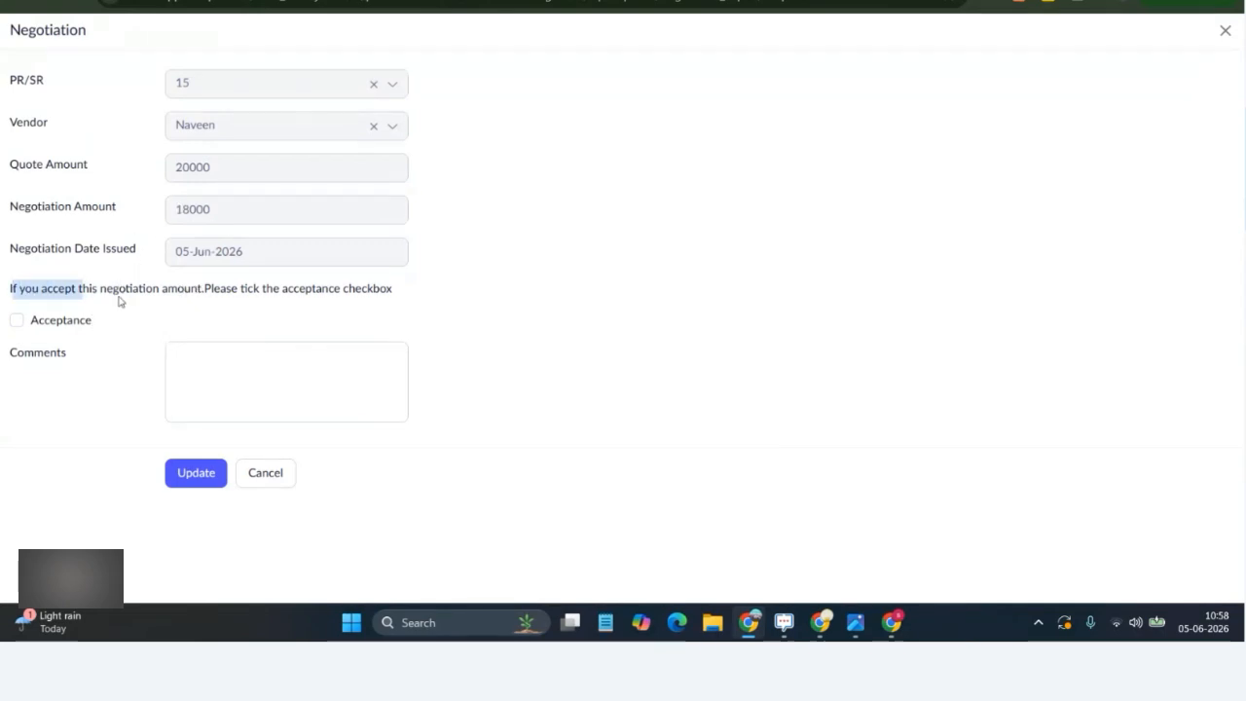
{"action": "left_click", "coordinate": [22, 290]}
{"action": "left_click_drag", "start_coordinate": [17, 289], "coordinate": [113, 299]}
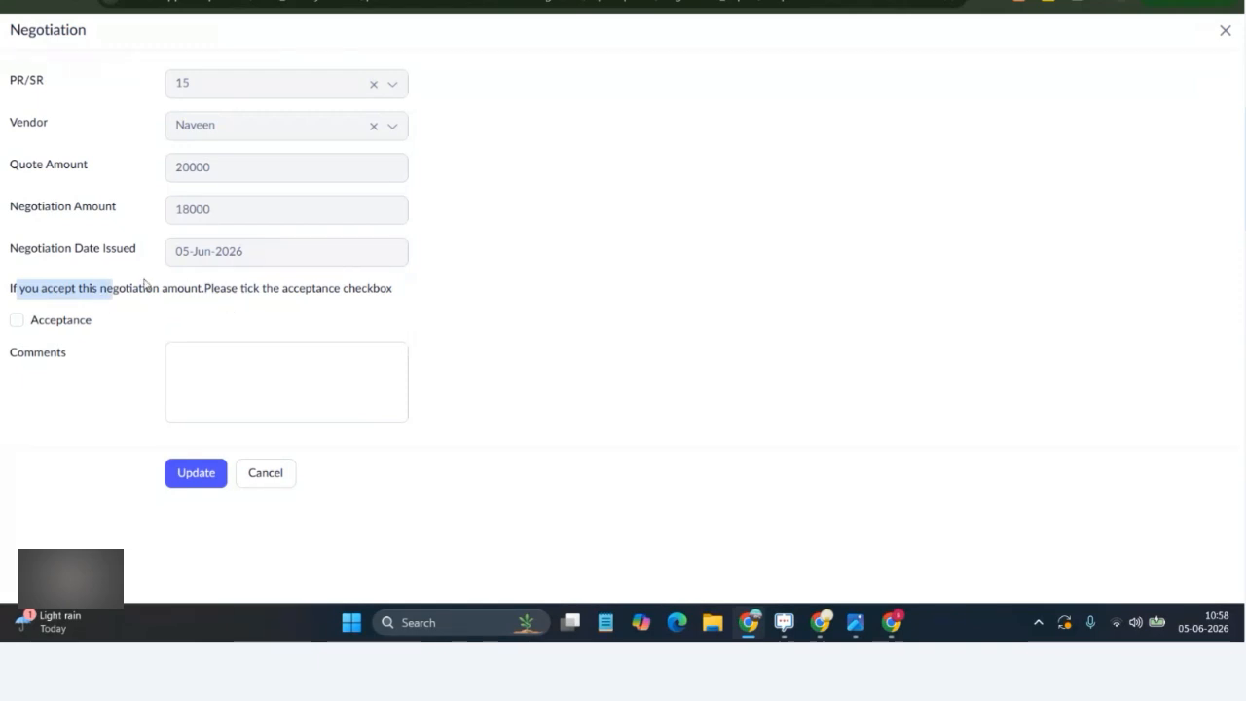
Step: Mark the negotiation amount as accepted, enter the comment NA and update the record
{"action": "left_click", "coordinate": [17, 319]}
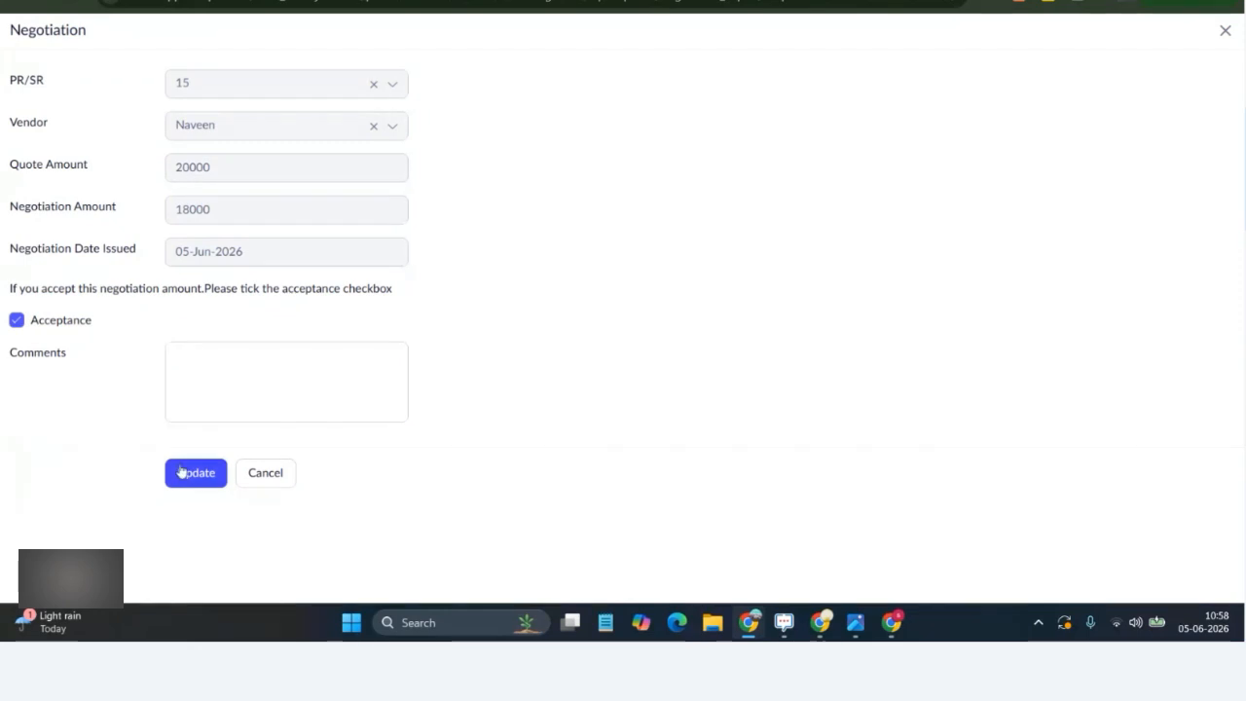
{"action": "left_click", "coordinate": [246, 399]}
{"action": "type", "text": "NA"}
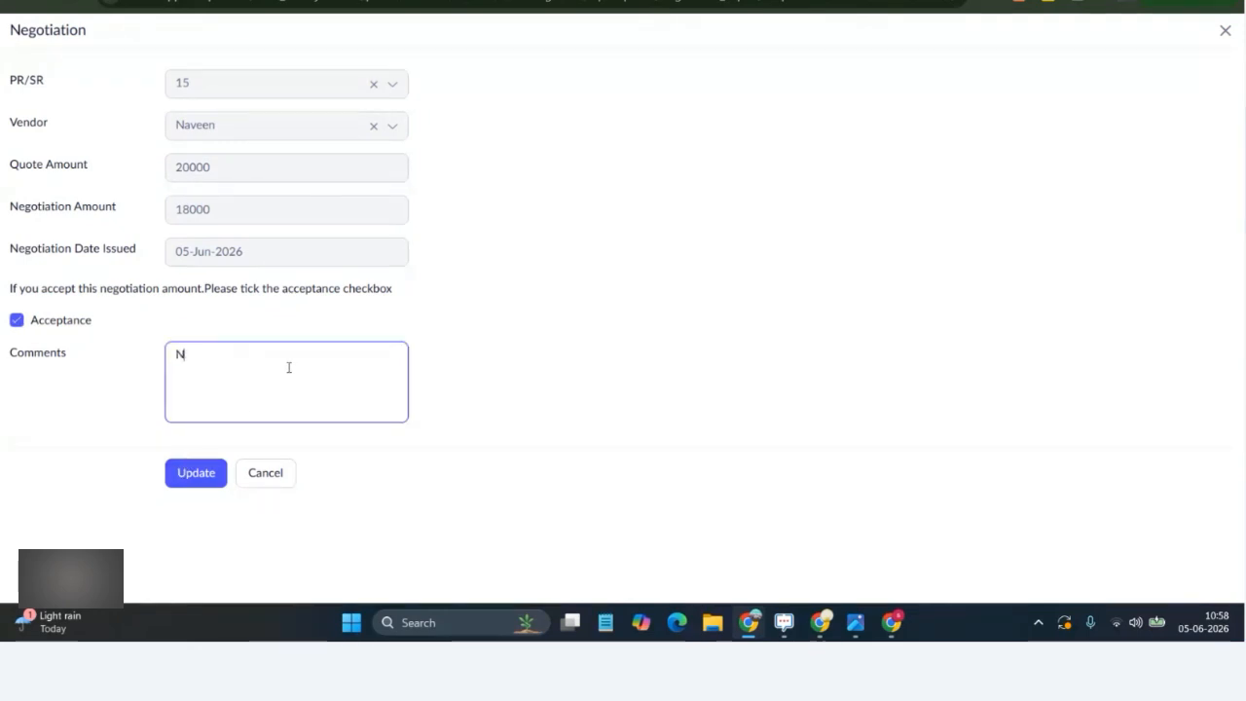
{"action": "left_click", "coordinate": [197, 474]}
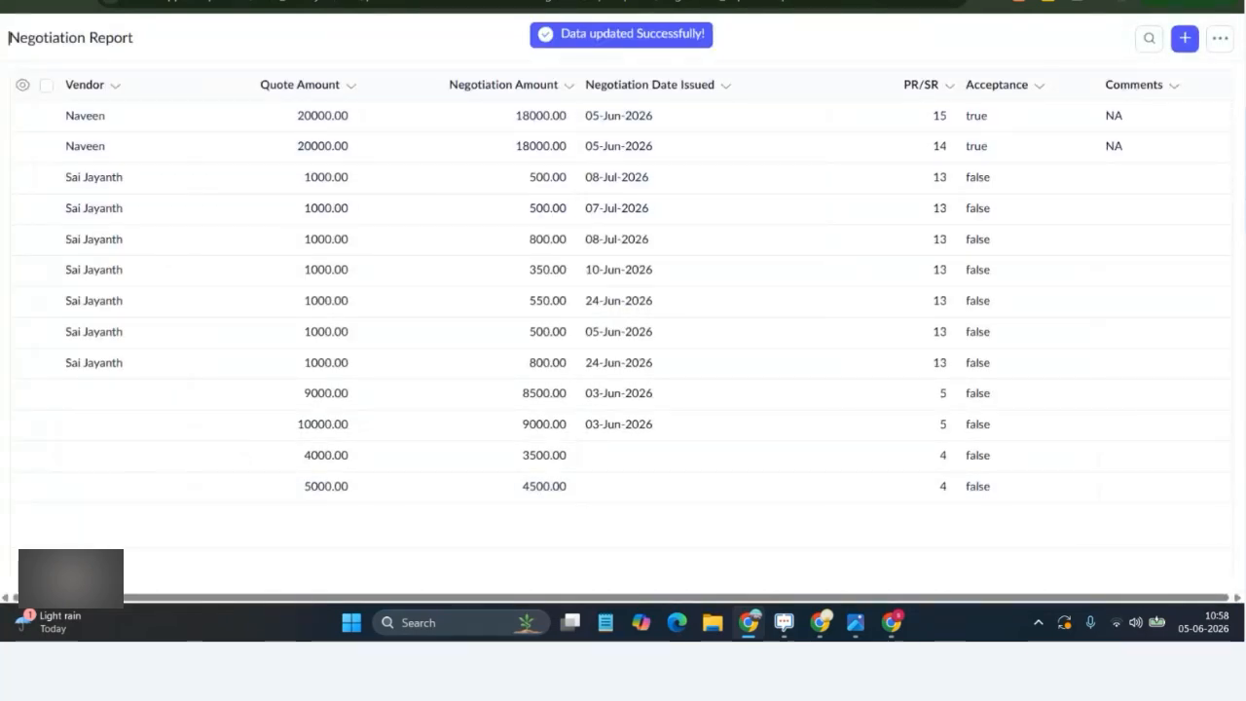
Step: Switch to the Procurement and Warehouse Management window and examine the newest PR/SR 15 record's amount and acceptance in the Negotiation Report
{"action": "key", "text": "alt+Tab"}
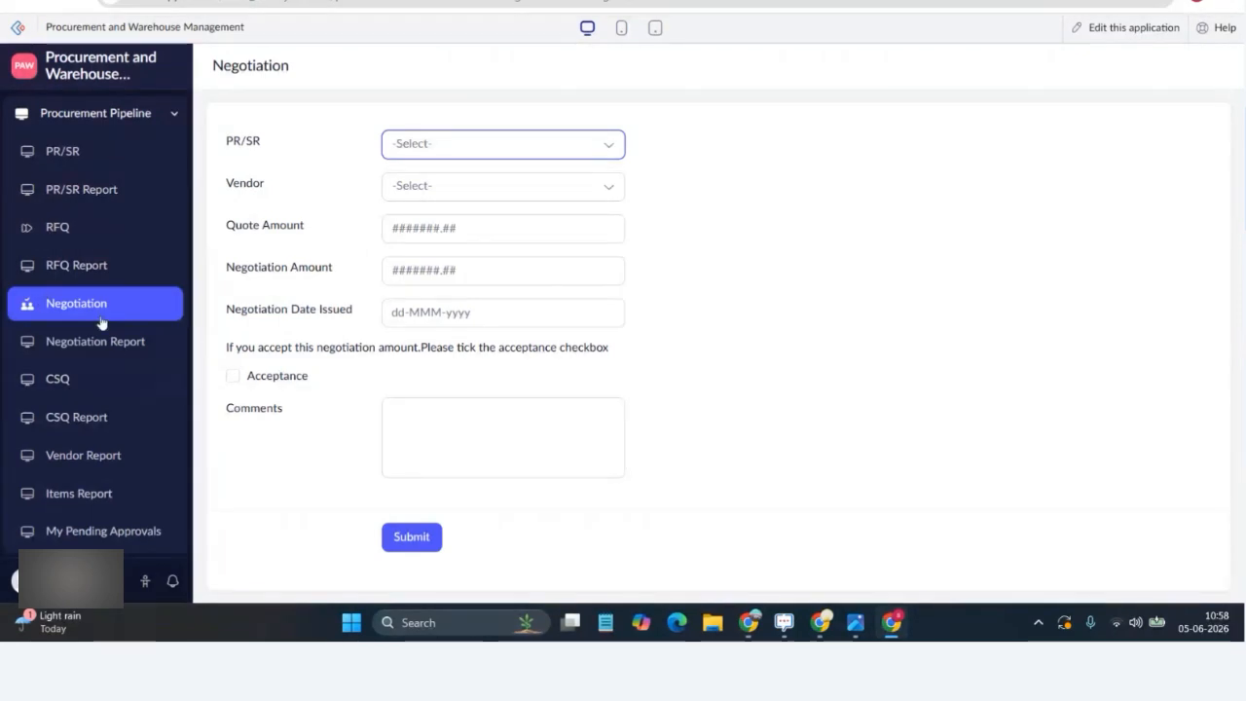
{"action": "left_click", "coordinate": [97, 346]}
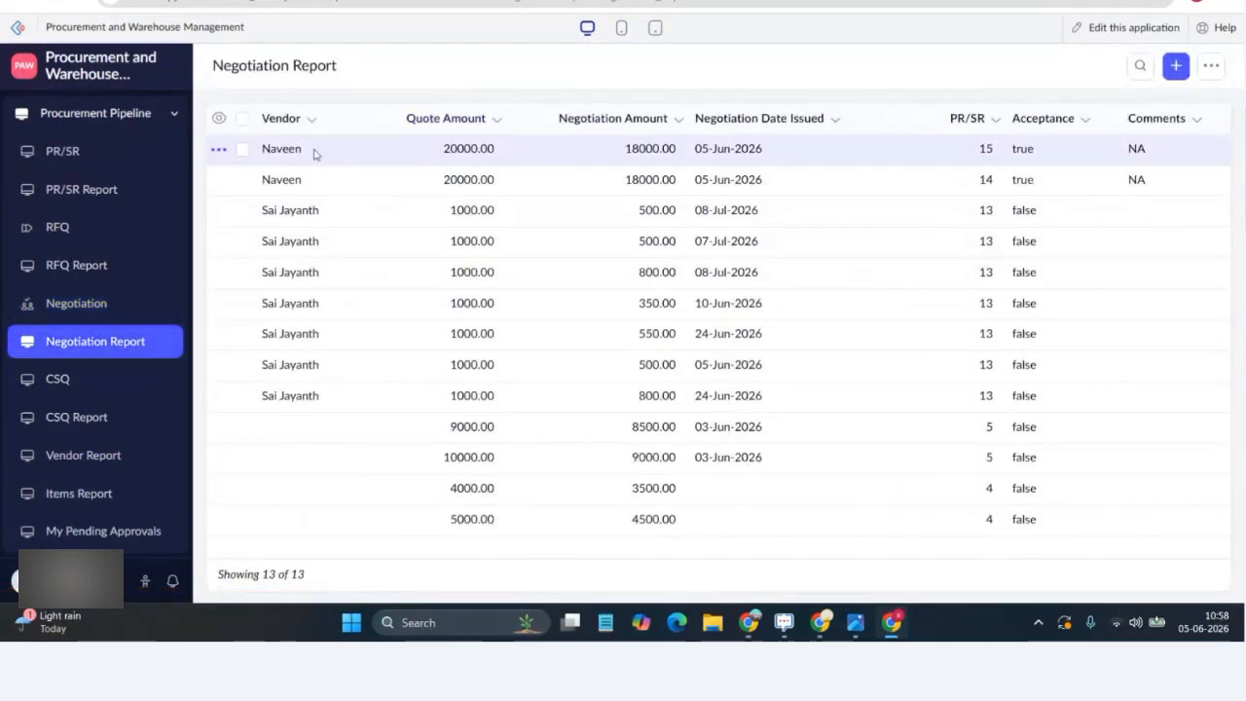
{"action": "left_click", "coordinate": [292, 152]}
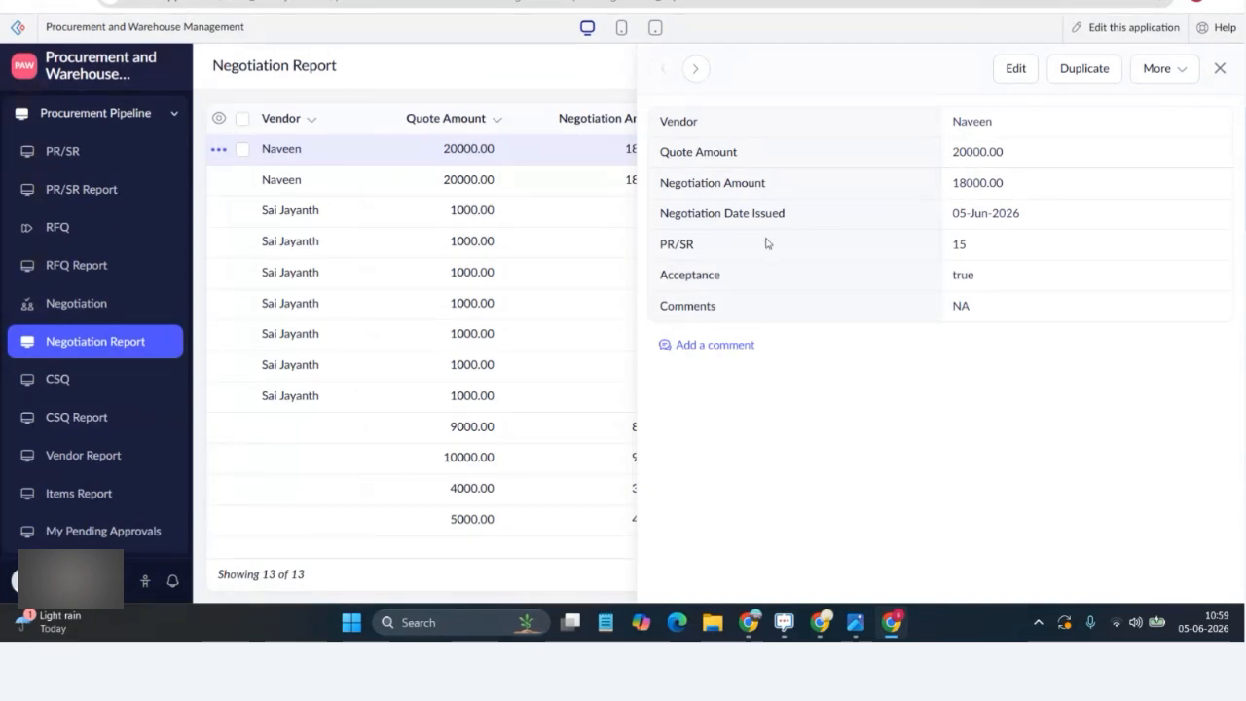
{"action": "left_click_drag", "start_coordinate": [697, 276], "coordinate": [747, 275]}
{"action": "left_click_drag", "start_coordinate": [957, 277], "coordinate": [966, 282]}
{"action": "left_click_drag", "start_coordinate": [962, 191], "coordinate": [996, 188]}
{"action": "left_click_drag", "start_coordinate": [955, 277], "coordinate": [999, 282]}
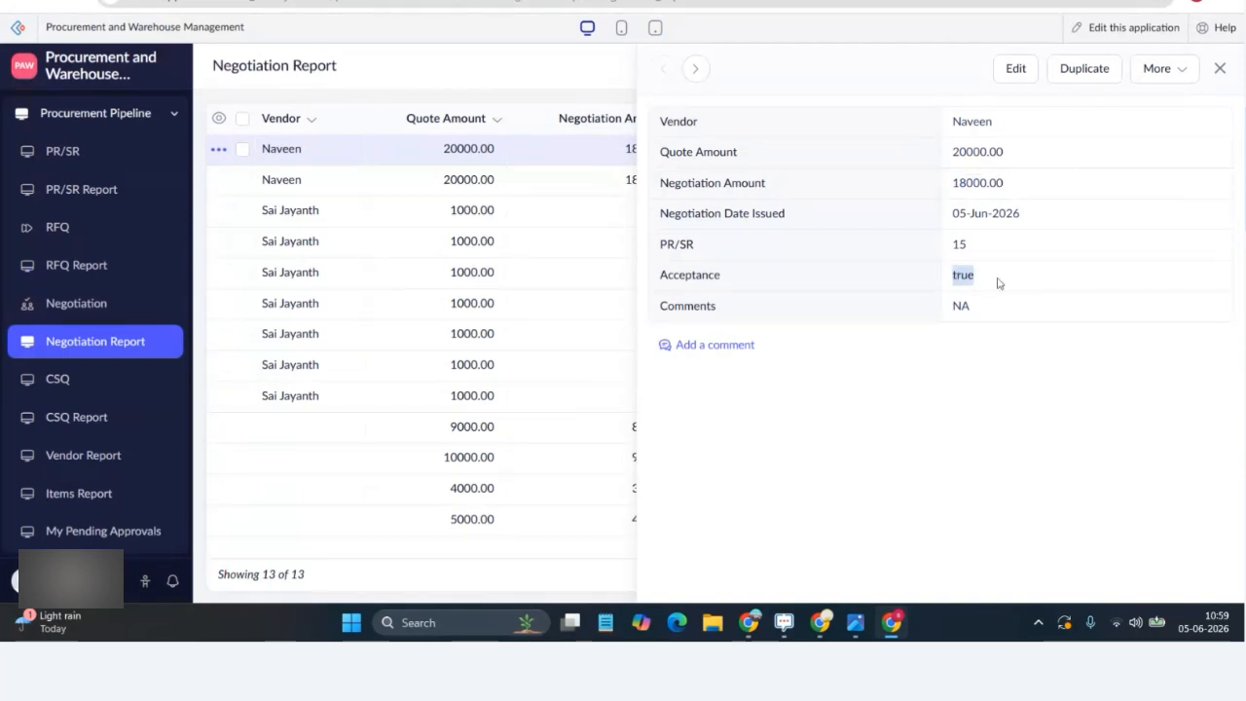
{"action": "left_click", "coordinate": [907, 346]}
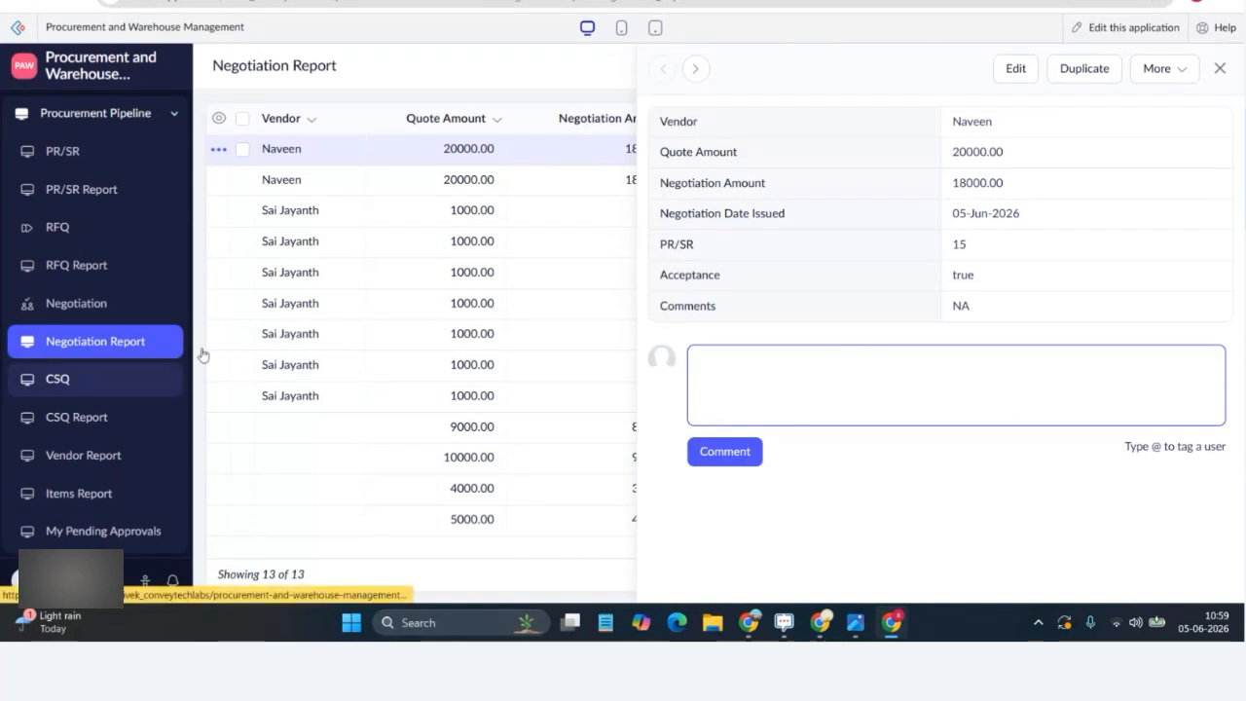
Step: Start another negotiation for PR/SR 15 and select the vendor with the higher quote
{"action": "left_click", "coordinate": [64, 381]}
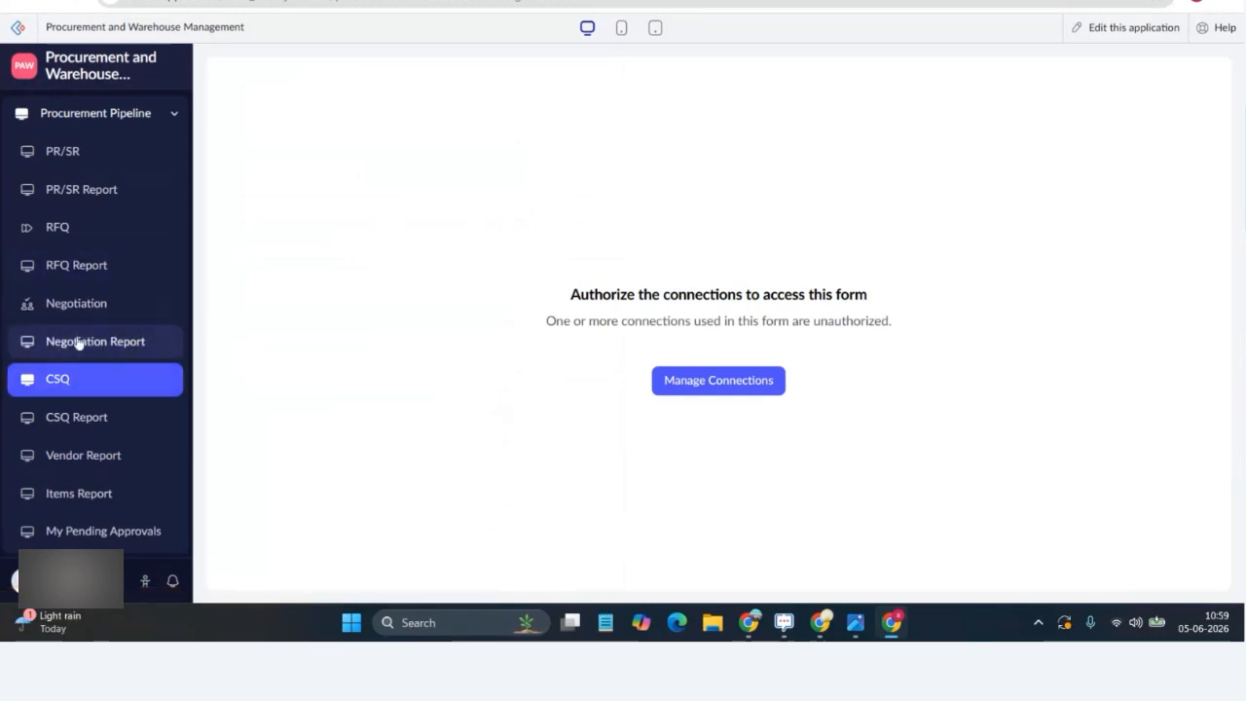
{"action": "left_click", "coordinate": [82, 343]}
{"action": "left_click", "coordinate": [80, 310]}
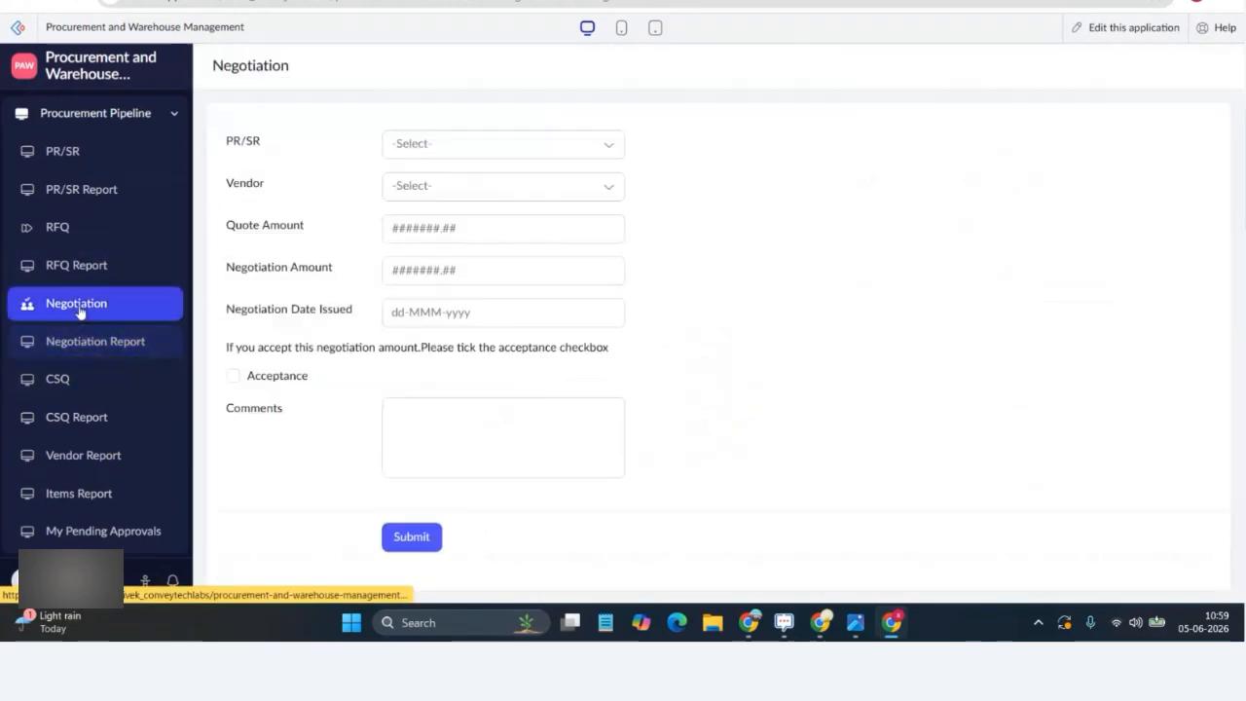
{"action": "left_click", "coordinate": [405, 143]}
{"action": "scroll", "coordinate": [443, 360], "scroll_direction": "down", "scroll_amount": 3}
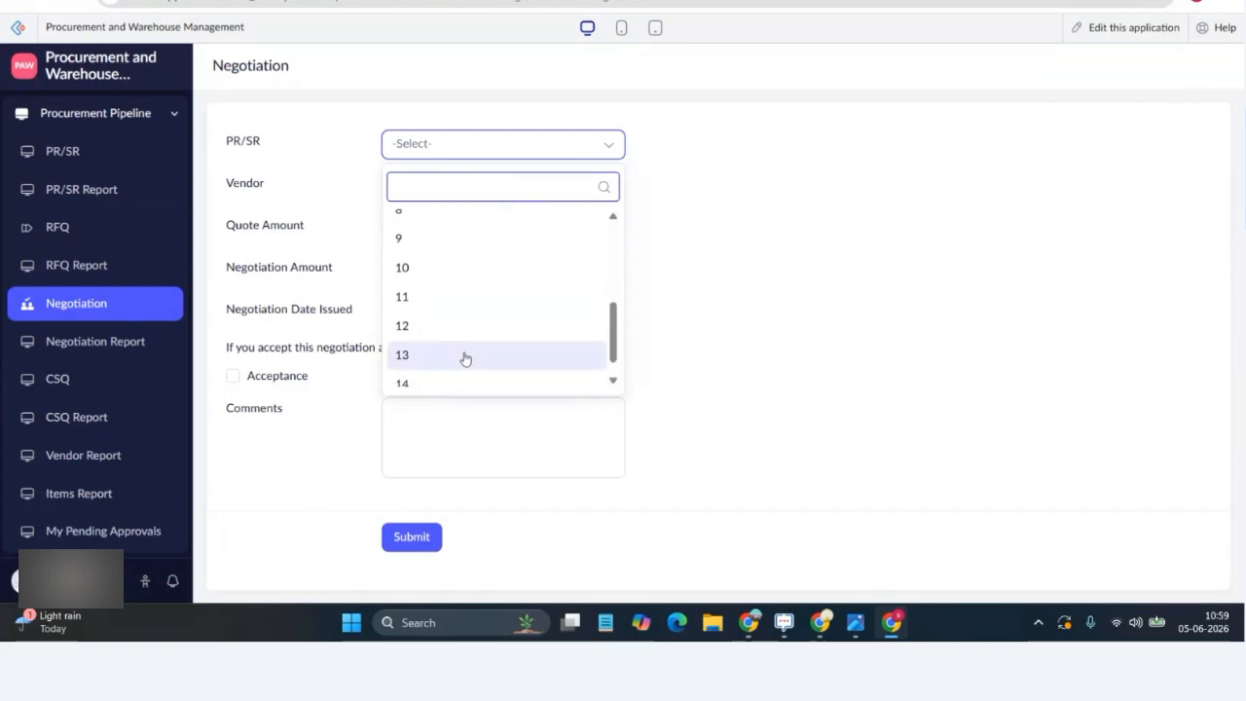
{"action": "left_click", "coordinate": [454, 371]}
{"action": "left_click", "coordinate": [454, 190]}
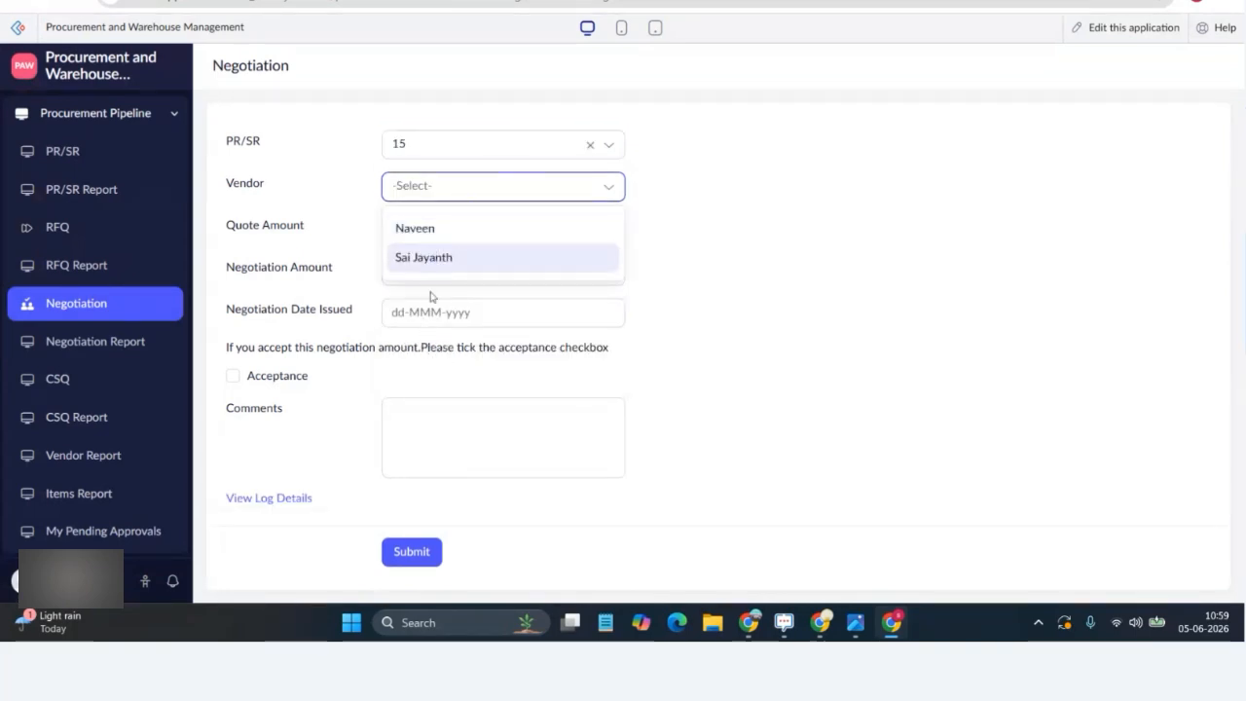
{"action": "left_click", "coordinate": [431, 255]}
Step: Set the negotiation amount to 20000 and the negotiation issue date to 05-Jun-2026, and submit the negotiation
{"action": "left_click", "coordinate": [427, 269]}
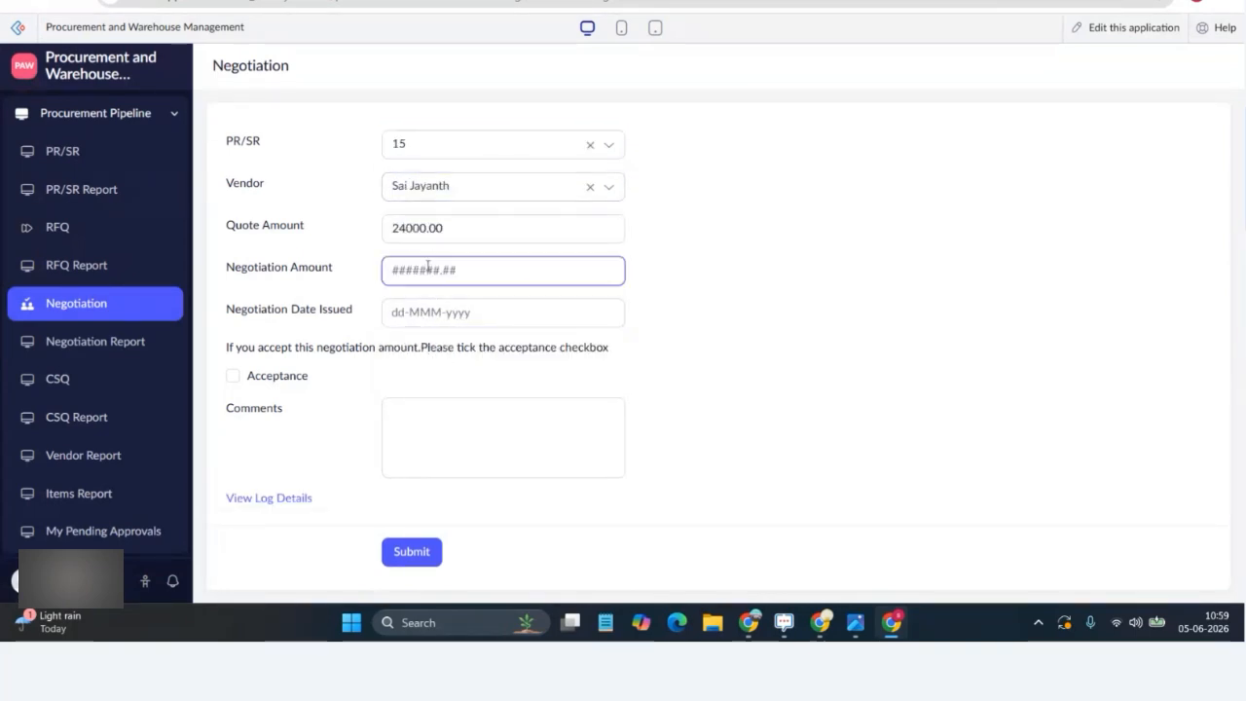
{"action": "type", "text": "20000"}
{"action": "left_click", "coordinate": [435, 310]}
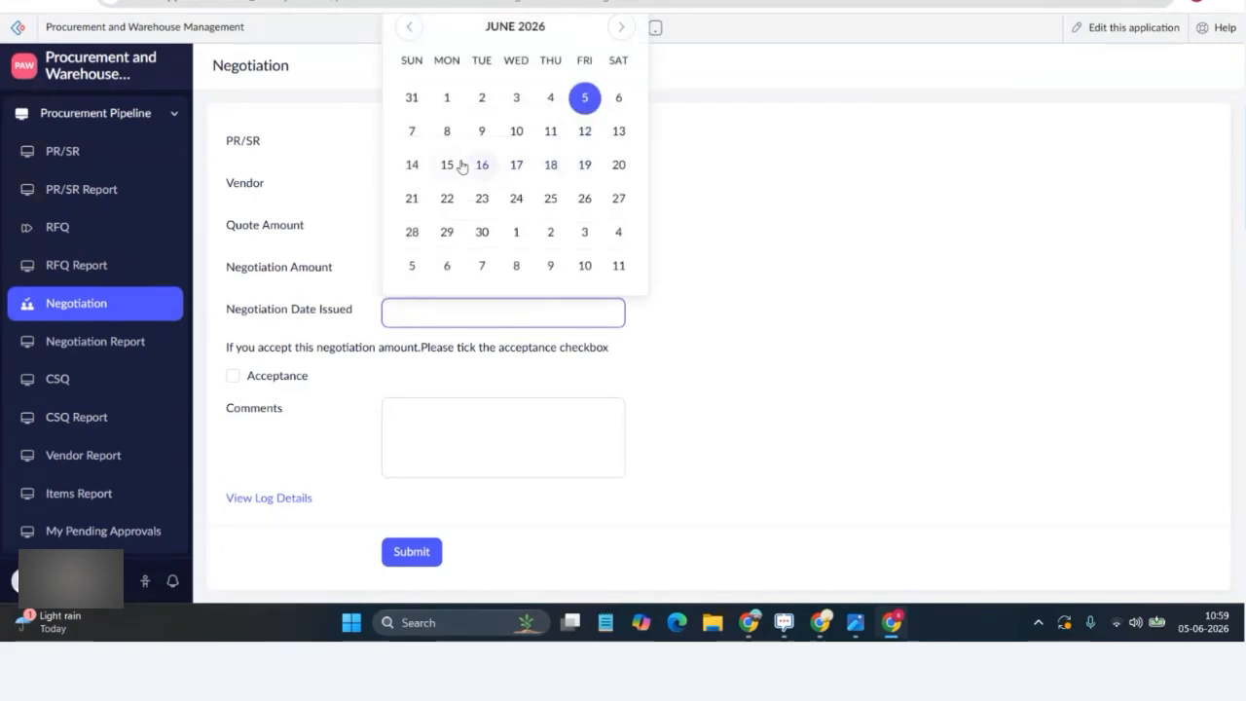
{"action": "left_click", "coordinate": [582, 99]}
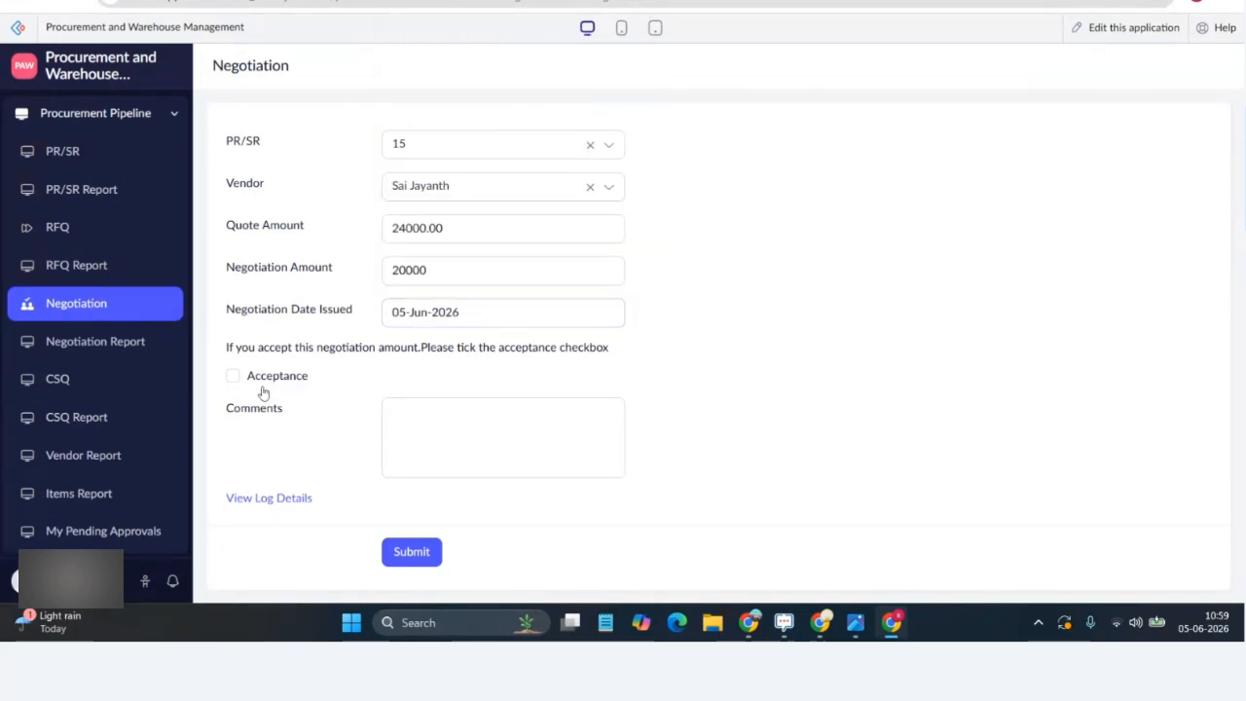
{"action": "left_click", "coordinate": [411, 553]}
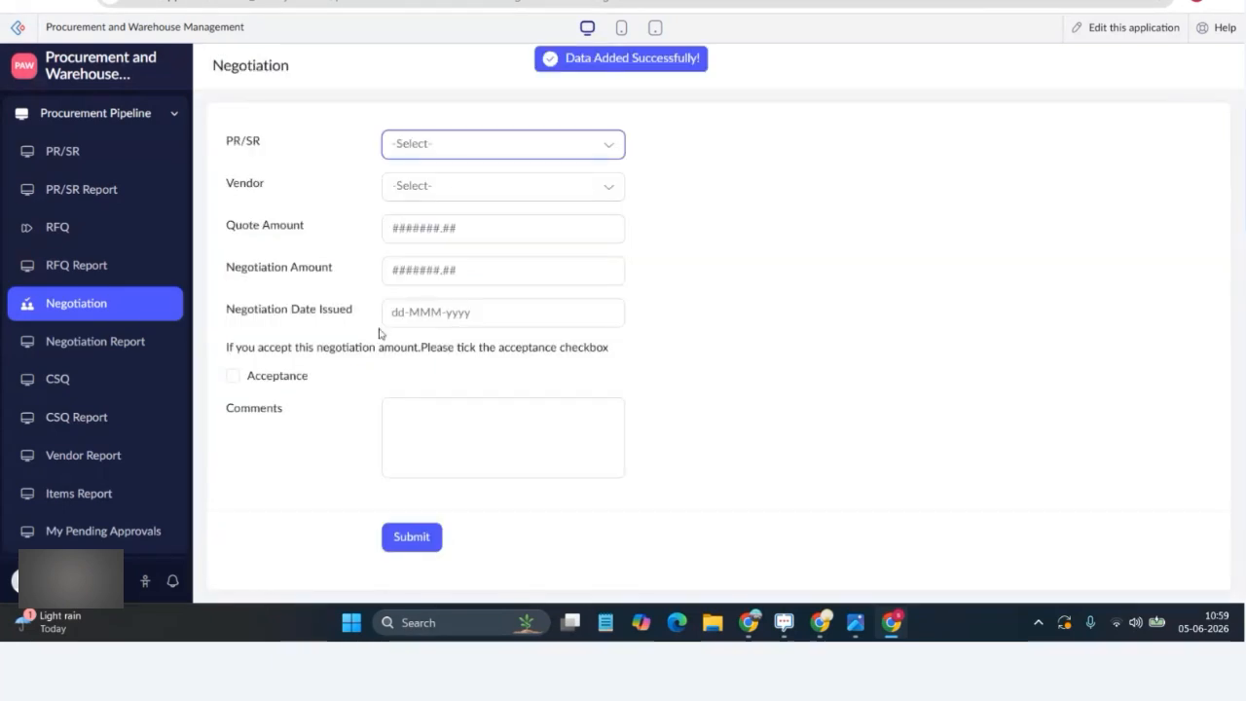
Step: Switch to the Gmail inbox, open the latest negotiation request thread and check which vendor the newest message addresses
{"action": "key", "text": "alt+Tab"}
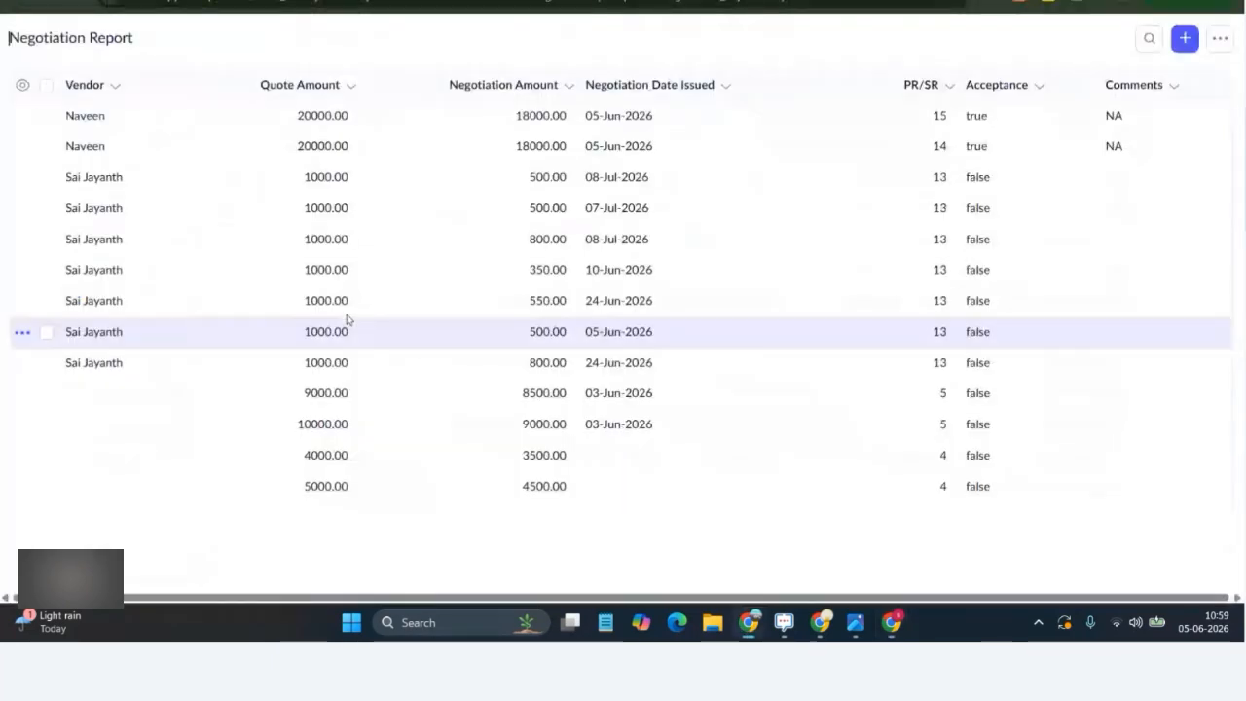
{"action": "key", "text": "alt+Tab"}
{"action": "left_click", "coordinate": [225, 87]}
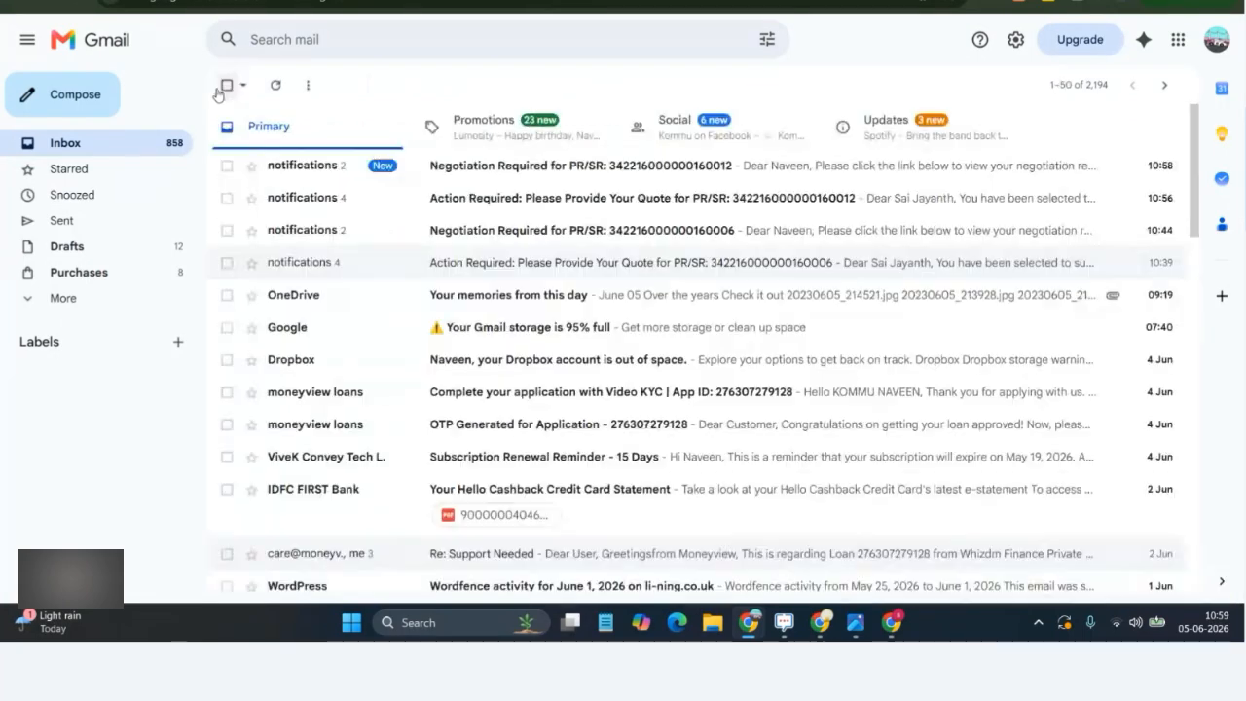
{"action": "left_click", "coordinate": [490, 174]}
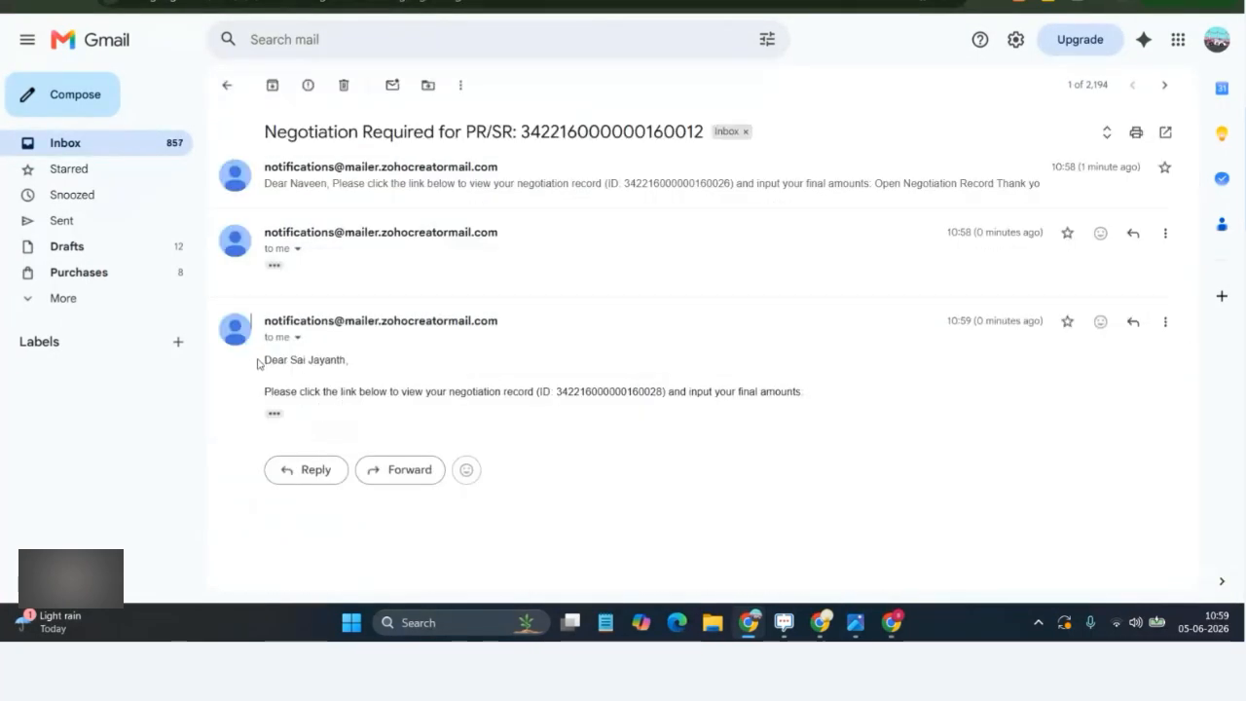
{"action": "left_click_drag", "start_coordinate": [257, 363], "coordinate": [360, 364]}
{"action": "left_click", "coordinate": [364, 372]}
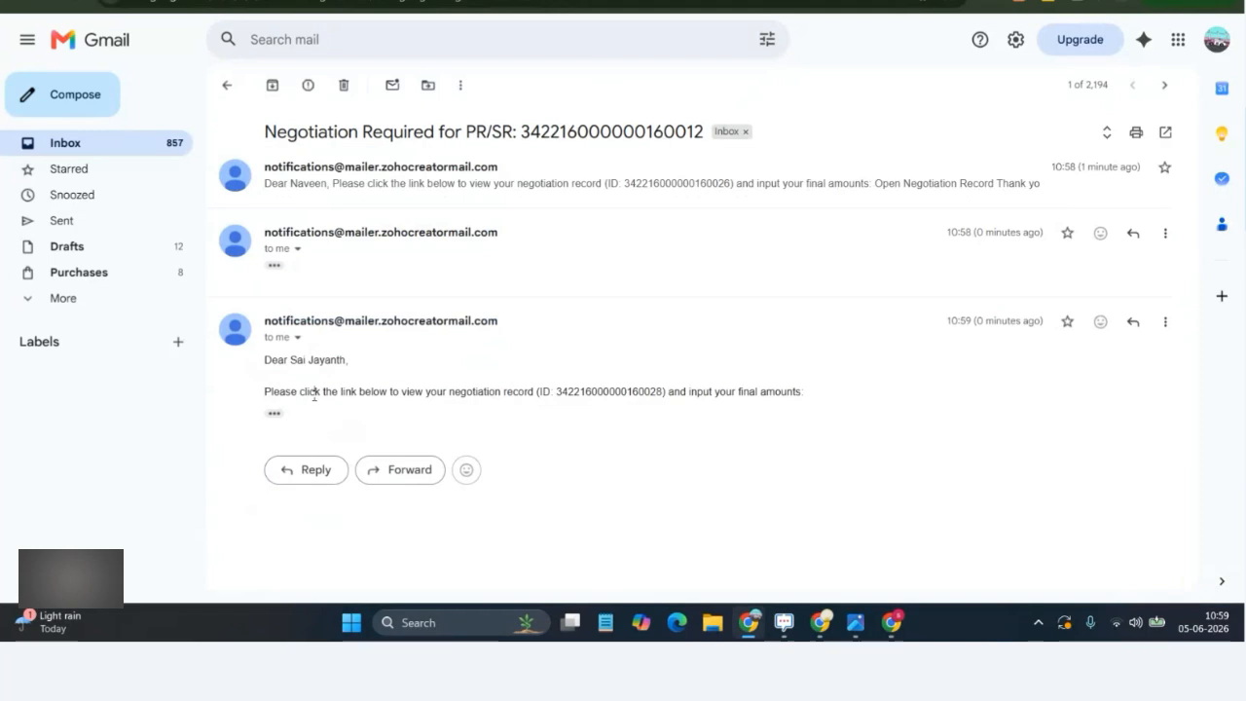
Step: Expand the newest message's trimmed content, follow its link to the Negotiation Report and open the second vendor's PR/SR 15 record
{"action": "left_click", "coordinate": [275, 413]}
{"action": "scroll", "coordinate": [478, 432], "scroll_direction": "down", "scroll_amount": 1}
{"action": "left_click", "coordinate": [326, 396]}
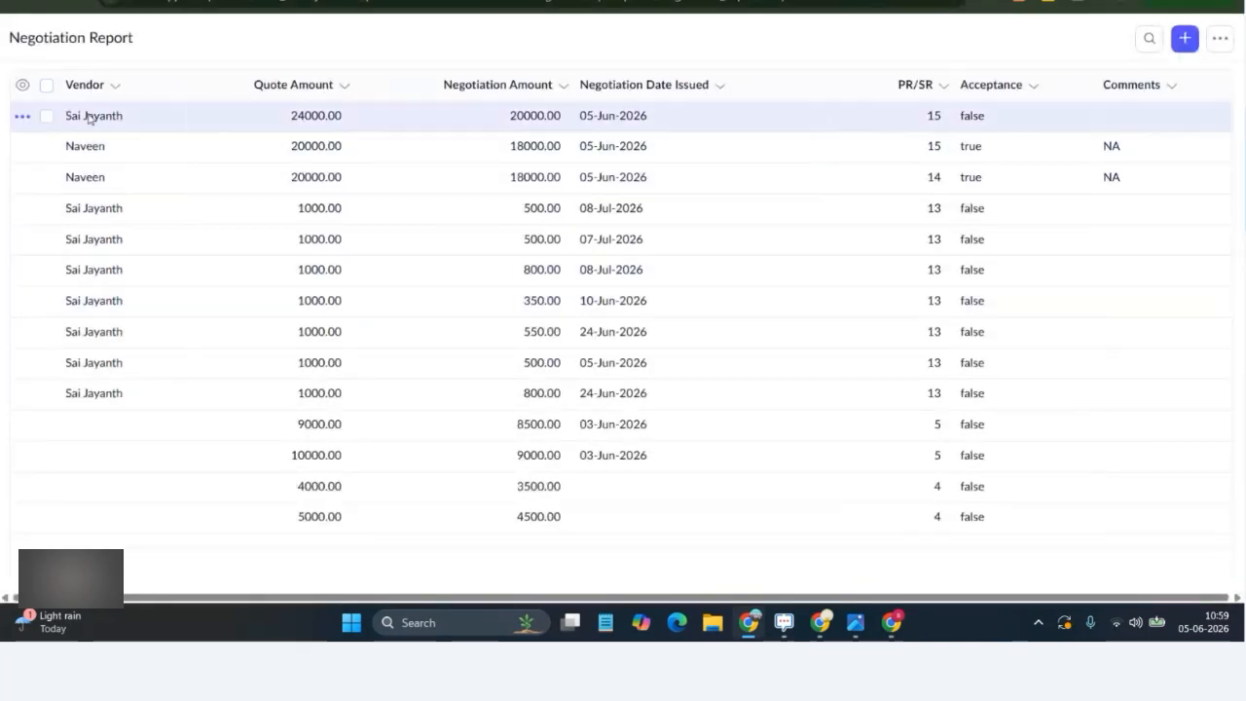
{"action": "left_click", "coordinate": [88, 117]}
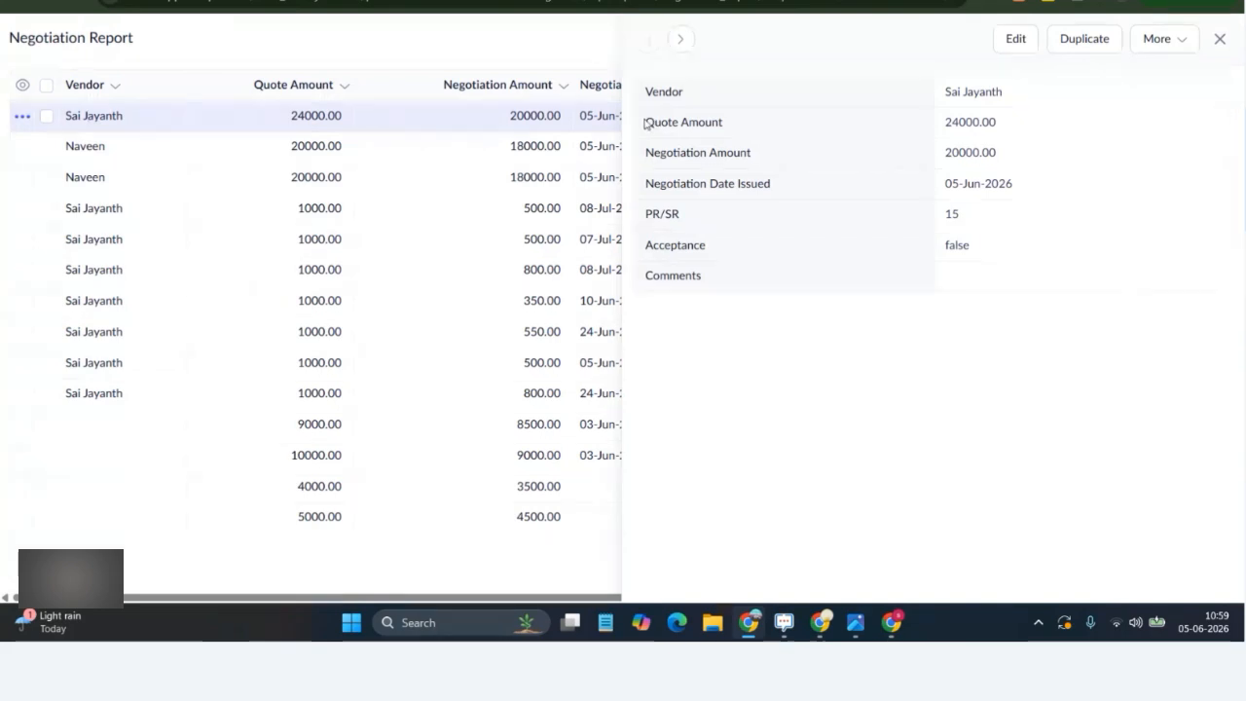
Step: Edit the open PR/SR 15 negotiation record, mark the negotiation amount as accepted without comments, and save the update
{"action": "left_click_drag", "start_coordinate": [647, 124], "coordinate": [1002, 190]}
{"action": "left_click", "coordinate": [959, 210]}
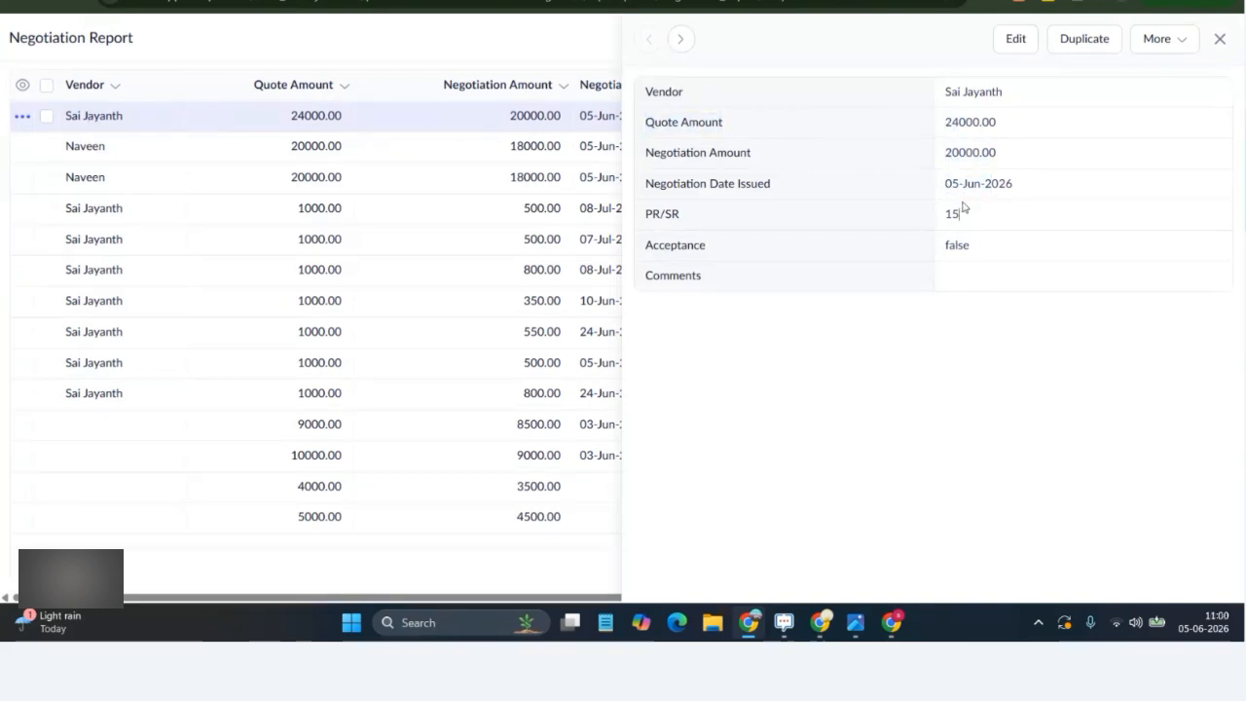
{"action": "left_click", "coordinate": [1014, 39]}
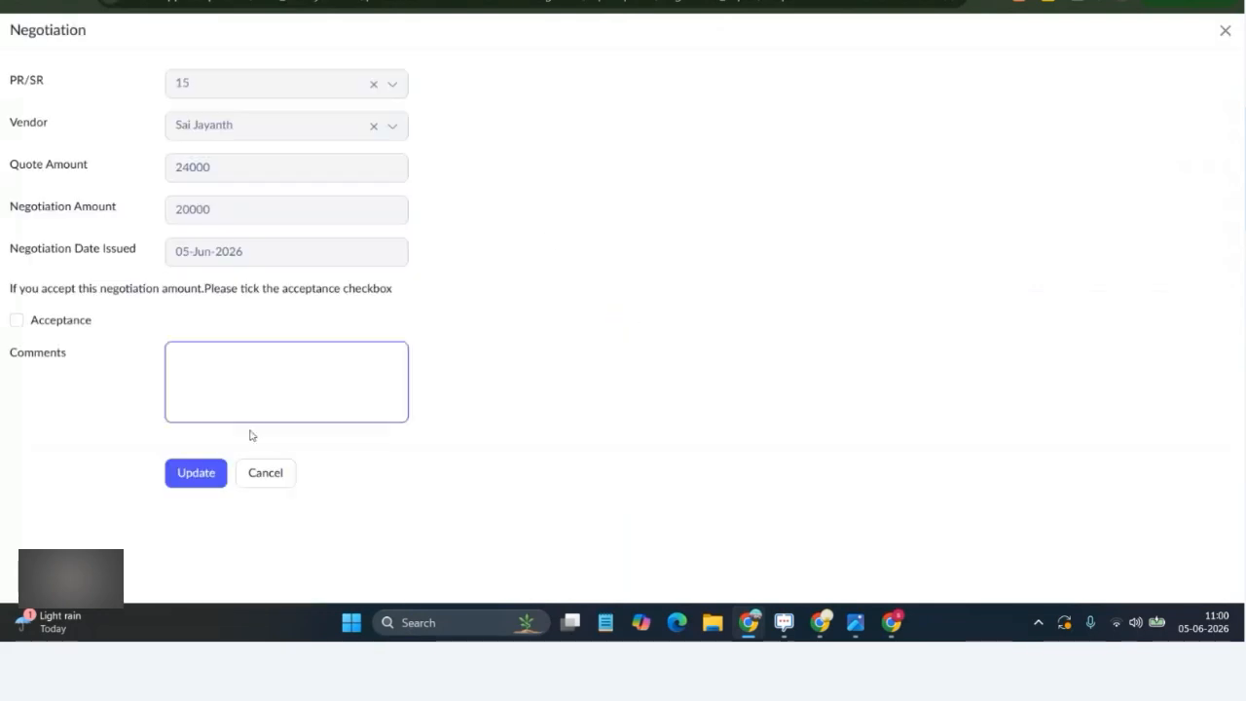
{"action": "left_click", "coordinate": [18, 323]}
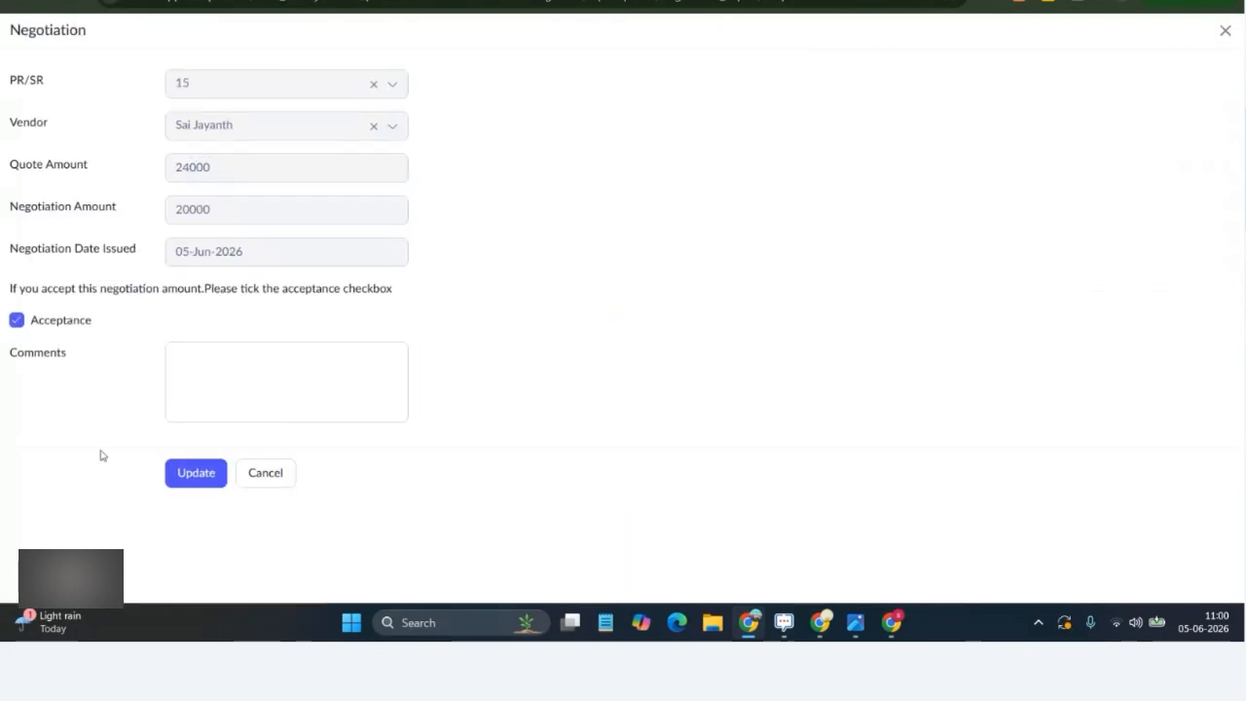
{"action": "left_click", "coordinate": [196, 474]}
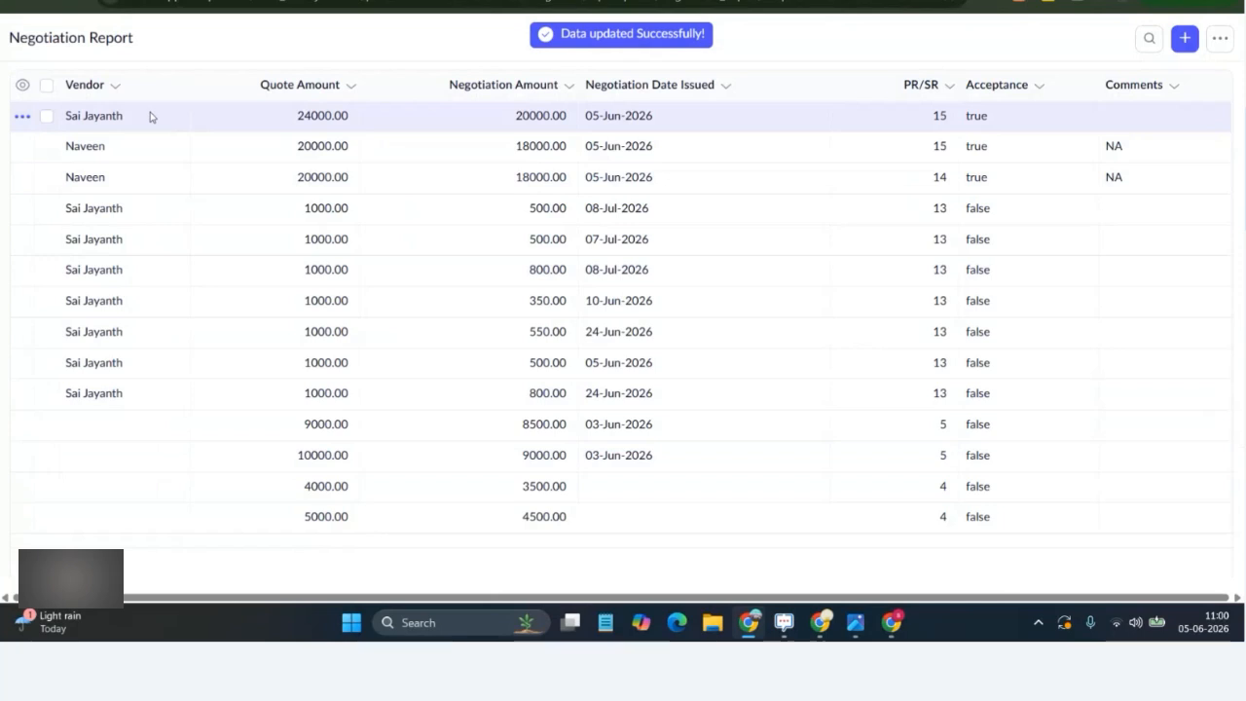
Step: Switch to the Procurement and Warehouse Management app, check the Negotiation Report, and open the CSQ form's connection management
{"action": "key", "text": "alt+Tab"}
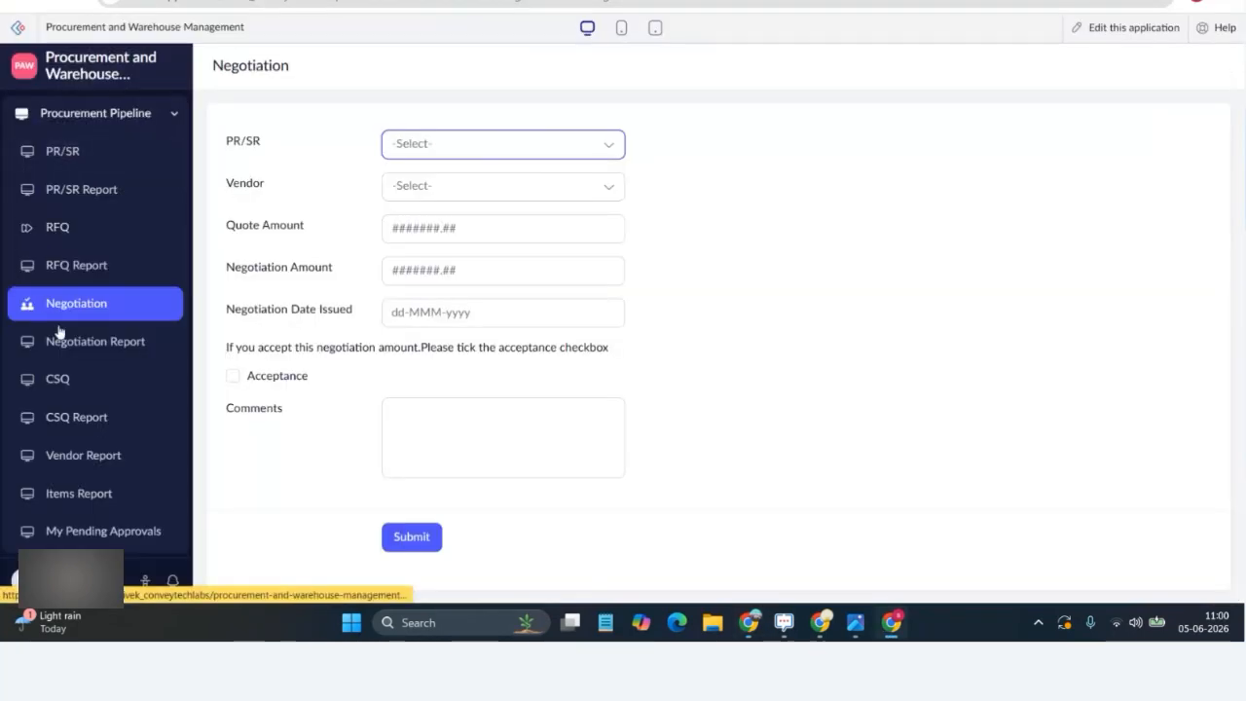
{"action": "left_click", "coordinate": [91, 340]}
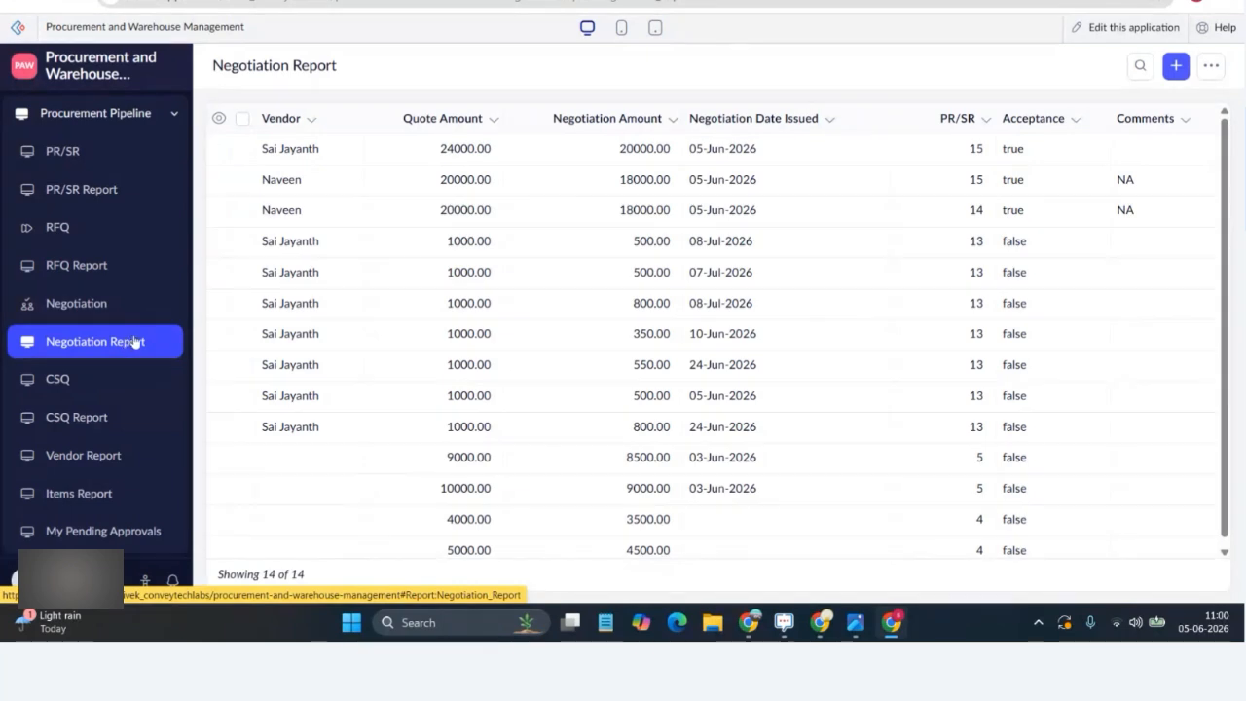
{"action": "left_click", "coordinate": [92, 386]}
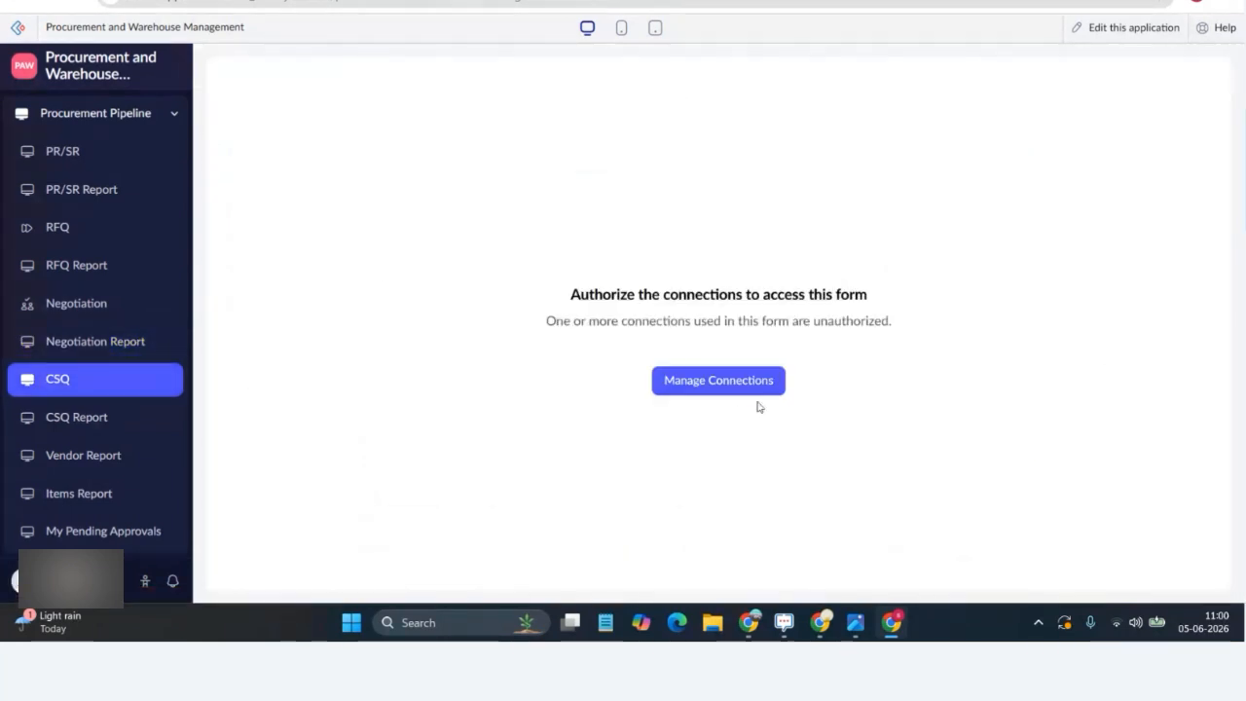
{"action": "left_click", "coordinate": [700, 381]}
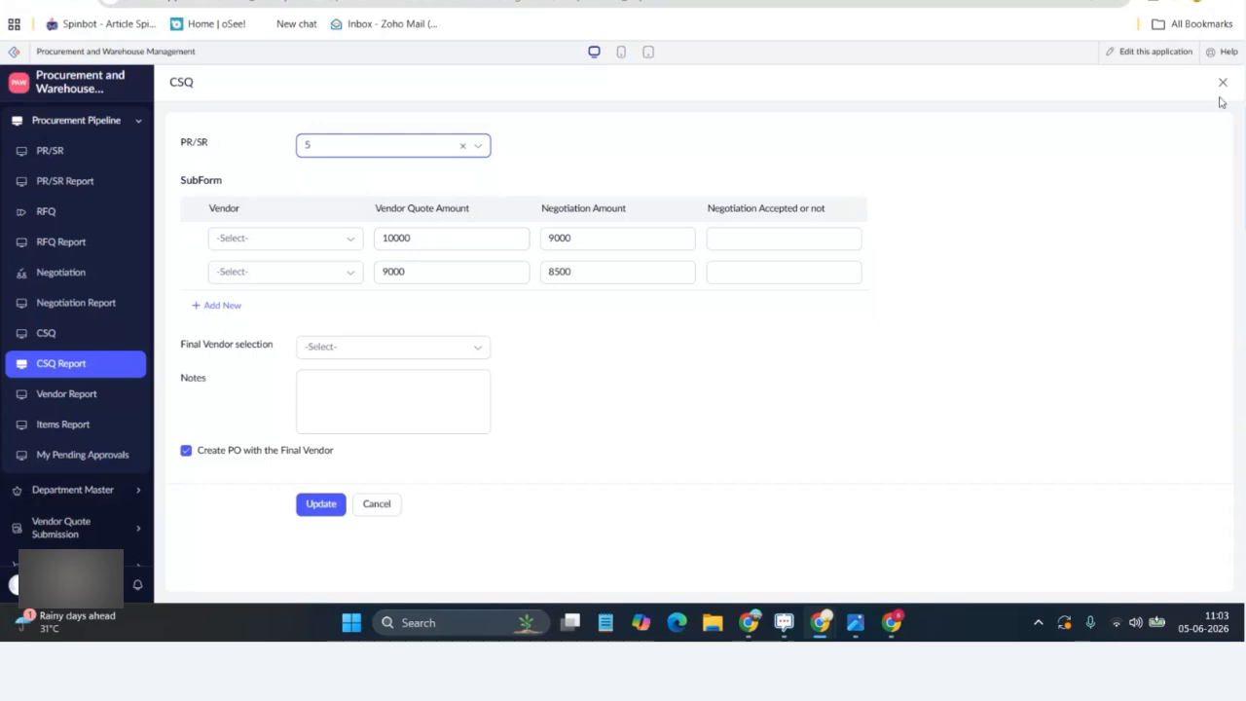
Step: Reopen the PR/SR 5 record from the CSQ Report for editing and check the vendor choices in the first subform row
{"action": "left_click", "coordinate": [1224, 83]}
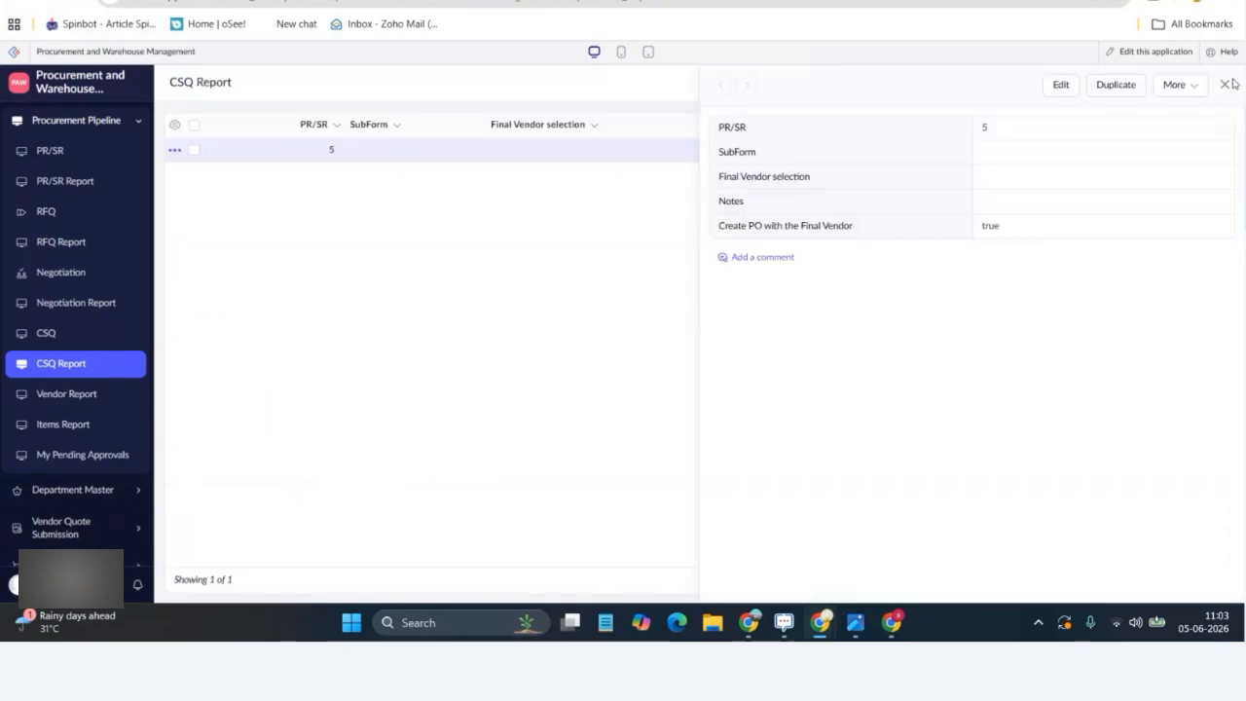
{"action": "left_click", "coordinate": [1225, 84]}
{"action": "left_click", "coordinate": [322, 149]}
{"action": "left_click", "coordinate": [1058, 85]}
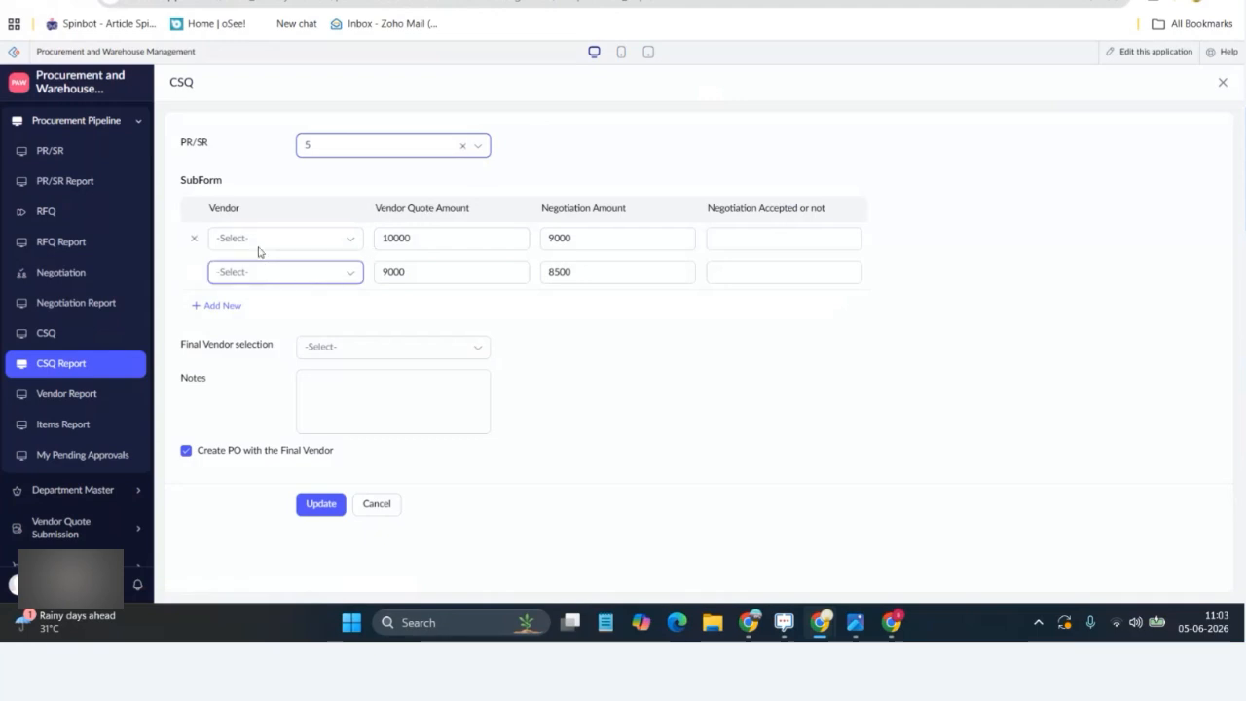
{"action": "left_click", "coordinate": [257, 235]}
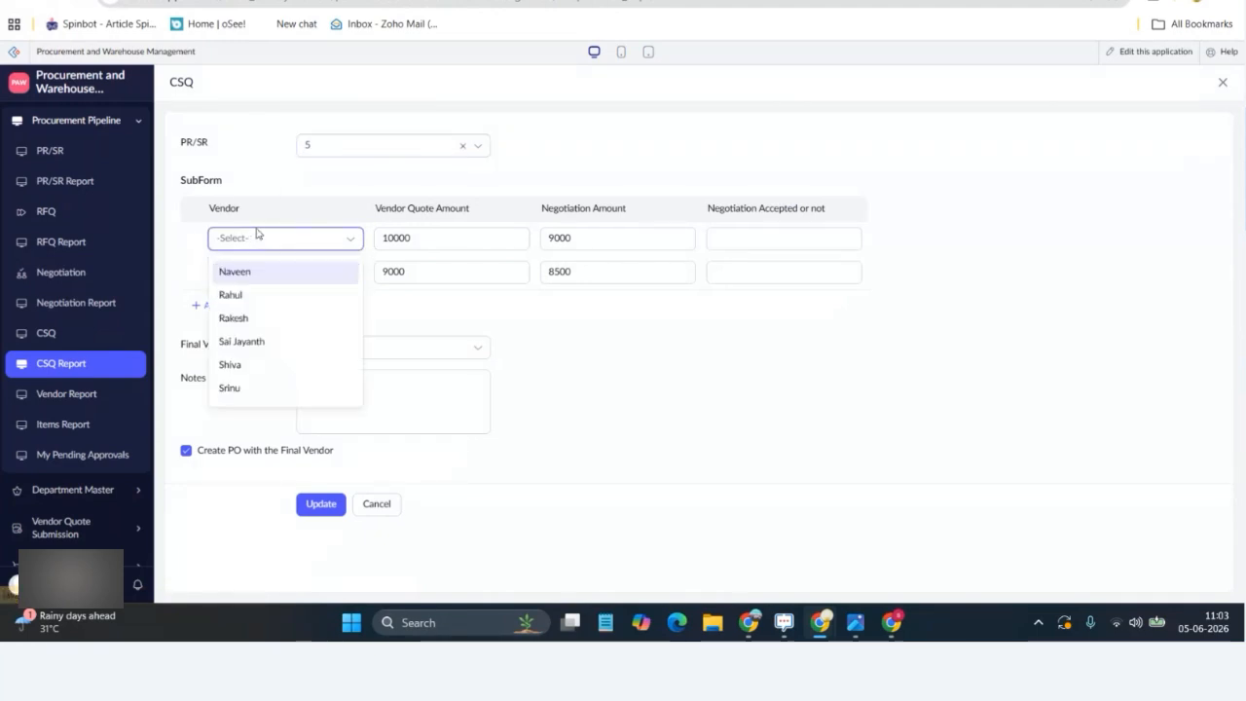
{"action": "left_click", "coordinate": [277, 190]}
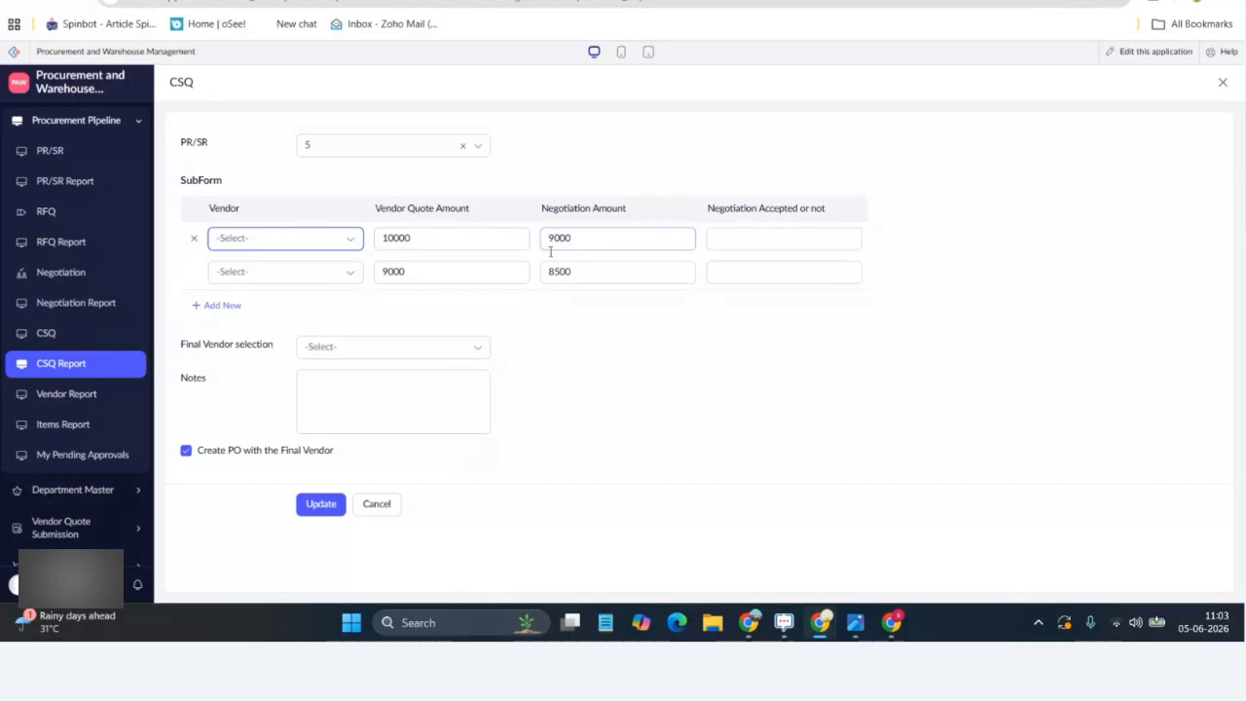
Step: Select the first listed vendor as final vendor, clear and re-enable Create PO with the Final Vendor, and update the CSQ record
{"action": "left_click", "coordinate": [358, 356]}
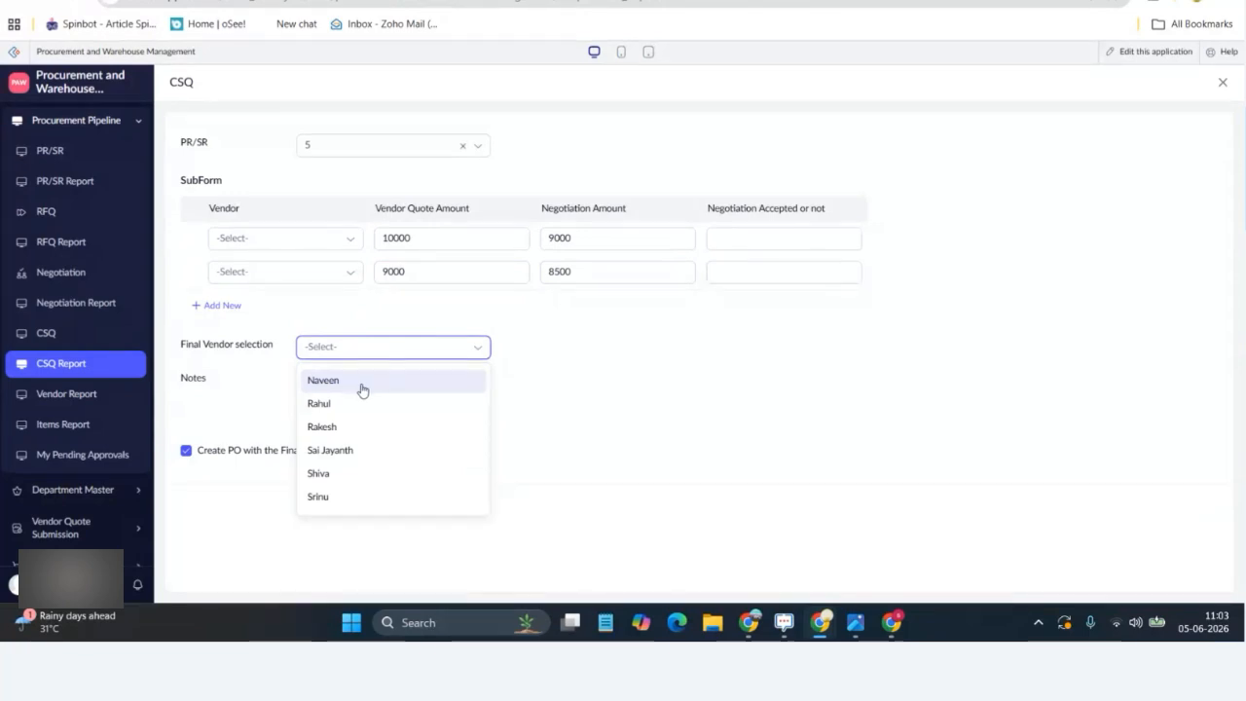
{"action": "left_click", "coordinate": [362, 386]}
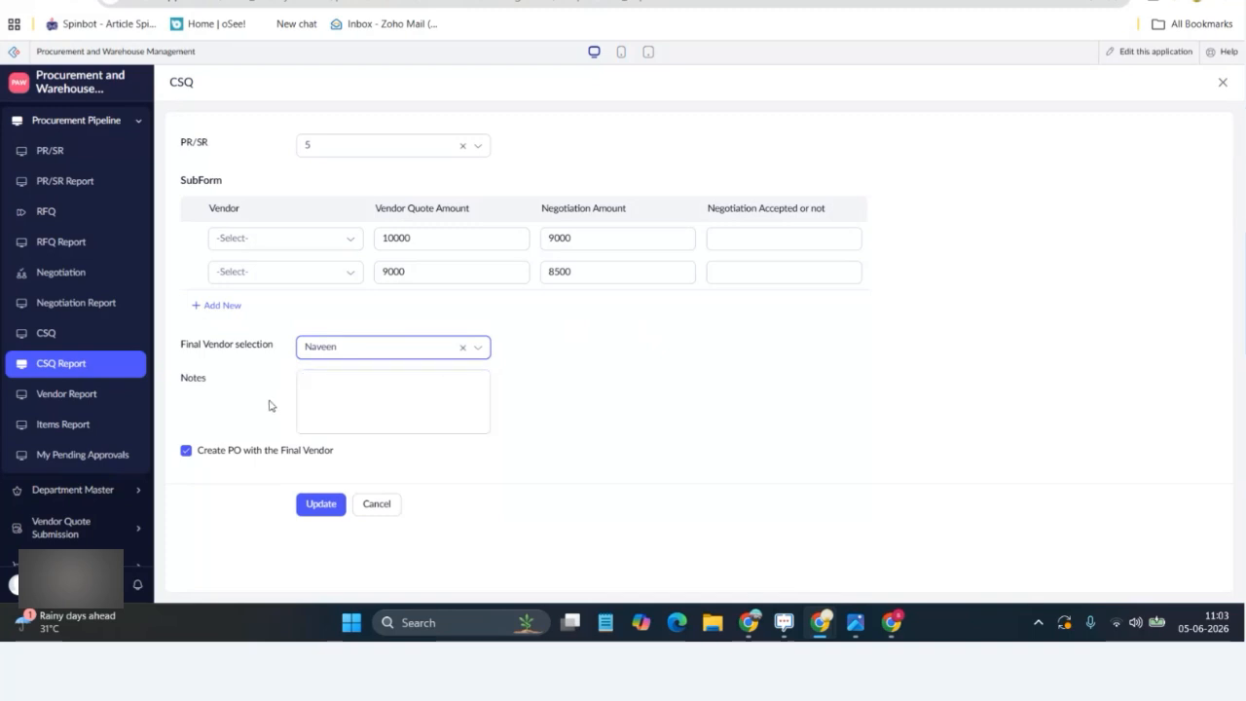
{"action": "left_click", "coordinate": [185, 451]}
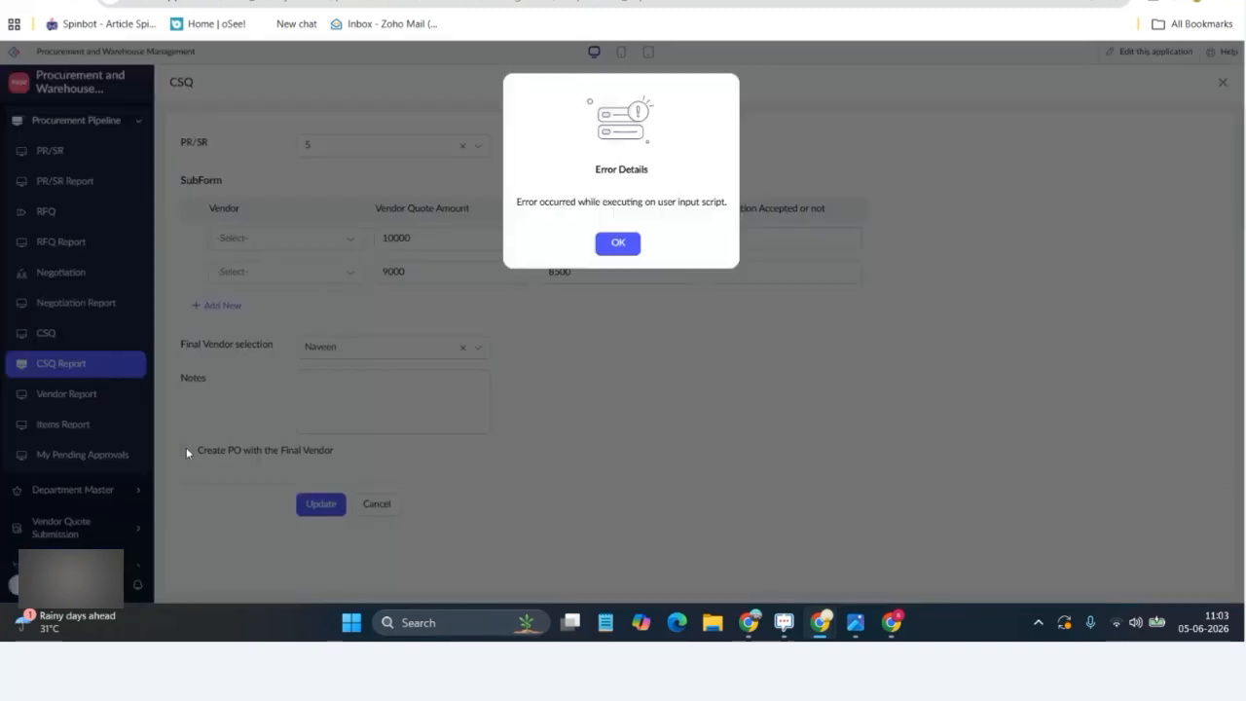
{"action": "left_click", "coordinate": [617, 247]}
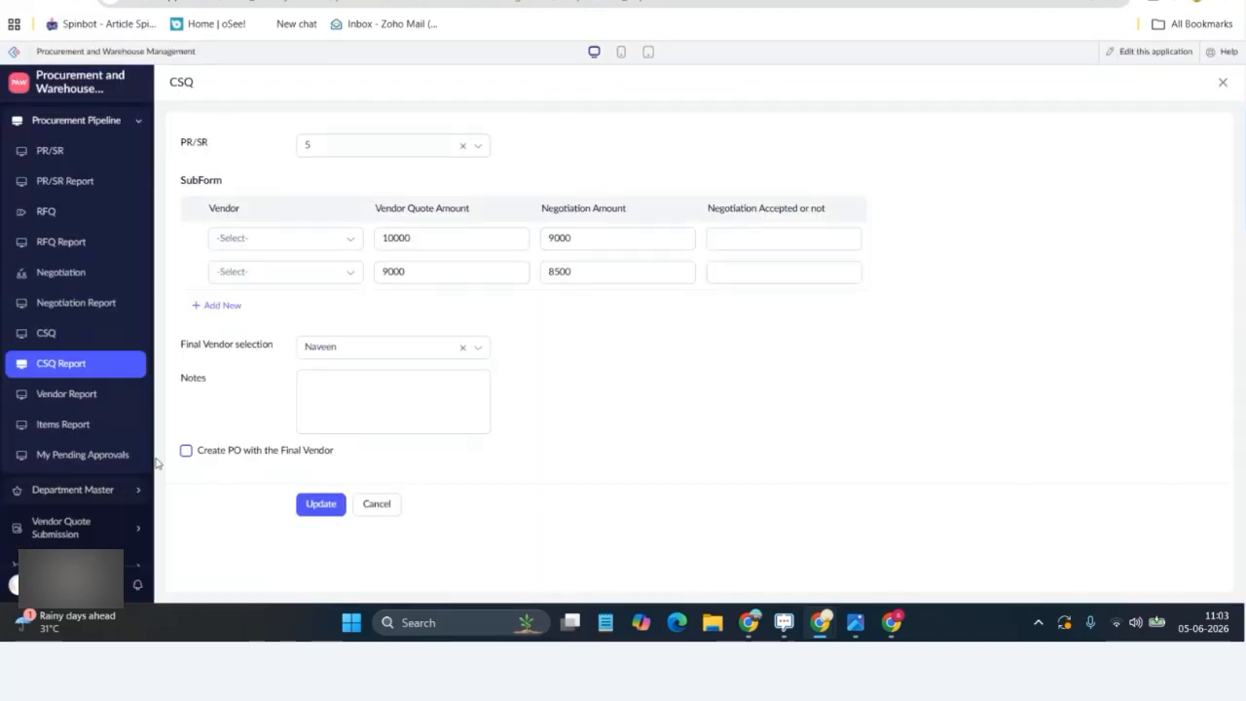
{"action": "left_click", "coordinate": [185, 453]}
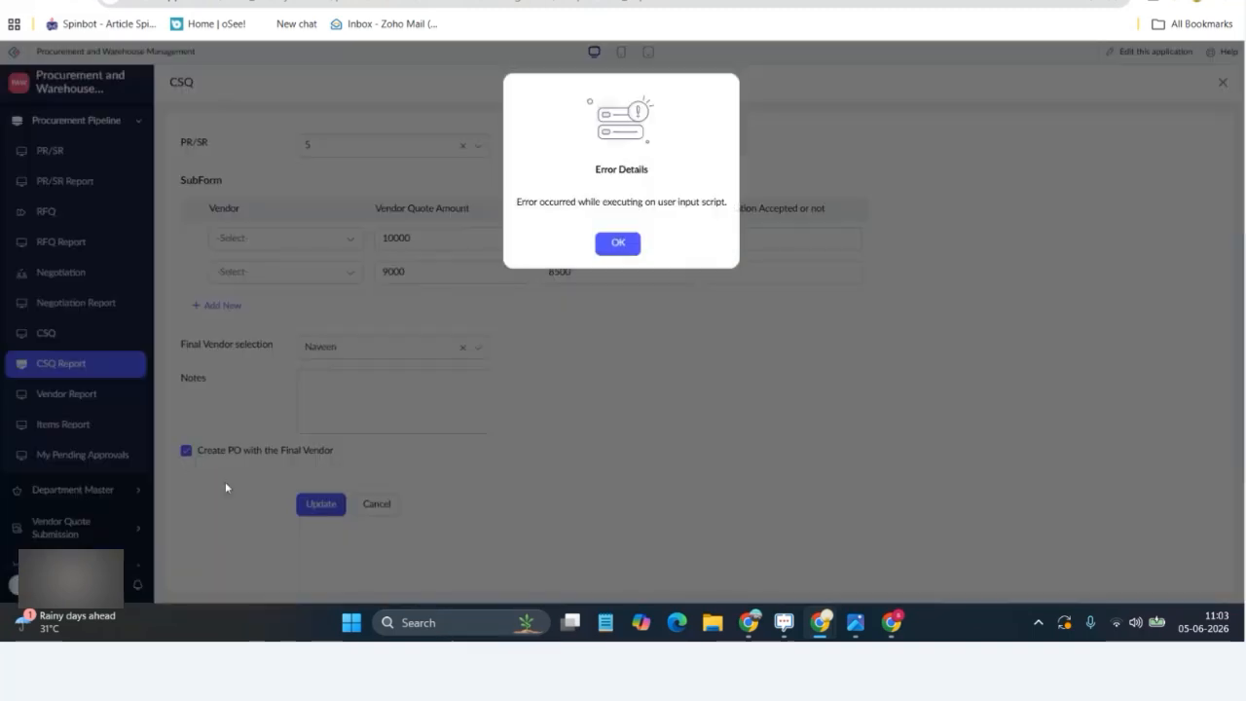
{"action": "left_click", "coordinate": [627, 244]}
{"action": "left_click", "coordinate": [321, 508]}
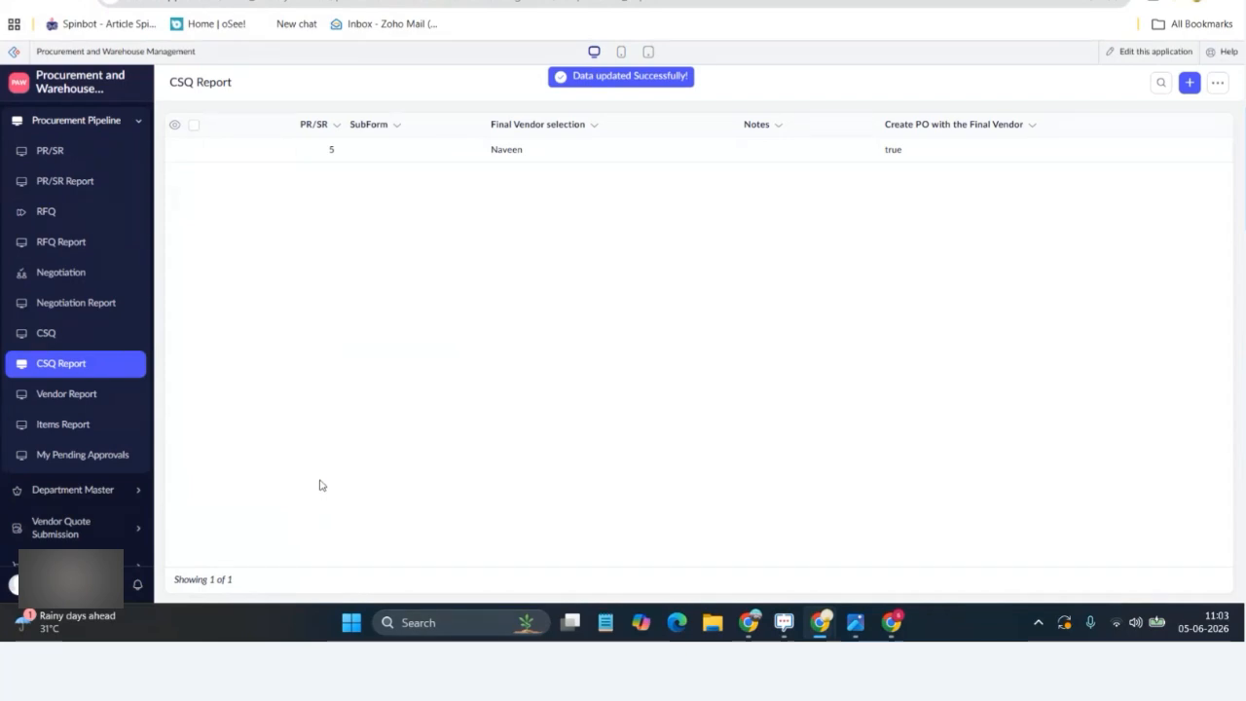
Step: Switch to Zoho Inventory, look over the home dashboard, and open the list of active items
{"action": "key", "text": "alt+Tab"}
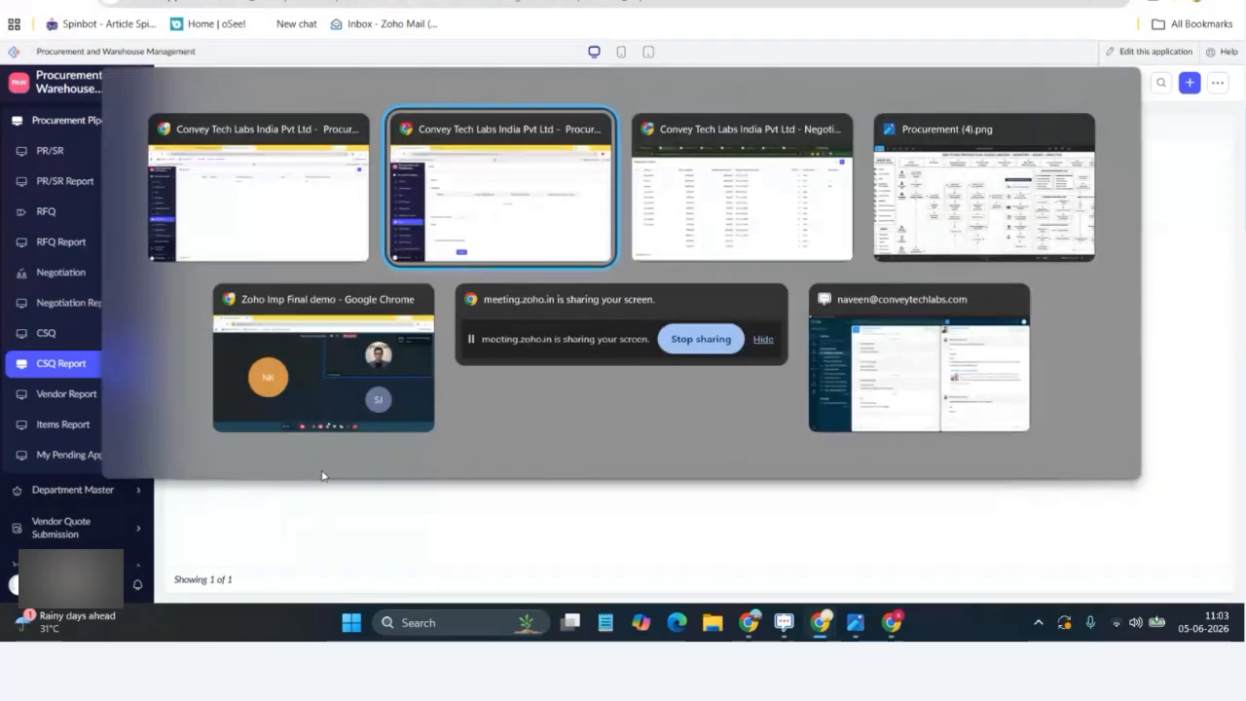
{"action": "key", "text": "alt+Tab"}
{"action": "key", "text": "alt+Tab"}
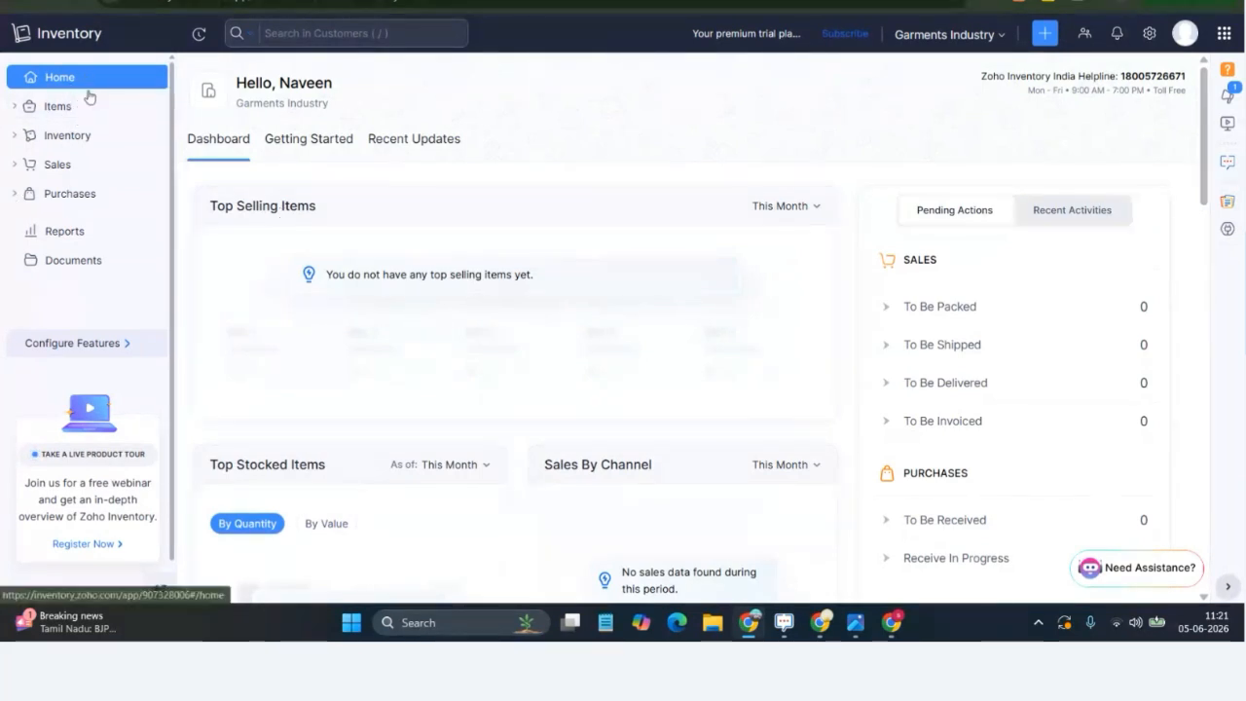
{"action": "scroll", "coordinate": [492, 291], "scroll_direction": "down", "scroll_amount": 2}
{"action": "scroll", "coordinate": [495, 295], "scroll_direction": "up", "scroll_amount": 2}
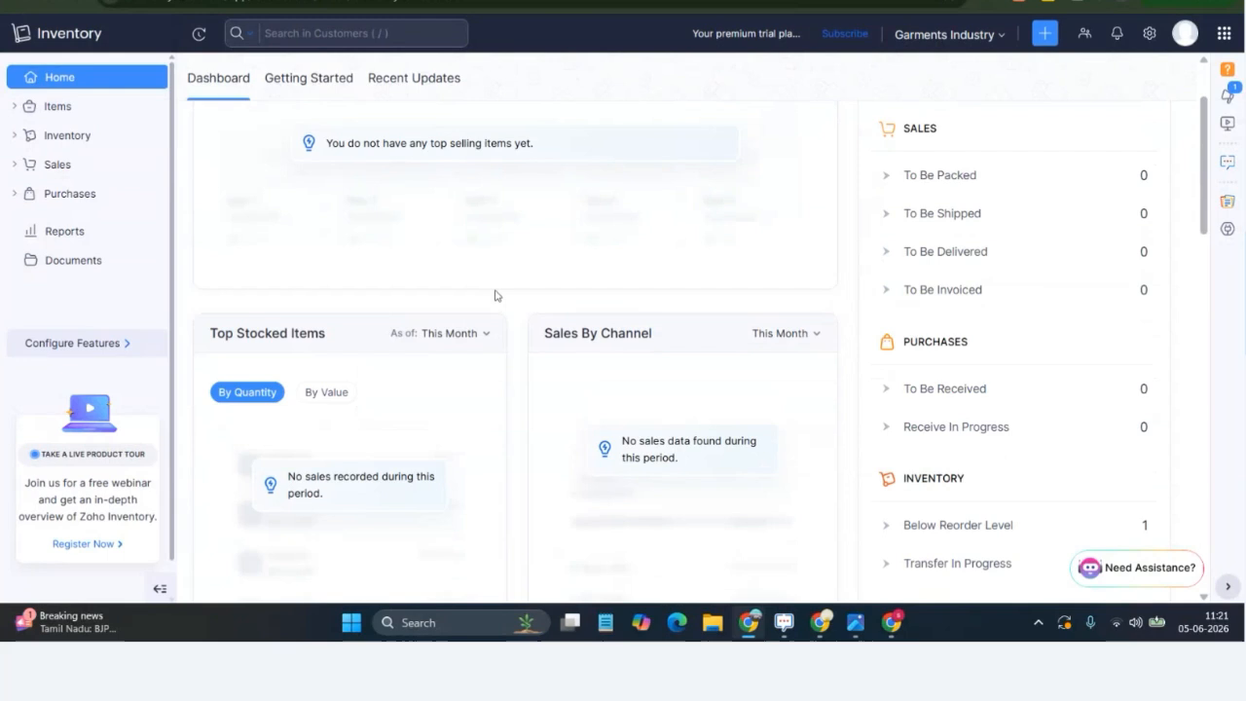
{"action": "left_click", "coordinate": [32, 105]}
{"action": "left_click", "coordinate": [56, 135]}
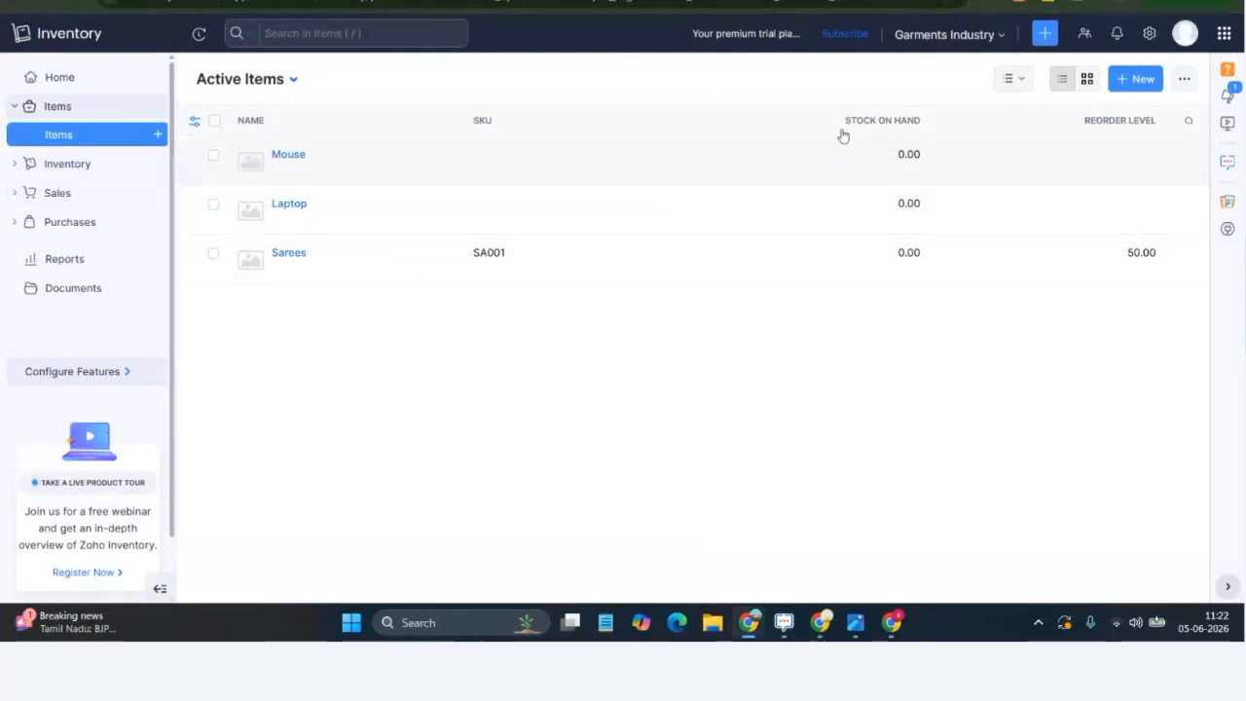
Step: Open the Mouse item, review its purchase, sales and stock details, and open the item for editing
{"action": "left_click", "coordinate": [49, 163]}
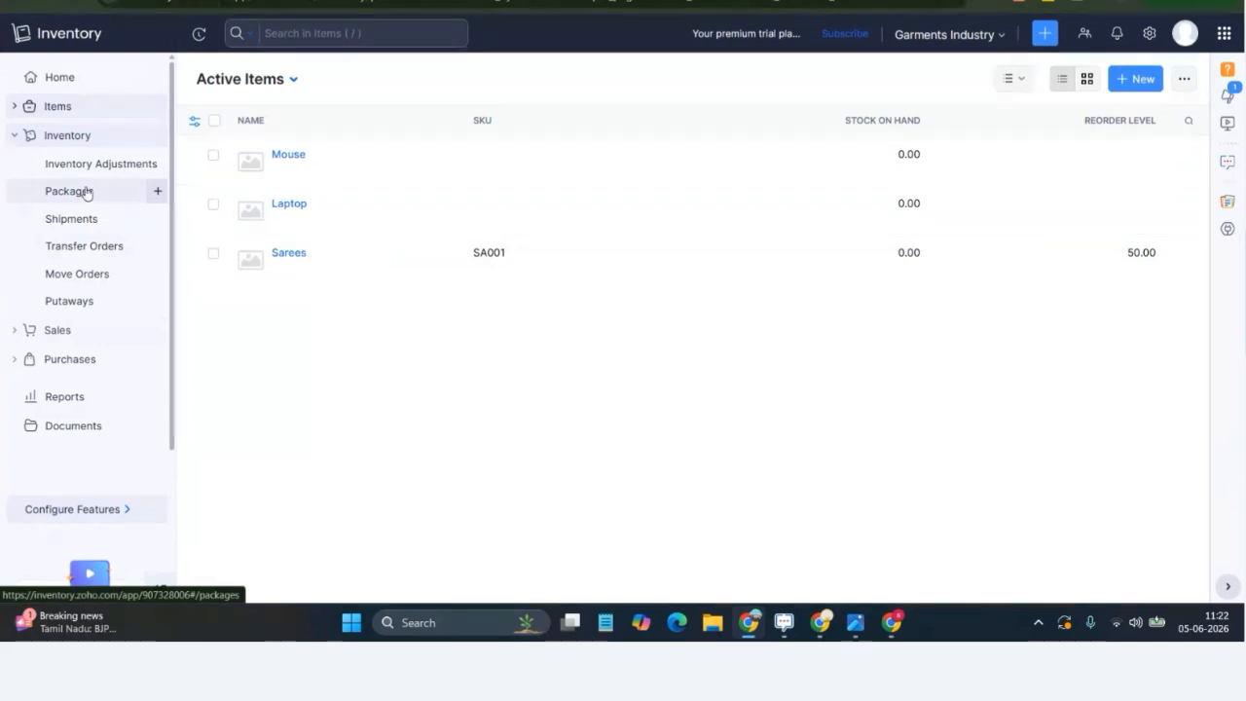
{"action": "left_click", "coordinate": [332, 169]}
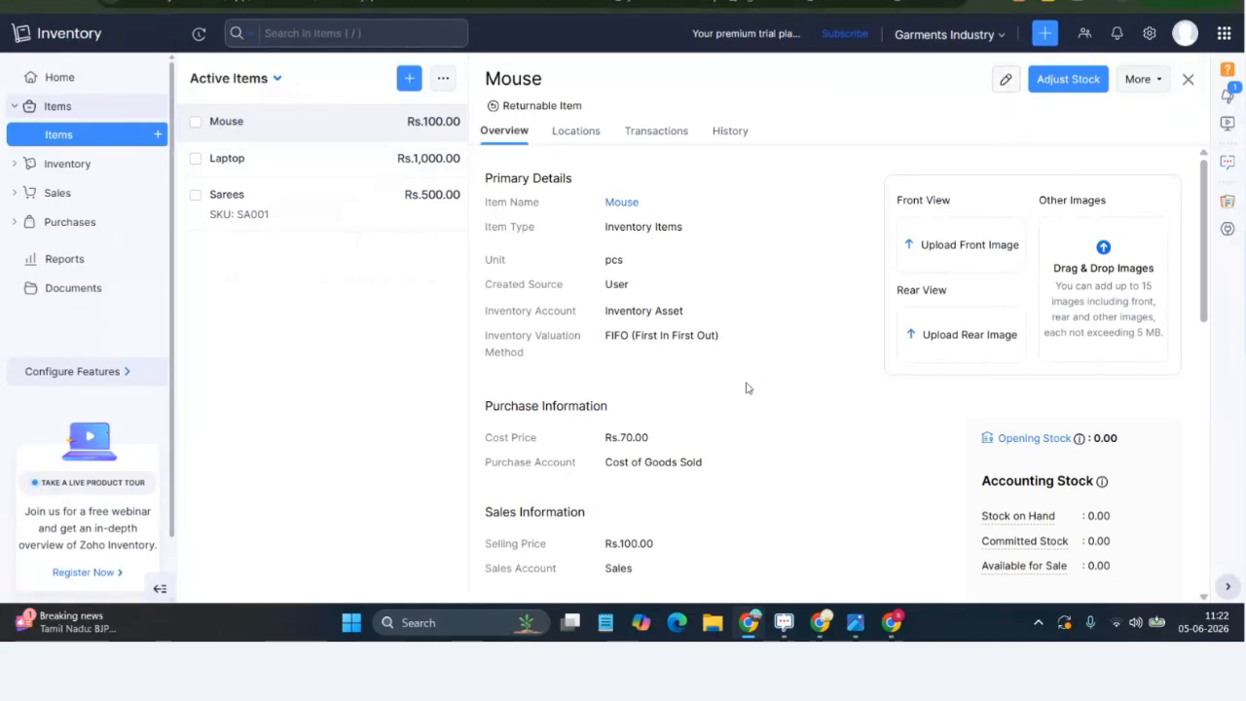
{"action": "scroll", "coordinate": [746, 387], "scroll_direction": "down", "scroll_amount": 2}
{"action": "scroll", "coordinate": [746, 387], "scroll_direction": "up", "scroll_amount": 2}
{"action": "scroll", "coordinate": [745, 379], "scroll_direction": "down", "scroll_amount": 2}
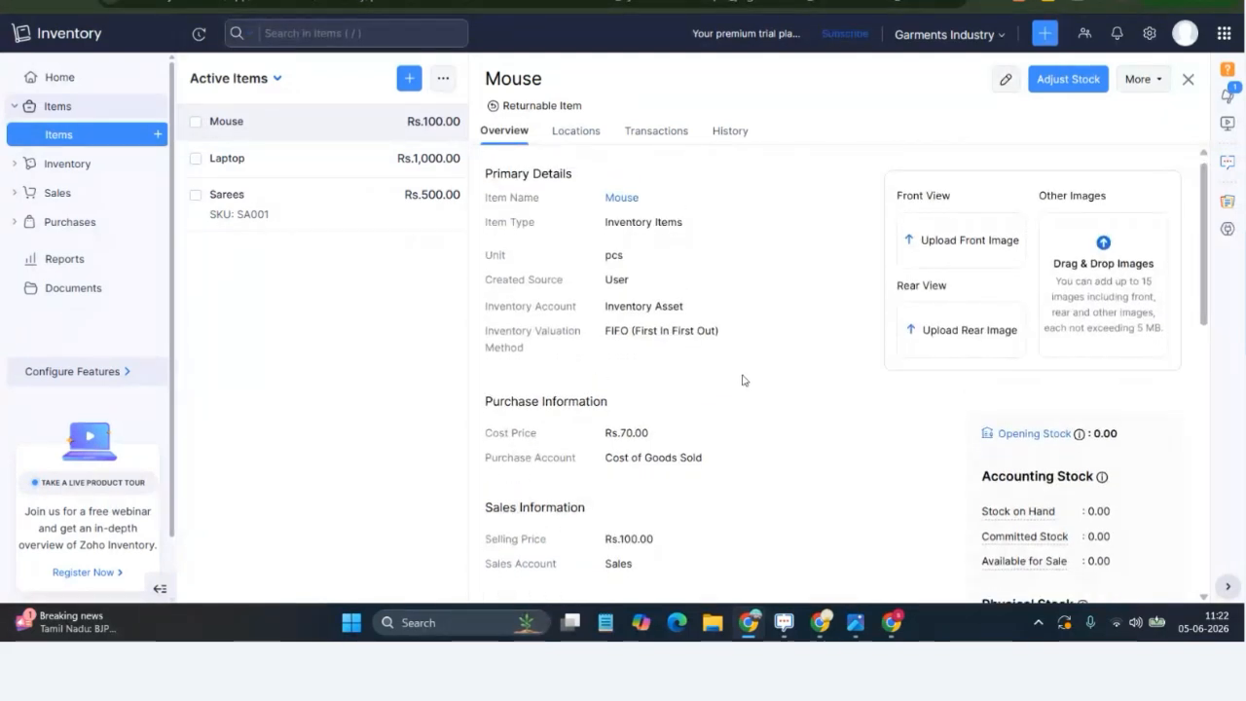
{"action": "scroll", "coordinate": [742, 379], "scroll_direction": "up", "scroll_amount": 2}
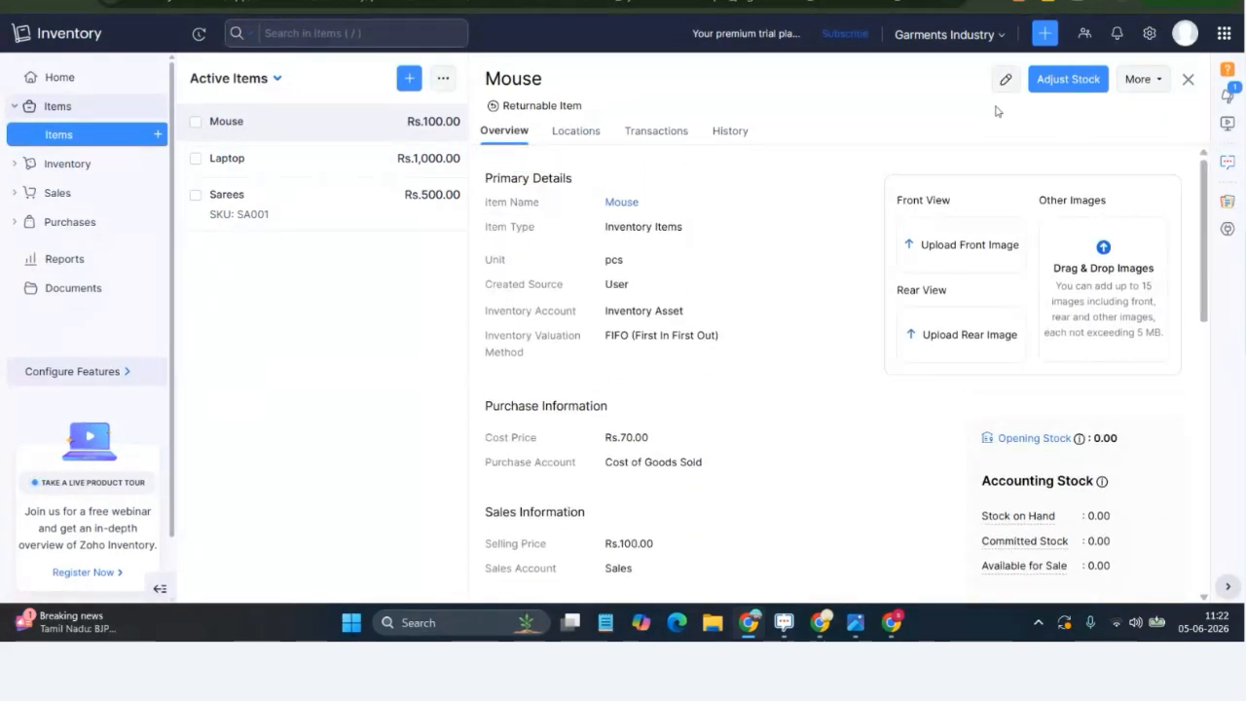
{"action": "left_click", "coordinate": [1006, 79]}
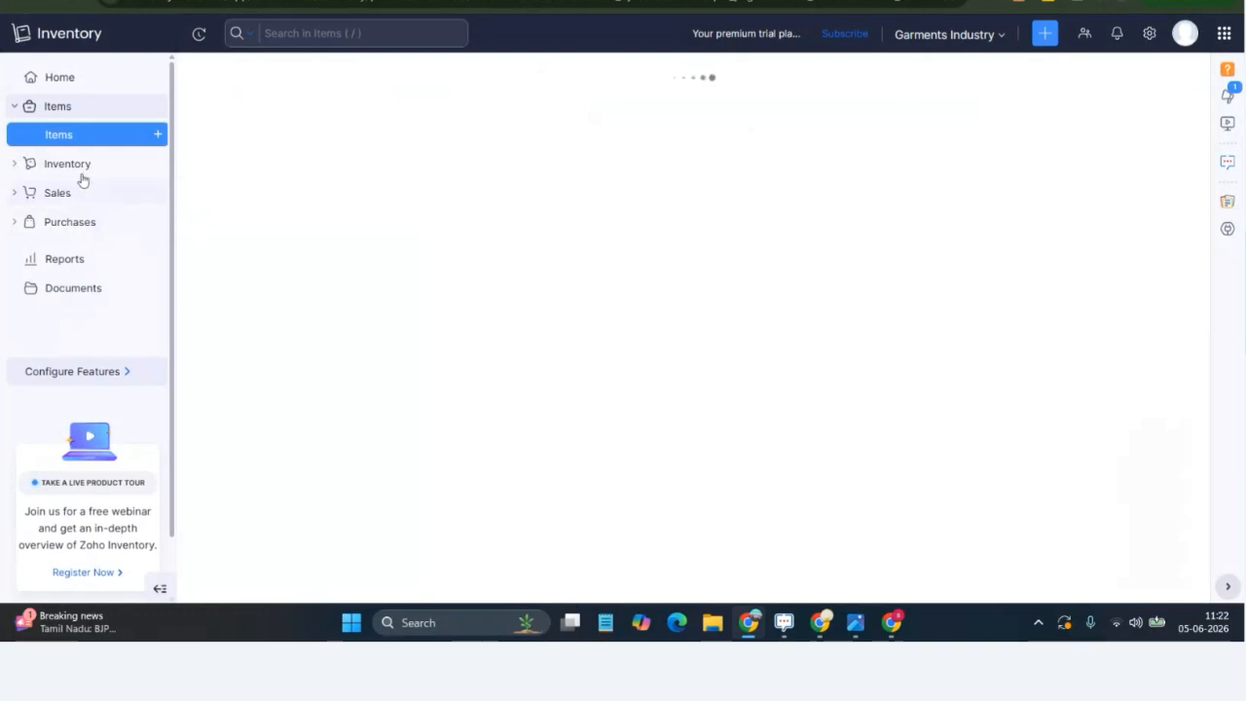
Step: Leave the item form for the Purchase Orders list and open the latest draft purchase order
{"action": "left_click", "coordinate": [89, 227]}
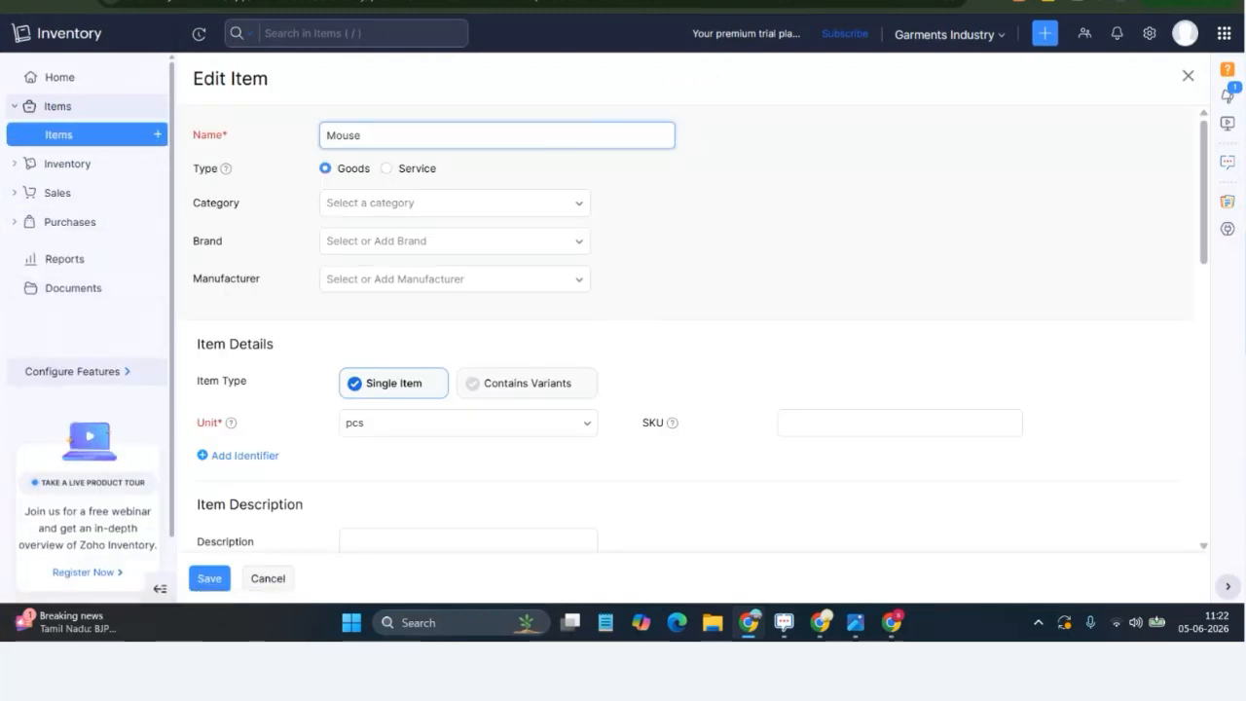
{"action": "left_click", "coordinate": [55, 224]}
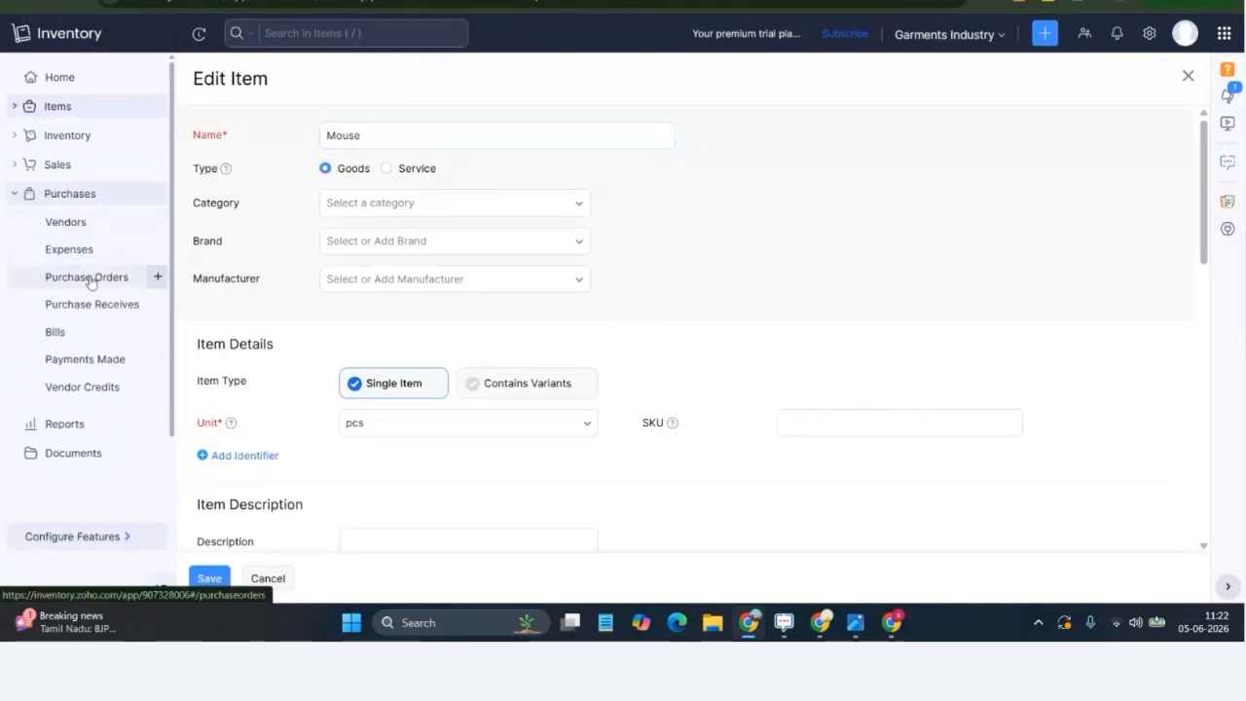
{"action": "left_click", "coordinate": [88, 279]}
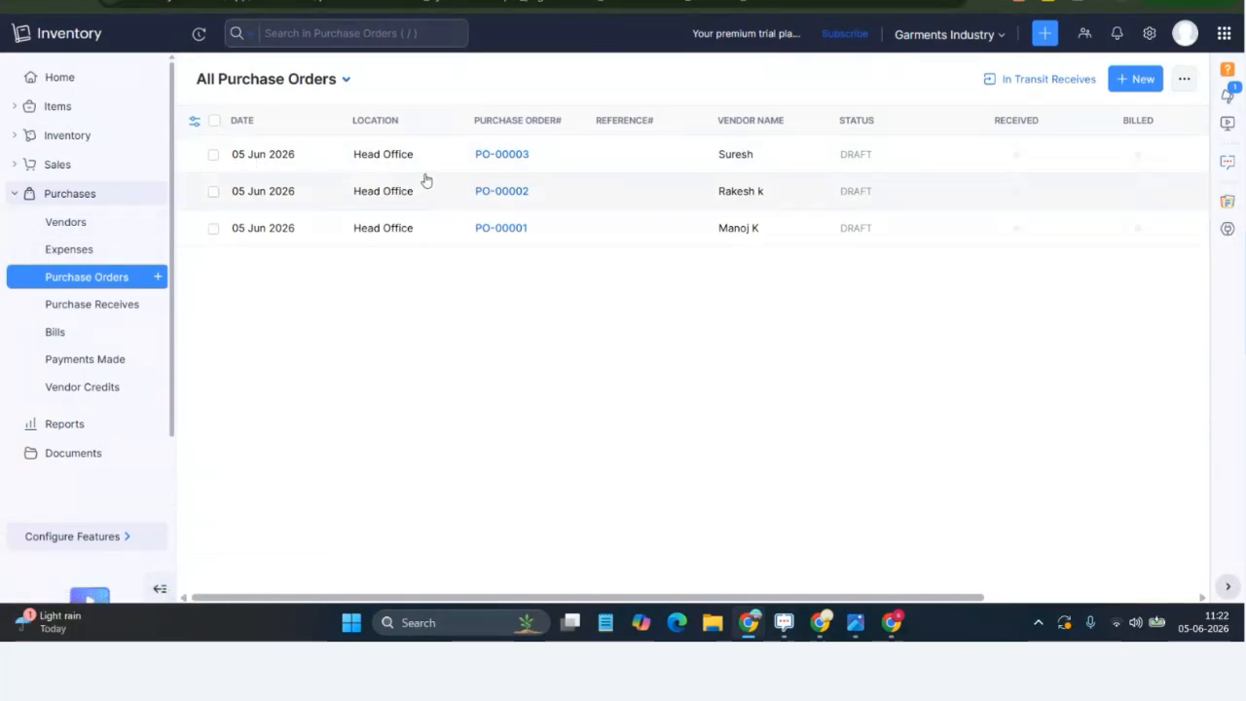
{"action": "left_click", "coordinate": [288, 157]}
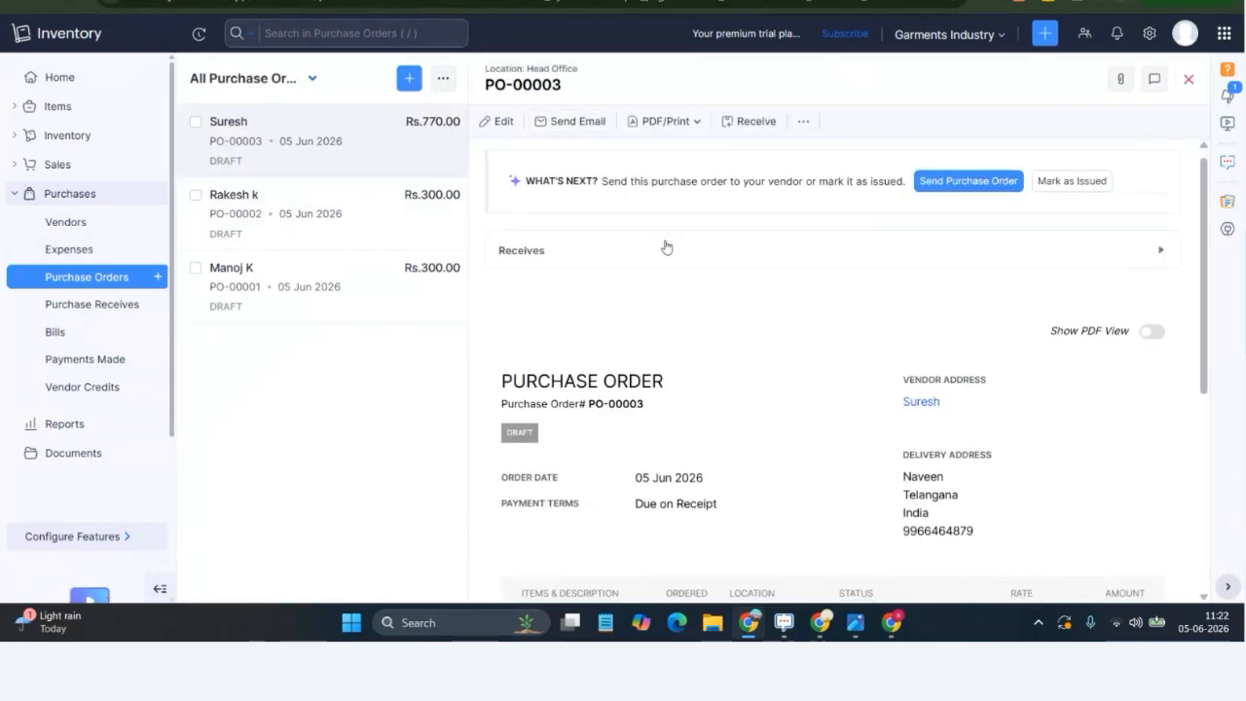
Step: Examine the draft purchase order's order date, vendor and delivery addresses, ordered items, rates and totals
{"action": "scroll", "coordinate": [665, 245], "scroll_direction": "down", "scroll_amount": 3}
{"action": "scroll", "coordinate": [677, 255], "scroll_direction": "up", "scroll_amount": 3}
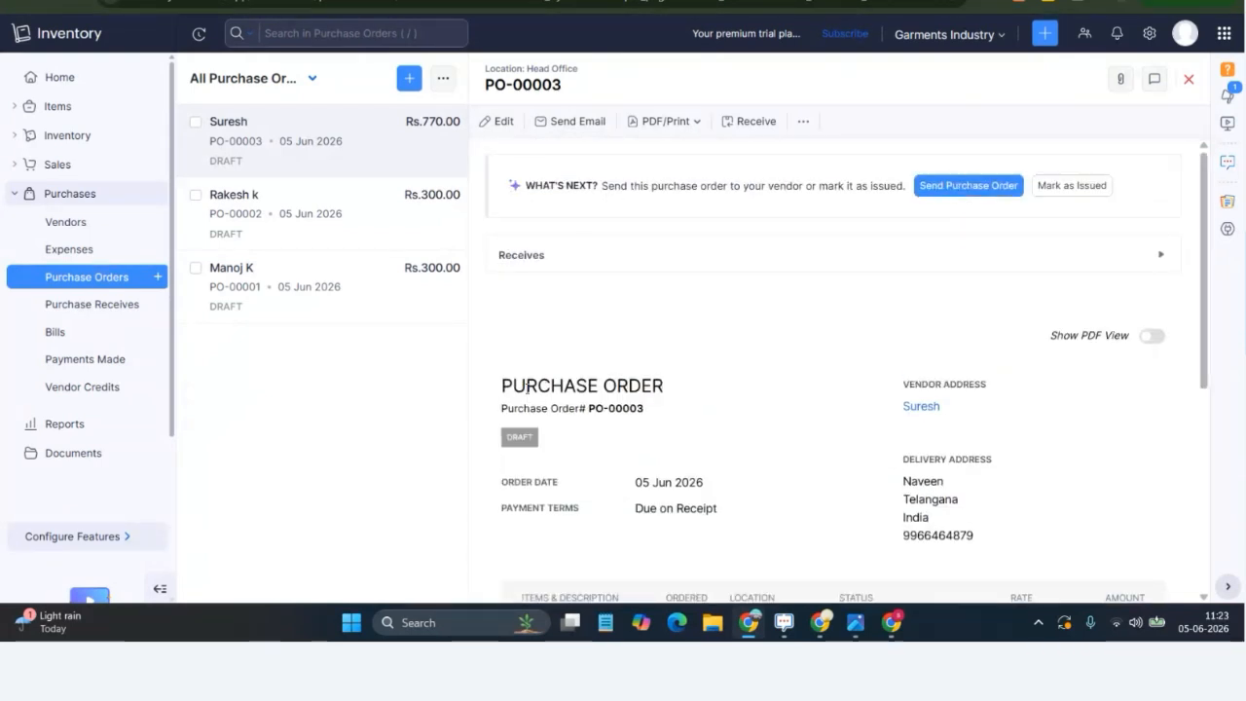
{"action": "left_click_drag", "start_coordinate": [600, 386], "coordinate": [640, 385]}
{"action": "scroll", "coordinate": [784, 360], "scroll_direction": "down", "scroll_amount": 1}
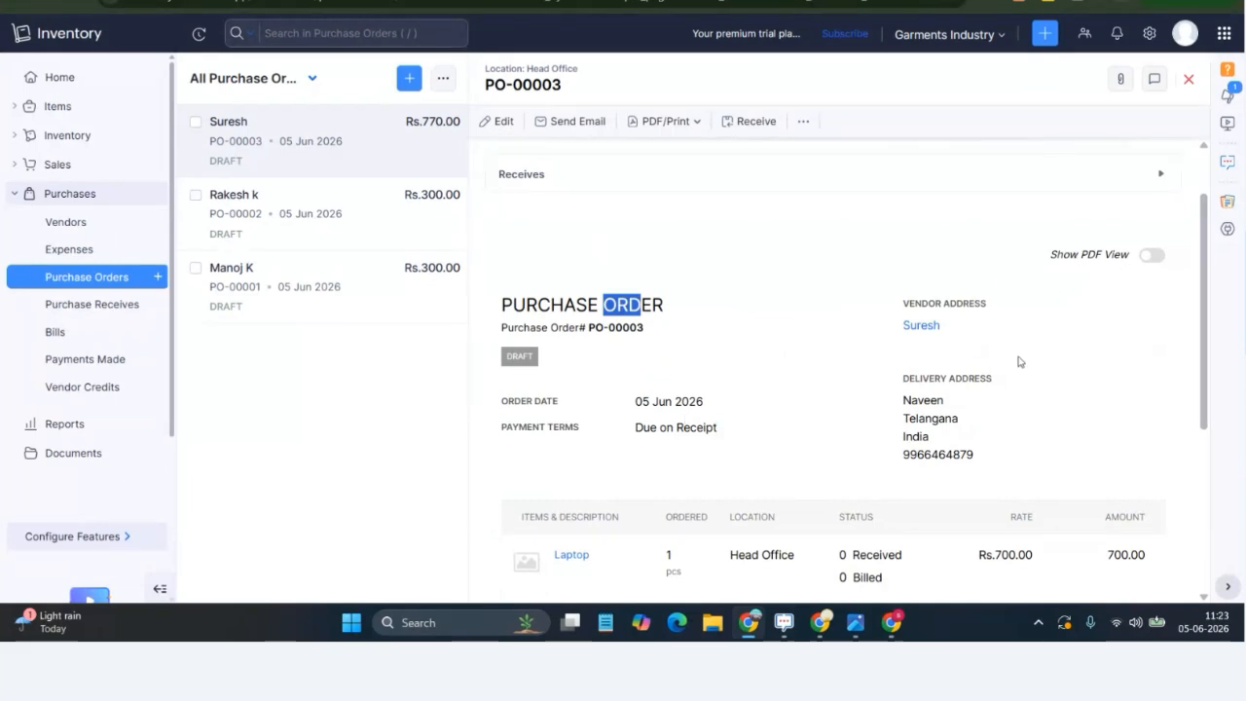
{"action": "scroll", "coordinate": [1019, 361], "scroll_direction": "down", "scroll_amount": 2}
{"action": "left_click_drag", "start_coordinate": [501, 239], "coordinate": [558, 238]}
{"action": "scroll", "coordinate": [558, 238], "scroll_direction": "up", "scroll_amount": 2}
{"action": "left_click_drag", "start_coordinate": [551, 328], "coordinate": [972, 402]}
{"action": "left_click", "coordinate": [973, 402]}
{"action": "scroll", "coordinate": [973, 401], "scroll_direction": "down", "scroll_amount": 2}
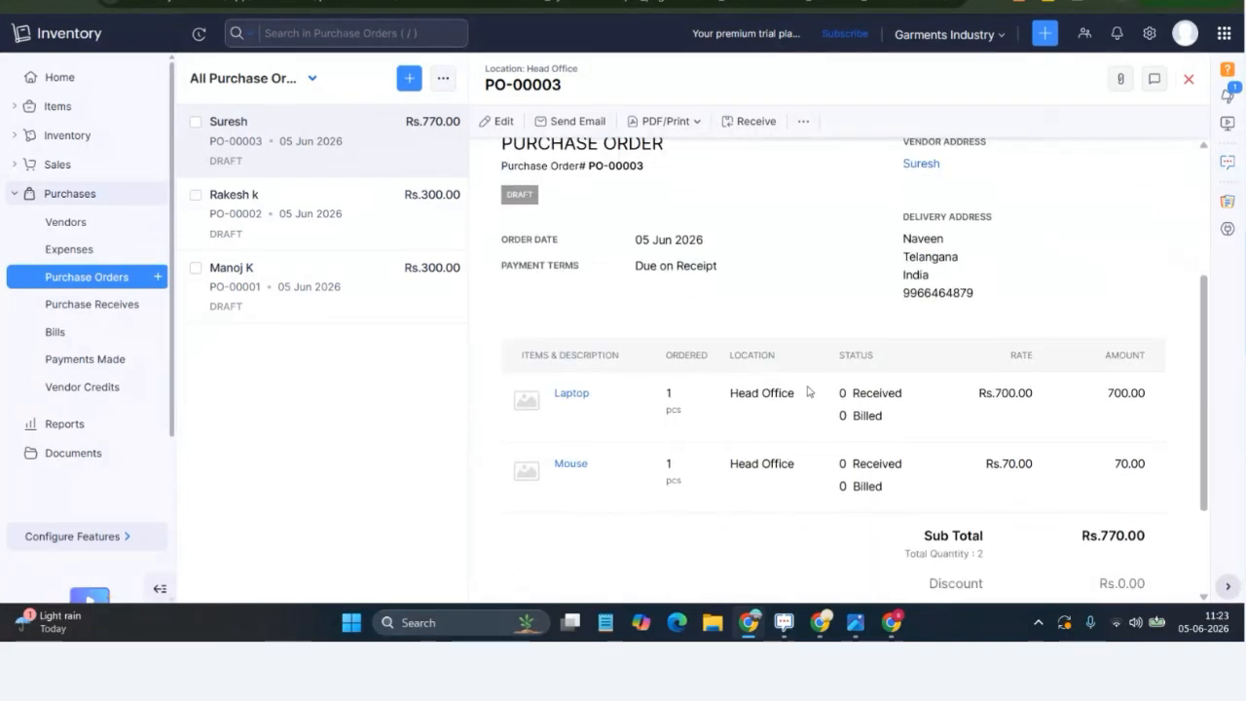
{"action": "scroll", "coordinate": [940, 407], "scroll_direction": "down", "scroll_amount": 1}
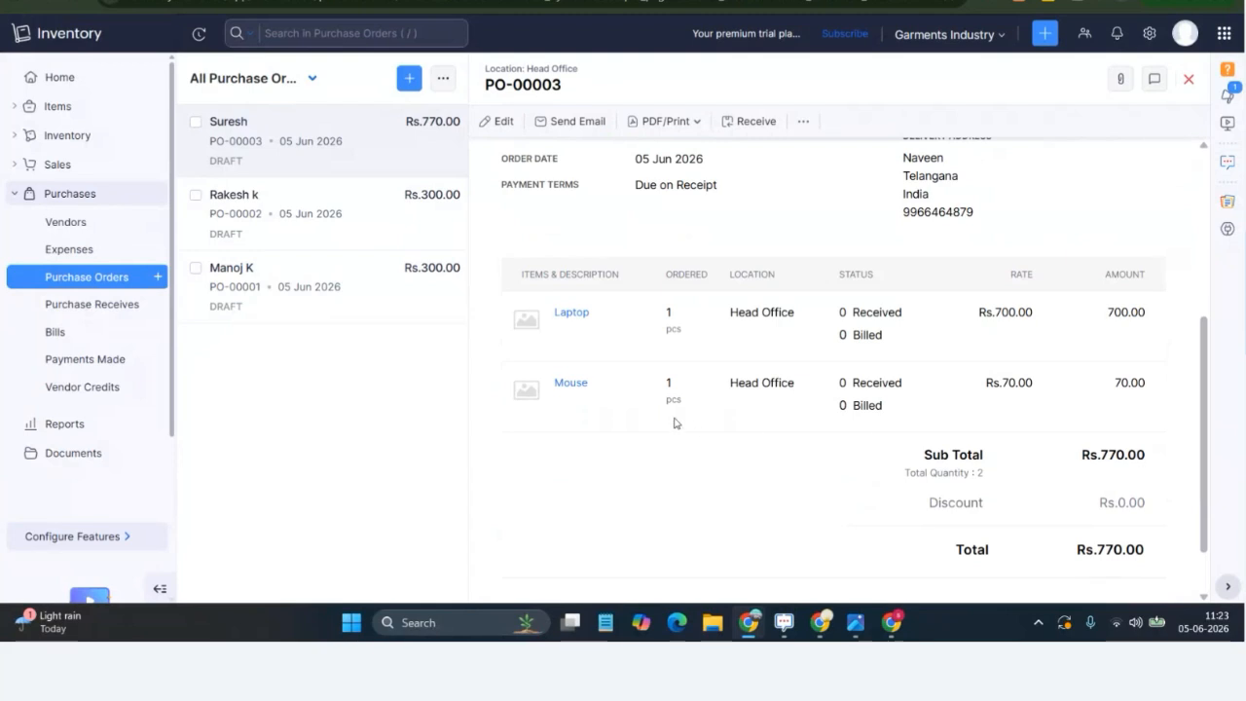
Step: Check the draft purchase order's total, and reread its payment terms, addresses, ordered items and rates
{"action": "scroll", "coordinate": [1062, 453], "scroll_direction": "down", "scroll_amount": 1}
{"action": "left_click_drag", "start_coordinate": [1087, 478], "coordinate": [1155, 501]}
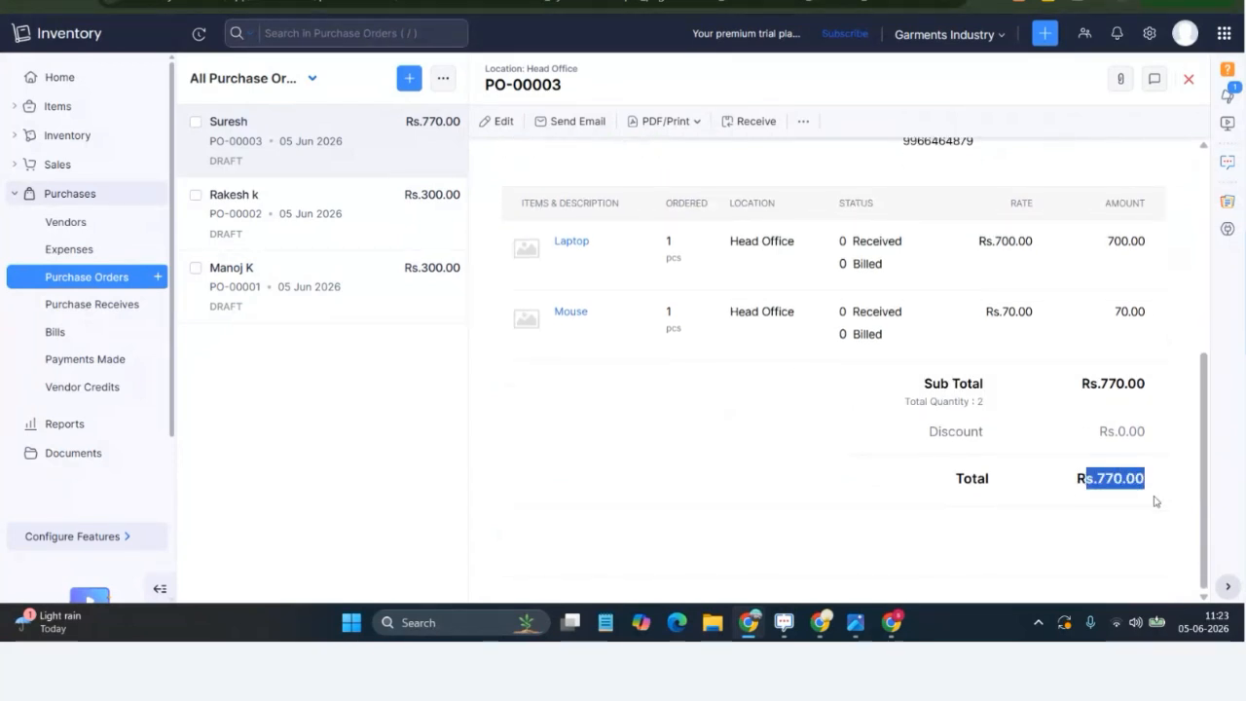
{"action": "left_click", "coordinate": [926, 343]}
{"action": "scroll", "coordinate": [913, 463], "scroll_direction": "up", "scroll_amount": 1}
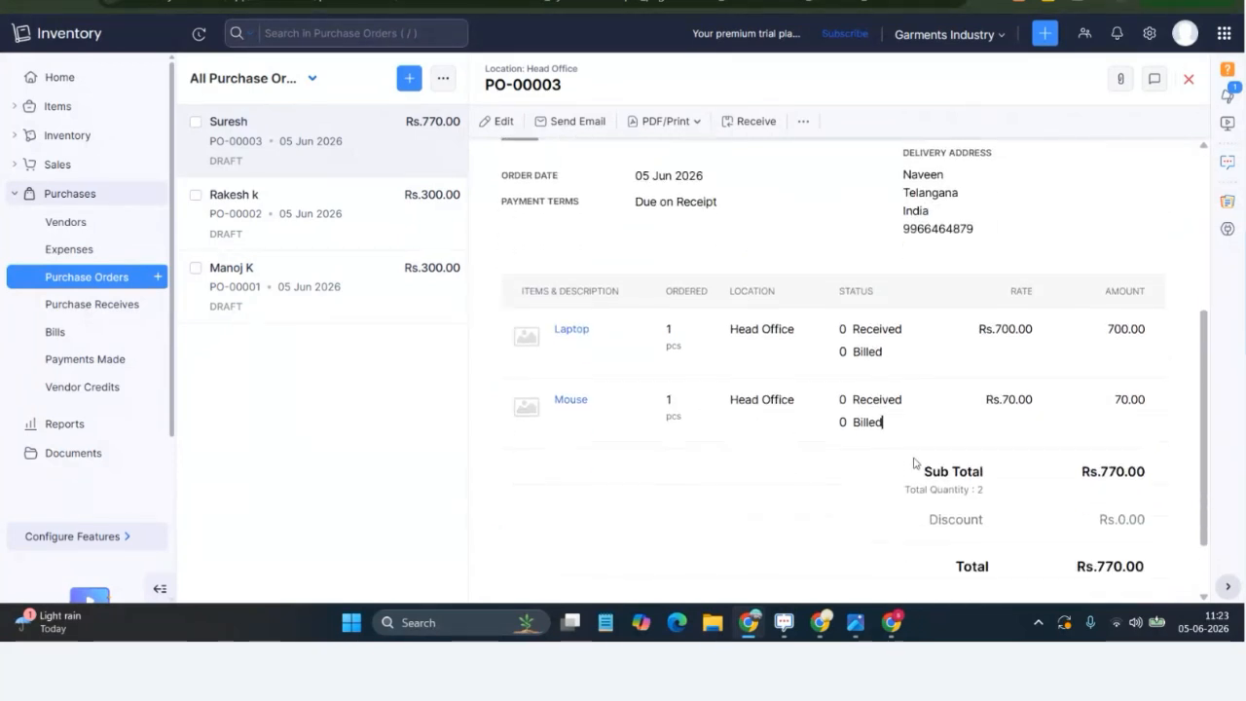
{"action": "scroll", "coordinate": [914, 460], "scroll_direction": "up", "scroll_amount": 1}
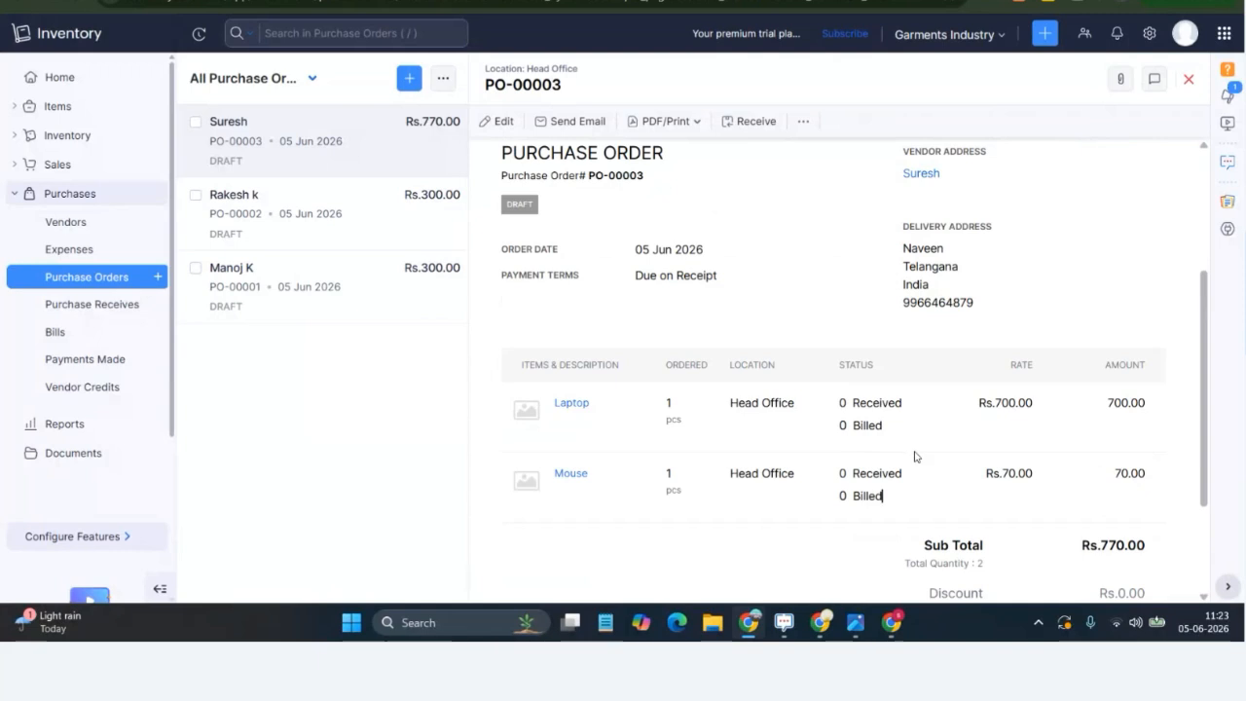
{"action": "scroll", "coordinate": [915, 457], "scroll_direction": "up", "scroll_amount": 3}
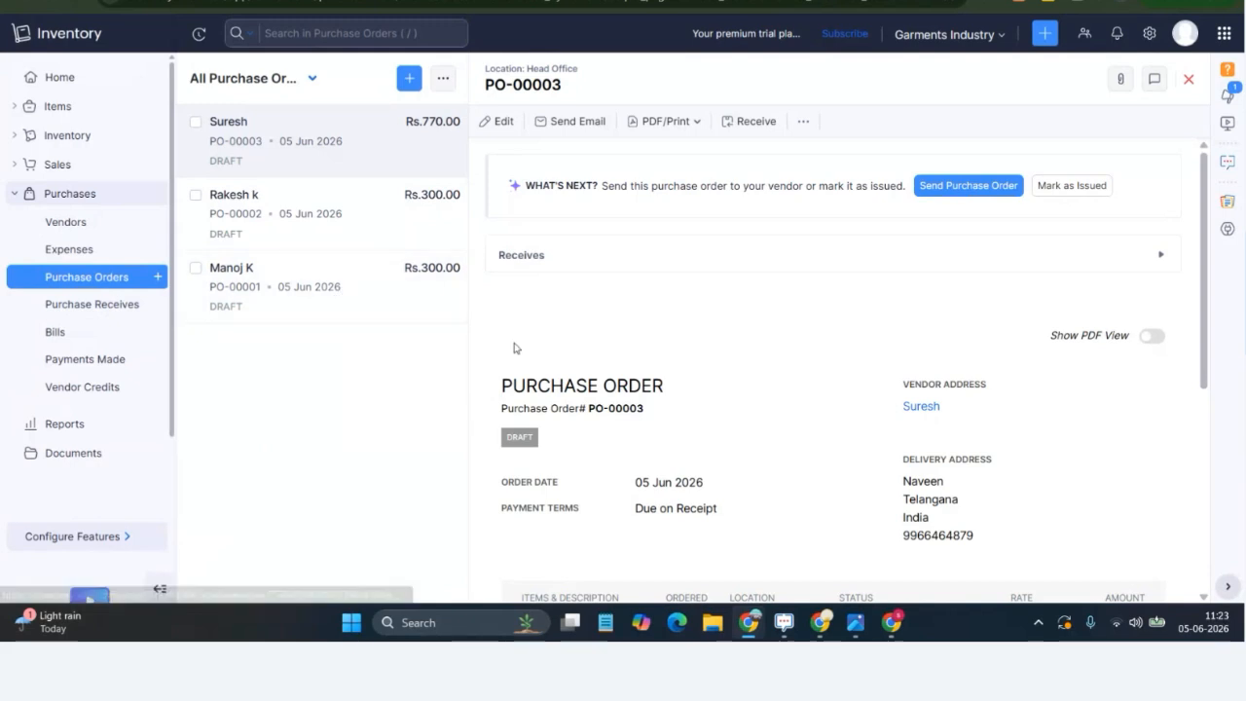
{"action": "scroll", "coordinate": [519, 349], "scroll_direction": "down", "scroll_amount": 3}
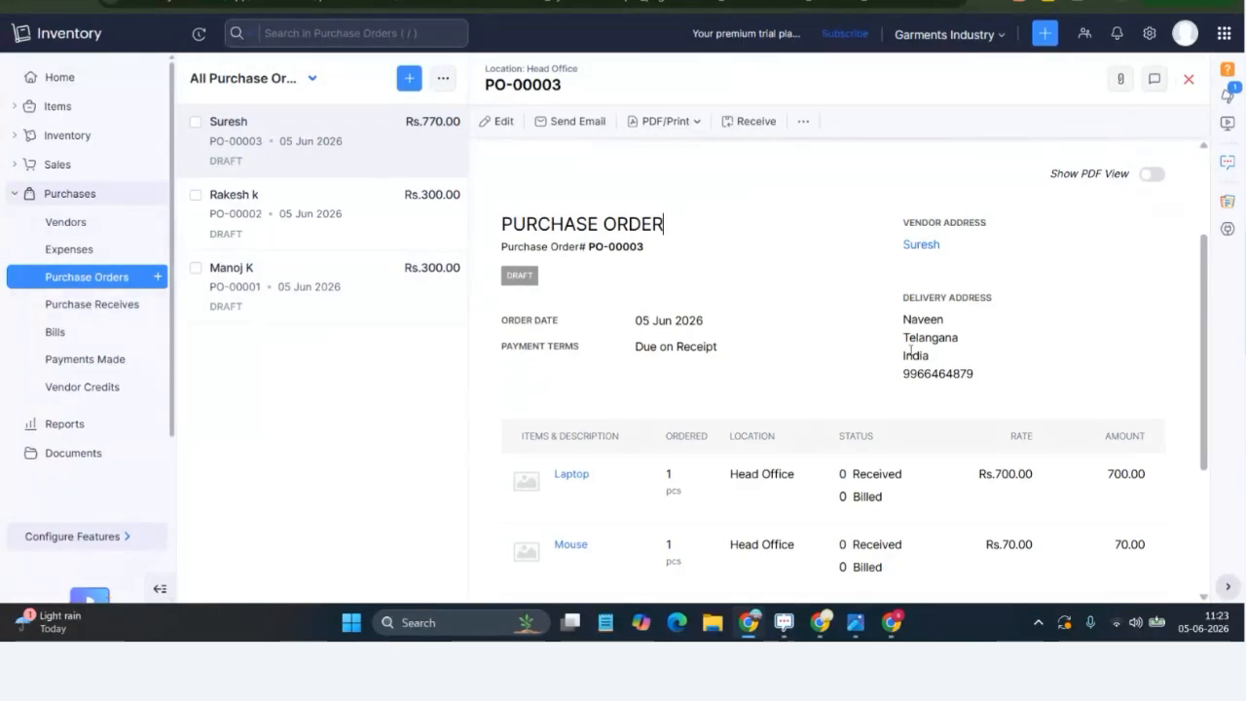
{"action": "scroll", "coordinate": [1071, 286], "scroll_direction": "down", "scroll_amount": 1}
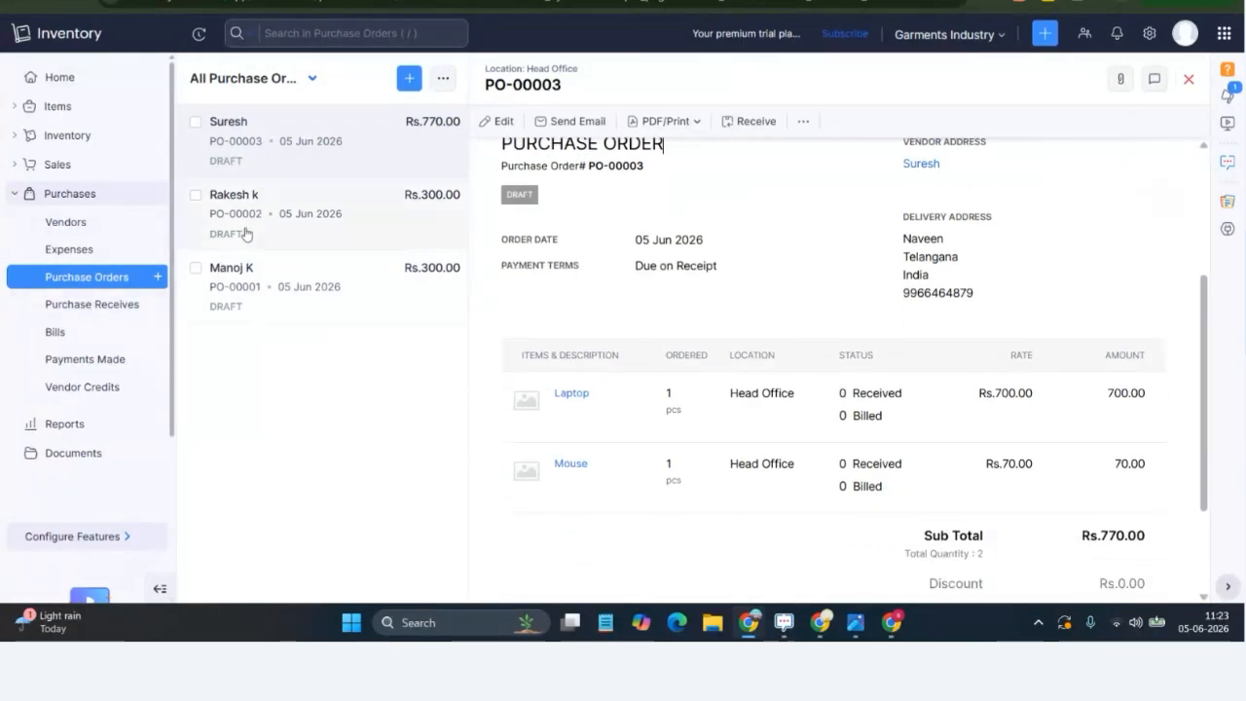
Step: Open the Sarees item from the active items list, review its pricing, stock and reorder details, and close it
{"action": "left_click", "coordinate": [66, 109]}
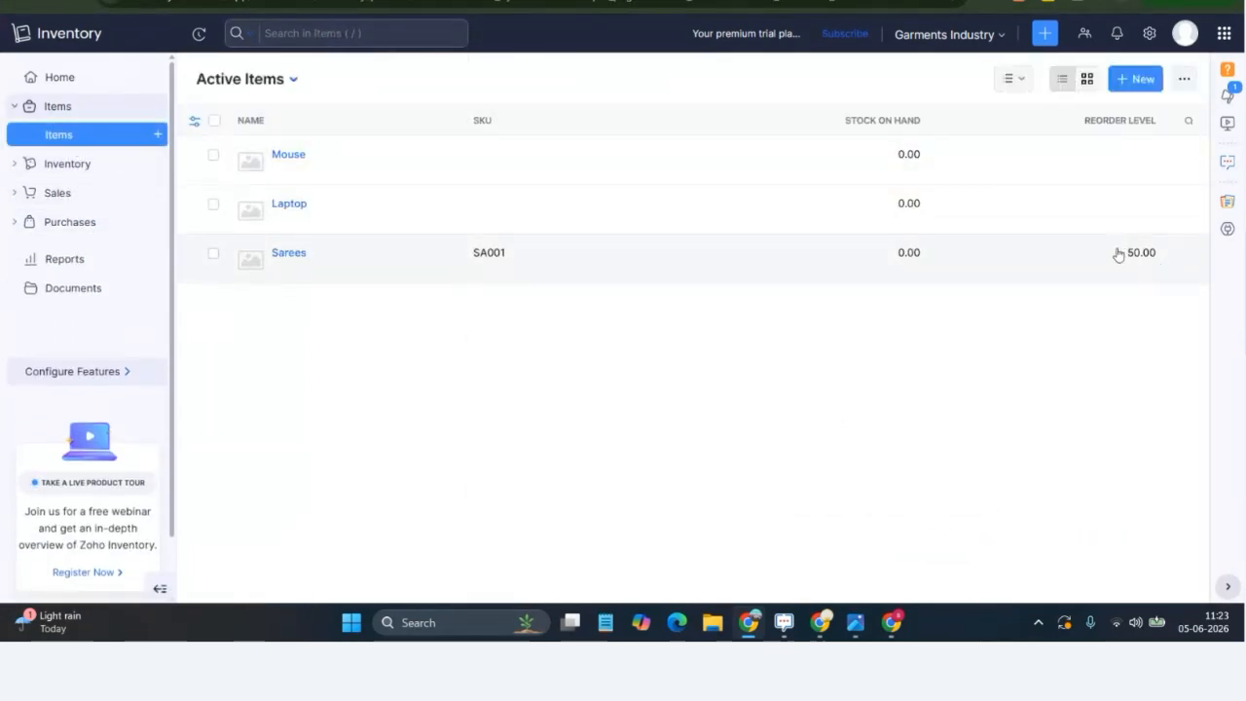
{"action": "left_click_drag", "start_coordinate": [1118, 254], "coordinate": [1175, 256]}
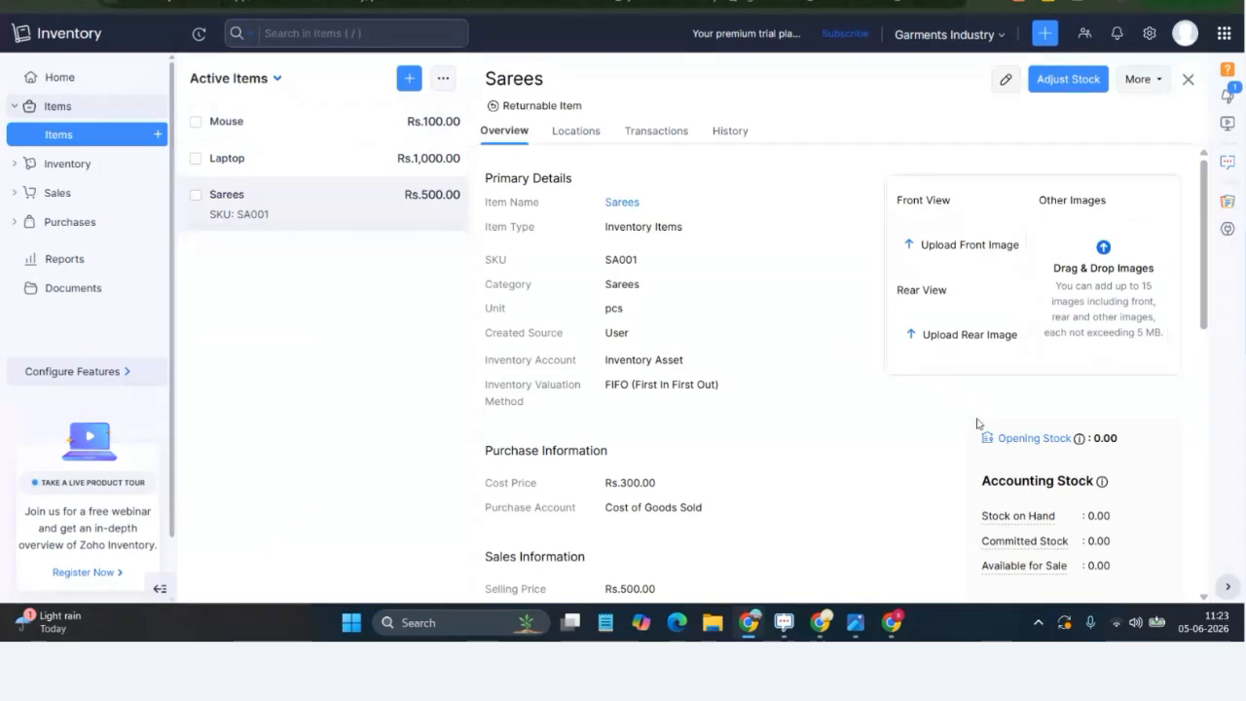
{"action": "scroll", "coordinate": [978, 423], "scroll_direction": "down", "scroll_amount": 3}
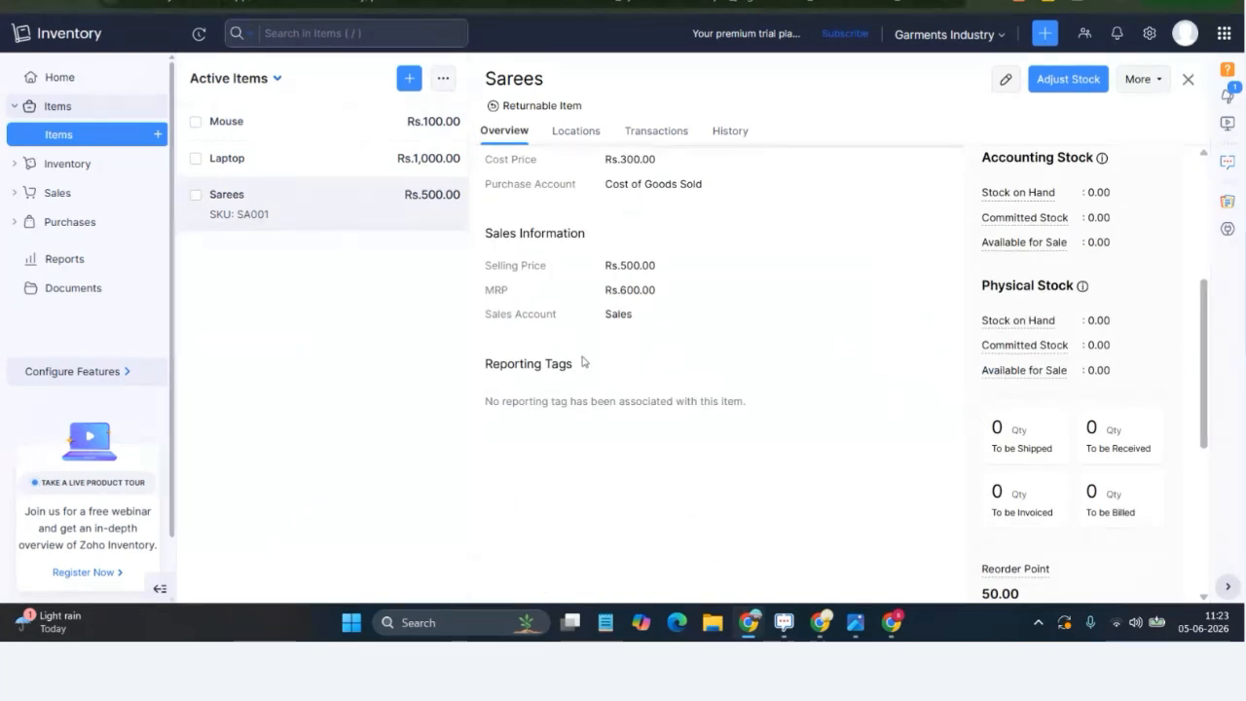
{"action": "scroll", "coordinate": [581, 362], "scroll_direction": "up", "scroll_amount": 3}
{"action": "left_click", "coordinate": [1188, 79]}
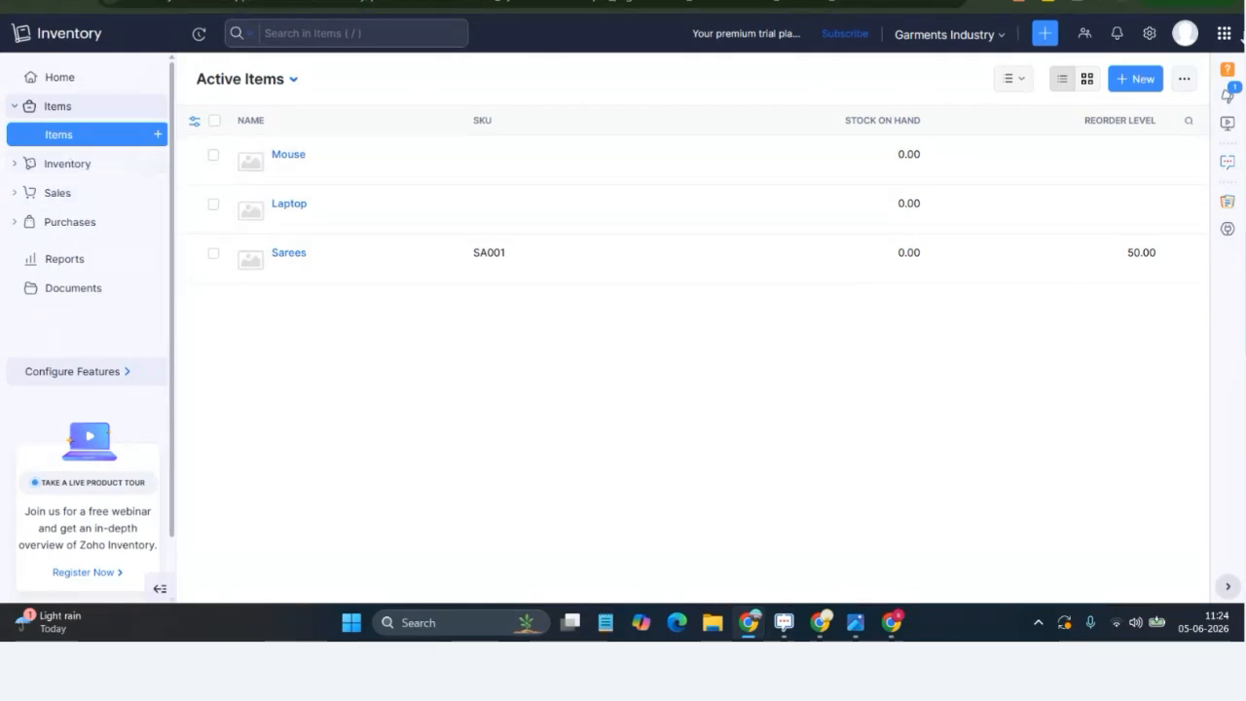
Step: Look over the organization's Locations settings and the option to add a location, and leave the settings
{"action": "left_click", "coordinate": [1152, 34]}
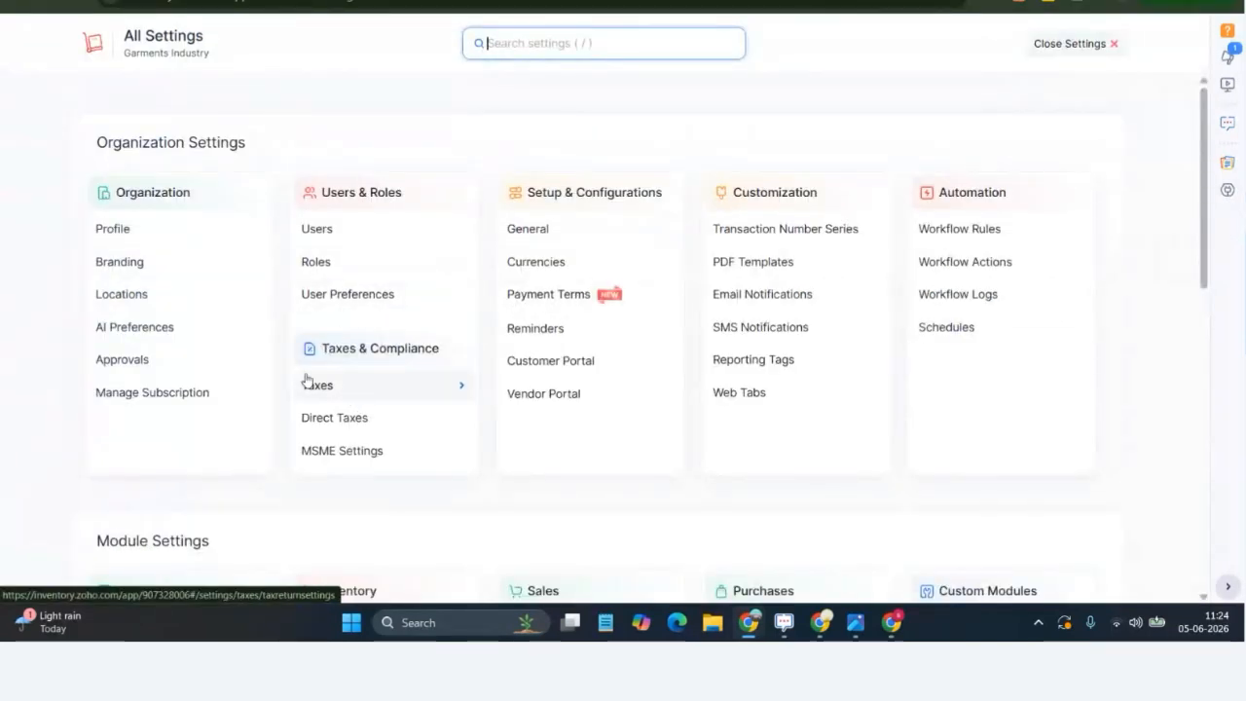
{"action": "left_click", "coordinate": [184, 301]}
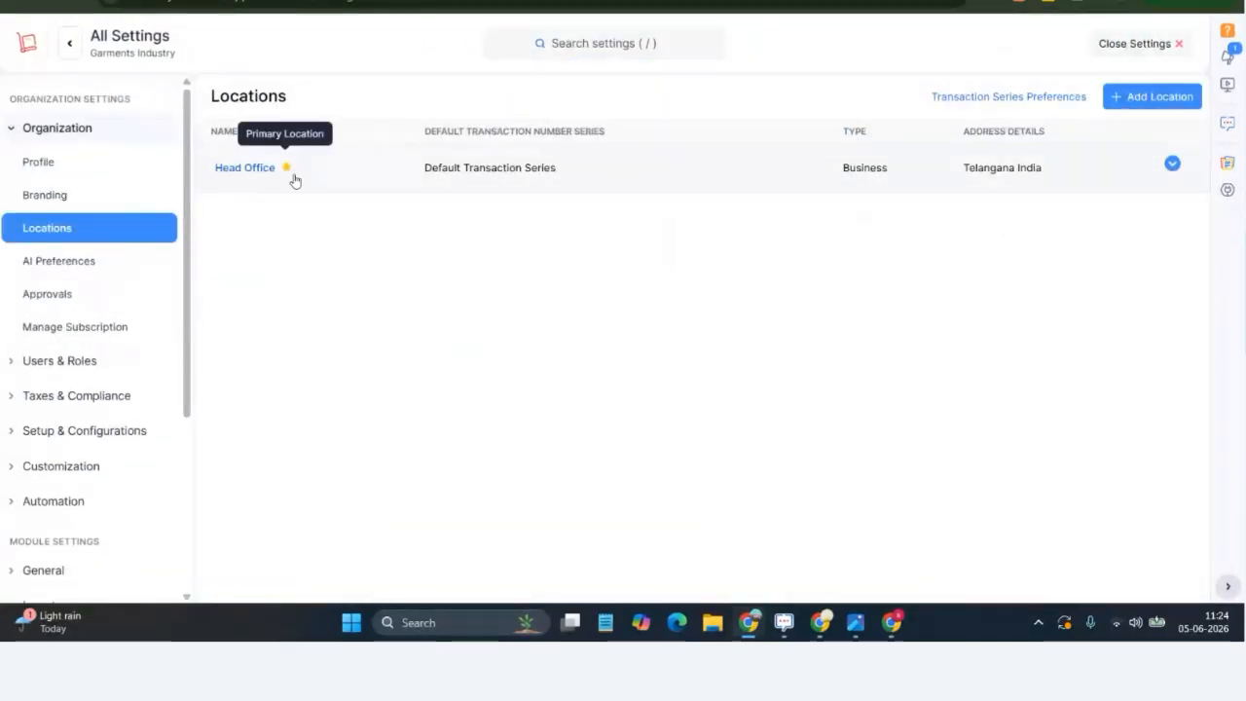
{"action": "left_click", "coordinate": [1149, 96]}
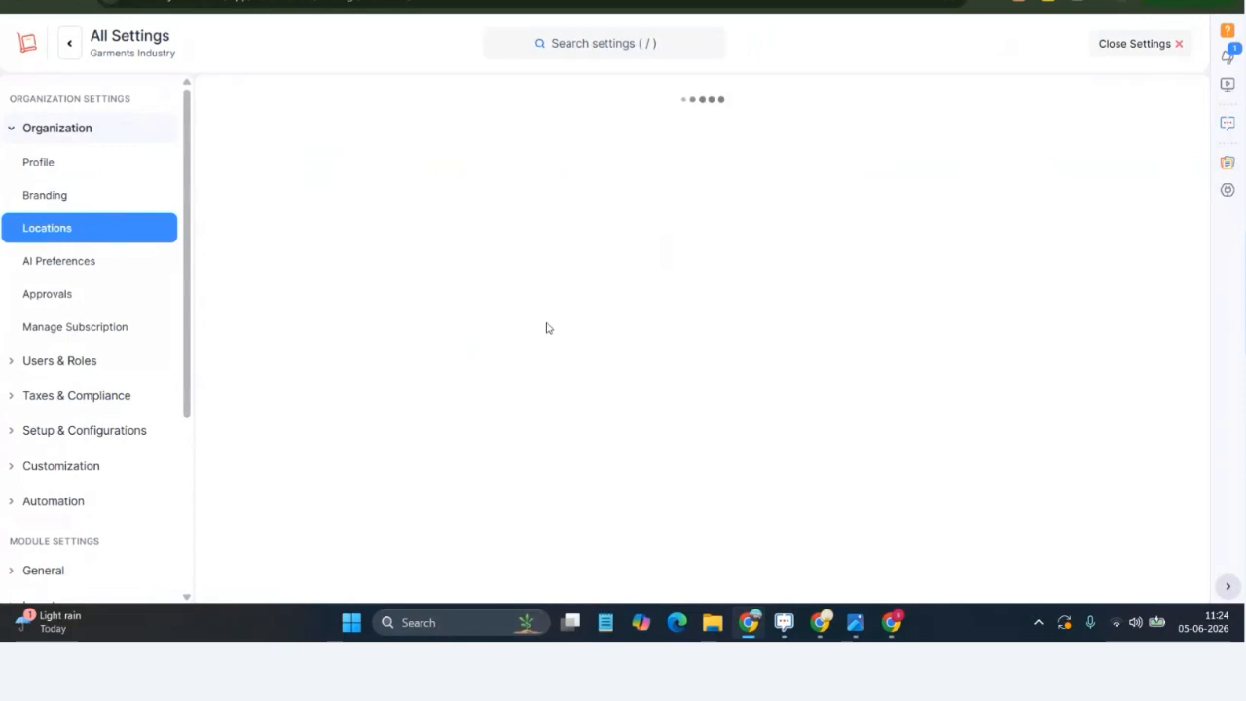
{"action": "left_click", "coordinate": [69, 42]}
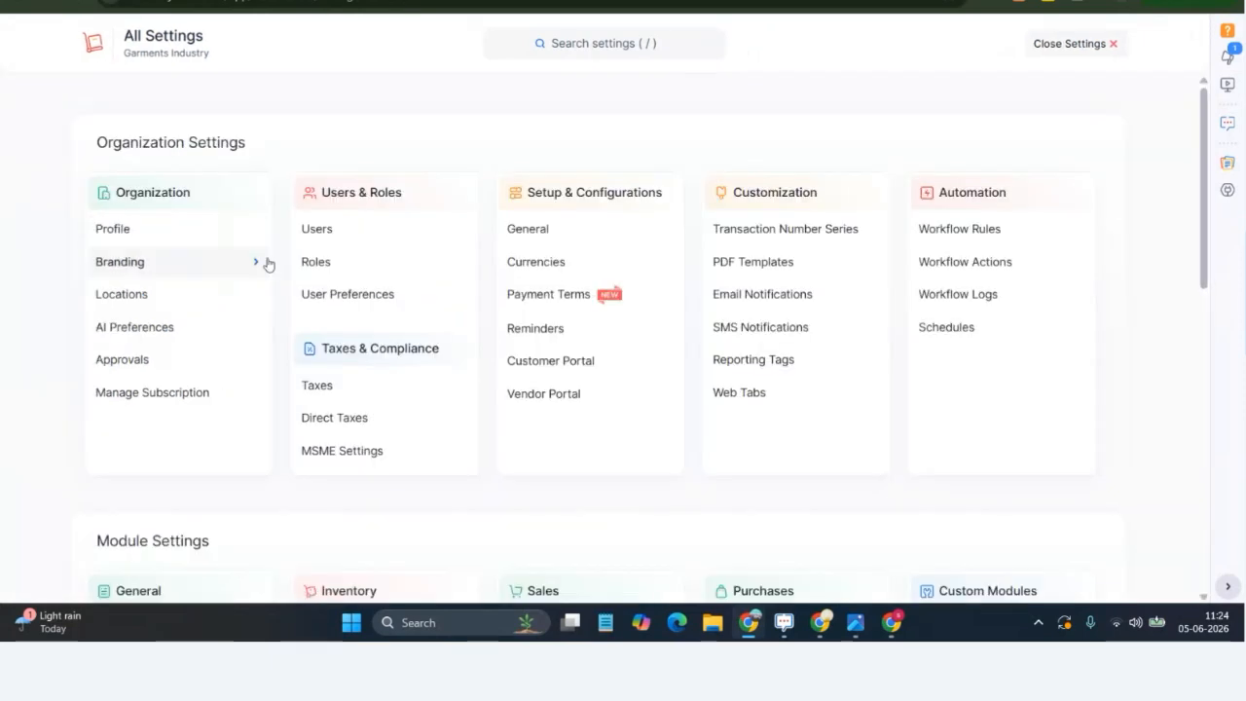
{"action": "left_click", "coordinate": [147, 304]}
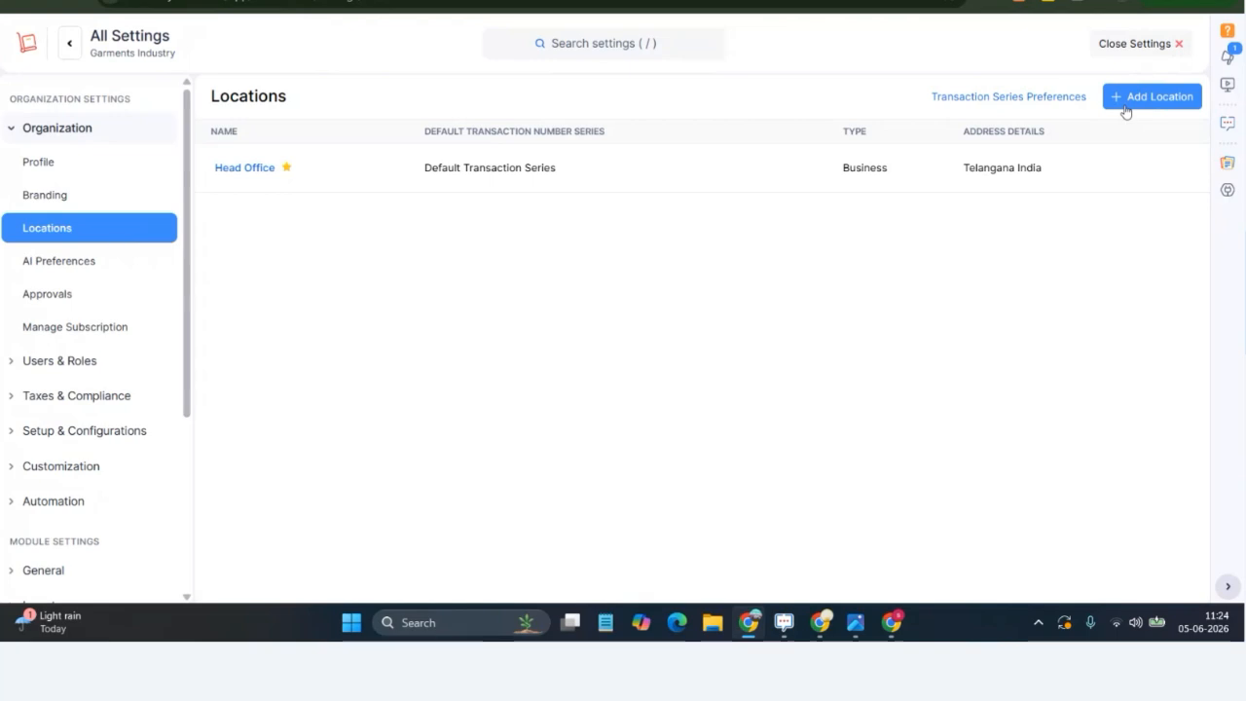
{"action": "left_click", "coordinate": [21, 132]}
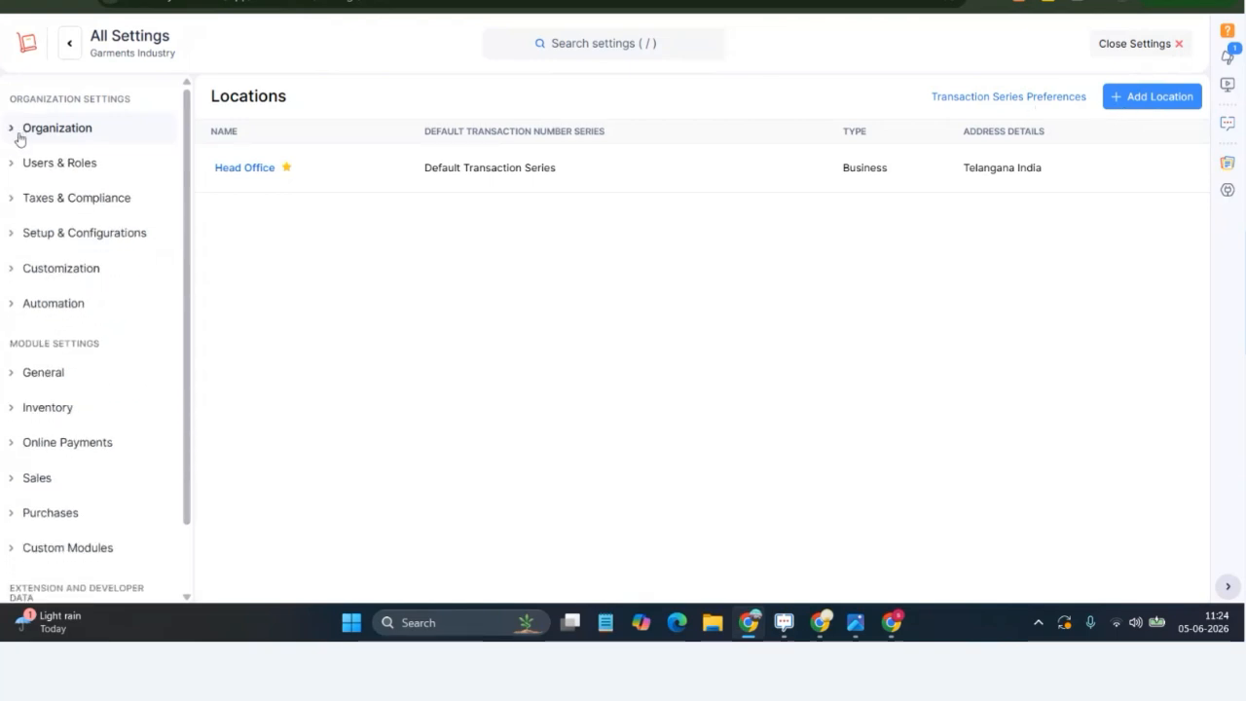
{"action": "left_click", "coordinate": [24, 46]}
Step: Open the Laptop item and inspect its physical stock by location and the available stock location options
{"action": "left_click", "coordinate": [64, 134]}
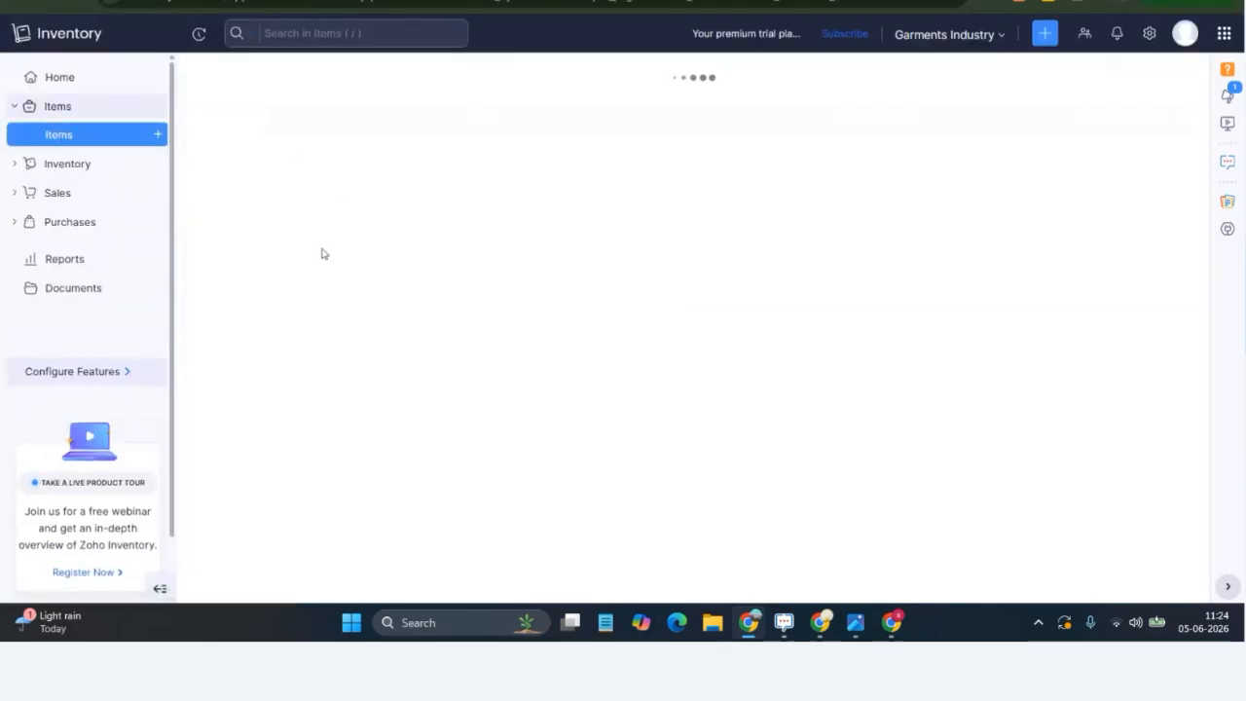
{"action": "left_click", "coordinate": [295, 203]}
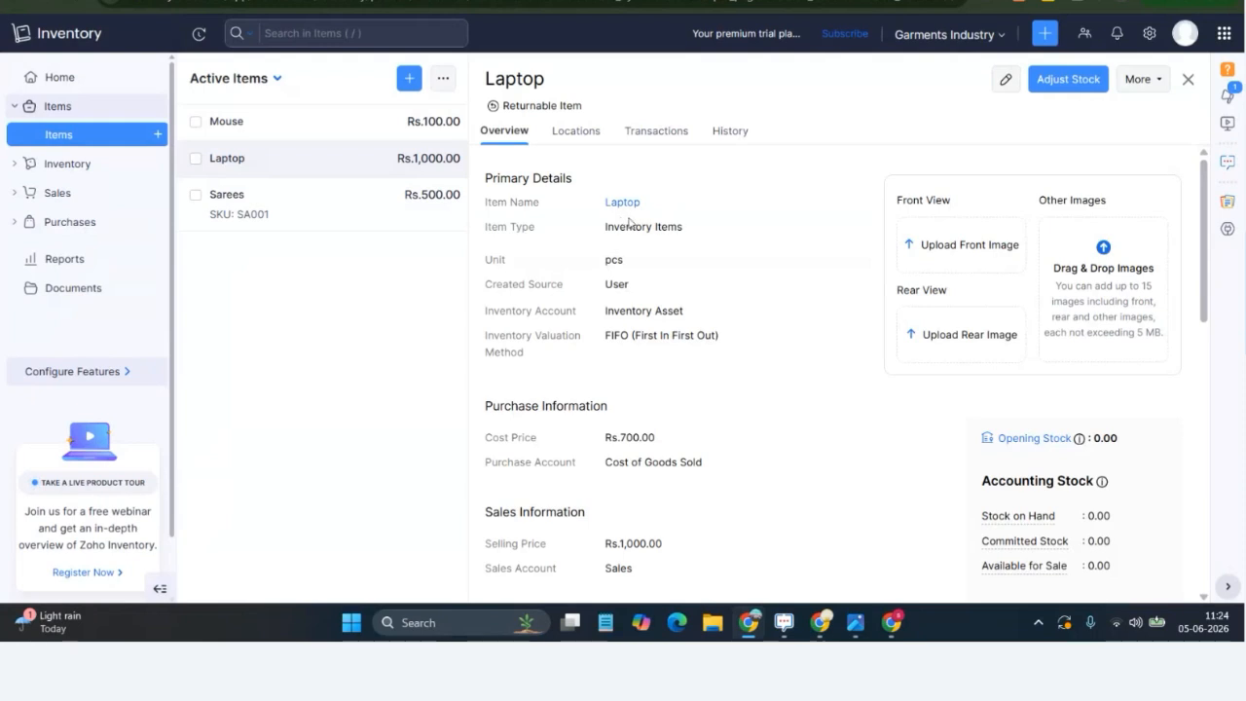
{"action": "left_click", "coordinate": [573, 132]}
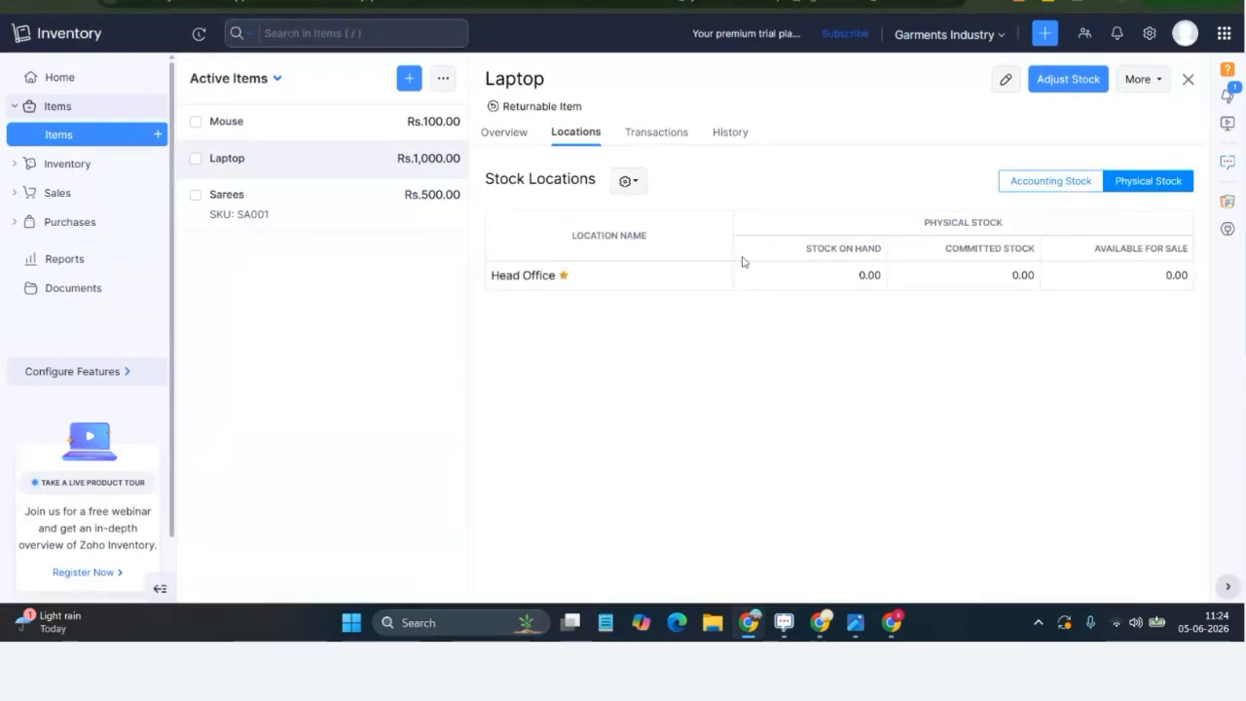
{"action": "left_click", "coordinate": [625, 183]}
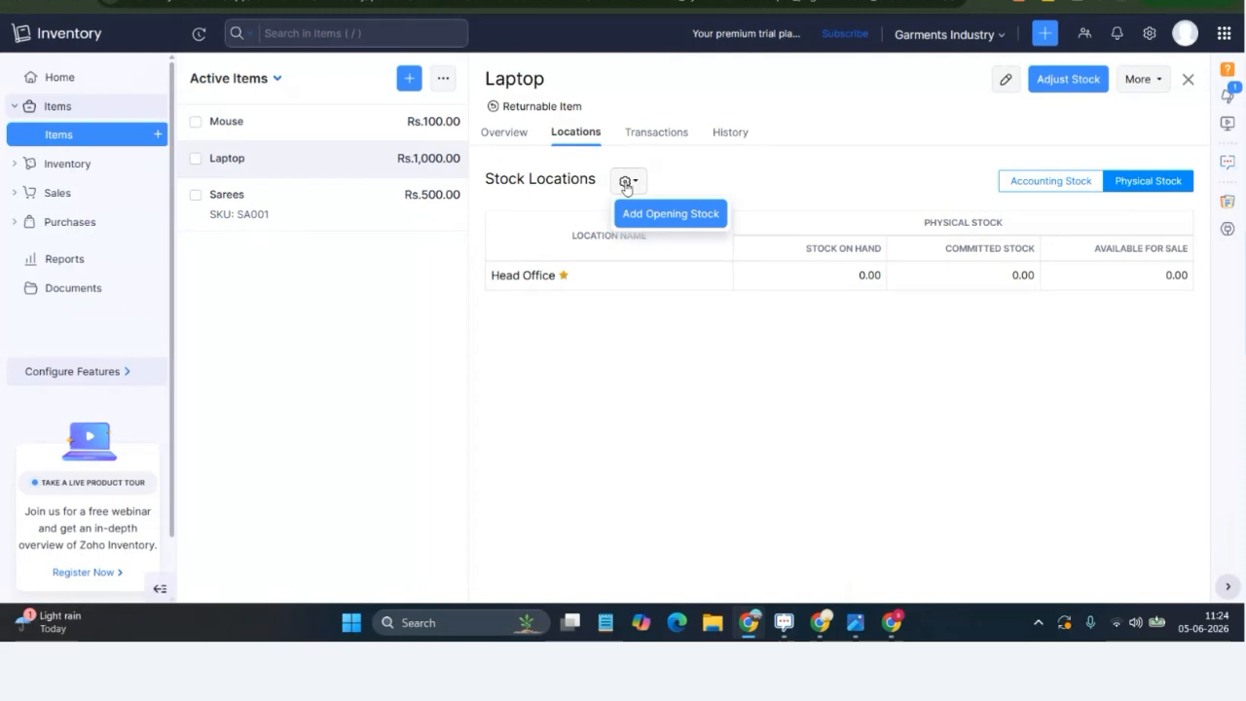
{"action": "left_click", "coordinate": [625, 185]}
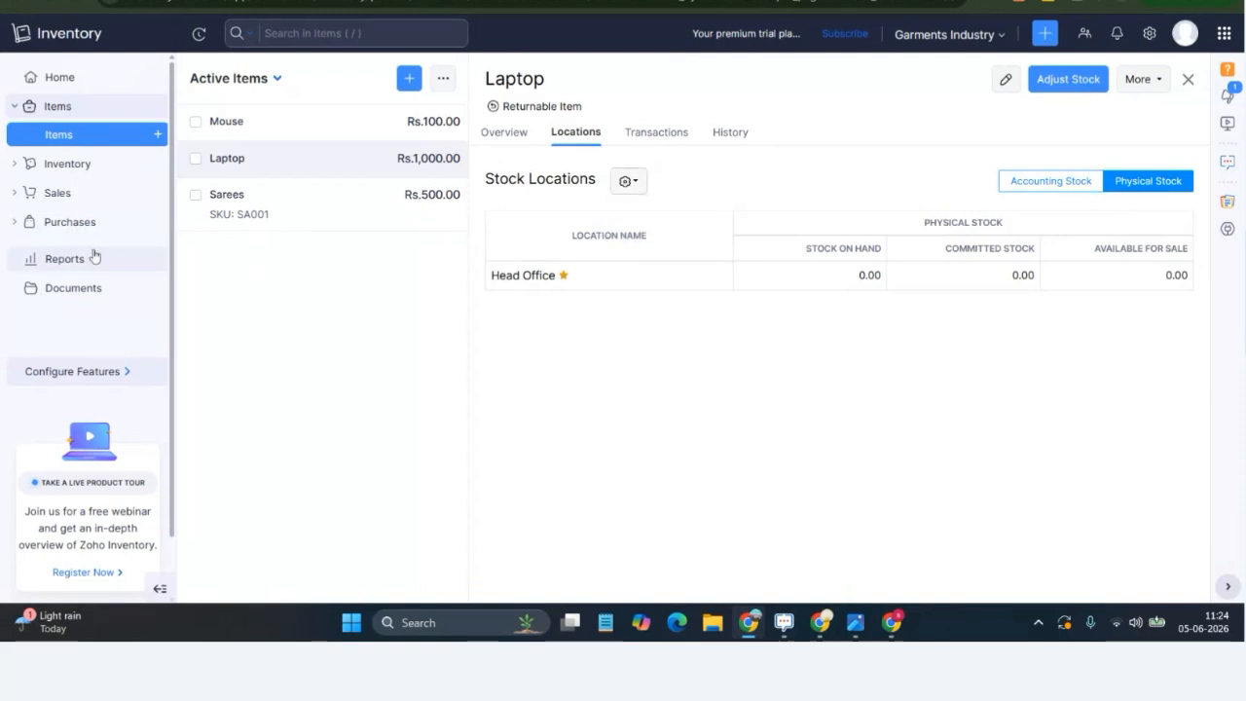
Step: Go through the purchasing modules, viewing Purchase Orders and the Bills page with its bill life cycle
{"action": "left_click", "coordinate": [70, 223]}
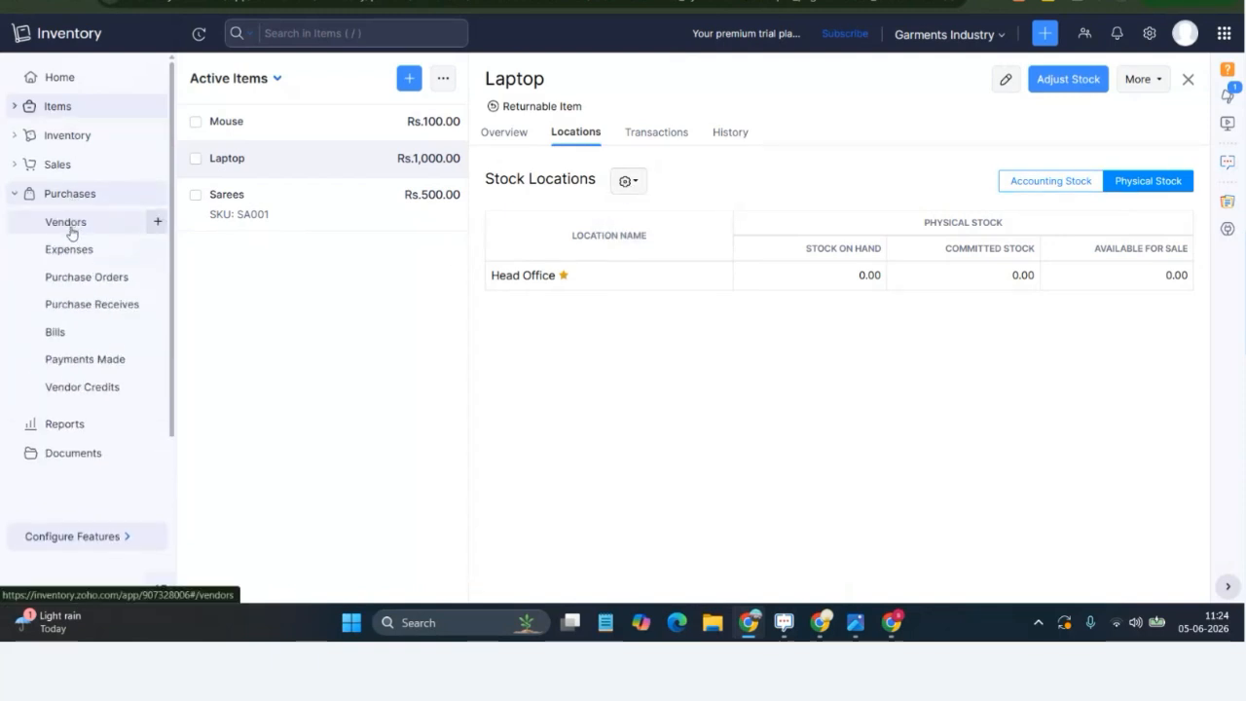
{"action": "left_click", "coordinate": [76, 284]}
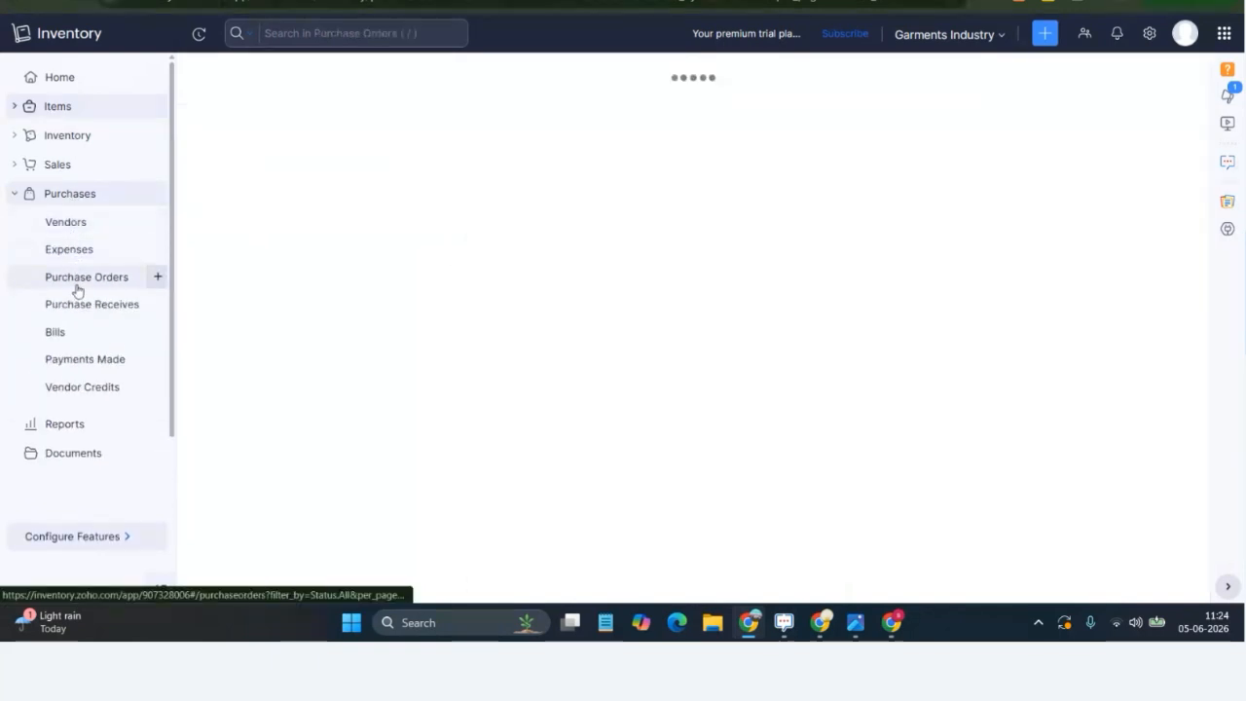
{"action": "left_click", "coordinate": [75, 338]}
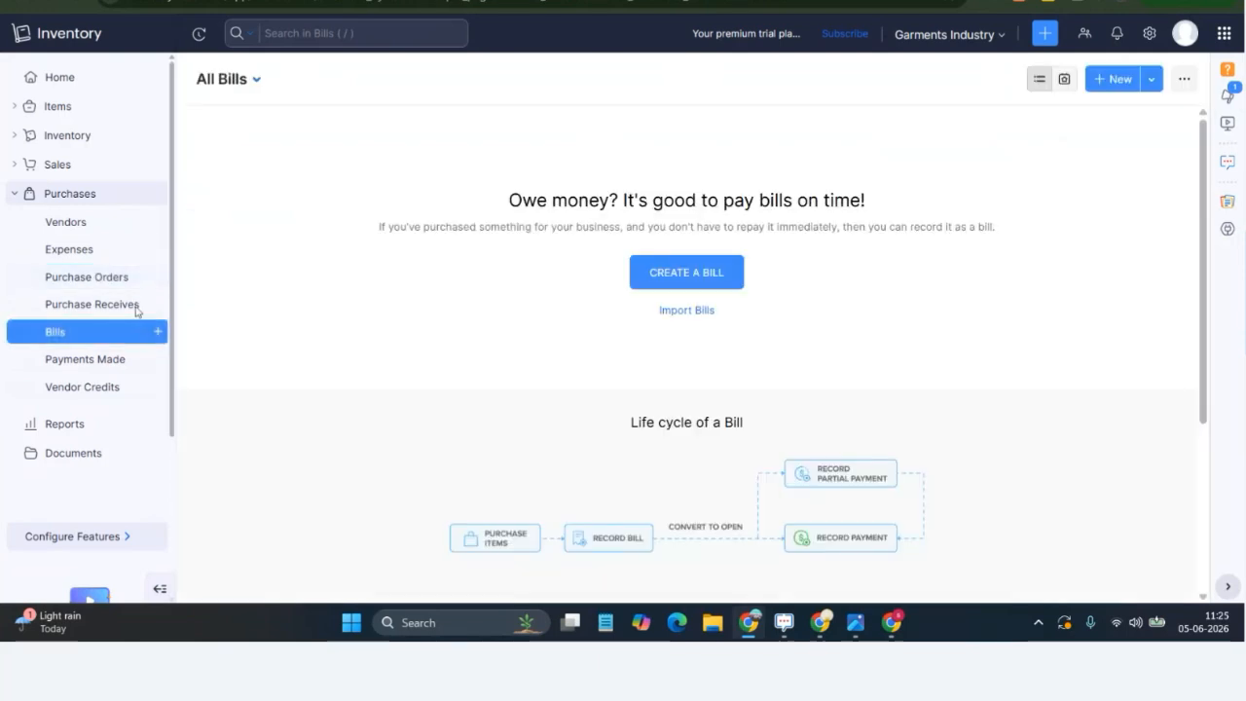
{"action": "left_click", "coordinate": [86, 424]}
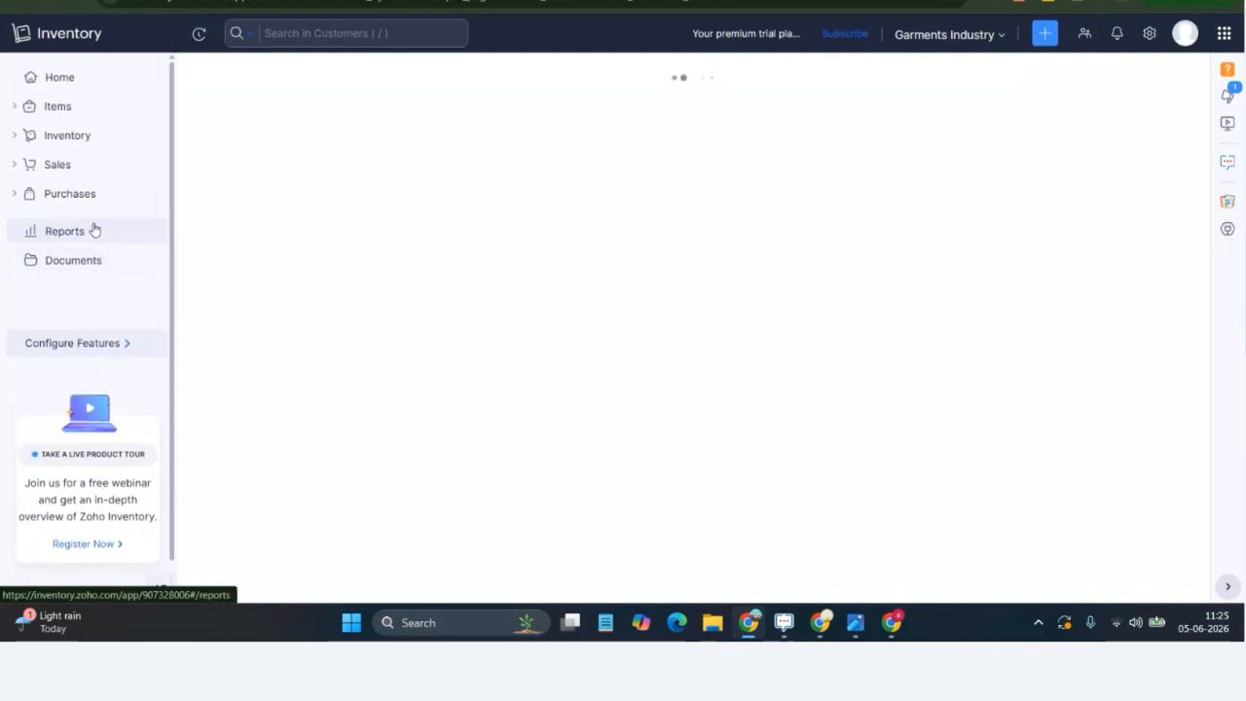
Step: Return to the active items list and switch to the end-to-end process flow diagram in the image viewer
{"action": "left_click", "coordinate": [65, 110]}
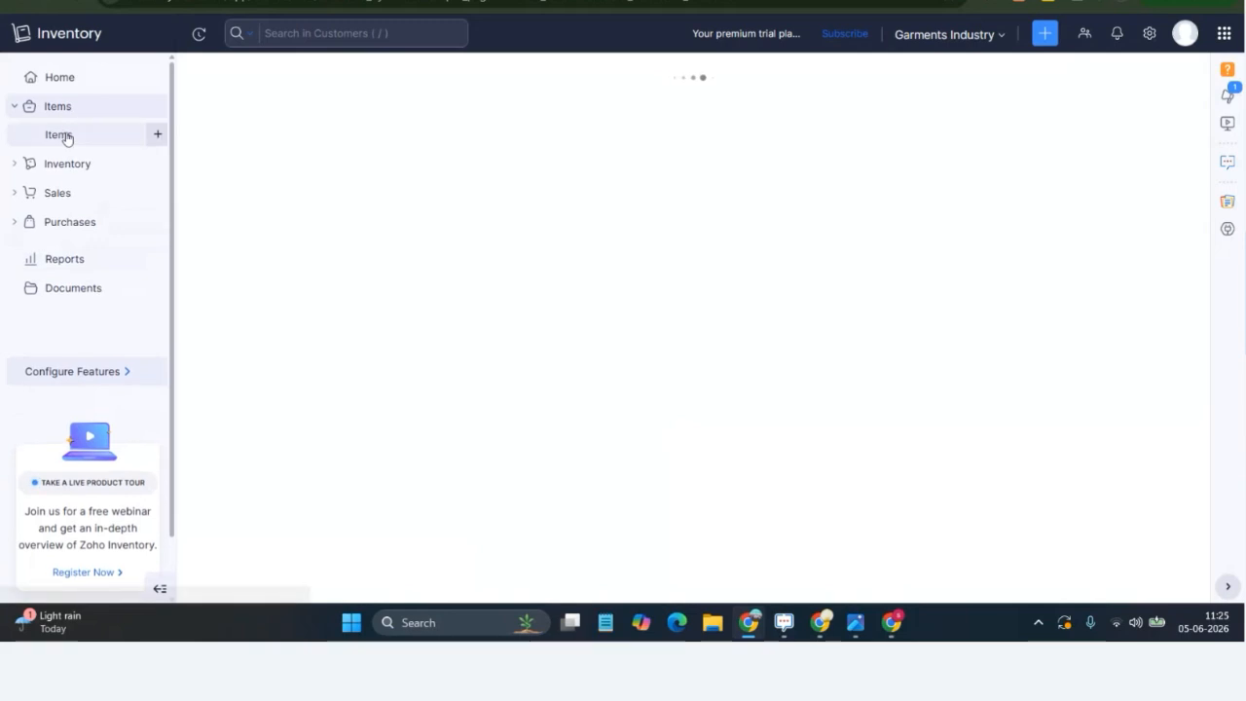
{"action": "left_click", "coordinate": [66, 137]}
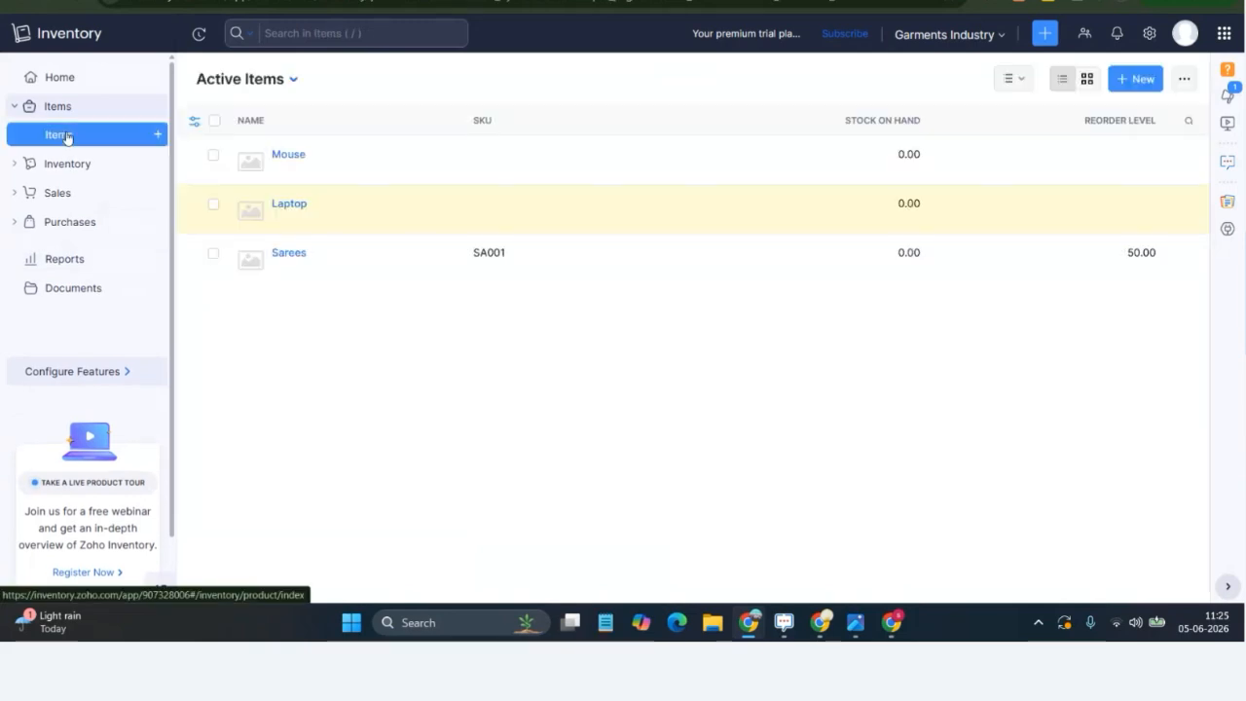
{"action": "key", "text": "alt+Tab"}
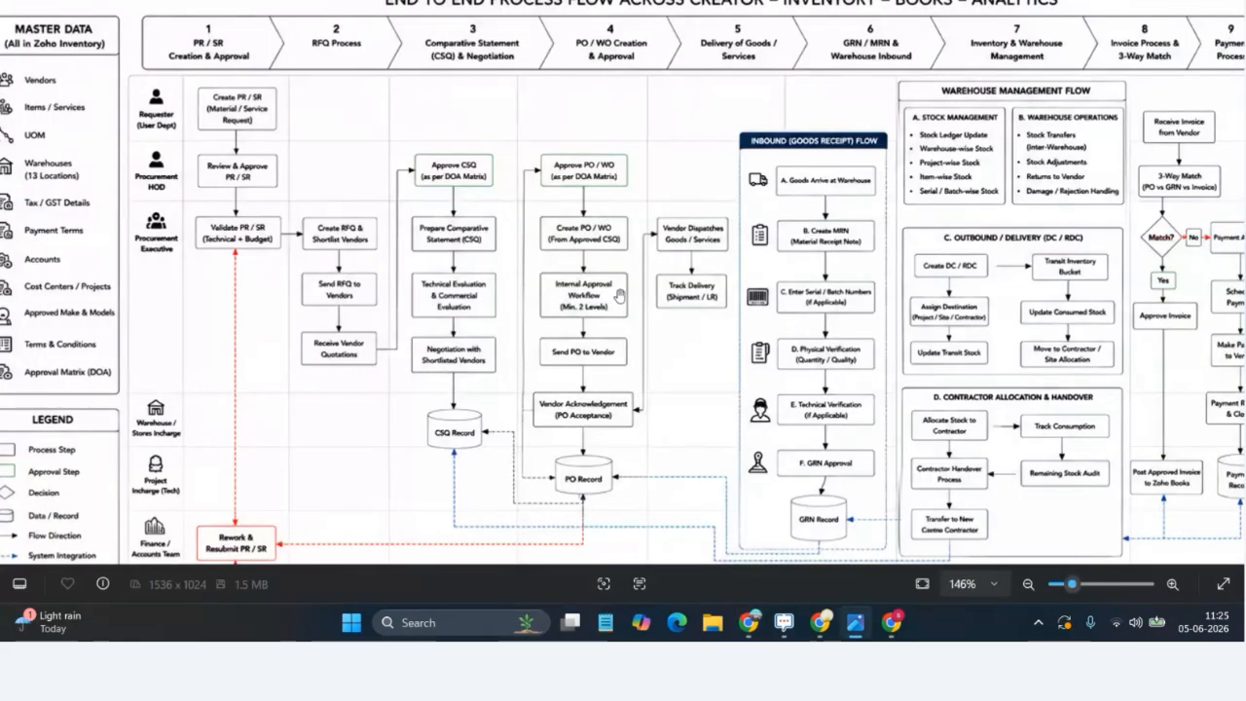